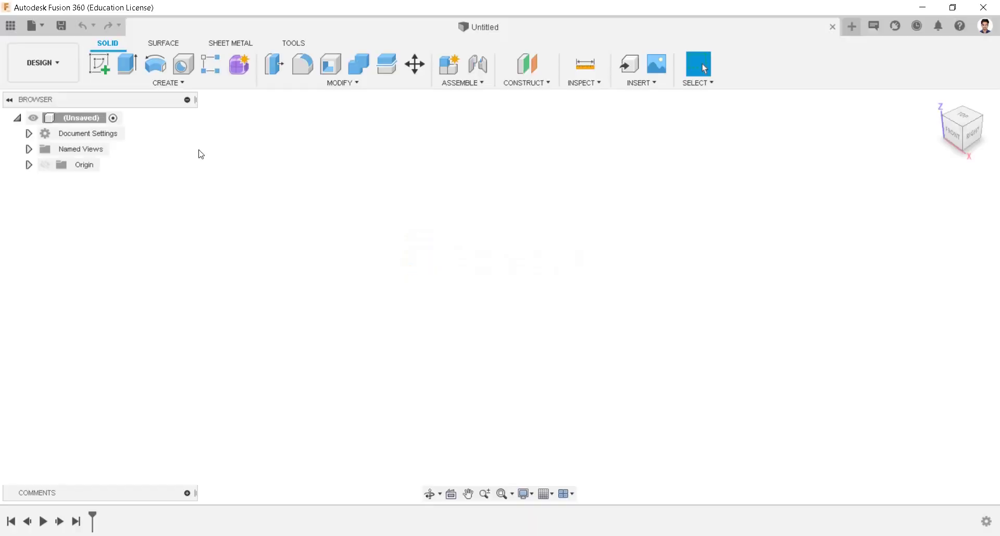
# Step: Open the machine vice folder in the AU Exercise project and return to the empty design
pyautogui.click(9, 26)
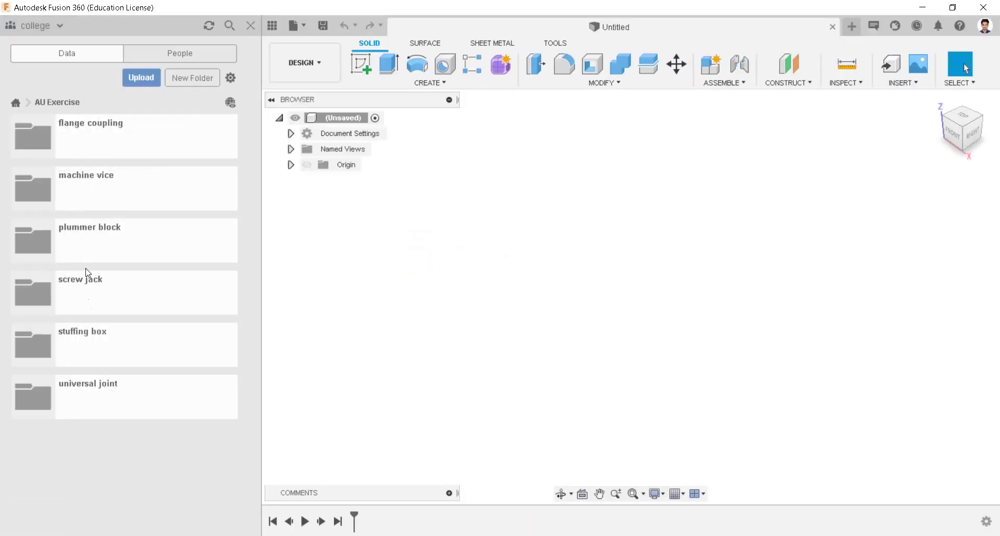
pyautogui.doubleClick(105, 192)
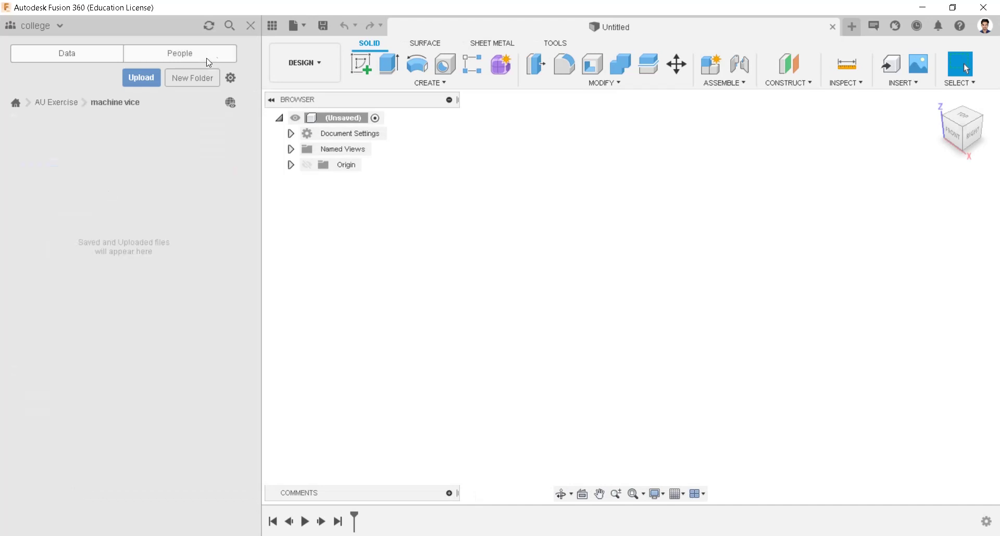
pyautogui.click(255, 30)
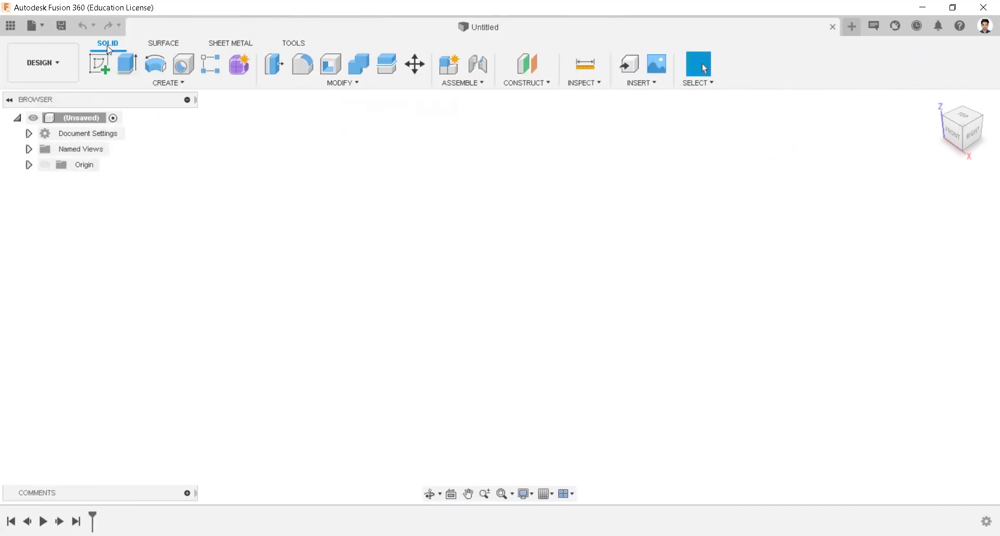
# Step: Start a sketch on the horizontal XY plane and draw a center rectangle 190 mm wide and 90 mm high on the origin
pyautogui.click(108, 60)
pyautogui.click(541, 235)
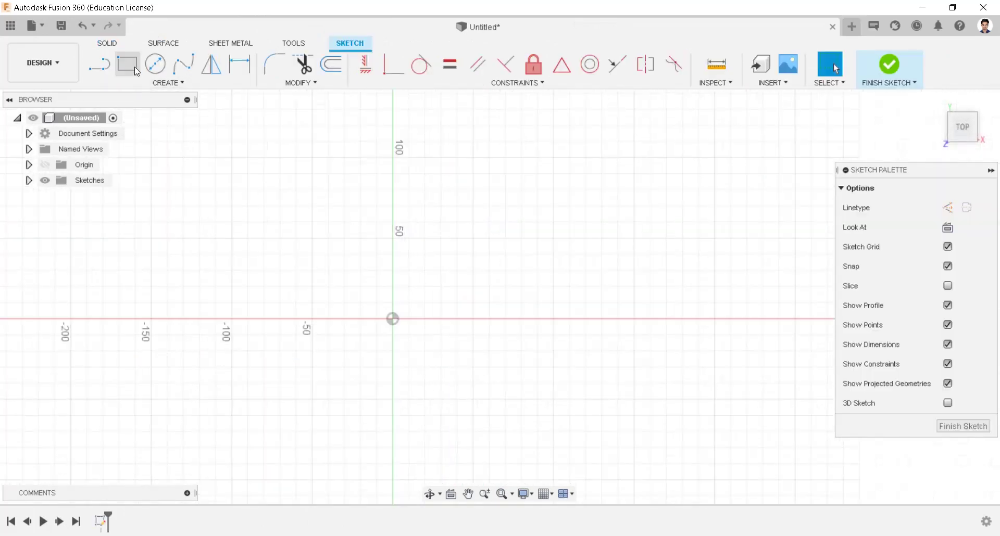
pyautogui.click(134, 69)
pyautogui.click(944, 227)
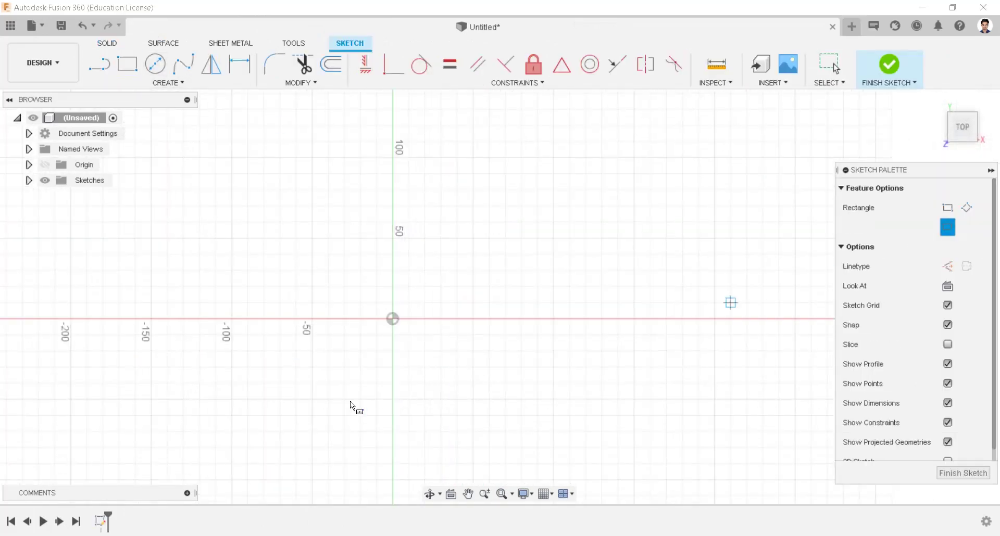
pyautogui.click(392, 320)
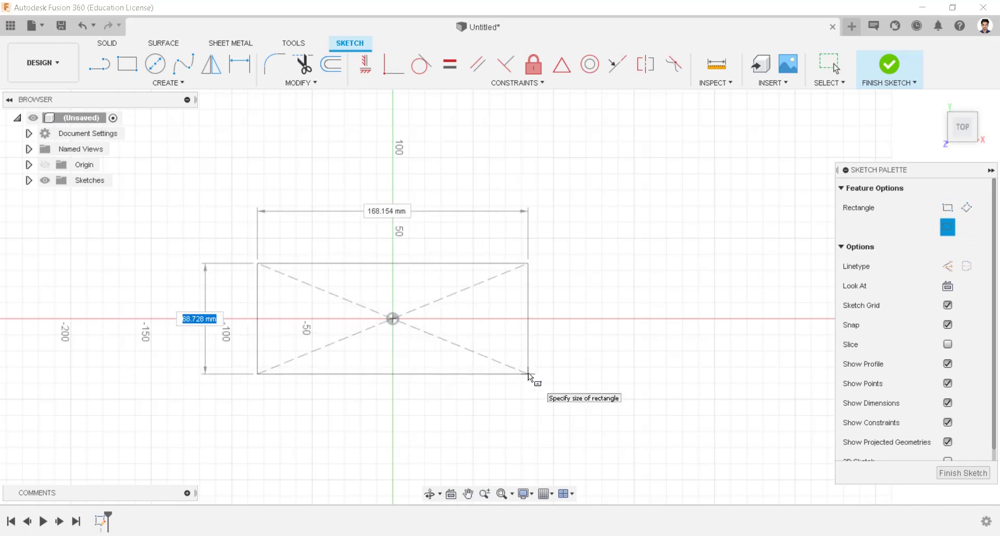
pyautogui.write('90')
pyautogui.press('Tab')
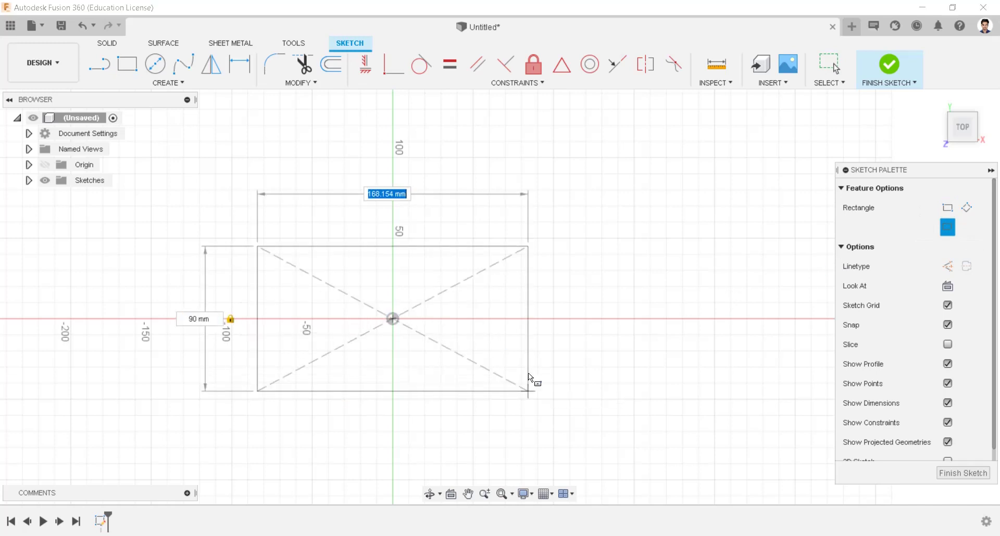
pyautogui.write('190')
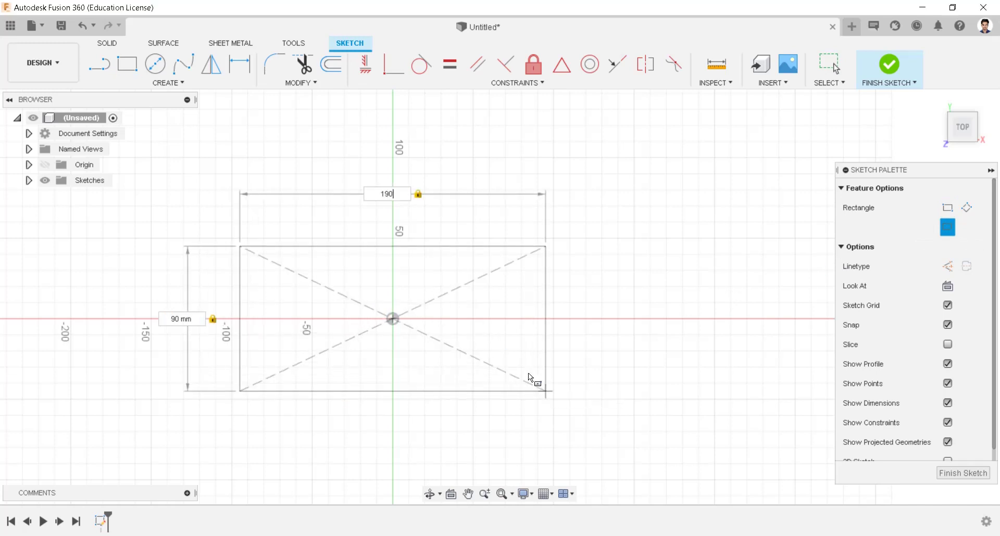
pyautogui.press('Return')
# Step: Draw a second center rectangle on the origin, 164 mm wide and 60 mm high
pyautogui.click(393, 320)
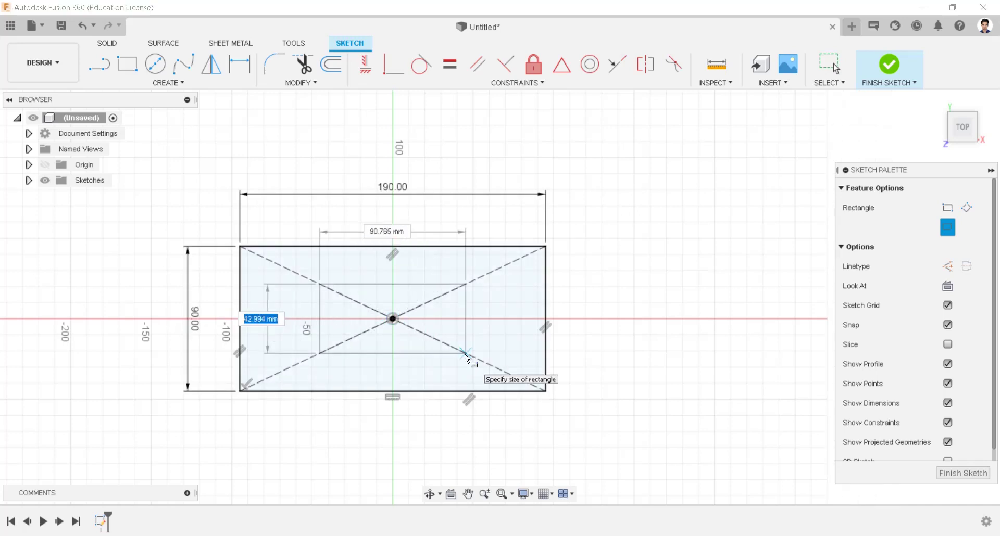
pyautogui.write('60')
pyautogui.press('Tab')
pyautogui.write('164')
pyautogui.press('Return')
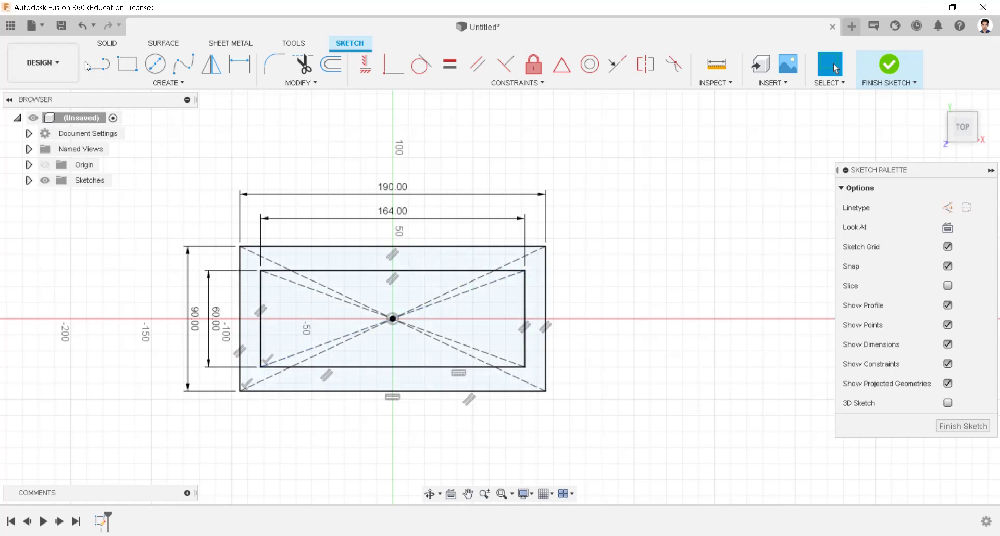
# Step: Draw a separate two-point rectangle 25 mm wide and 50 mm high to the right of the large rectangle
pyautogui.click(135, 64)
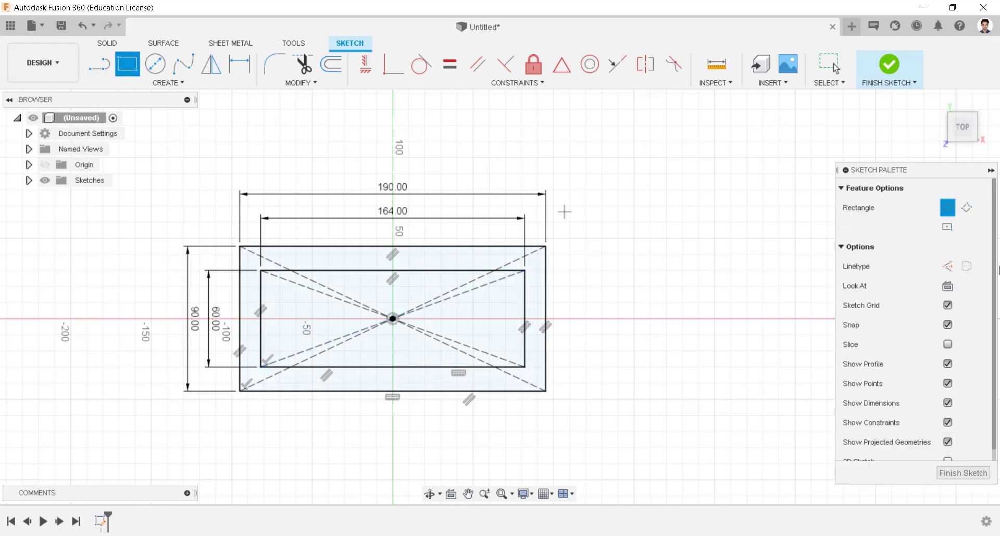
pyautogui.click(601, 286)
pyautogui.write('50')
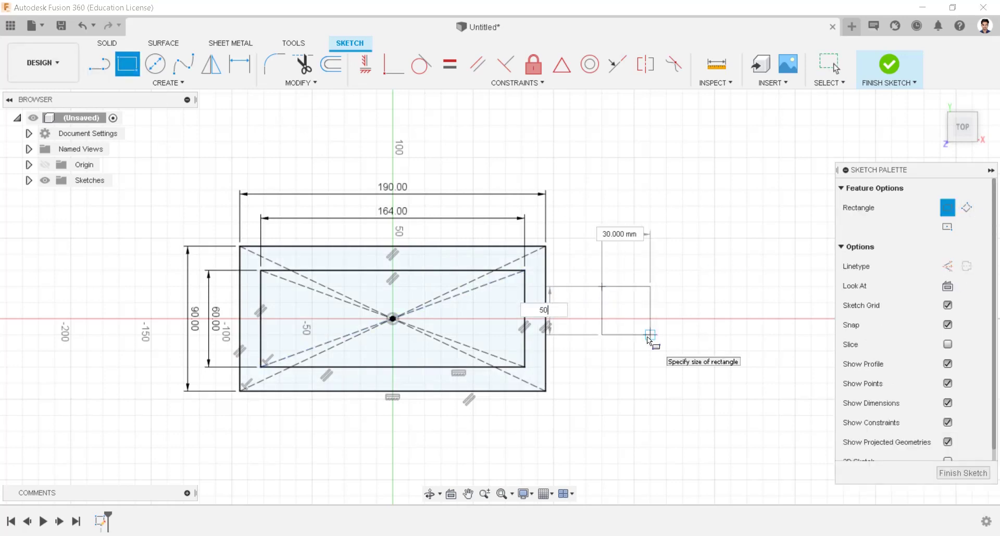
pyautogui.press('Tab')
pyautogui.write('25')
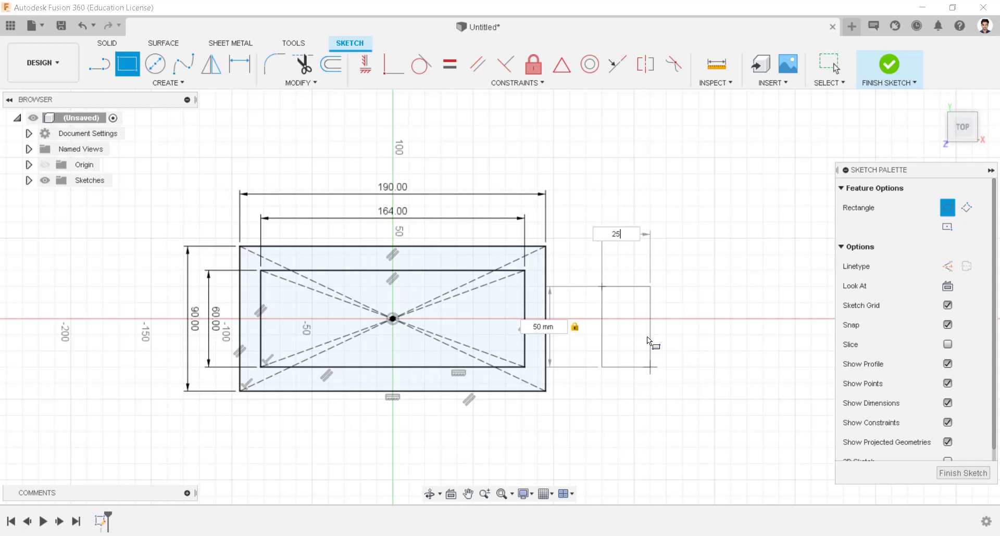
pyautogui.press('Return')
# Step: Apply a Midpoint constraint between the small rectangle's left edge and the outer rectangle's right edge
pyautogui.click(562, 64)
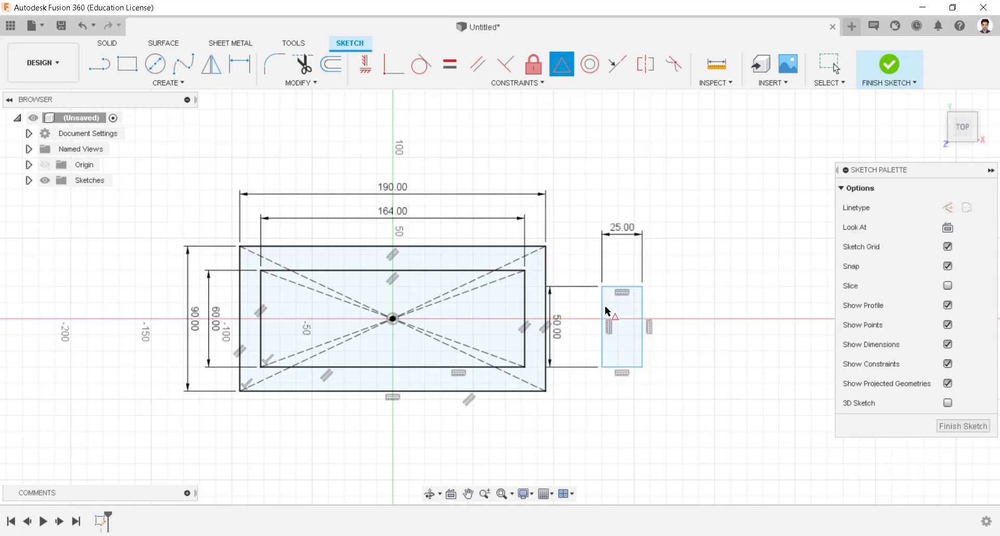
pyautogui.click(594, 307)
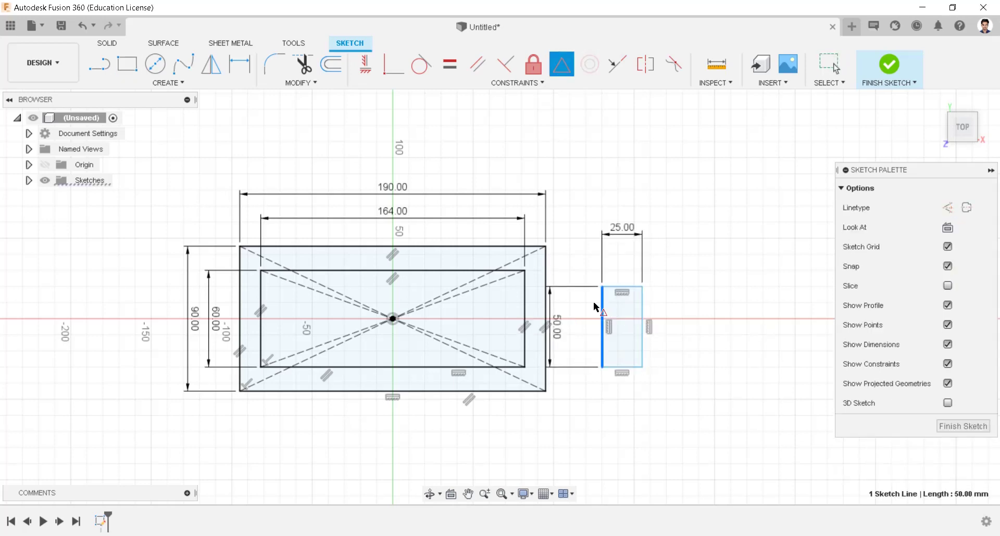
pyautogui.click(546, 280)
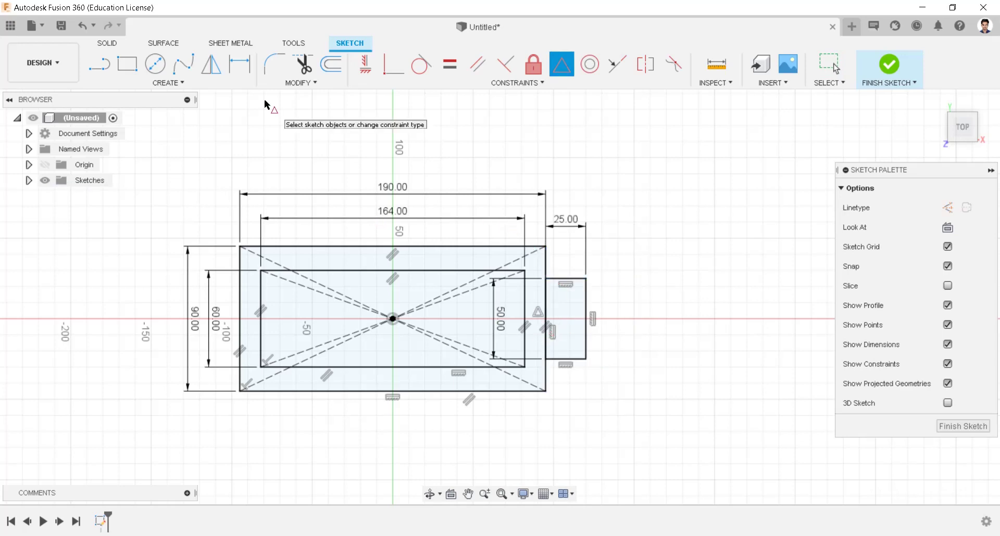
# Step: Draw a 14 mm diameter circle on the horizontal axis inside the 25 by 50 mm rectangle
pyautogui.click(155, 64)
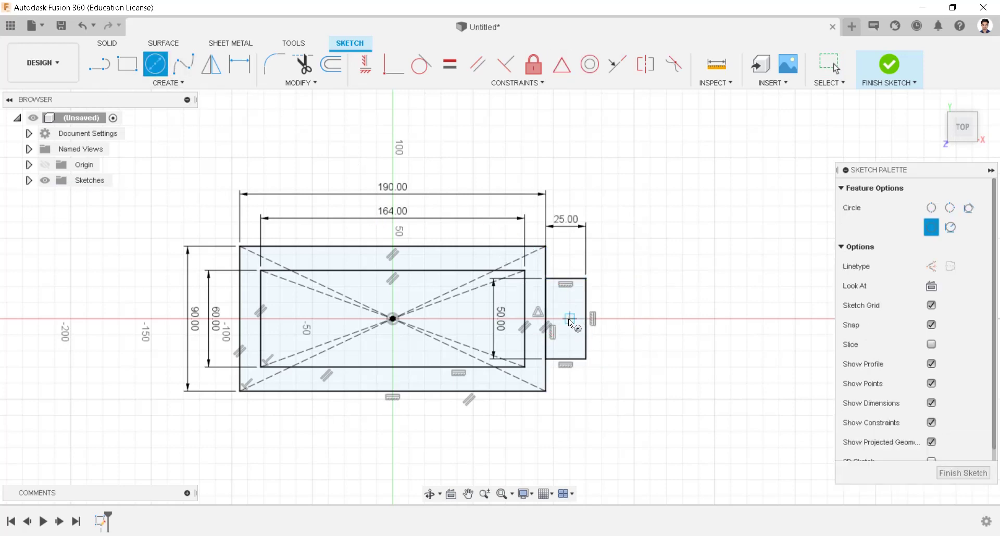
pyautogui.click(569, 319)
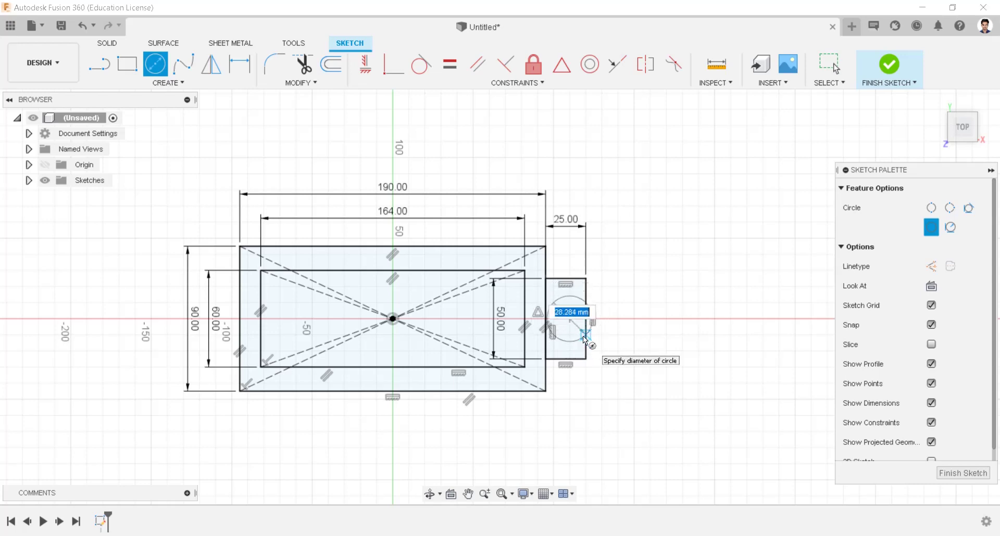
pyautogui.write('14')
pyautogui.press('Return')
# Step: Draw two lines from the upper and lower sides of the circle to the small rectangle's right edge
pyautogui.scroll(3, 578, 330)
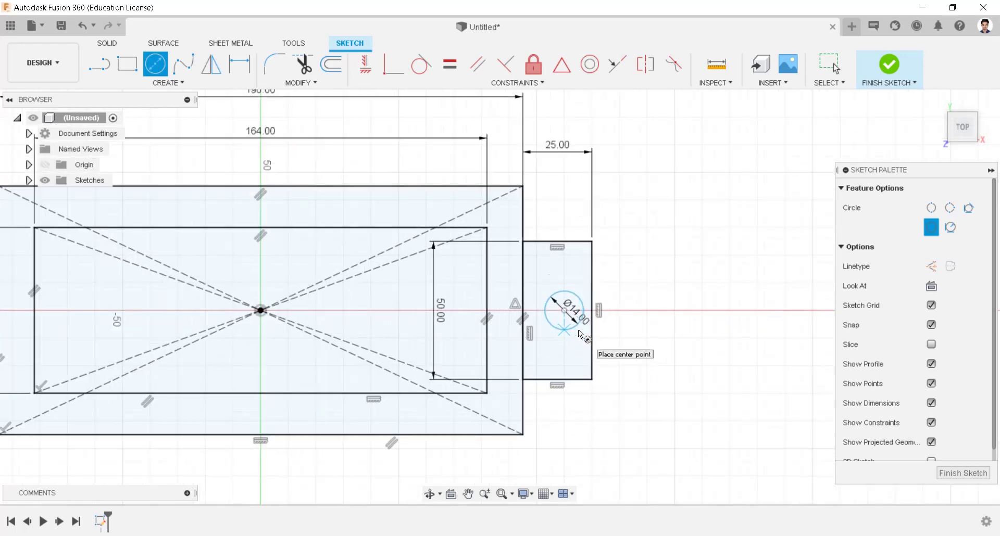
pyautogui.press('l')
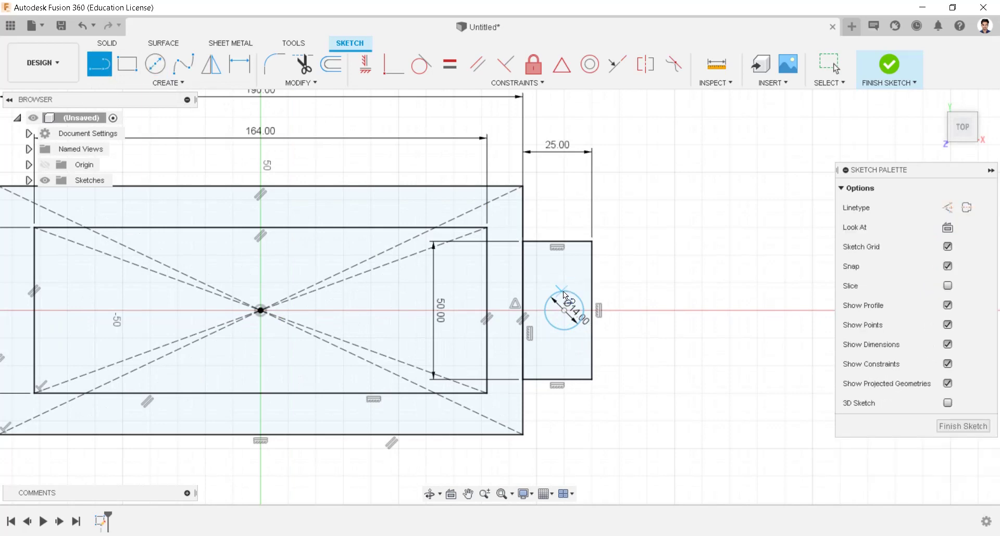
pyautogui.click(576, 292)
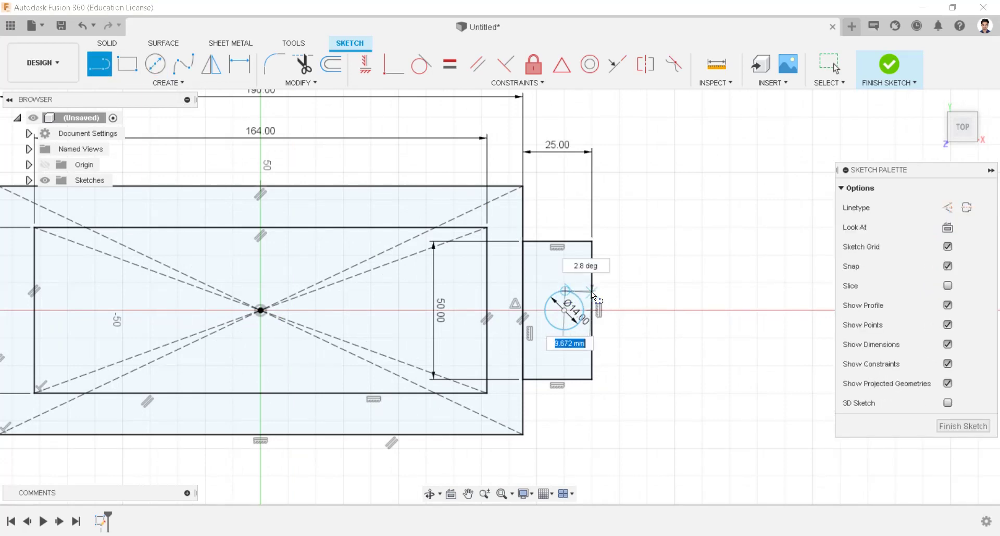
pyautogui.click(591, 292)
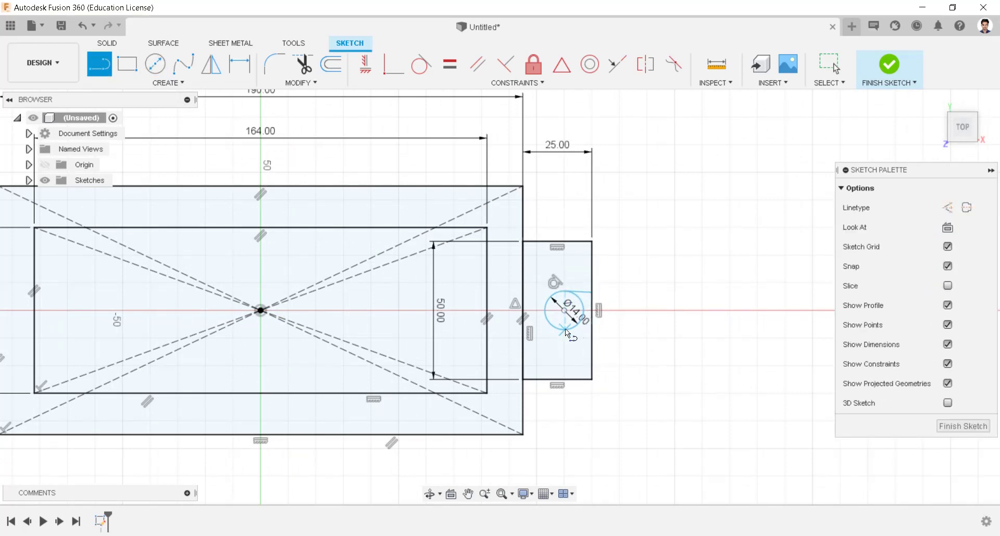
pyautogui.click(564, 329)
pyautogui.doubleClick(592, 329)
pyautogui.scroll(3, 591, 310)
pyautogui.press('Escape')
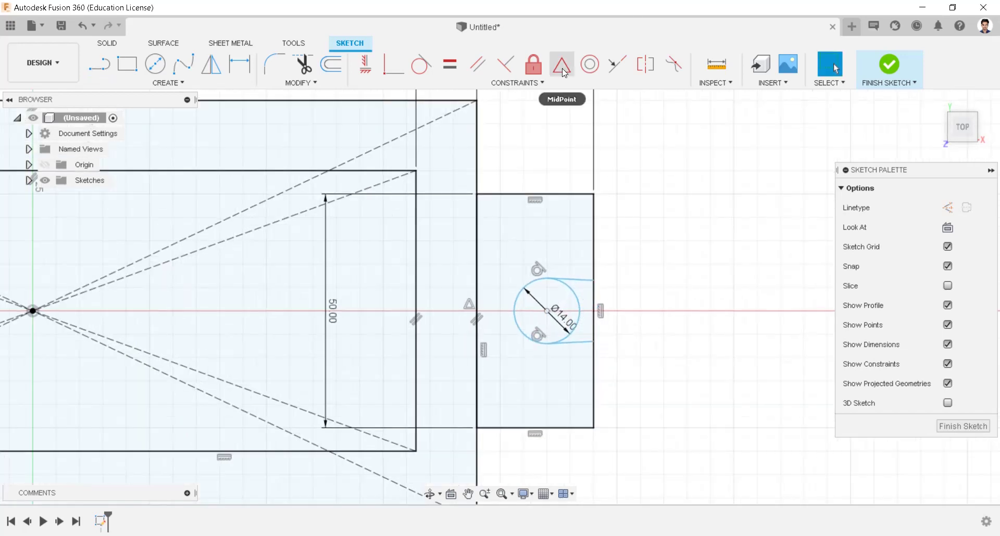
# Step: Constrain both slot lines running from the circle to be horizontal
pyautogui.click(365, 64)
pyautogui.click(576, 280)
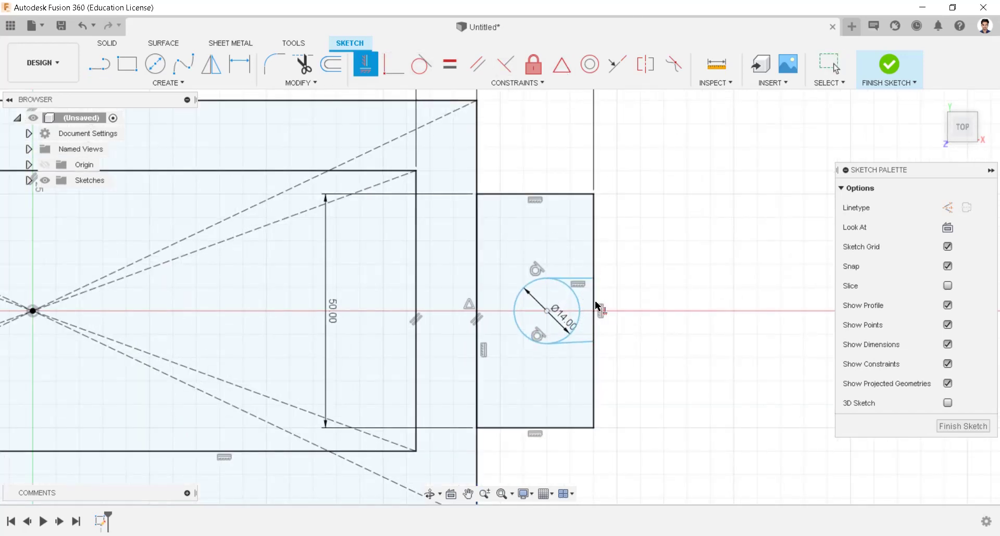
pyautogui.click(582, 344)
# Step: Trim the circle's right half and the edges crossing the tab so it merges with the outer rectangle and the slot opens outward
pyautogui.scroll(-5, 515, 333)
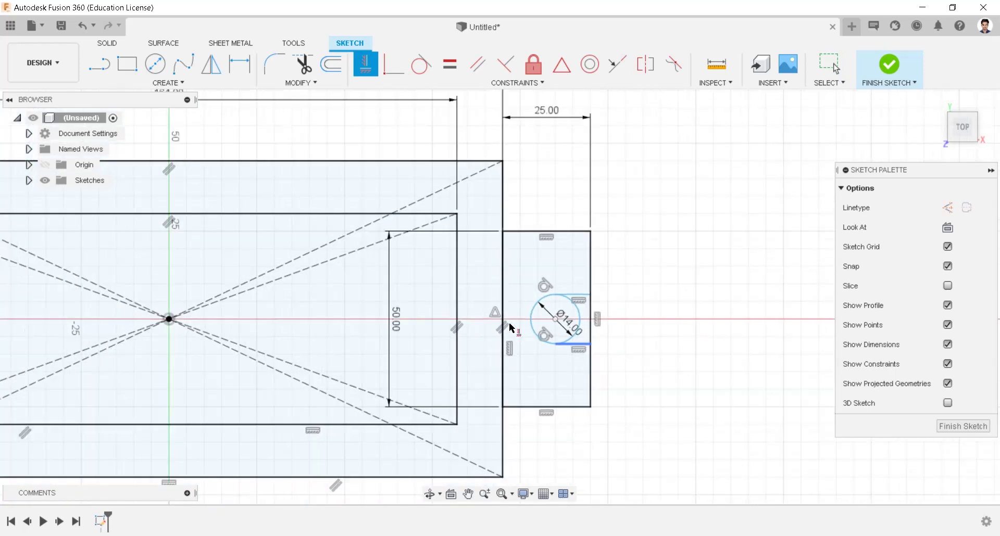
pyautogui.click(303, 64)
pyautogui.click(570, 315)
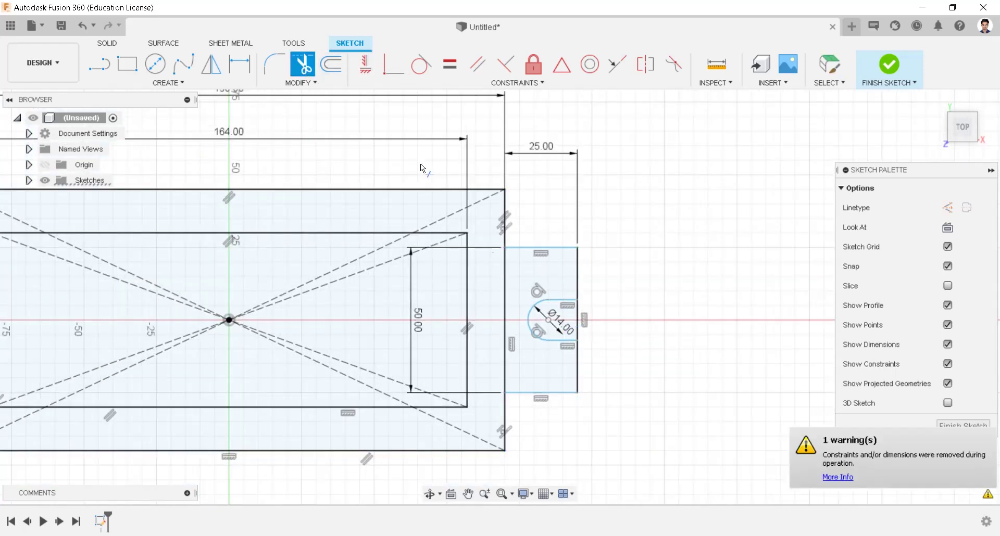
pyautogui.click(504, 314)
pyautogui.scroll(-2, 514, 308)
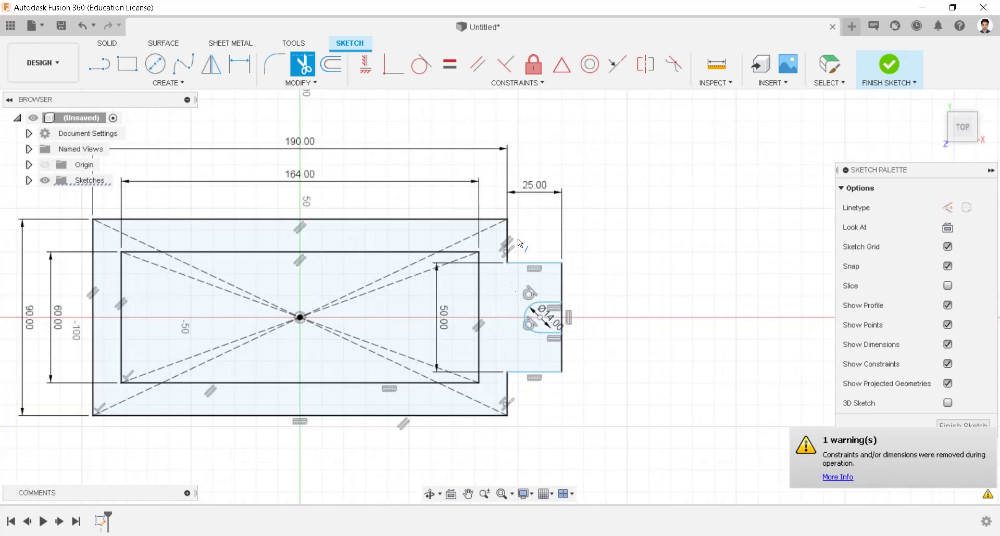
# Step: Fillet the two outer corners of the slotted tab with a 5 mm radius
pyautogui.click(274, 64)
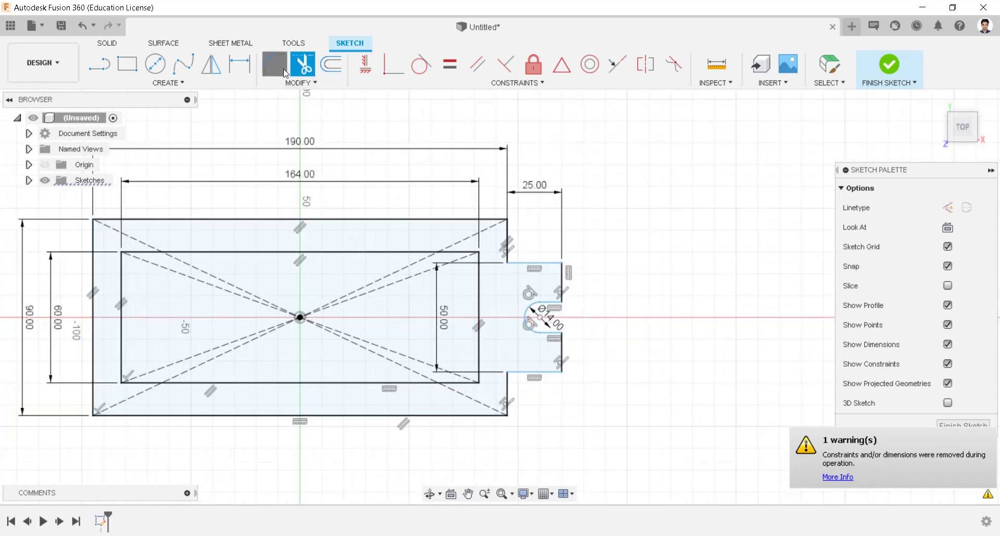
pyautogui.click(560, 263)
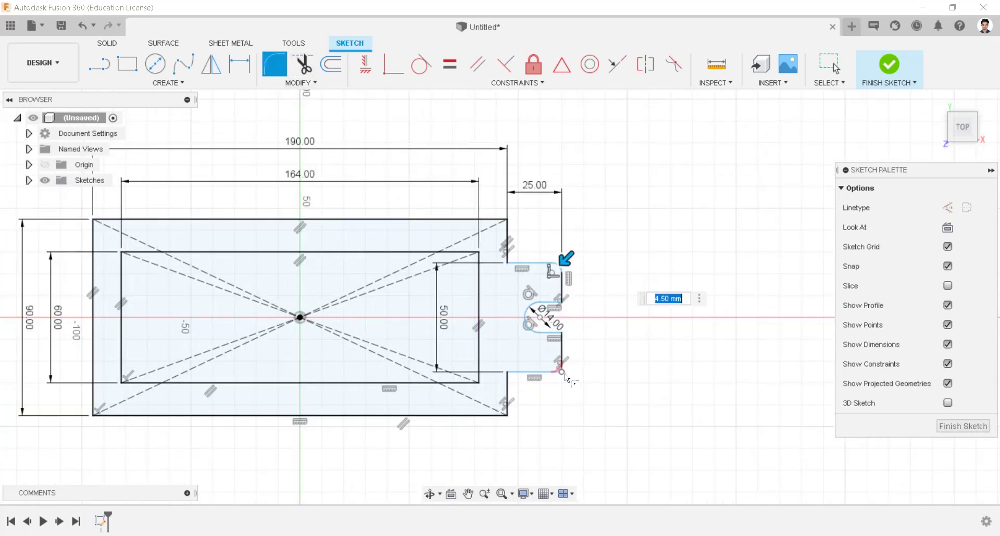
pyautogui.click(561, 371)
pyautogui.write('5')
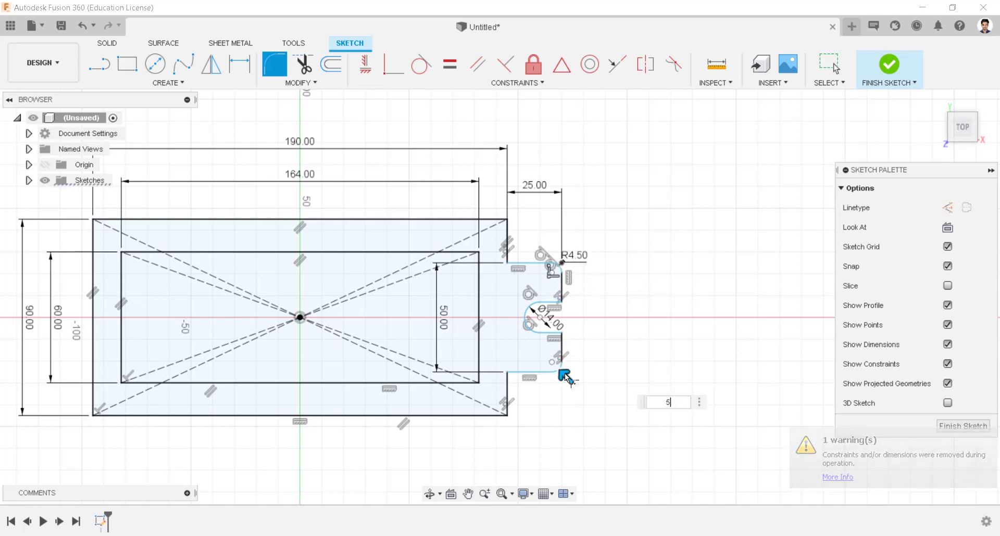
pyautogui.press('Return')
# Step: Fillet the two inner corners where the tab meets the outer rectangle with a 5 mm radius
pyautogui.click(279, 72)
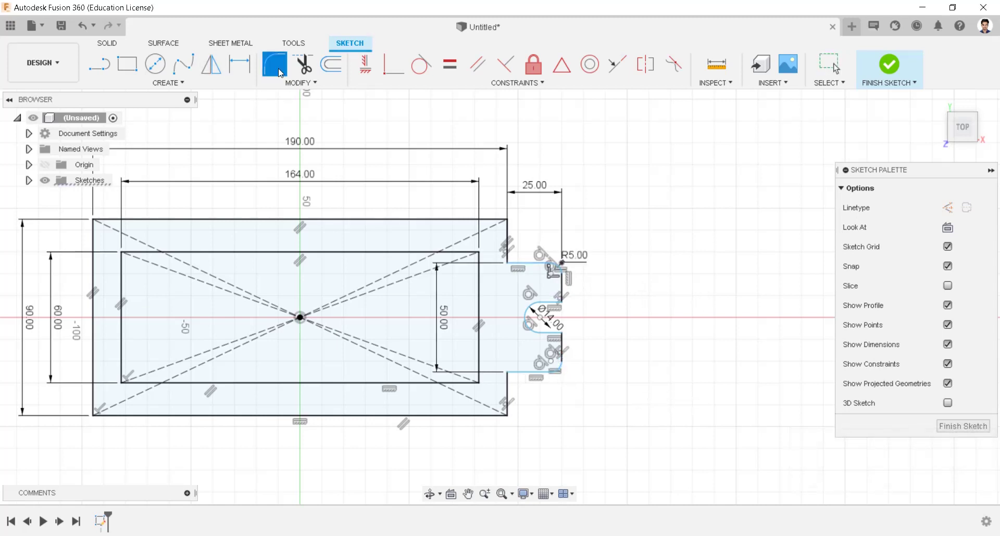
pyautogui.click(510, 260)
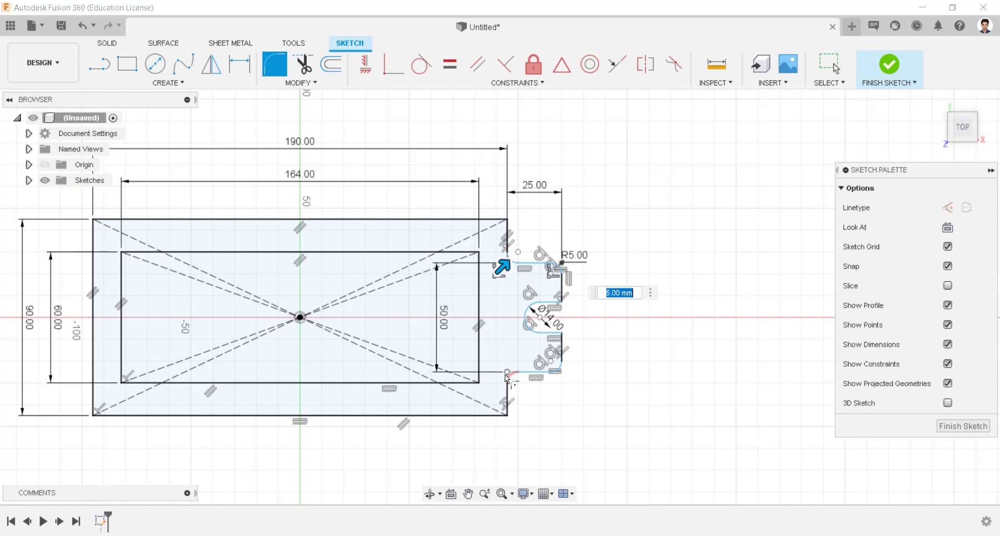
pyautogui.click(509, 375)
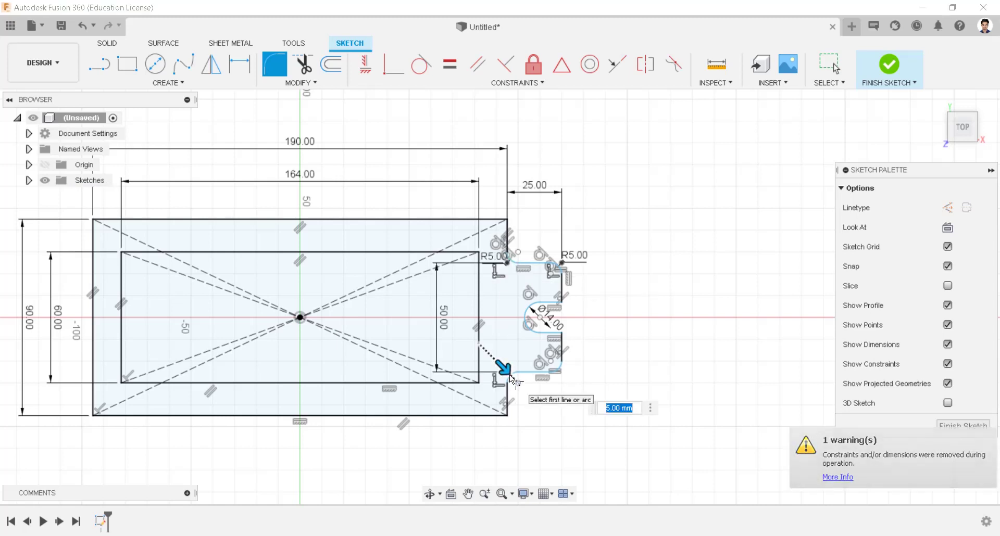
pyautogui.write('5')
pyautogui.press('Return')
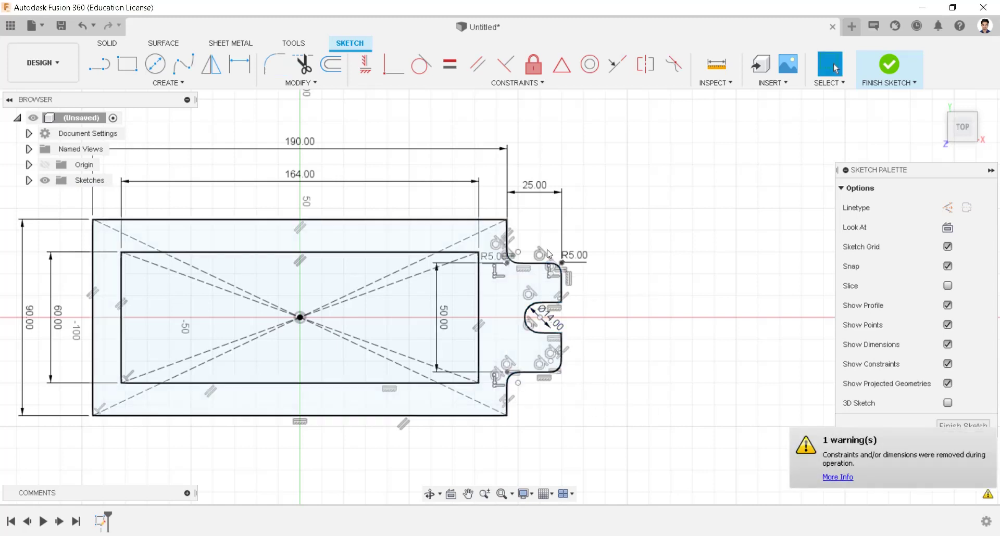
# Step: Draw a rectangle 90 mm high and 7 mm wide inside the outer rectangle, along its edge beside the tab
pyautogui.scroll(-1, 498, 292)
pyautogui.press('r')
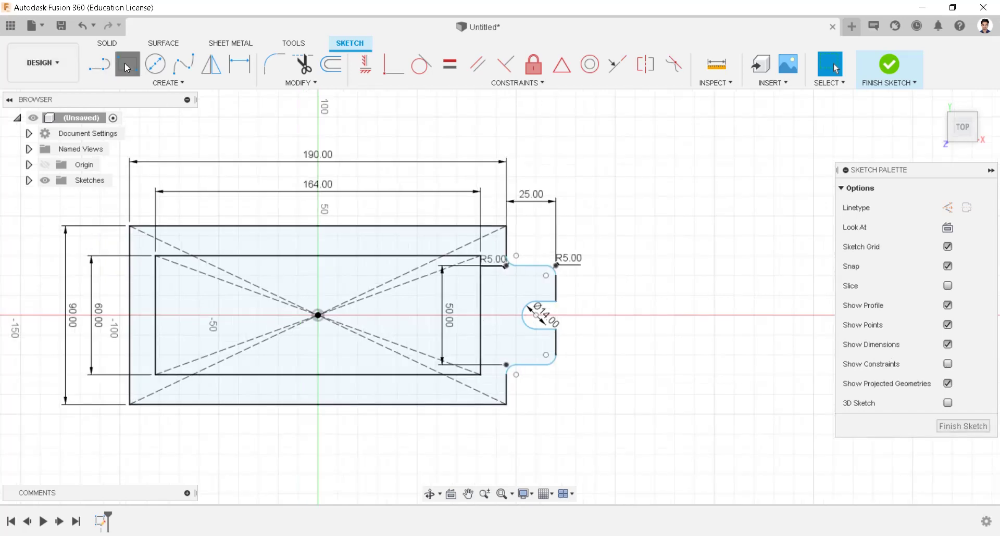
pyautogui.click(504, 225)
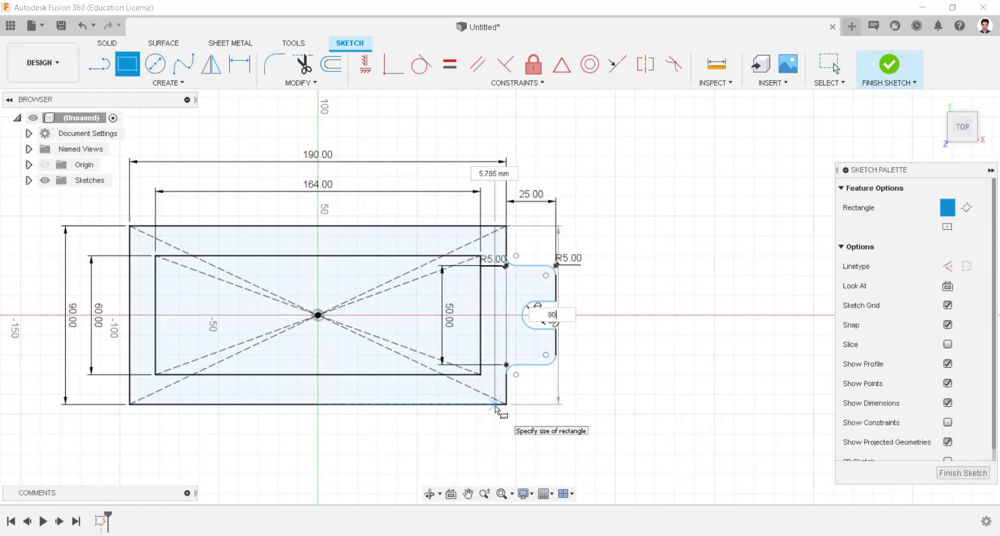
pyautogui.write('90')
pyautogui.press('Tab')
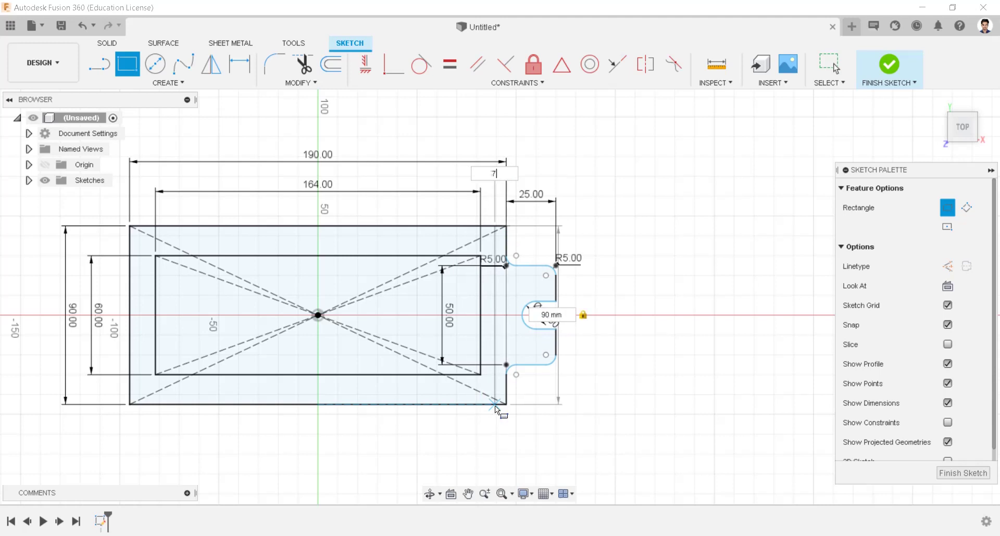
pyautogui.write('7')
pyautogui.press('Return')
pyautogui.press('Escape')
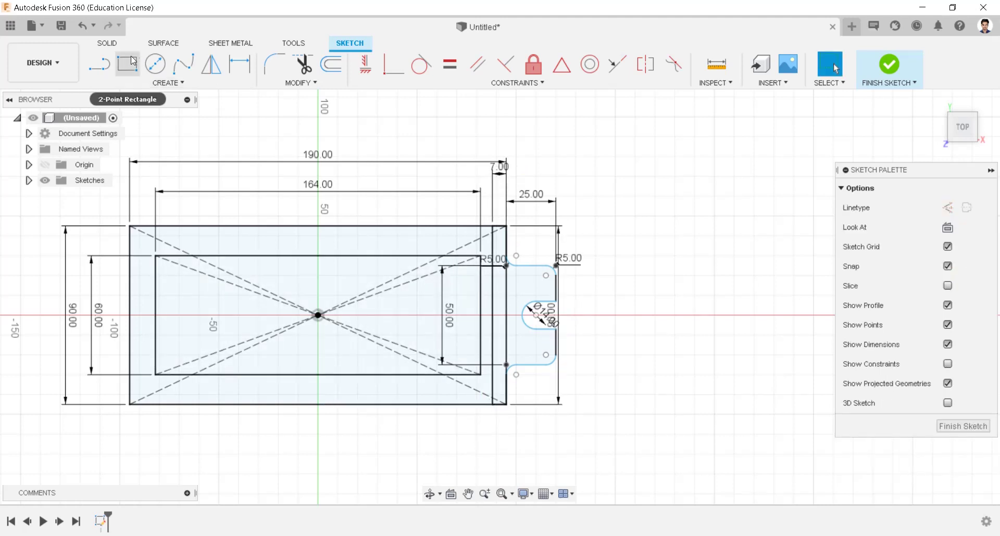
# Step: Draw a vertical line about 105 mm long through the sketch centre and convert it to a construction line
pyautogui.press('l')
pyautogui.click(316, 217)
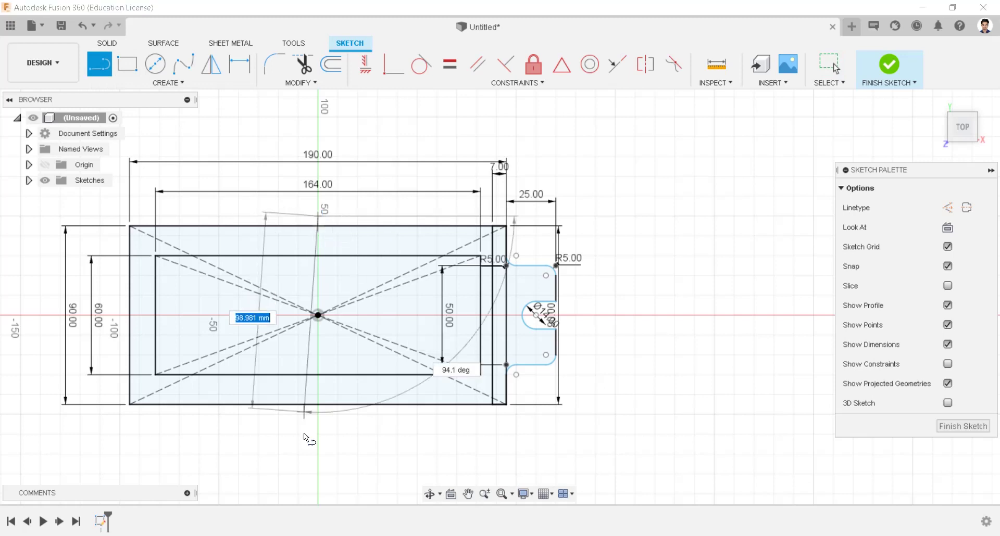
pyautogui.click(318, 424)
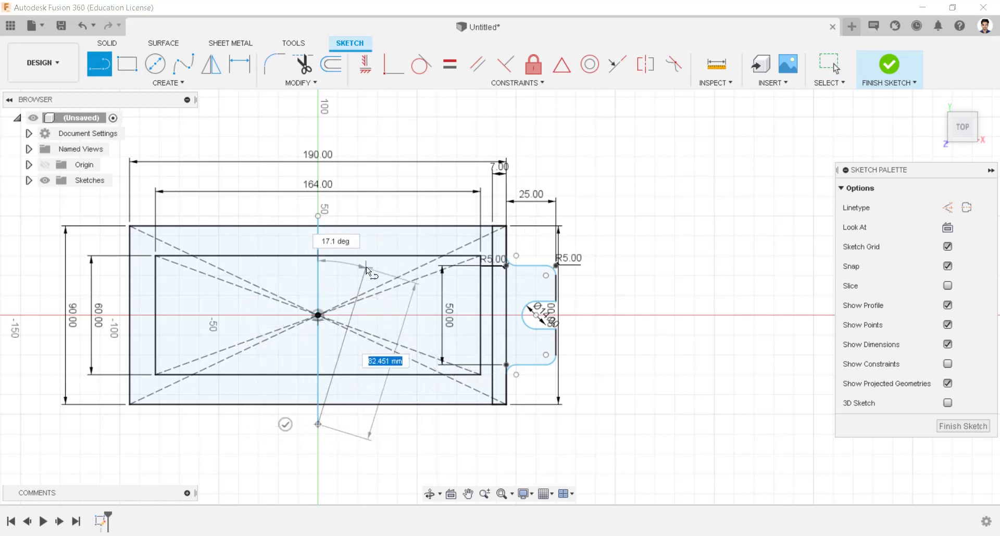
pyautogui.press('Escape')
pyautogui.click(318, 312)
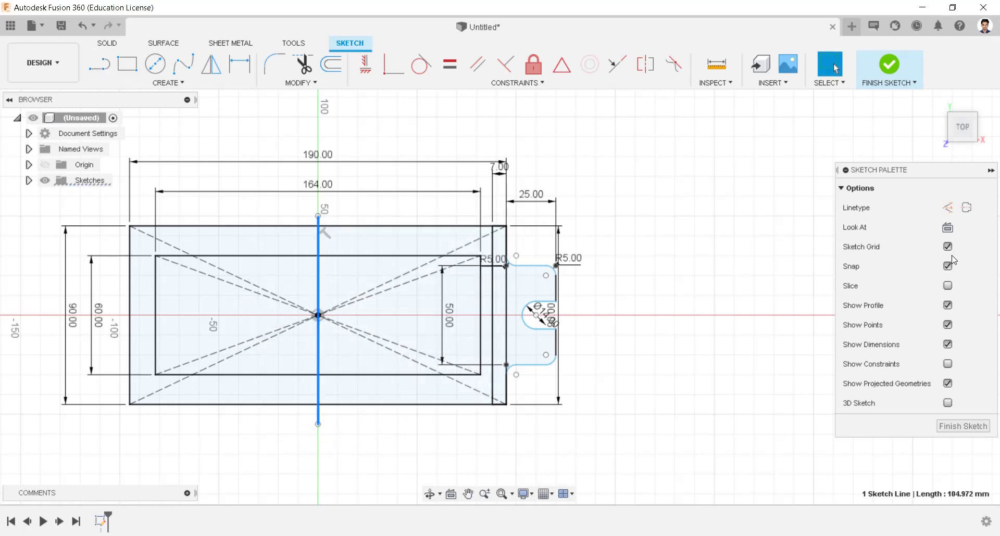
pyautogui.click(948, 208)
pyautogui.press('Escape')
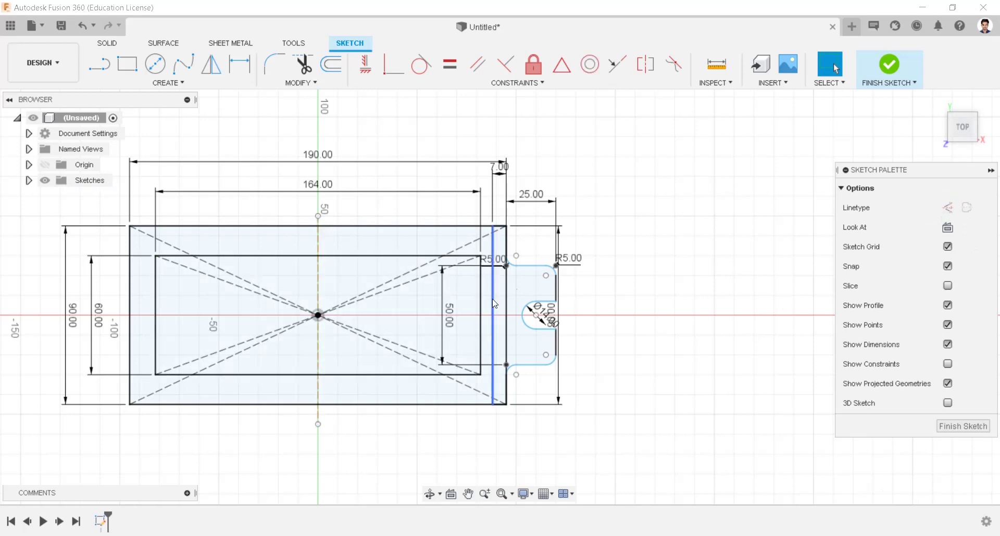
# Step: Mirror the slotted tab and the vertical edges of the 7 mm strip across the vertical construction line
pyautogui.click(211, 64)
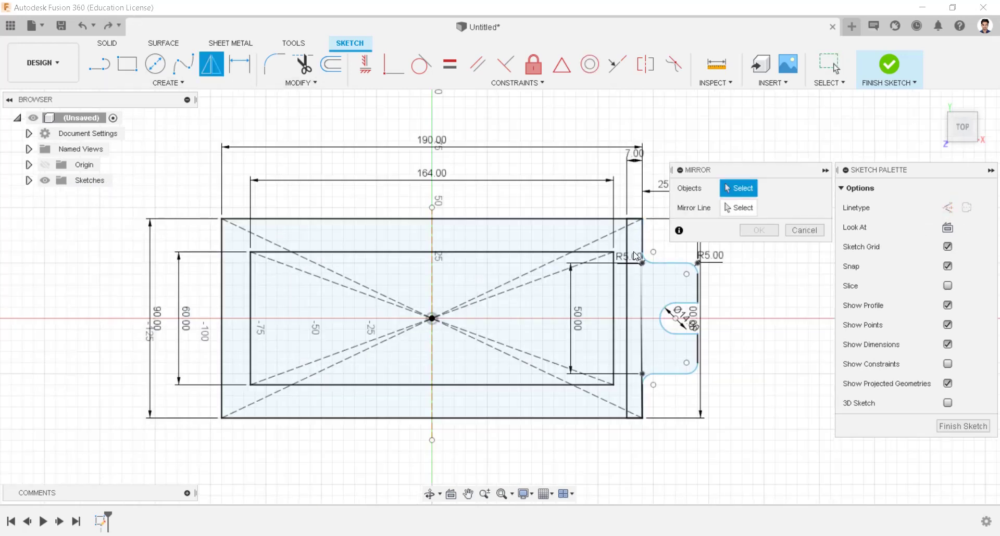
pyautogui.click(630, 255)
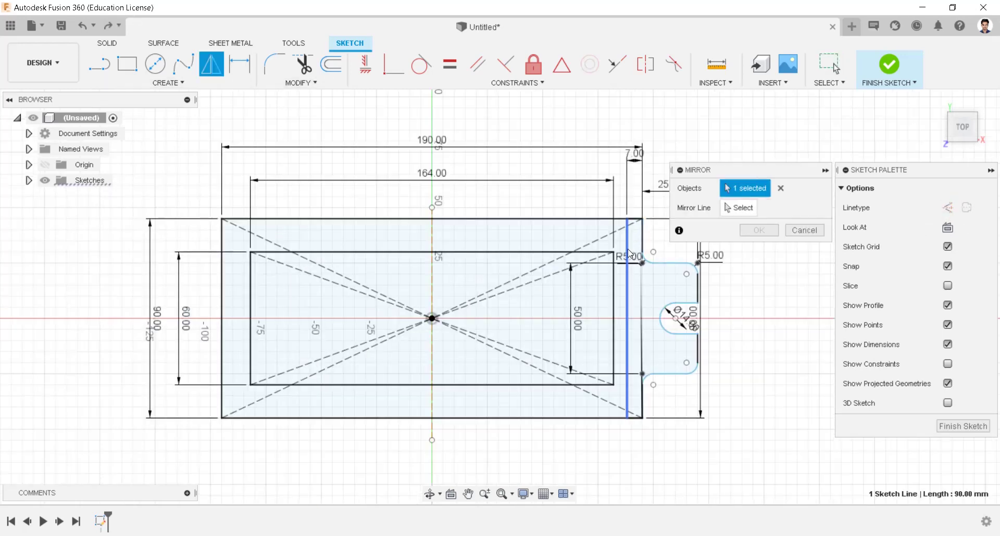
pyautogui.click(642, 290)
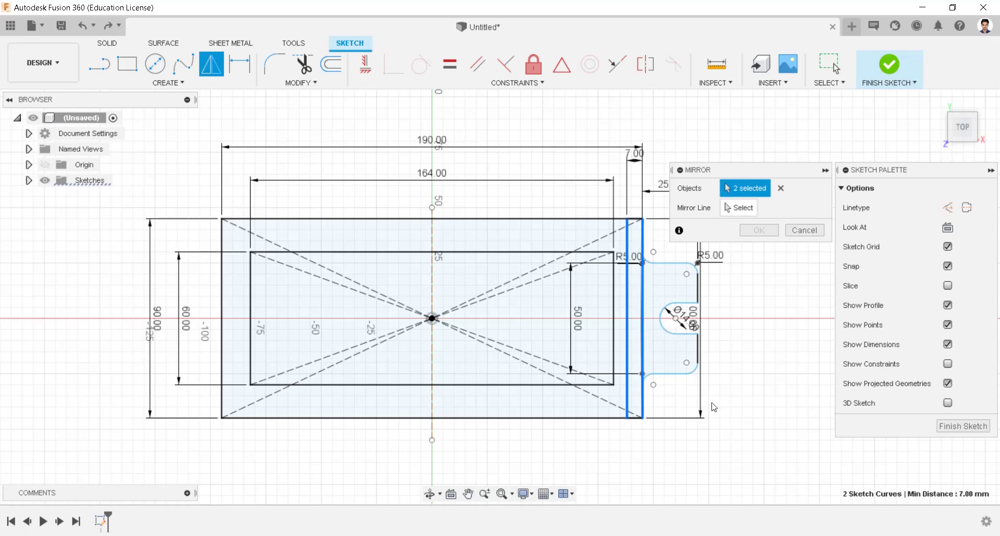
pyautogui.moveTo(662, 358); pyautogui.dragTo(650, 255)
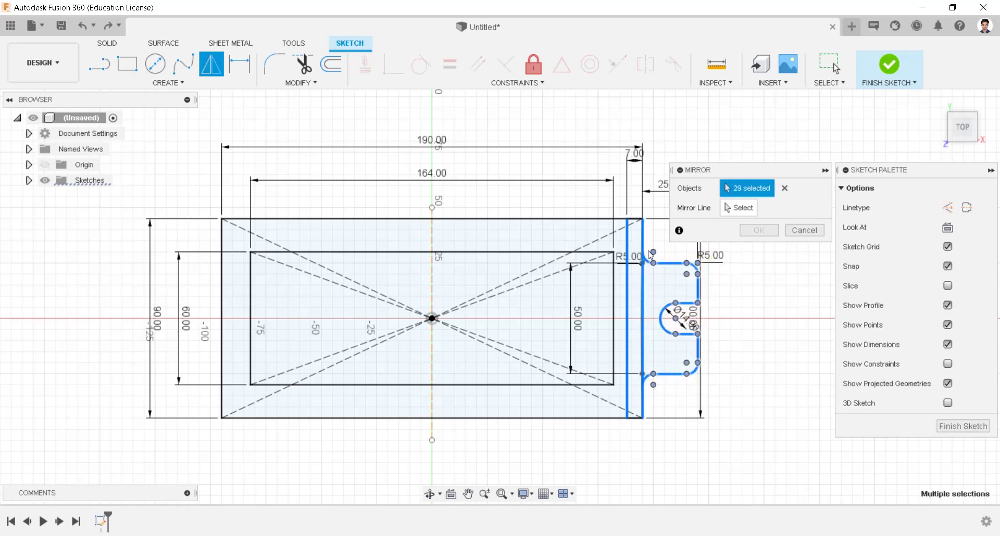
pyautogui.click(731, 213)
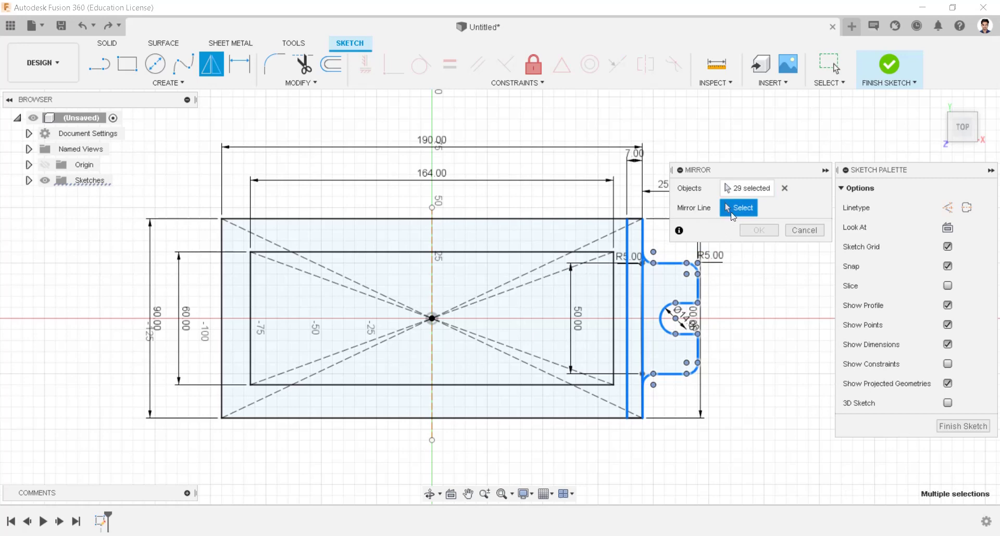
pyautogui.click(432, 302)
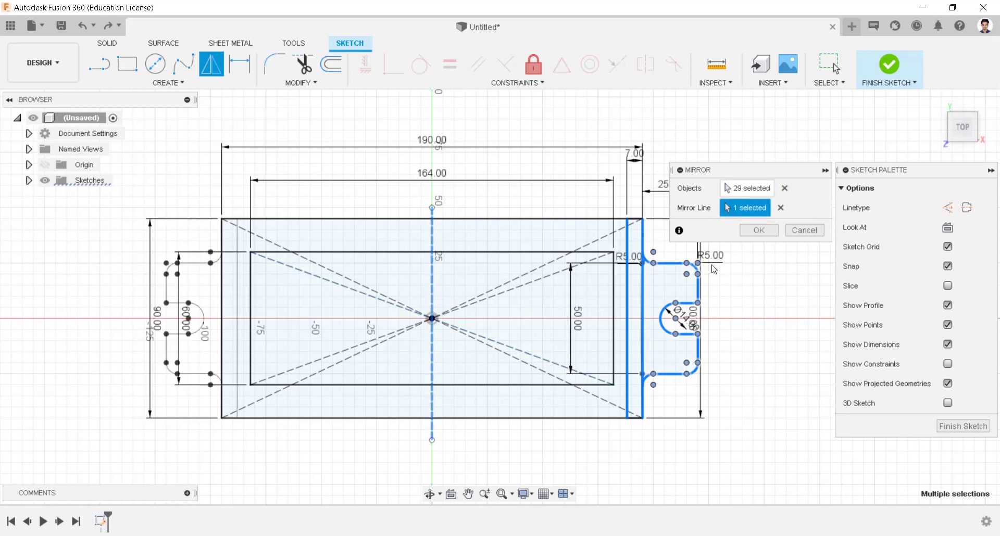
pyautogui.click(757, 230)
pyautogui.scroll(2, 296, 282)
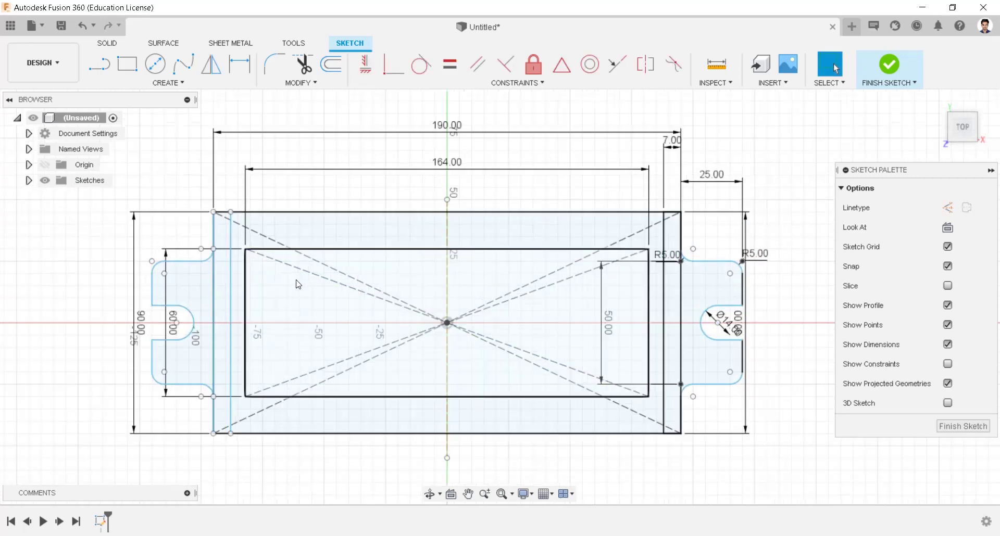
pyautogui.scroll(-1, 234, 273)
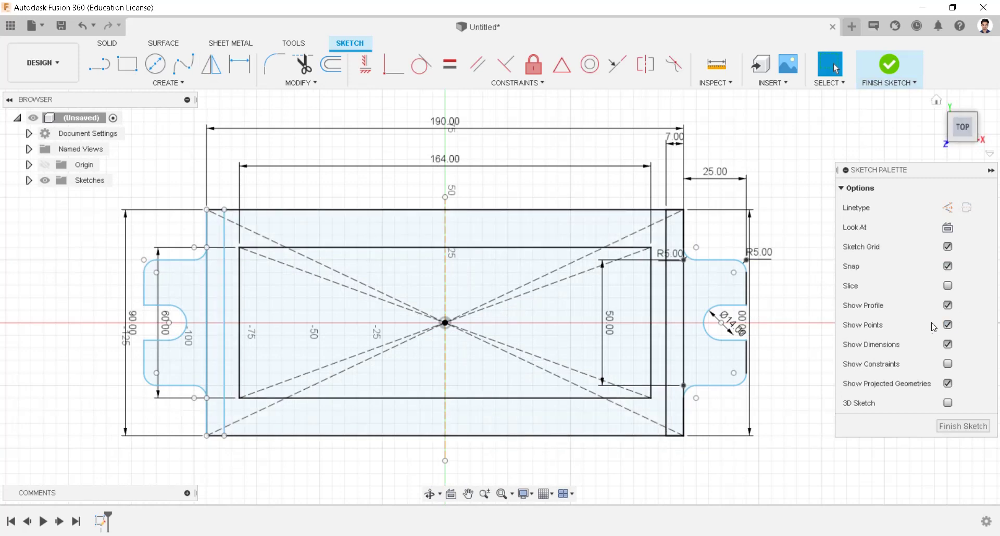
# Step: Hide the sketch dimensions and finish the sketch
pyautogui.click(948, 345)
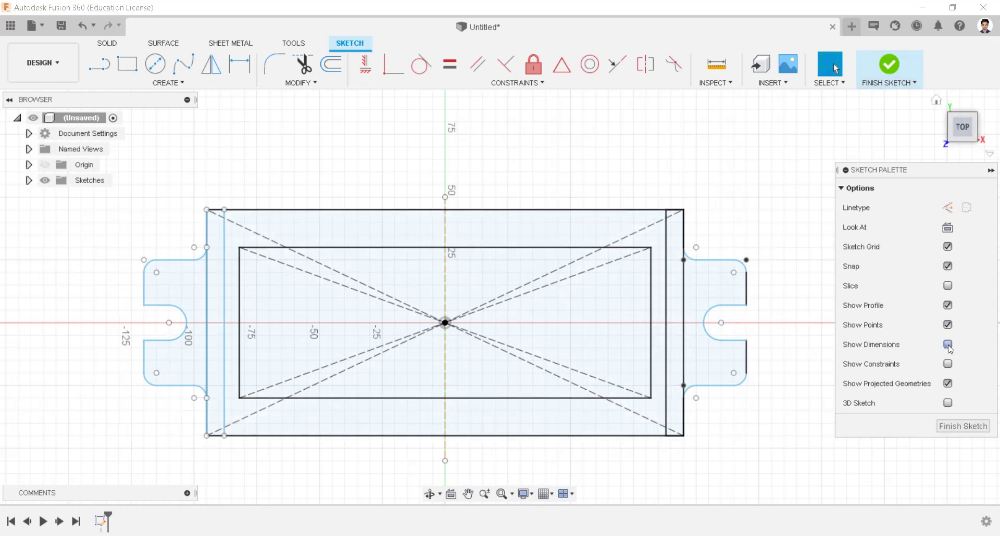
pyautogui.keyDown('shift'); pyautogui.moveTo(453, 279); pyautogui.dragTo(448, 219, button='middle'); pyautogui.keyUp('shift')
pyautogui.click(890, 86)
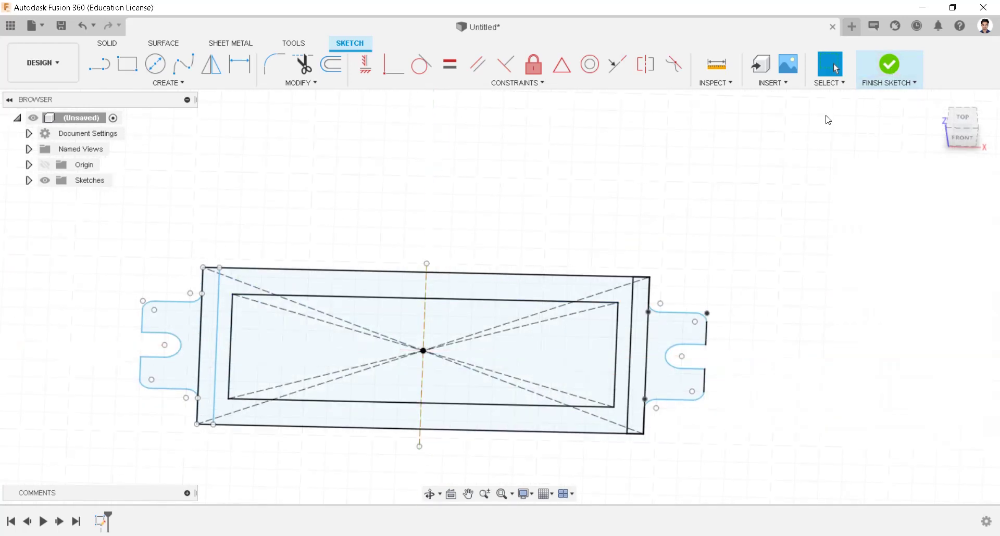
# Step: Extrude the inner rectangle, the surrounding frame and both end strips 20 mm as a new body, leaving out the tabs
pyautogui.moveTo(386, 315); pyautogui.dragTo(516, 267, button='middle')
pyautogui.click(127, 63)
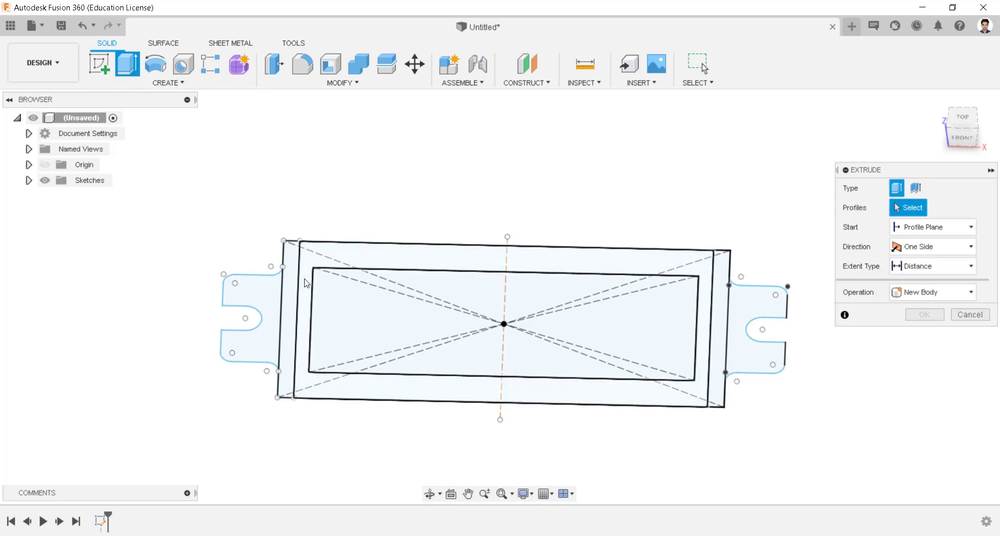
pyautogui.click(302, 283)
pyautogui.click(291, 291)
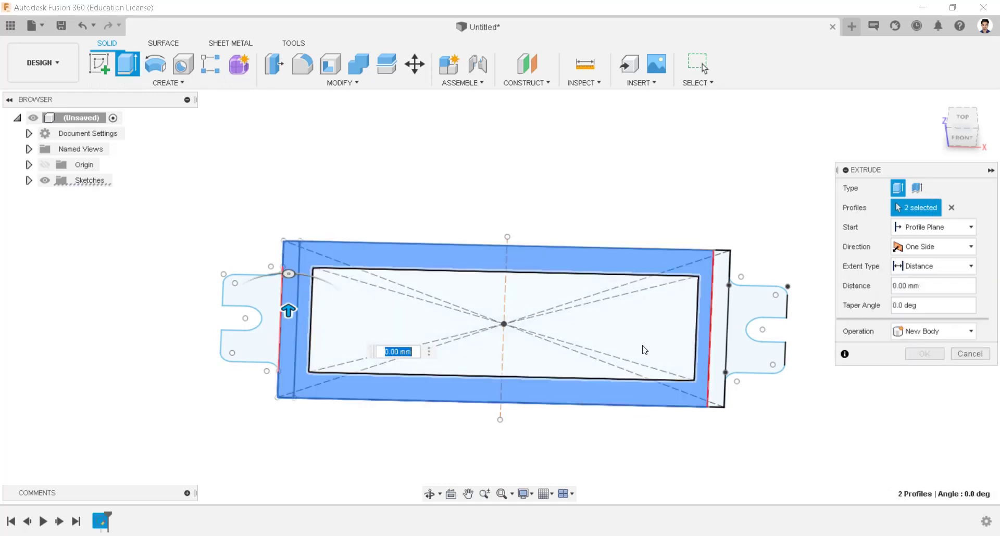
pyautogui.click(718, 334)
pyautogui.click(671, 342)
pyautogui.write('20')
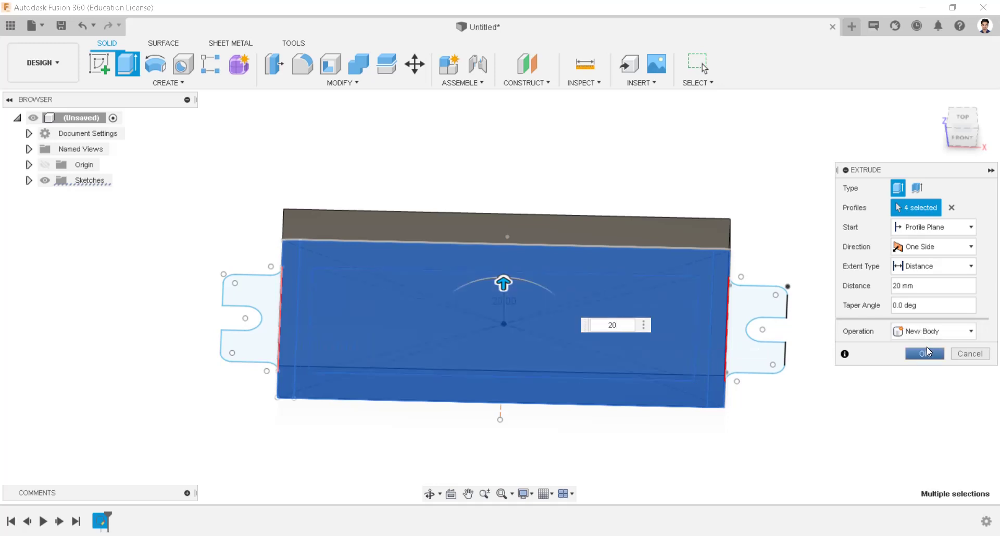
pyautogui.click(925, 354)
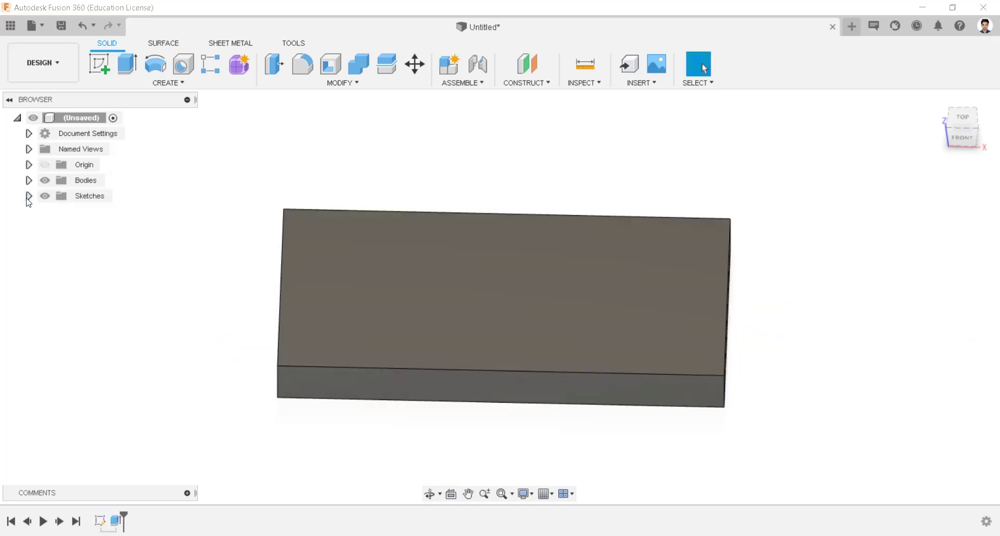
# Step: Make the base sketch visible again and expand the list of bodies
pyautogui.click(29, 196)
pyautogui.click(57, 212)
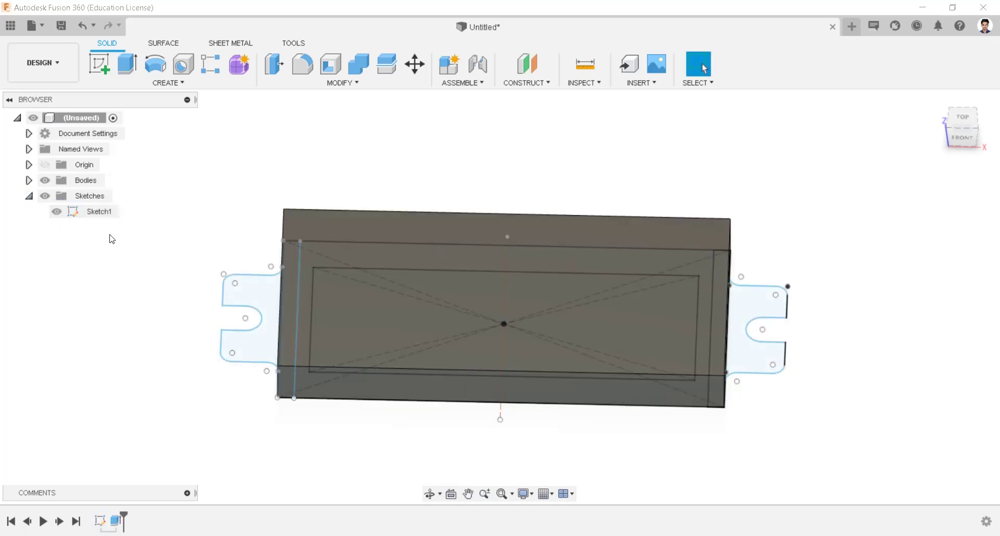
pyautogui.click(29, 180)
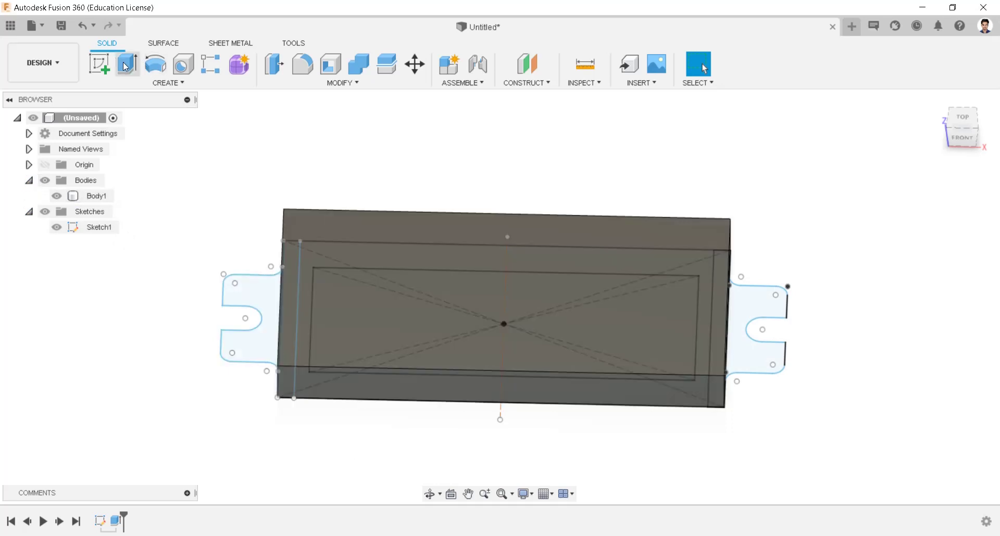
# Step: Cut the inner rectangle 12 mm deep into the underside of the body
pyautogui.click(125, 66)
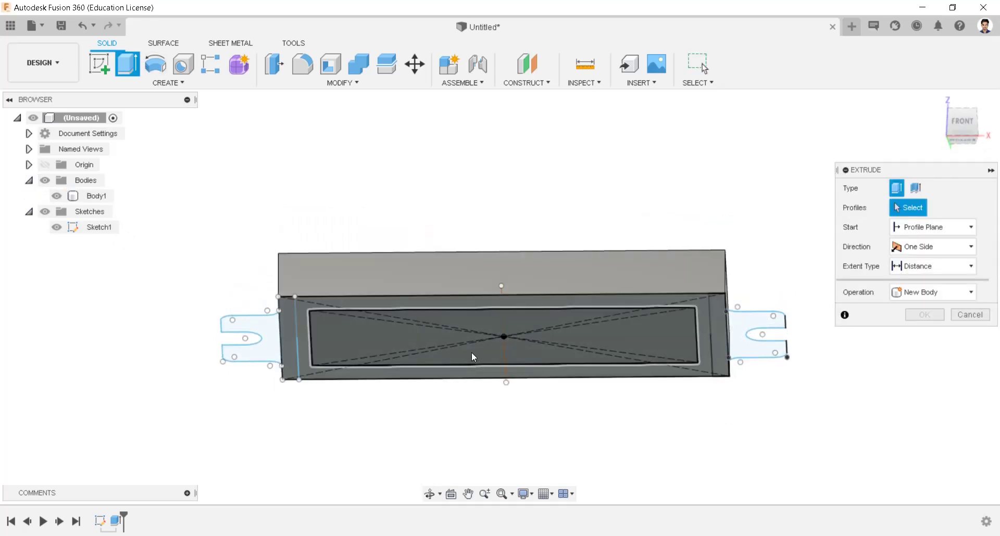
pyautogui.click(471, 352)
pyautogui.write('12')
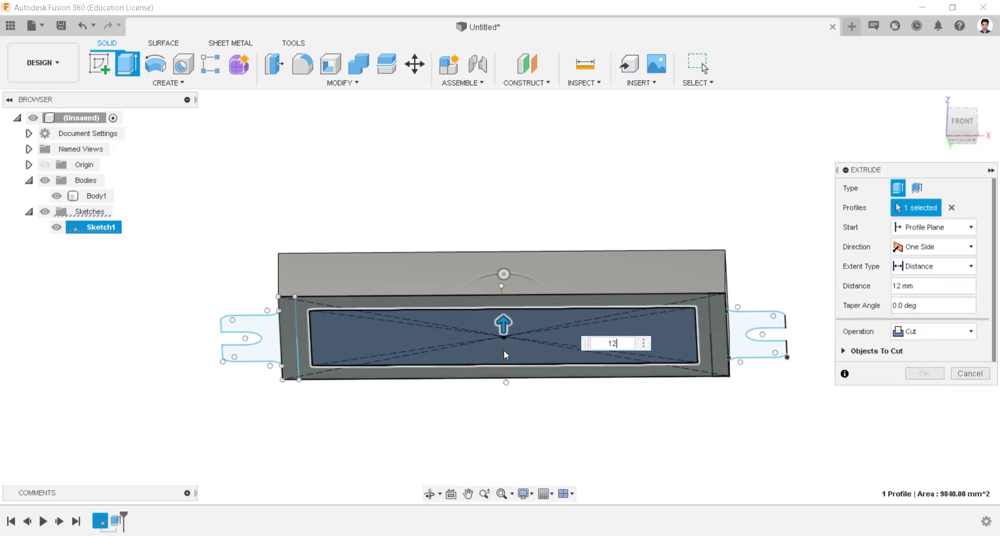
pyautogui.click(923, 374)
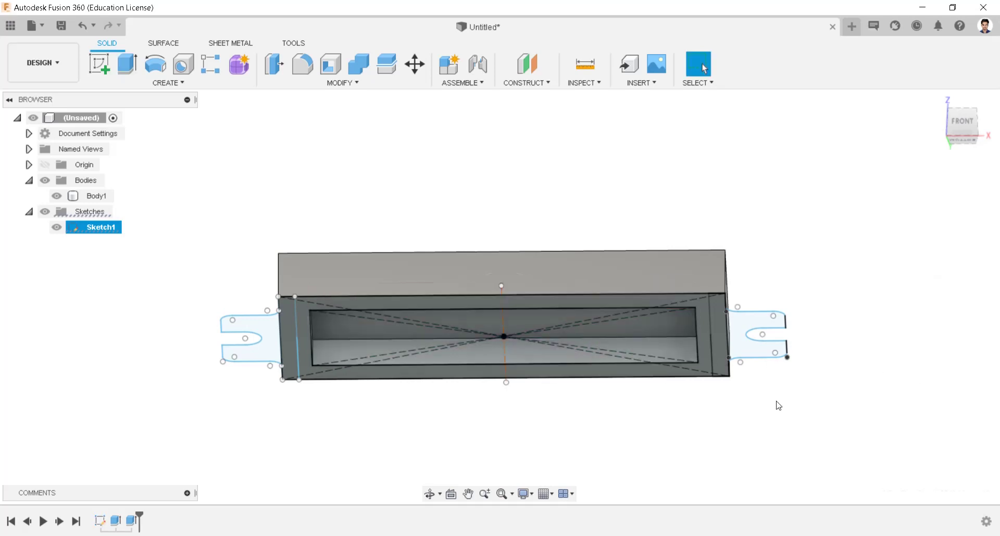
# Step: Extrude both slotted tabs 12 mm and join them to the body
pyautogui.press('e')
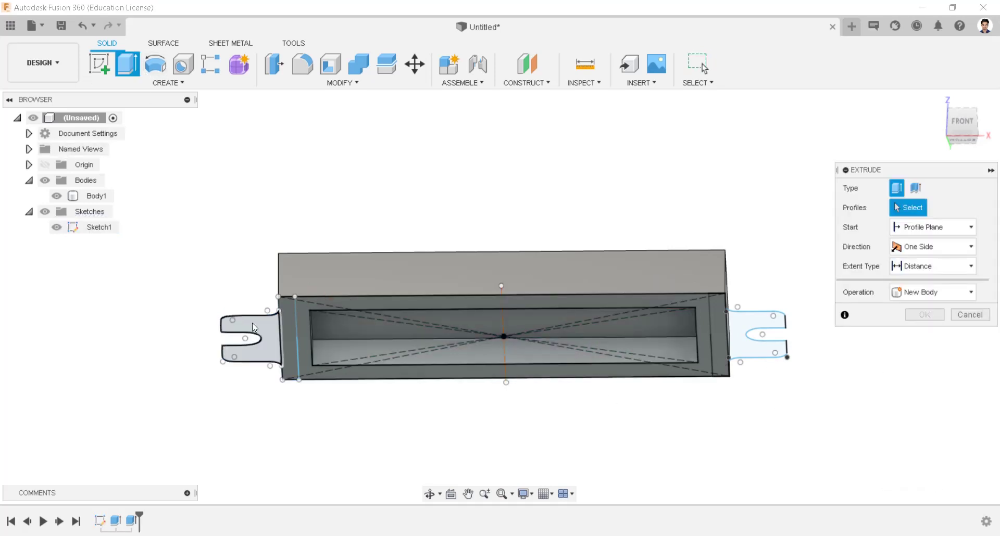
pyautogui.click(252, 323)
pyautogui.click(738, 345)
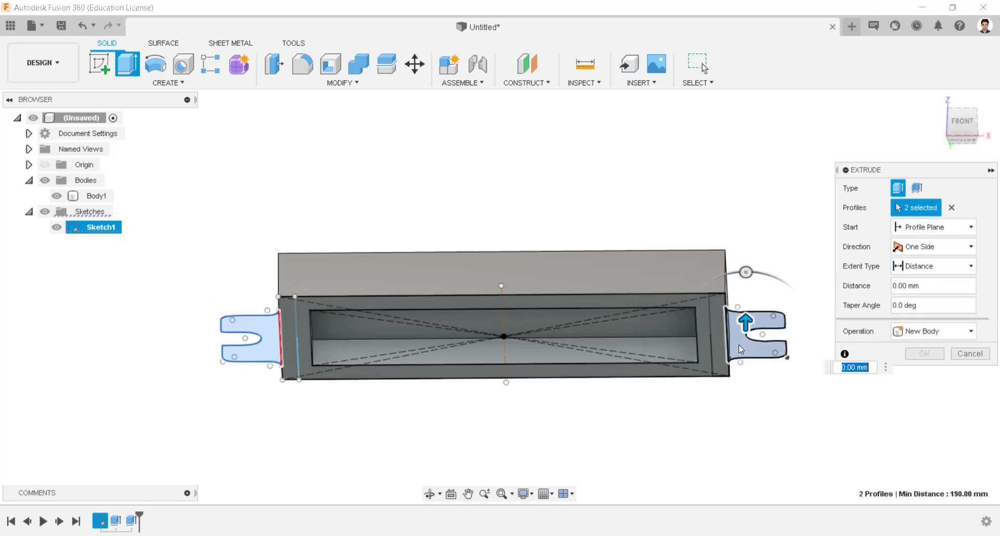
pyautogui.write('12')
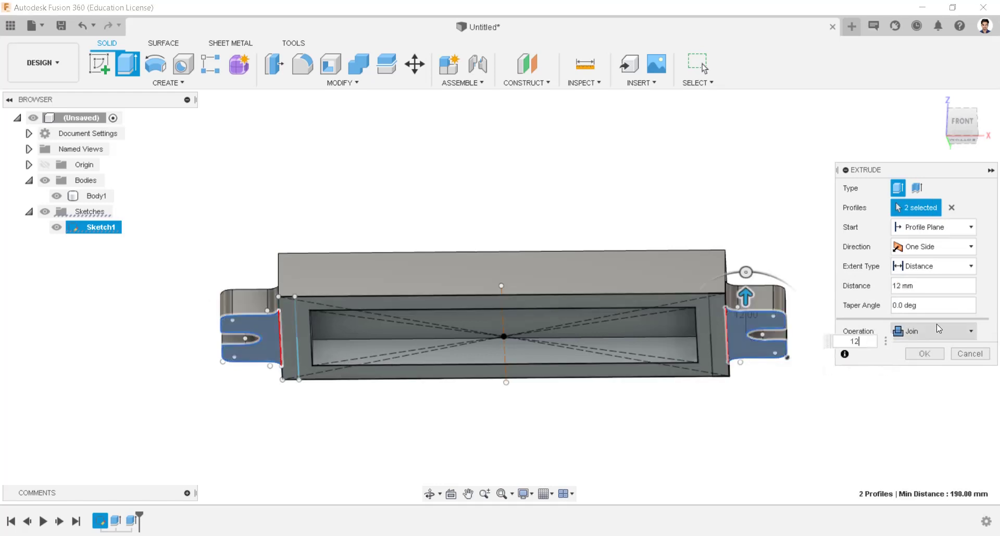
pyautogui.click(924, 353)
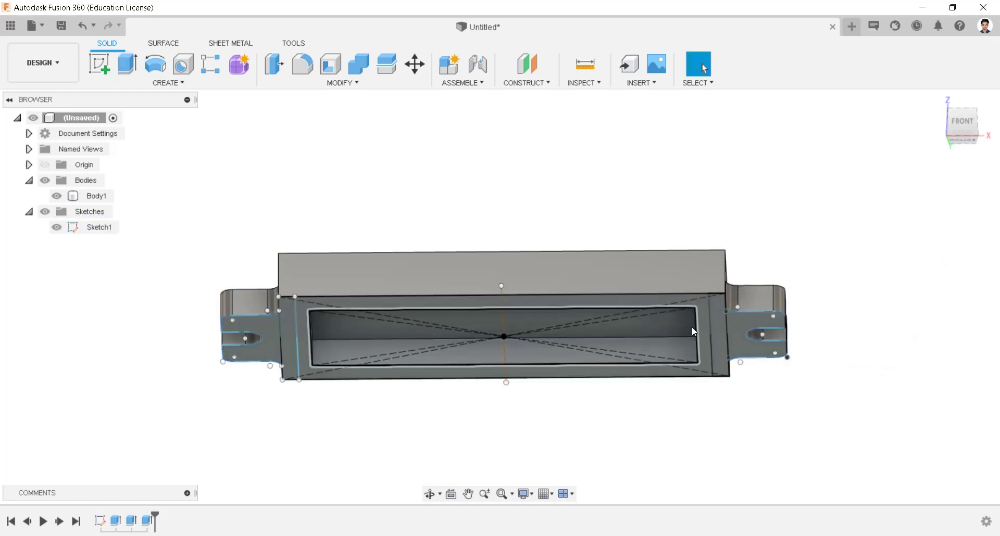
# Step: Extrude the two 7 mm end strips 26 mm, joined to the body, and hide the base sketch
pyautogui.click(127, 64)
pyautogui.click(286, 348)
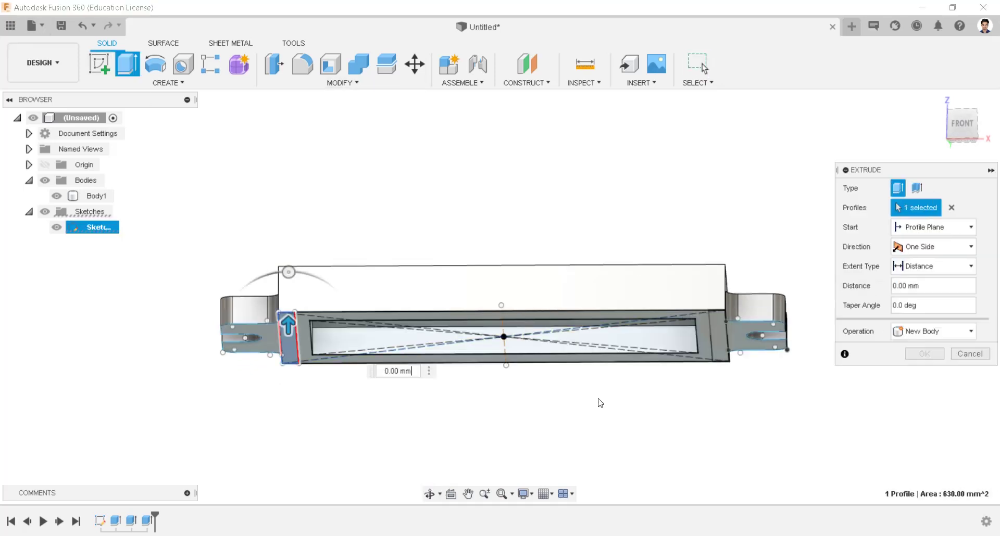
pyautogui.click(721, 339)
pyautogui.write('26')
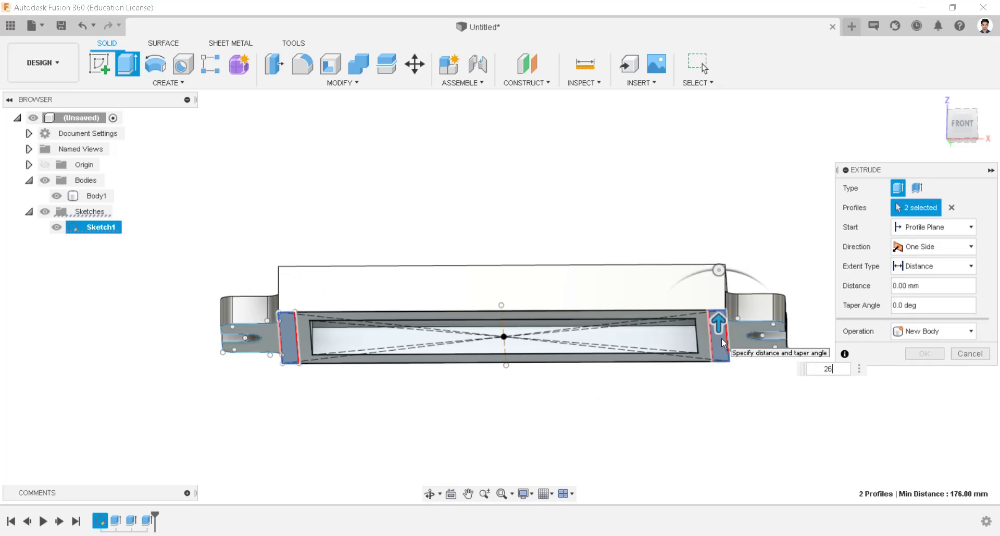
pyautogui.click(941, 332)
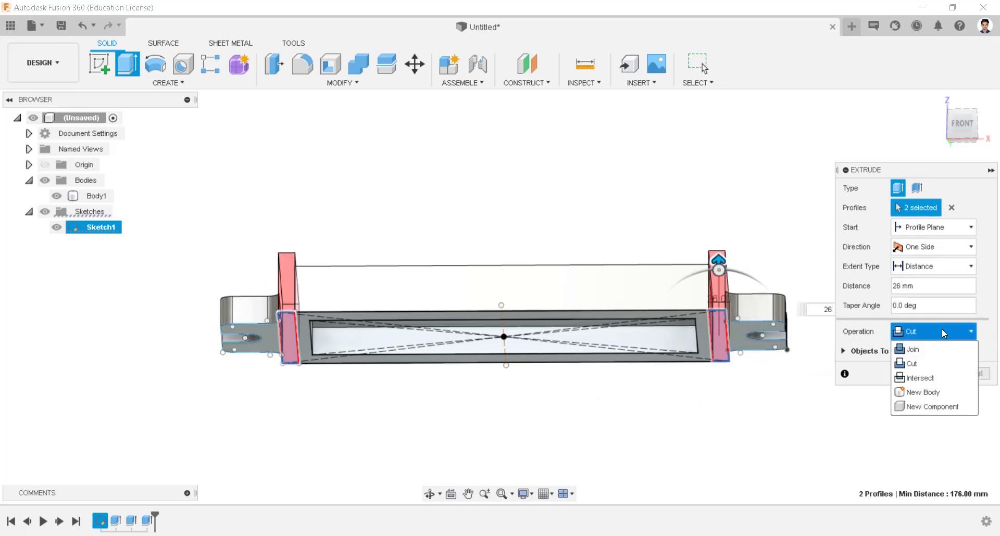
pyautogui.click(925, 354)
pyautogui.press('Return')
pyautogui.moveTo(762, 297)
pyautogui.keyDown('shift'); pyautogui.mouseDown(button='middle')
pyautogui.moveTo(619, 294)
pyautogui.moveTo(89, 369)
pyautogui.mouseUp(button='middle'); pyautogui.keyUp('shift')
pyautogui.click(57, 227)
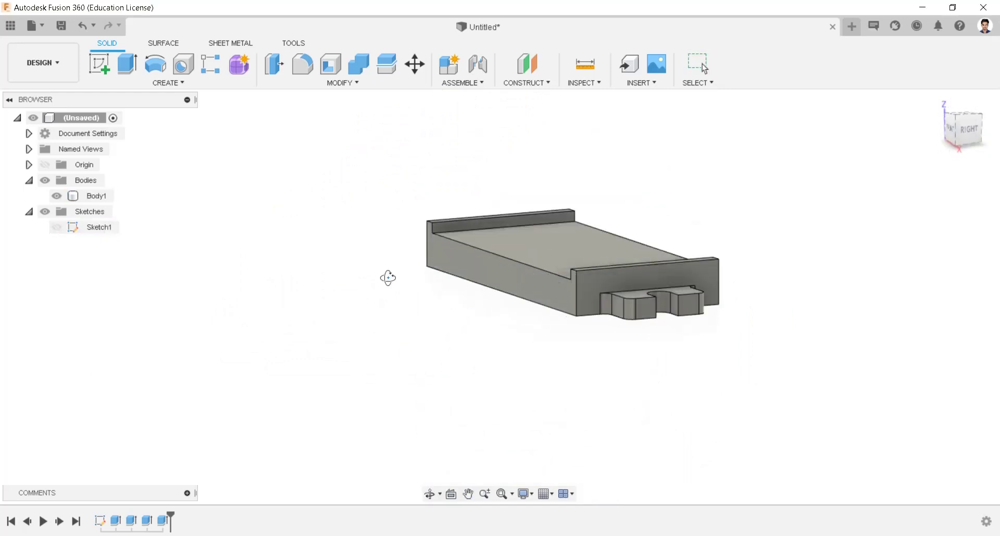
# Step: Start a sketch on the body's end face and draw a 6 × 6 mm square inward from its left edge
pyautogui.keyDown('shift'); pyautogui.moveTo(386, 277); pyautogui.dragTo(509, 319, button='middle'); pyautogui.keyUp('shift')
pyautogui.rightClick(533, 299)
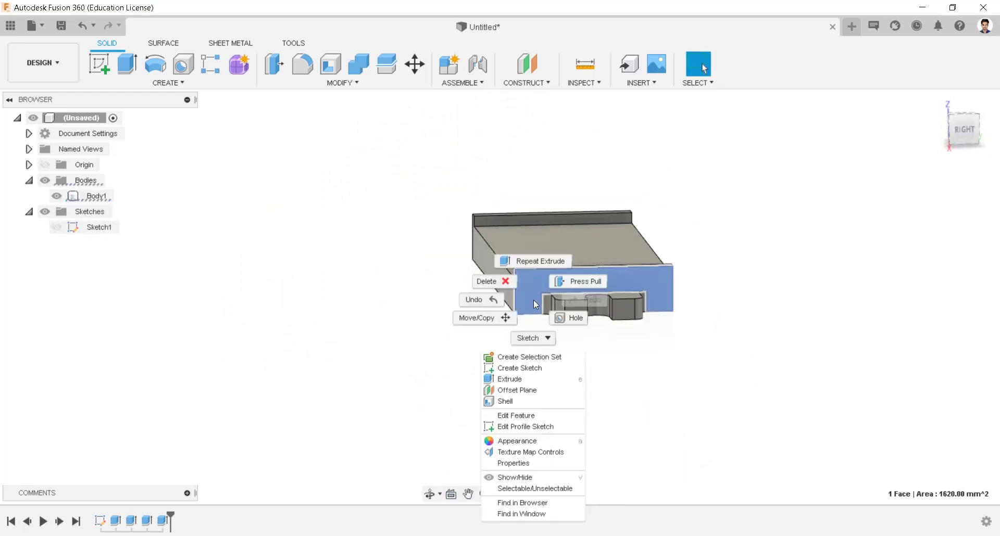
pyautogui.click(525, 368)
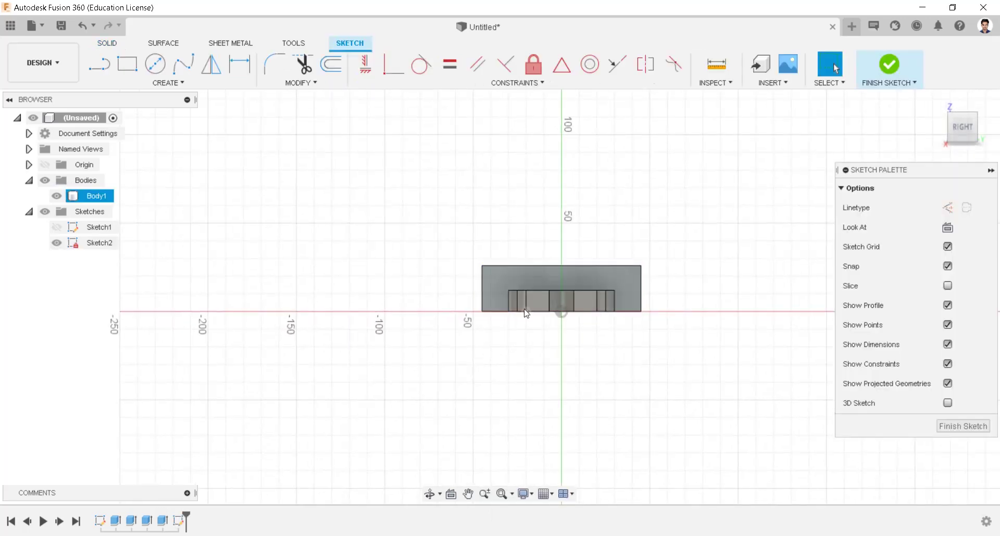
pyautogui.scroll(3, 524, 313)
pyautogui.press('l')
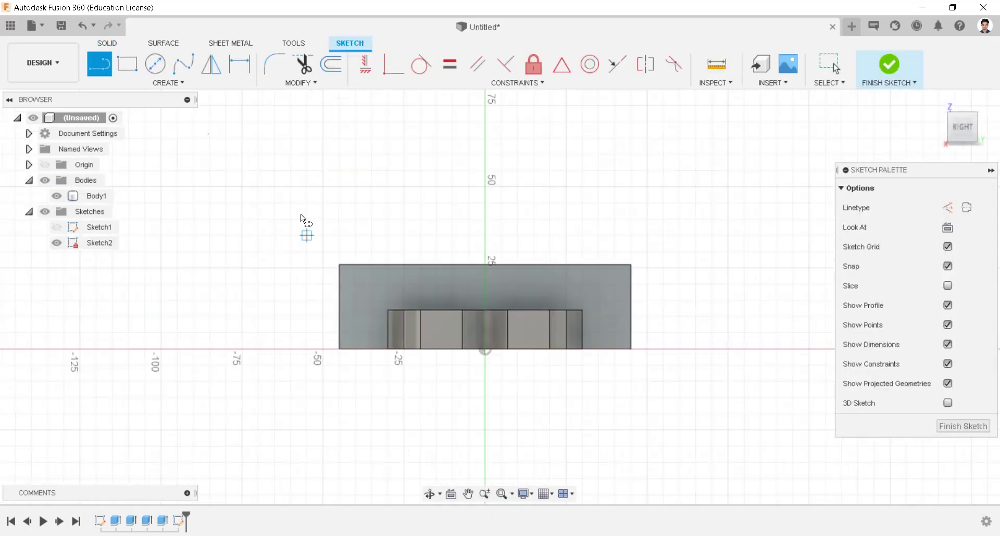
pyautogui.click(127, 64)
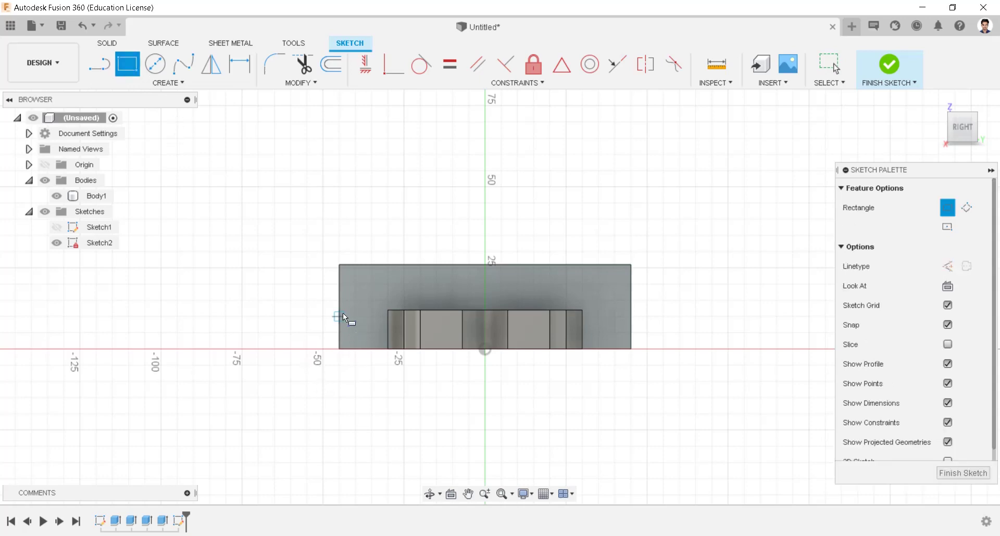
pyautogui.click(342, 313)
pyautogui.write('6')
pyautogui.press('Tab')
pyautogui.write('6')
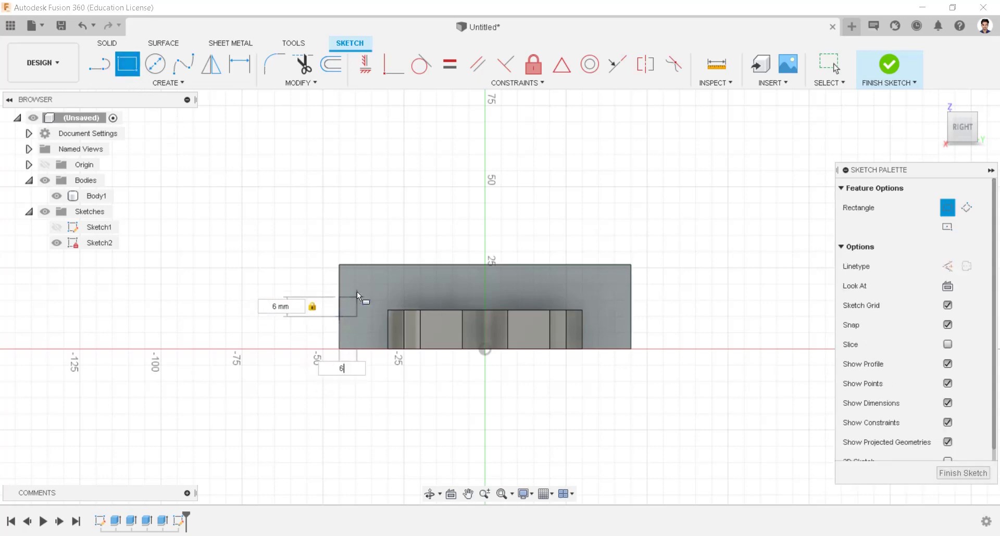
pyautogui.press('Return')
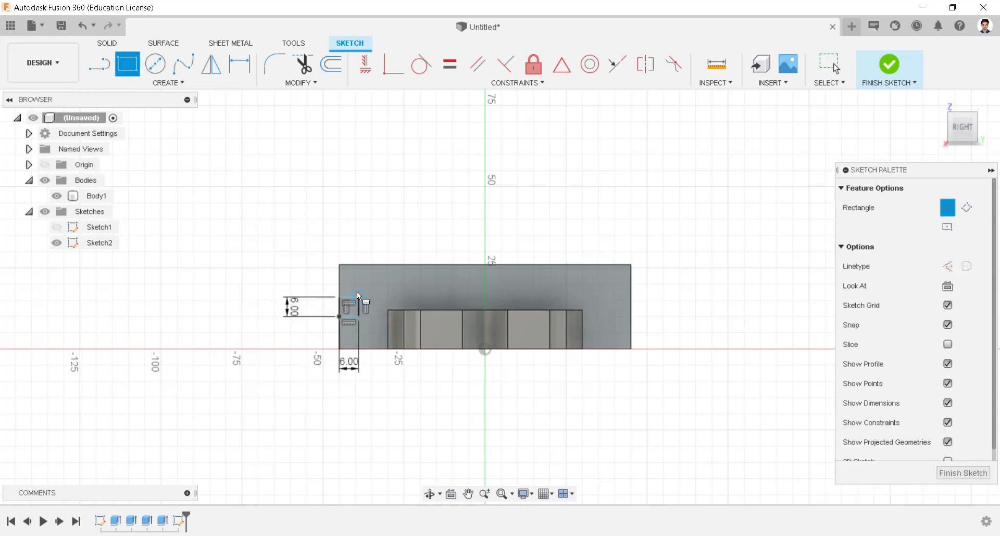
# Step: Draw a second 6 × 6 mm square inward from the right edge of the end face
pyautogui.click(632, 300)
pyautogui.write('6')
pyautogui.press('Tab')
pyautogui.write('6')
pyautogui.press('Return')
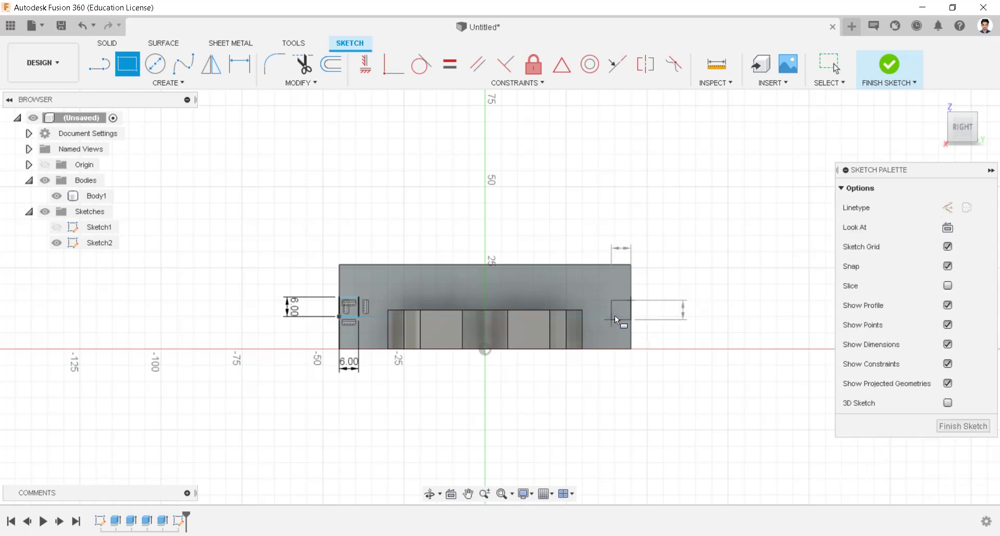
pyautogui.press('Escape')
pyautogui.scroll(1, 614, 315)
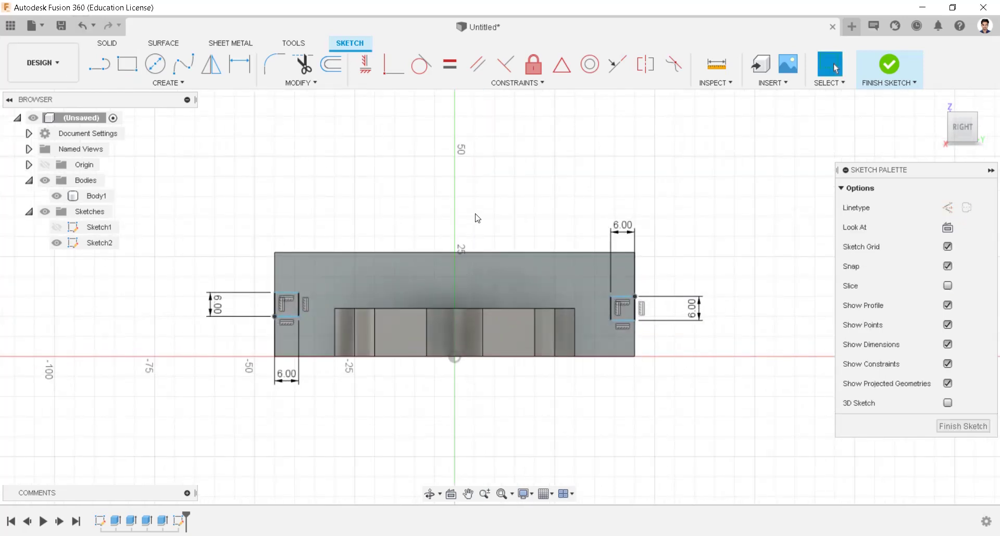
# Step: Dimension the left square's lower corner 6 mm above the bottom corner of the end face
pyautogui.press('d')
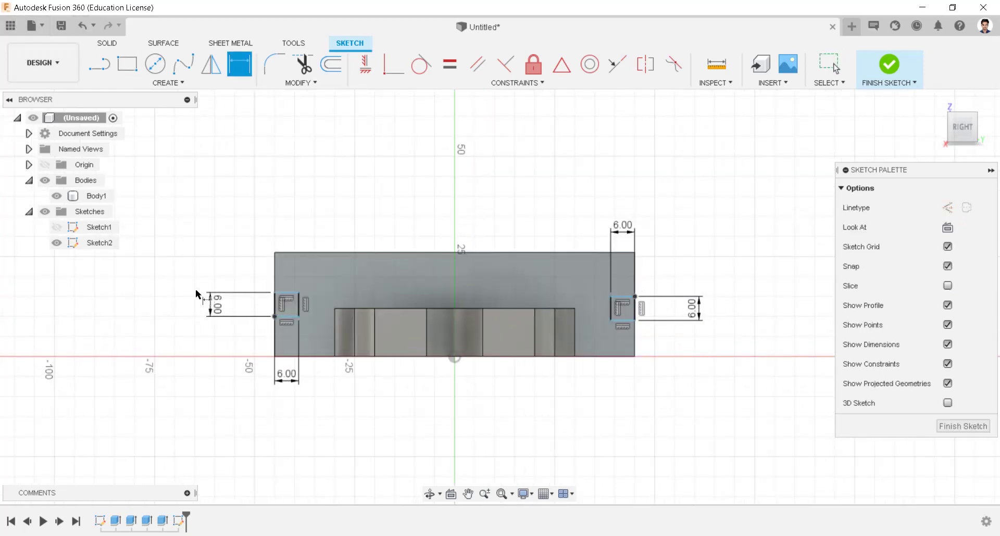
pyautogui.click(276, 359)
pyautogui.click(275, 316)
pyautogui.click(236, 336)
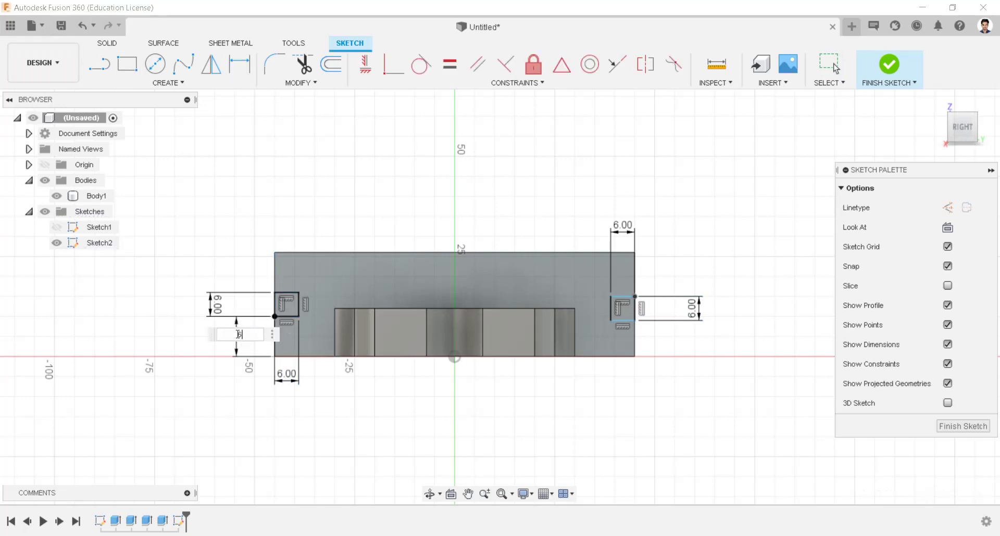
pyautogui.write('6')
pyautogui.press('Return')
# Step: Dimension the right square's lower corner 6 mm above the bottom corner of the face and finish the sketch
pyautogui.click(634, 322)
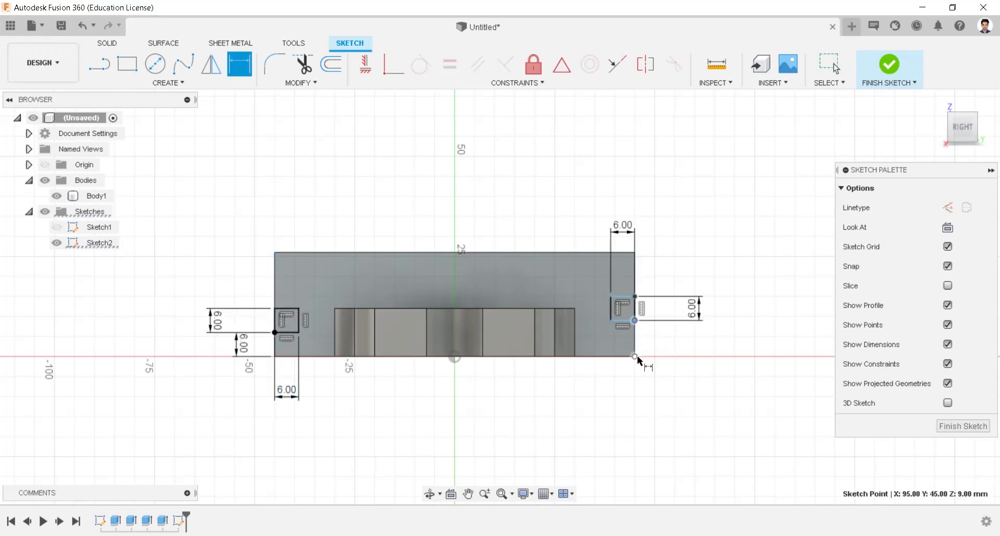
pyautogui.click(641, 357)
pyautogui.click(660, 357)
pyautogui.write('6')
pyautogui.press('Return')
pyautogui.scroll(-2, 526, 295)
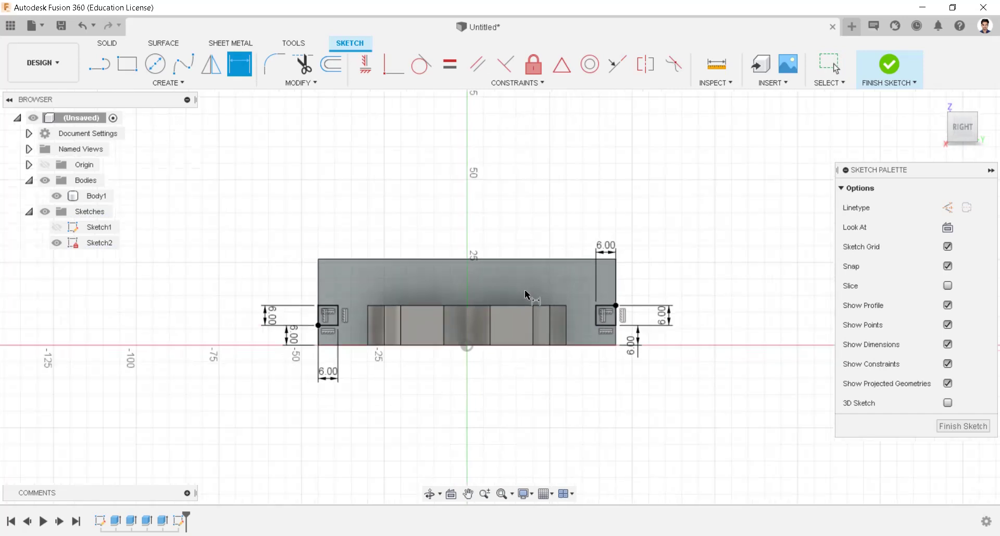
pyautogui.click(901, 71)
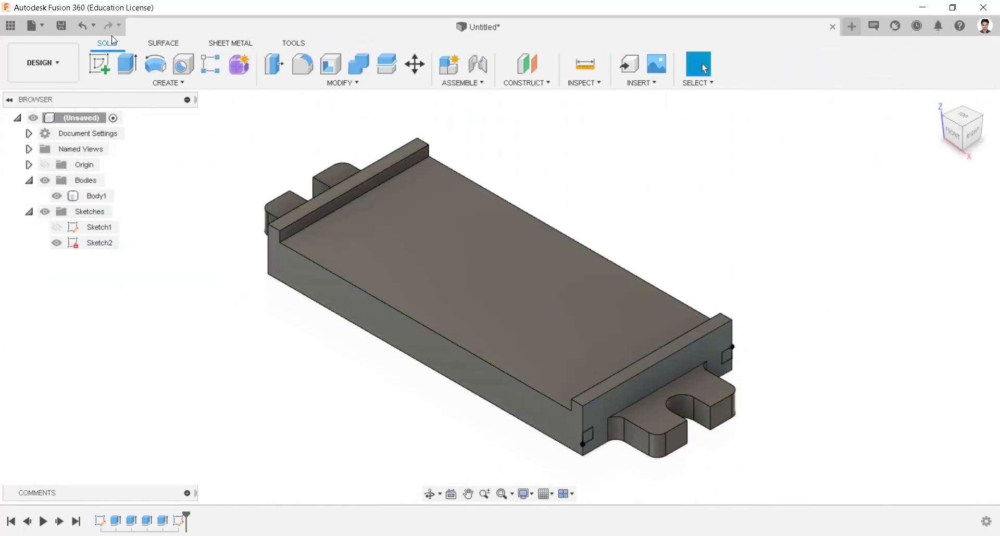
# Step: Extrude both squares -190 mm as a cut to form grooves along the long sides of the body
pyautogui.click(127, 64)
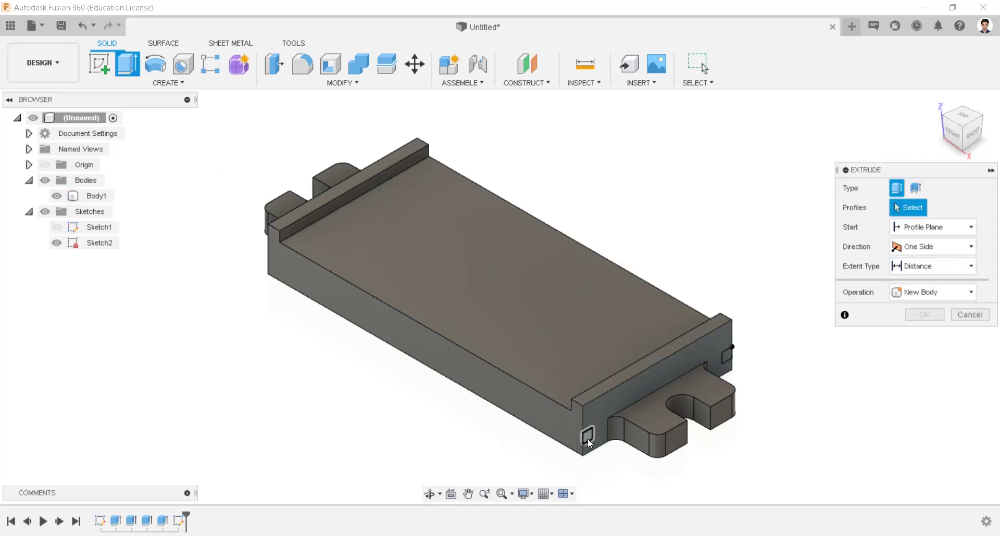
pyautogui.click(586, 437)
pyautogui.click(727, 356)
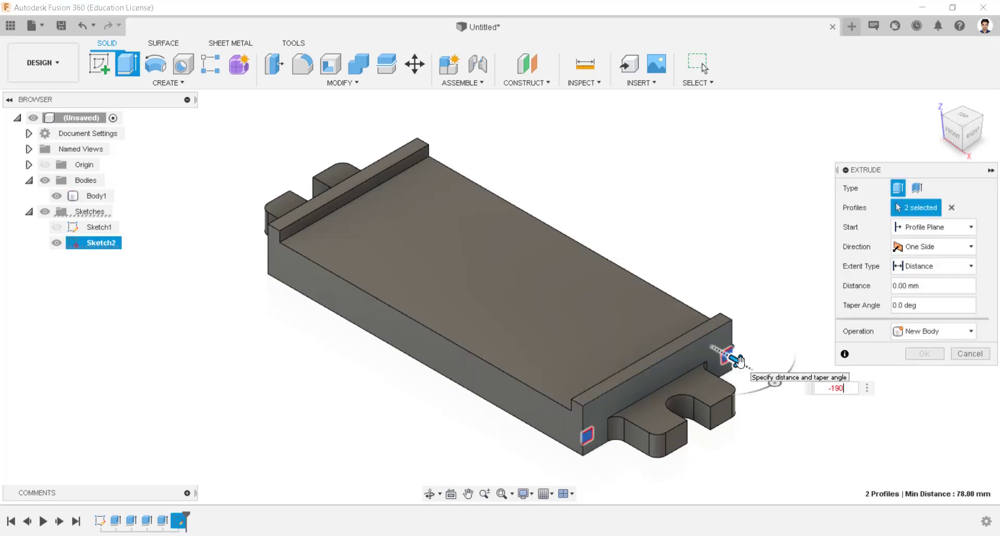
pyautogui.press('Return')
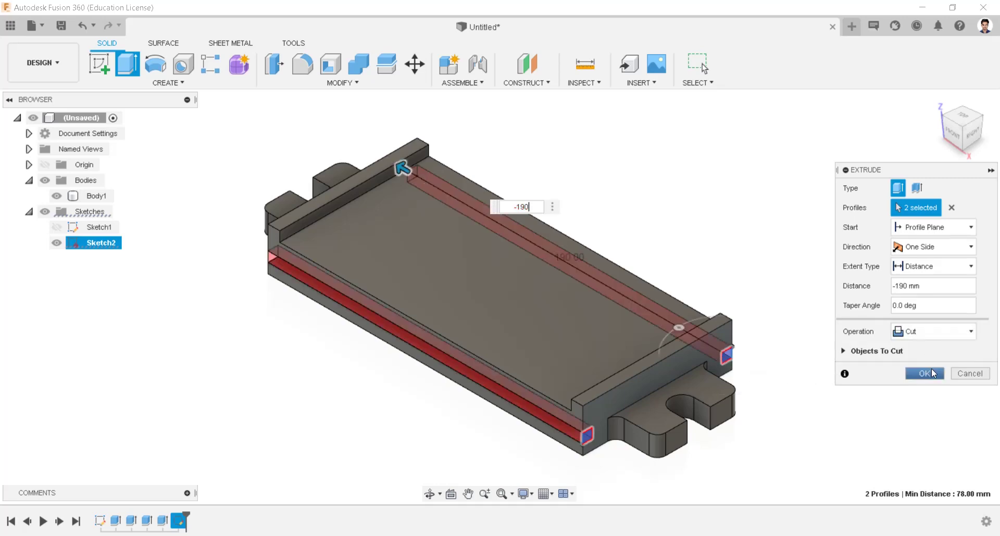
pyautogui.click(924, 373)
# Step: Start a sketch on the YZ origin plane and draw a 13 mm horizontal line outward from the left groove's lower inner corner
pyautogui.click(475, 338)
pyautogui.keyDown('shift'); pyautogui.moveTo(476, 337); pyautogui.dragTo(595, 331, button='middle'); pyautogui.keyUp('shift')
pyautogui.press('Escape')
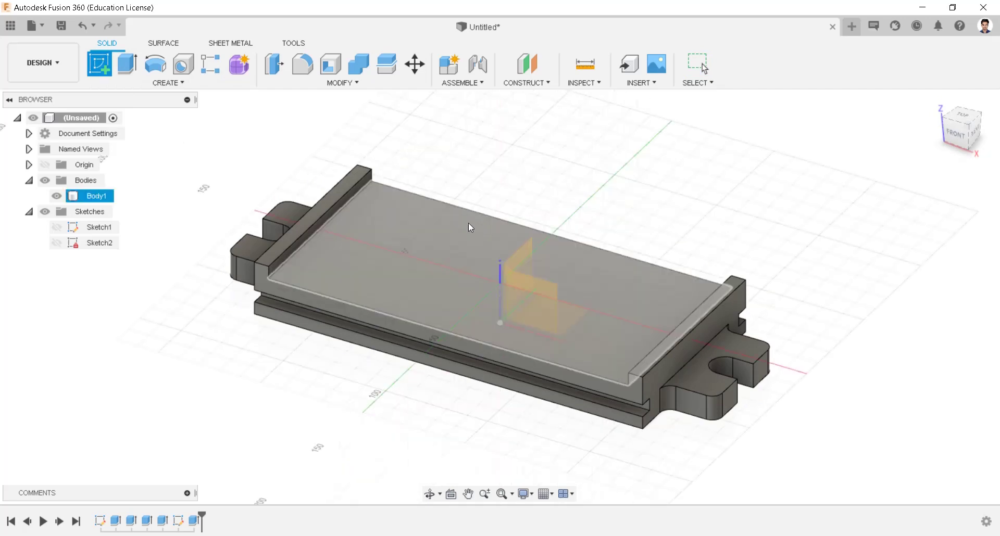
pyautogui.click(519, 256)
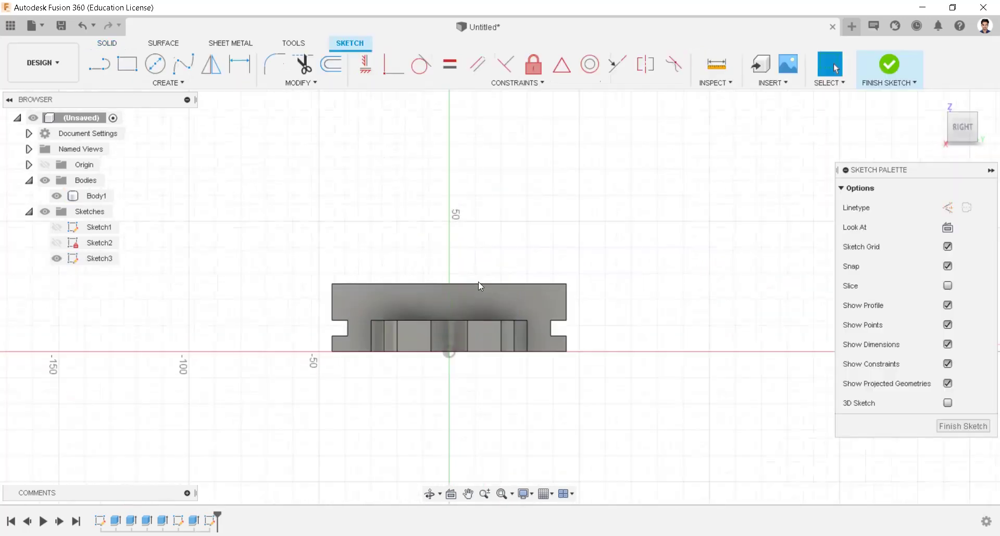
pyautogui.scroll(2, 291, 350)
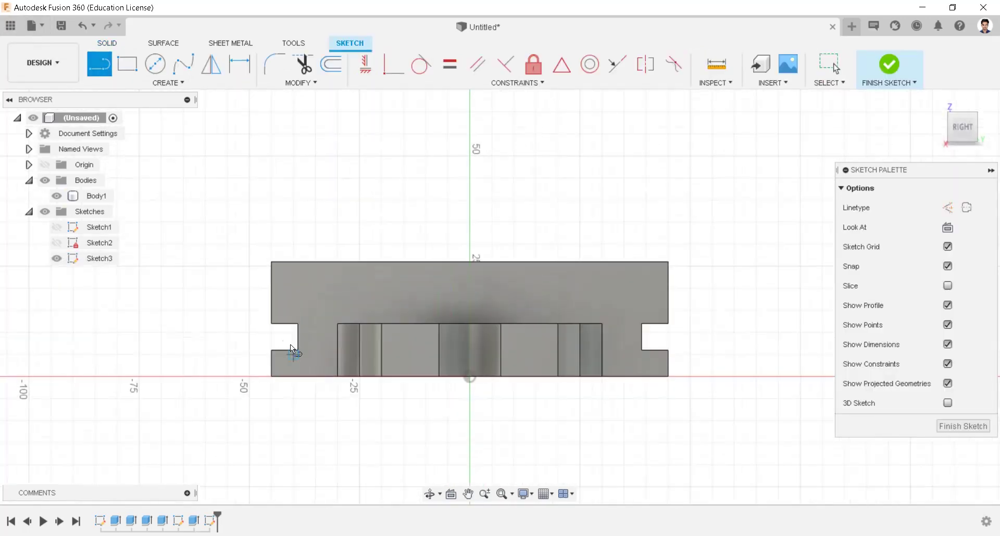
pyautogui.scroll(5, 298, 348)
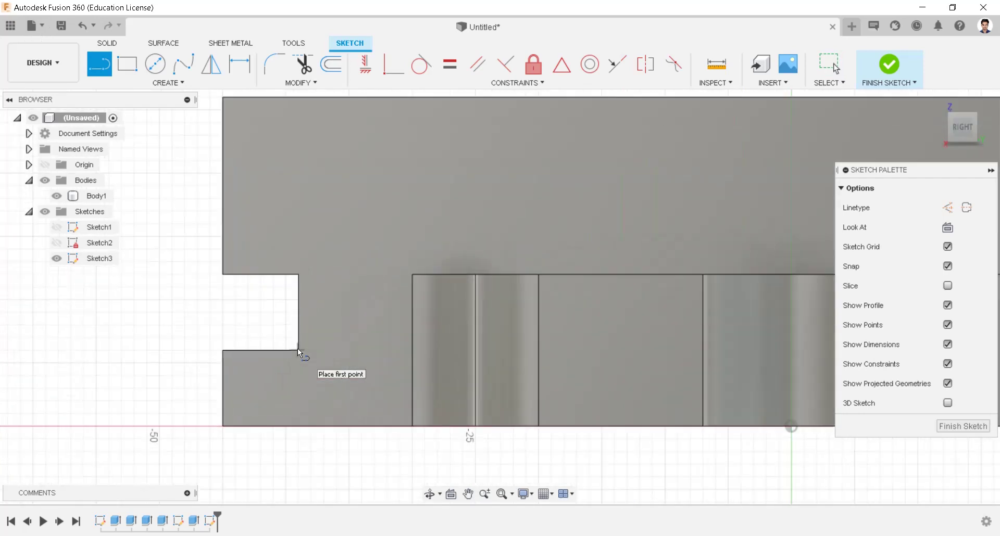
pyautogui.click(210, 350)
pyautogui.write('13')
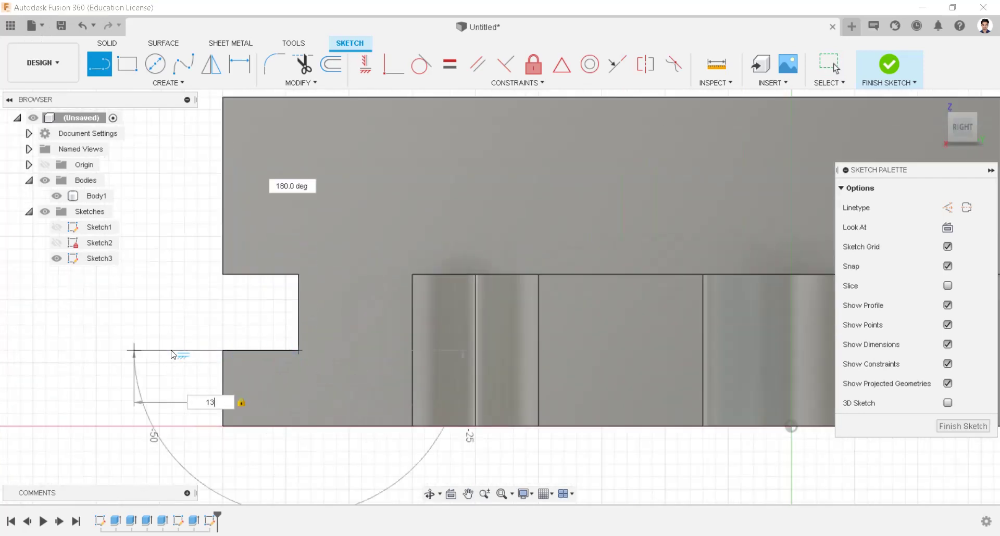
pyautogui.press('Return')
# Step: Continue the profile with a 46 mm line straight up and a horizontal top line of 97+7 mm across the body
pyautogui.scroll(-3, 140, 255)
pyautogui.scroll(-2, 140, 255)
pyautogui.moveTo(144, 224); pyautogui.dragTo(224, 307, button='middle')
pyautogui.write('46')
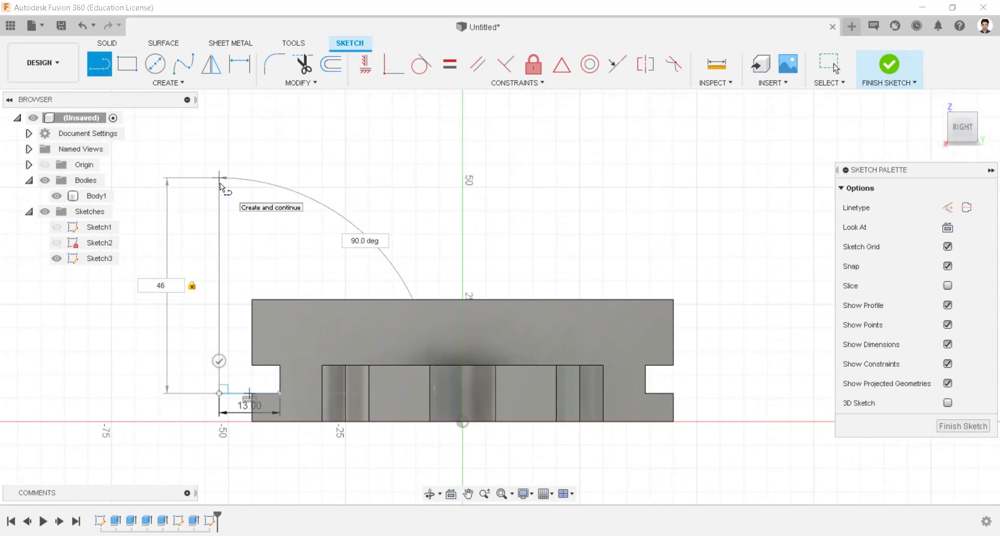
pyautogui.press('Return')
pyautogui.write('97')
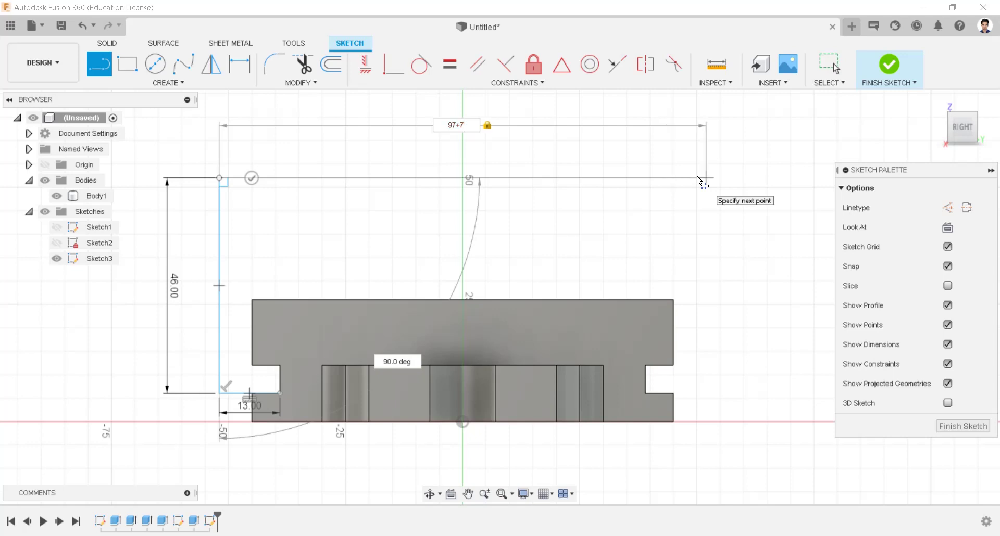
pyautogui.write('+7')
pyautogui.press('Return')
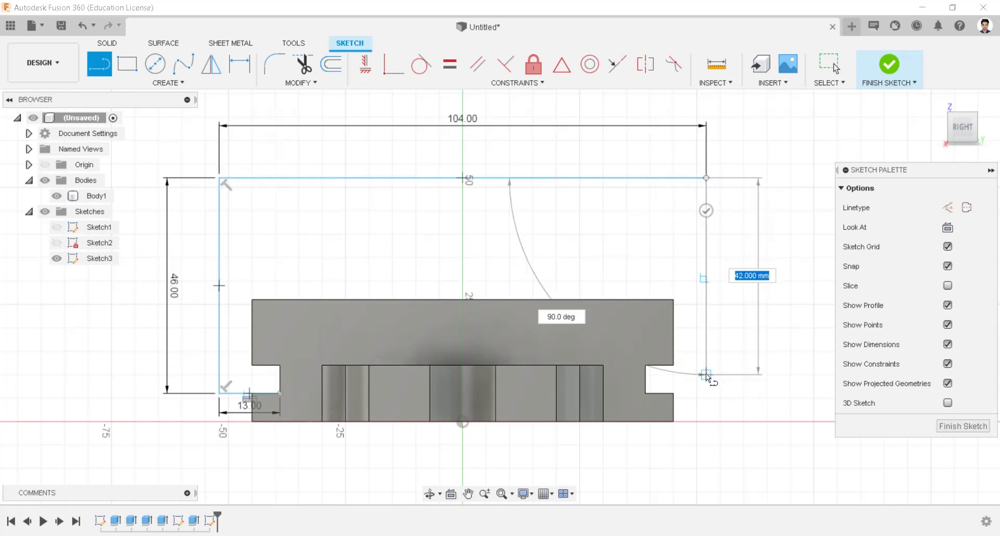
# Step: Continue the profile 46 mm straight down on the right side and 13 mm inward to the groove's lower inner corner
pyautogui.write('46')
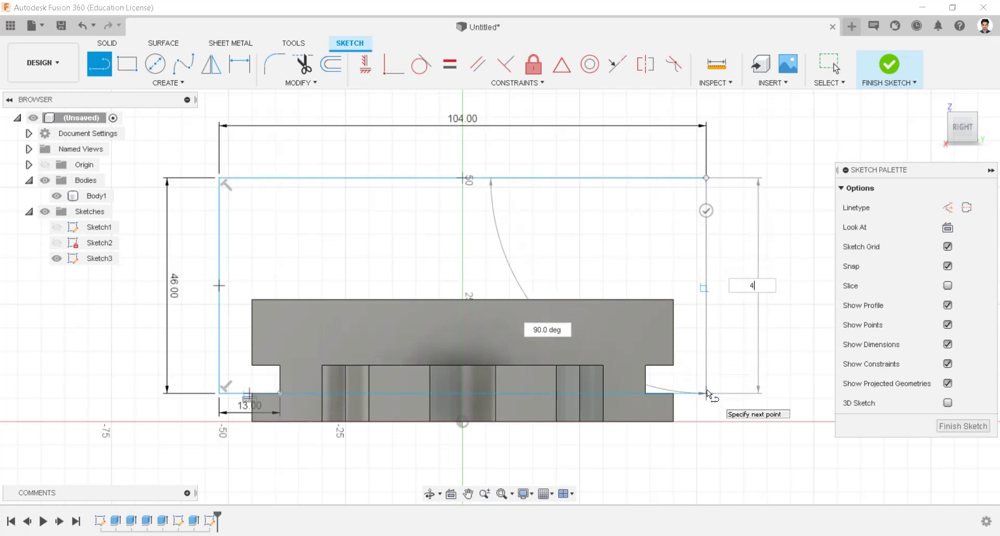
pyautogui.press('Return')
pyautogui.write('13')
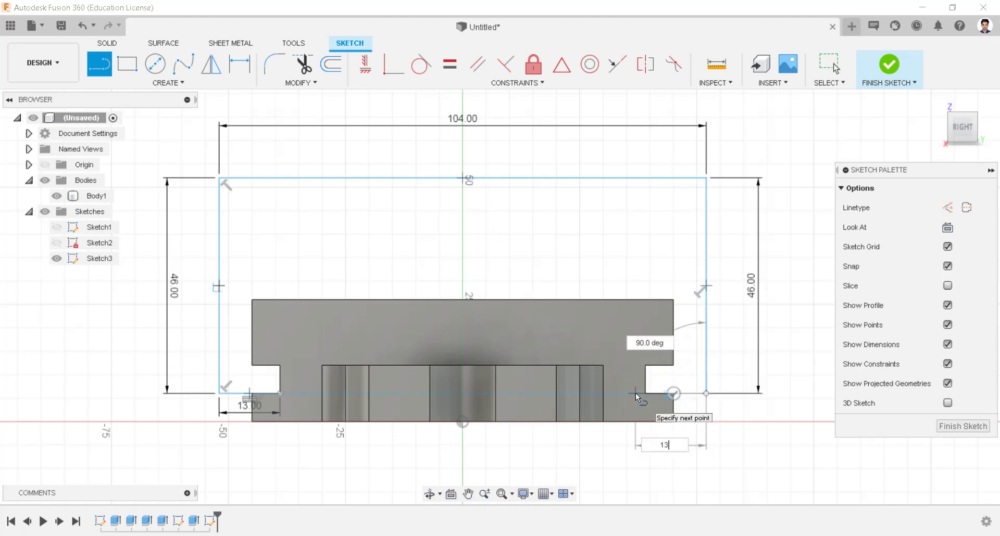
pyautogui.press('Return')
# Step: Trace the right groove with lines 6 mm up and 6 mm outward, then continue 8 mm up the body's side
pyautogui.write('6')
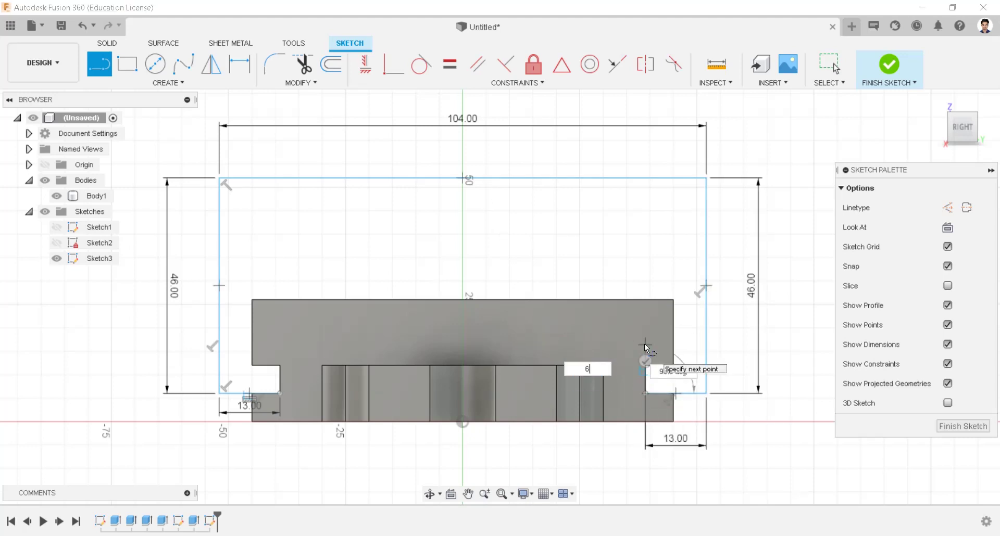
pyautogui.press('Return')
pyautogui.write('6')
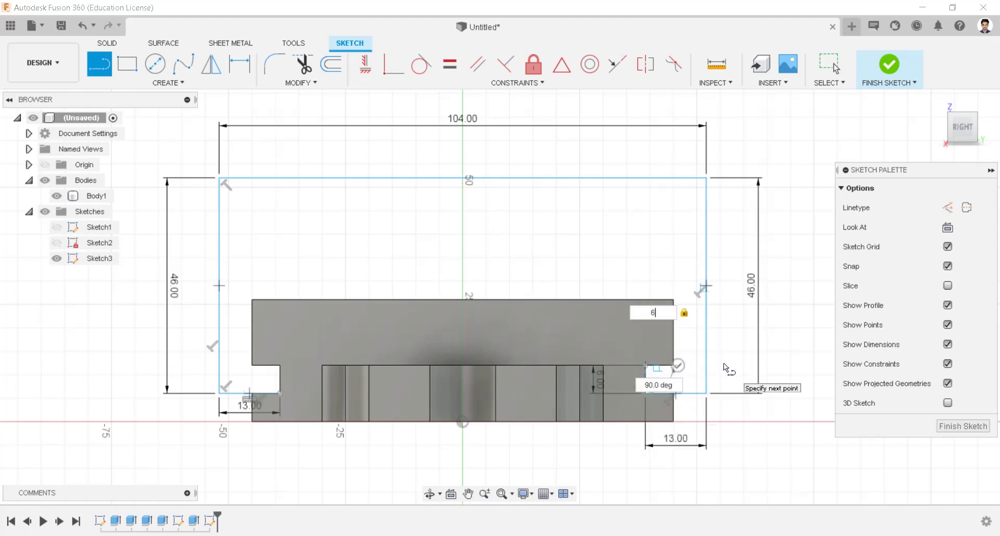
pyautogui.press('Return')
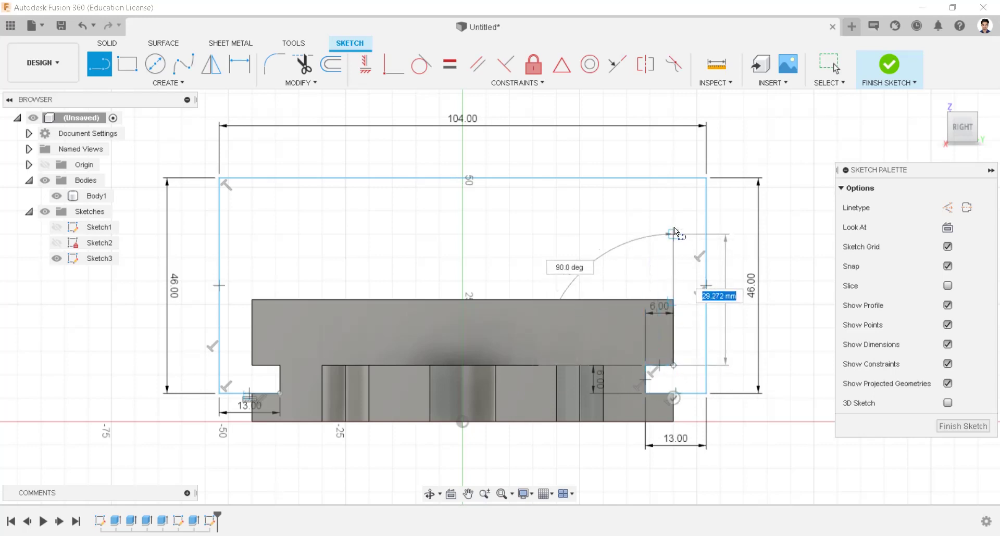
pyautogui.write('8')
pyautogui.press('Return')
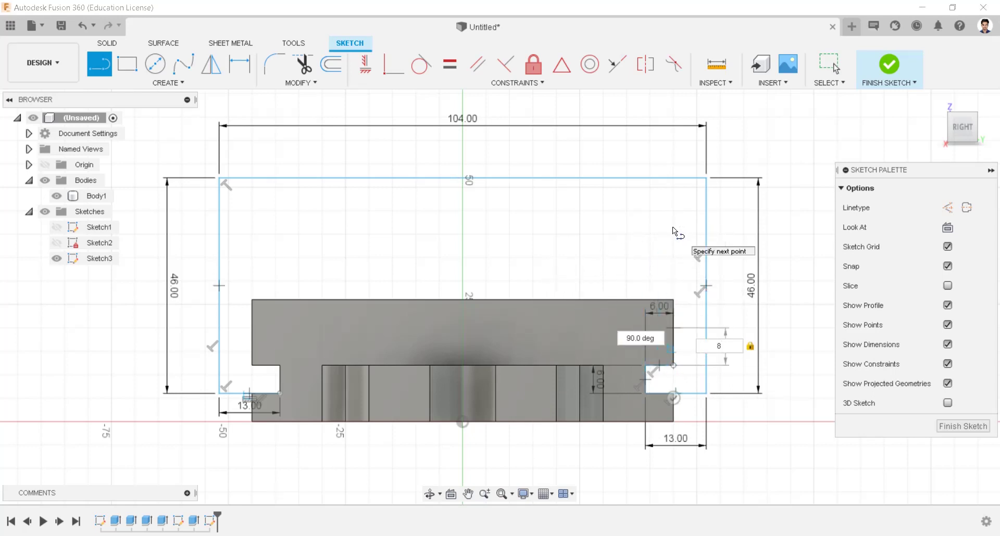
# Step: Close the profile with lines 90 mm across the body, 8 mm down, 6 mm into the left groove and down to the start point
pyautogui.write('90')
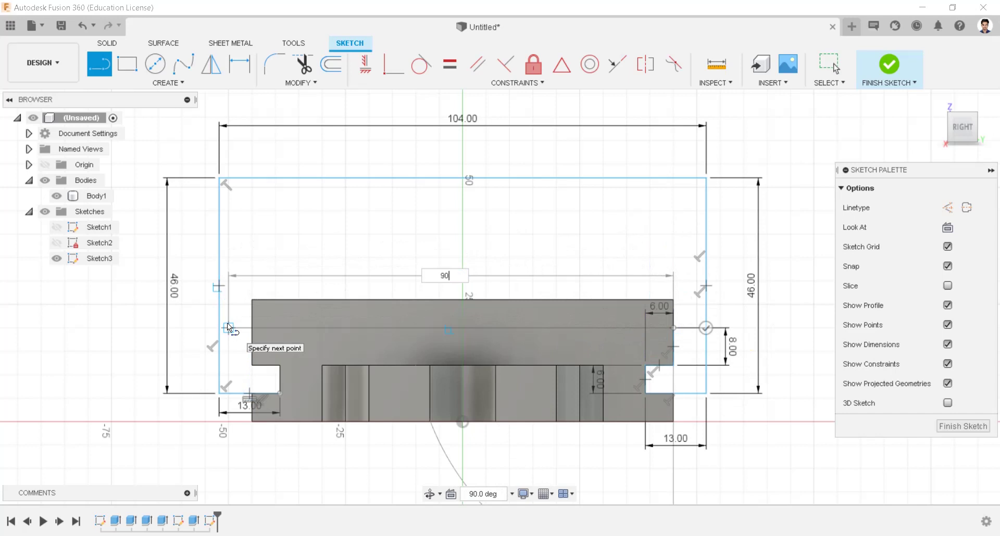
pyautogui.press('Return')
pyautogui.write('8')
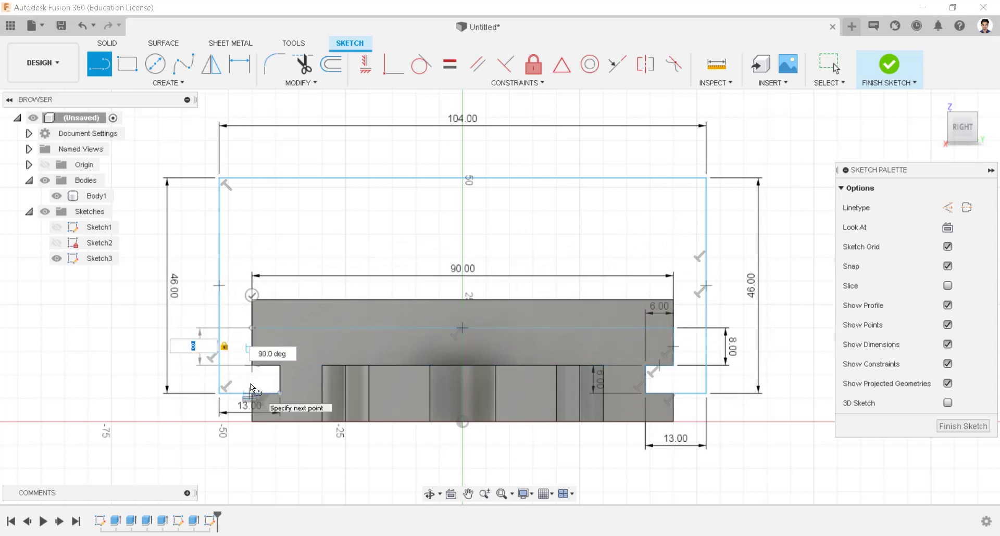
pyautogui.press('Return')
pyautogui.write('6')
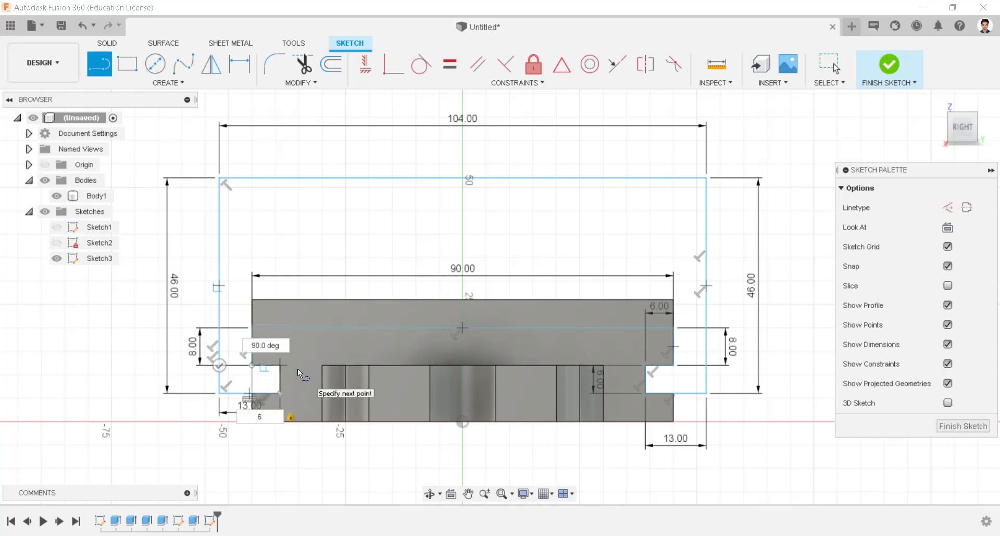
pyautogui.press('Return')
pyautogui.scroll(3, 279, 395)
pyautogui.click(281, 395)
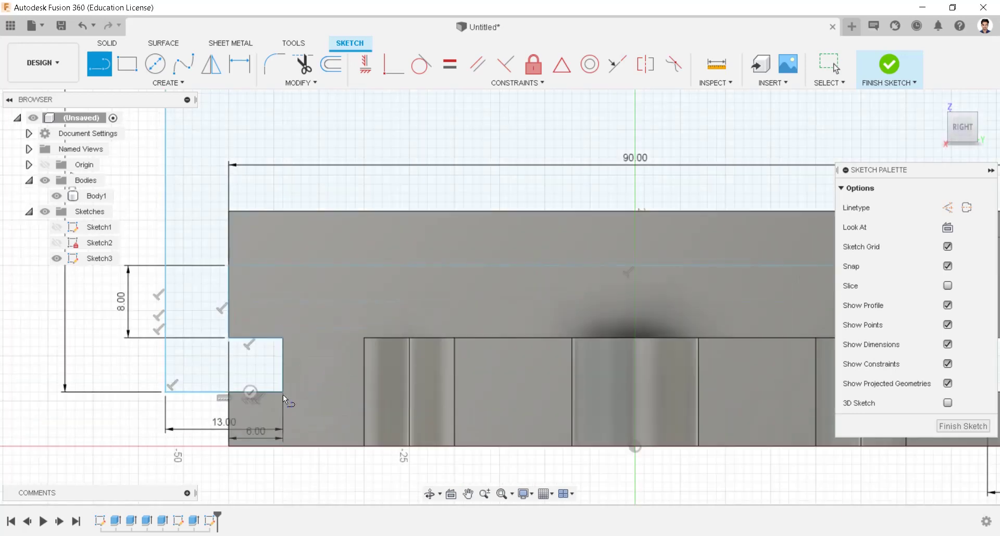
pyautogui.scroll(-3, 283, 394)
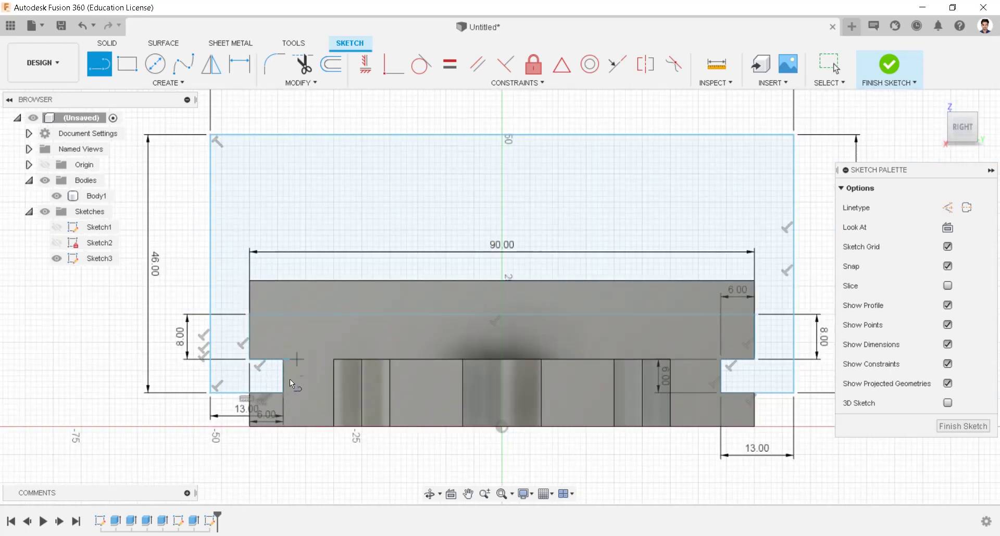
# Step: Draw a vertical line from the base's upper left corner to the profile's top edge and finish the sketch
pyautogui.scroll(3, 276, 367)
pyautogui.scroll(-4, 276, 368)
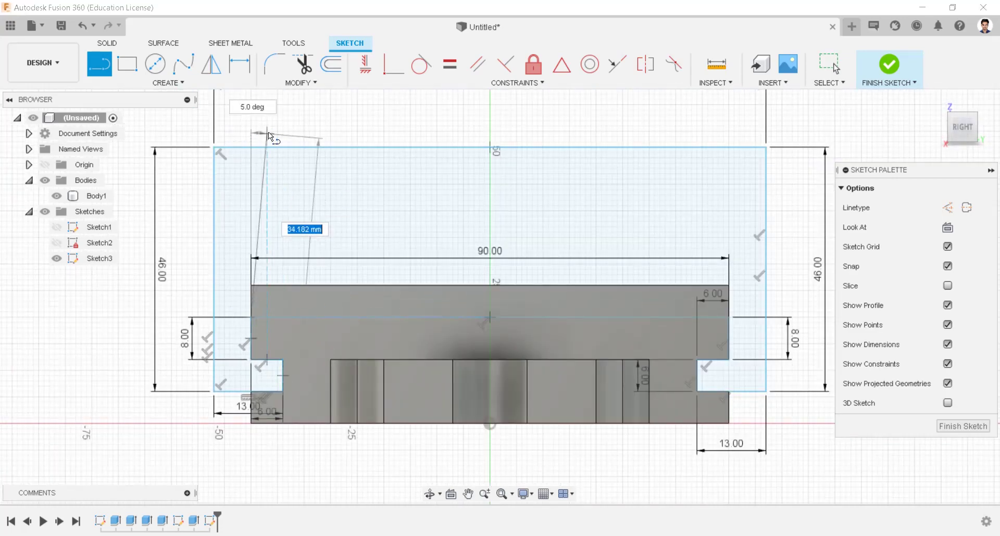
pyautogui.click(251, 148)
pyautogui.scroll(1, 281, 155)
pyautogui.scroll(-1, 284, 156)
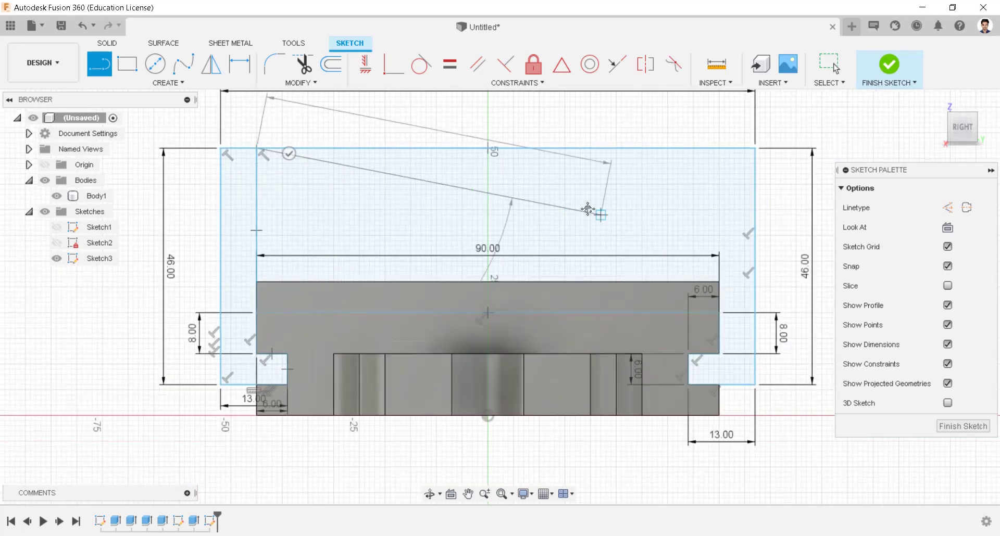
pyautogui.press('Escape')
pyautogui.scroll(-2, 696, 322)
pyautogui.click(936, 102)
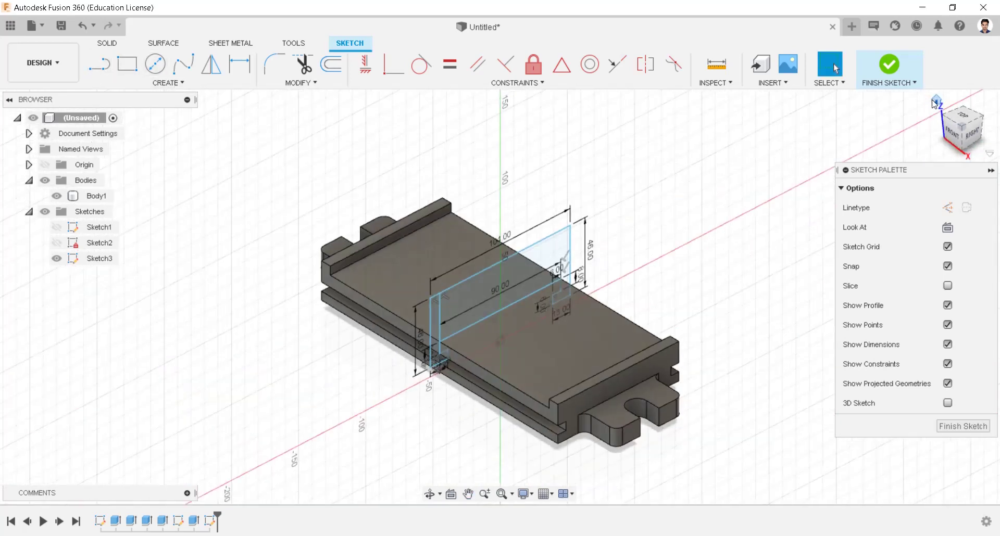
pyautogui.click(889, 65)
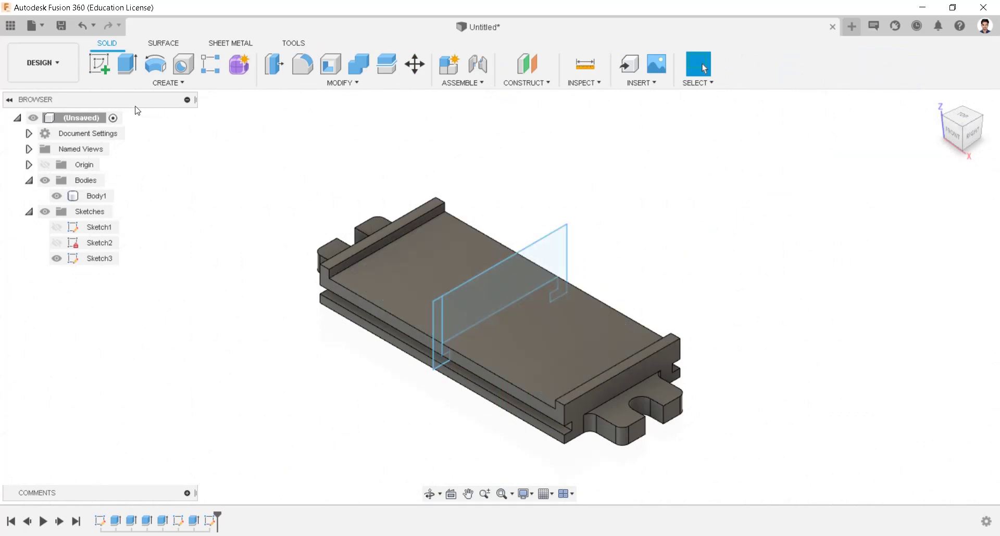
# Step: Extrude the large region of the wraparound profile symmetrically to a whole length of 50 mm as a new body
pyautogui.click(481, 297)
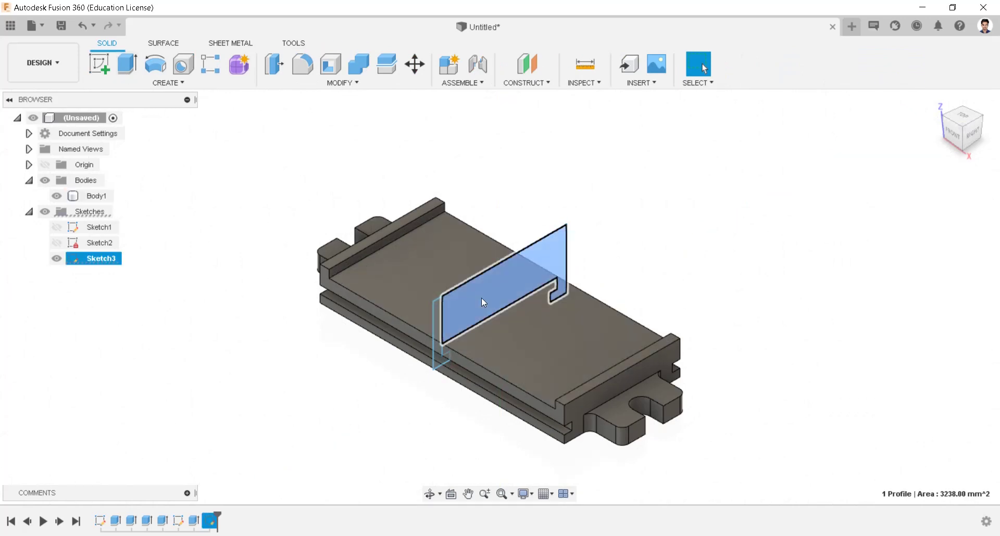
pyautogui.click(130, 62)
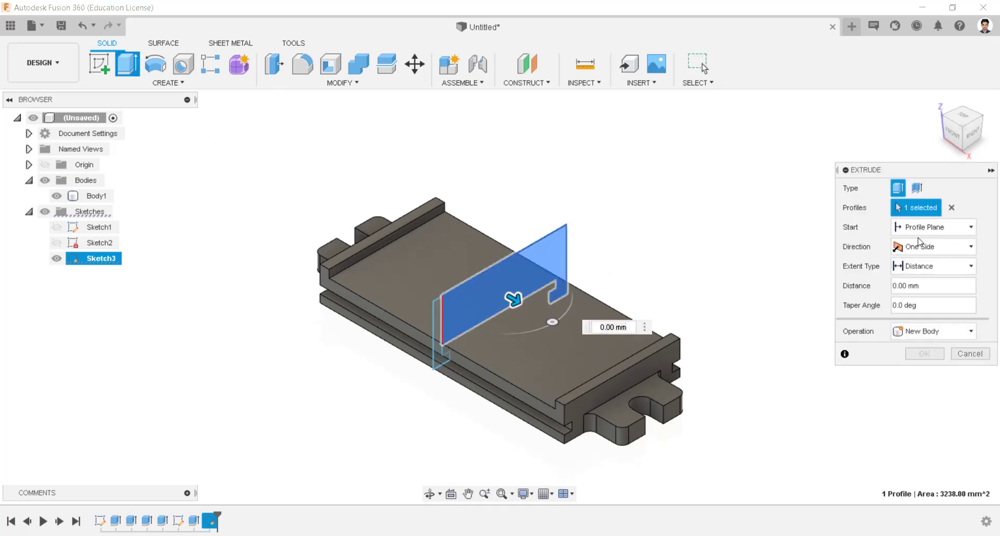
pyautogui.click(919, 247)
pyautogui.click(916, 276)
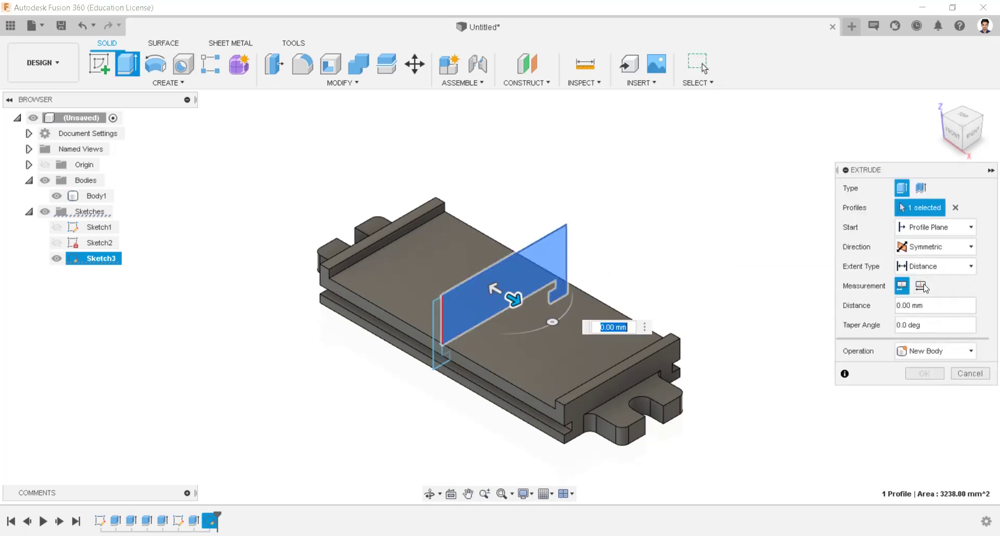
pyautogui.click(923, 286)
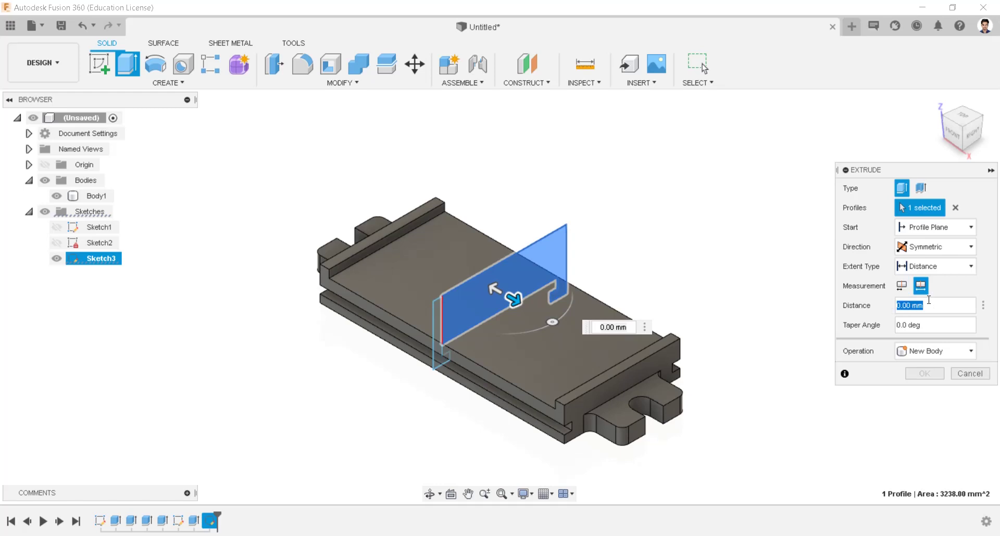
pyautogui.click(929, 300)
pyautogui.write('50')
pyautogui.press('Return')
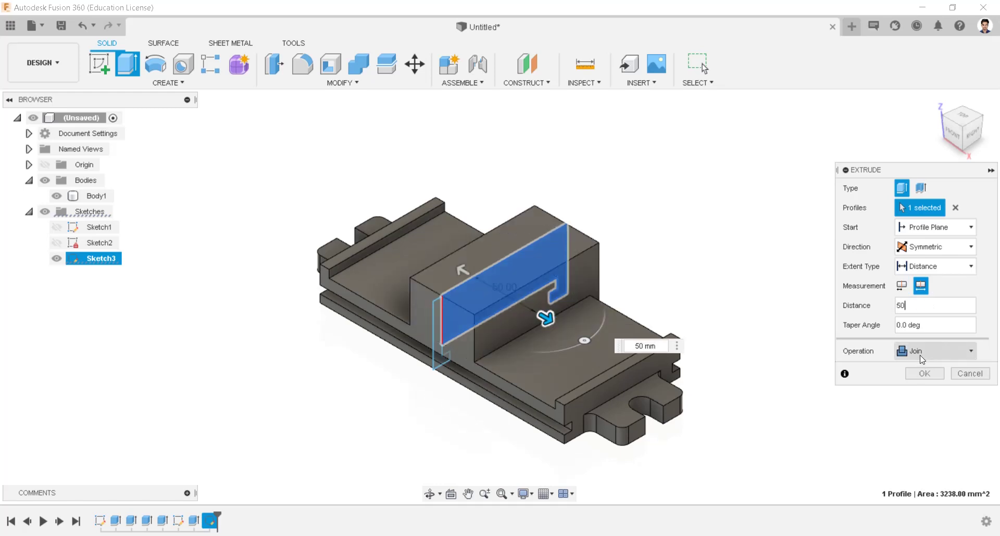
pyautogui.click(920, 357)
pyautogui.click(932, 411)
pyautogui.click(924, 374)
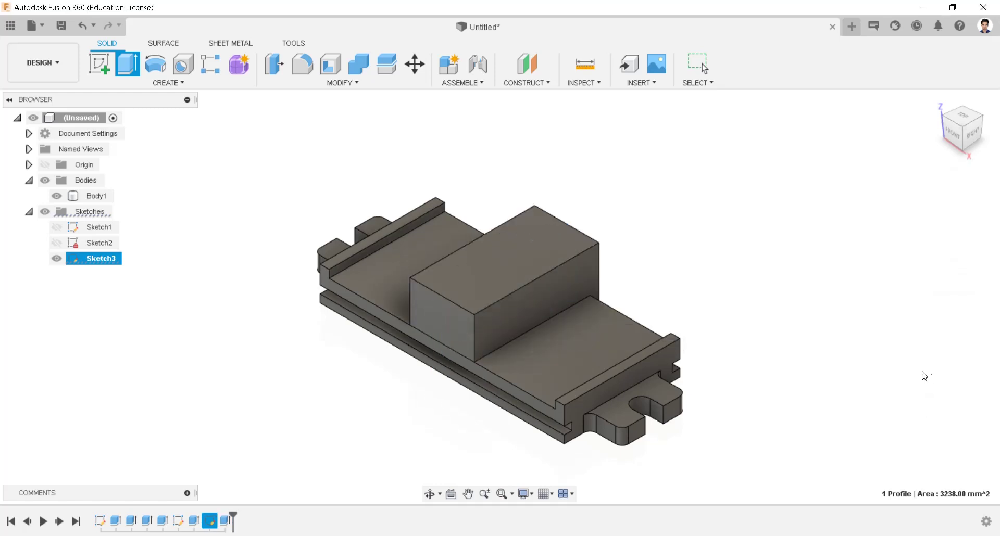
# Step: Show Sketch3, extrude its narrow side region symmetrically to a 50 mm whole length as a new body, and hide the sketch
pyautogui.click(60, 245)
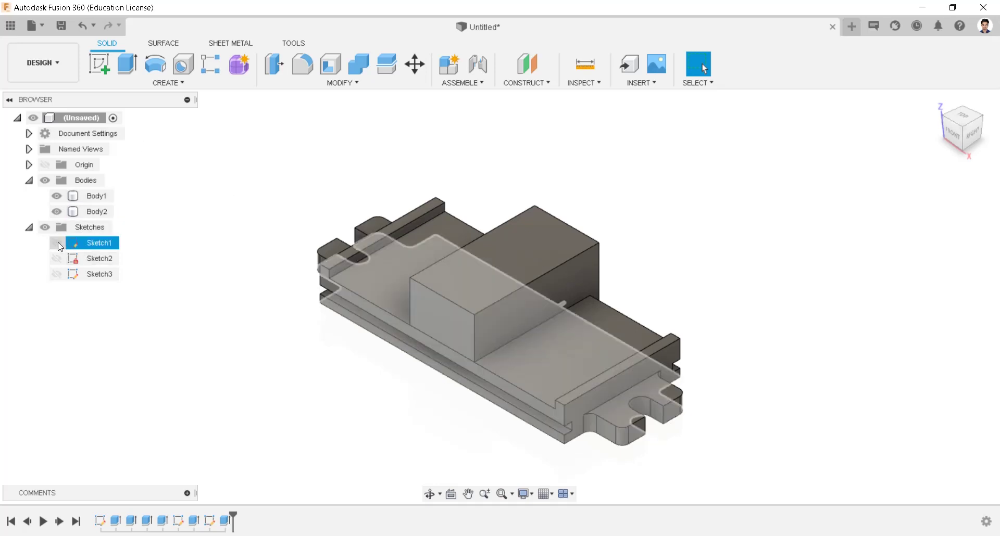
pyautogui.click(56, 273)
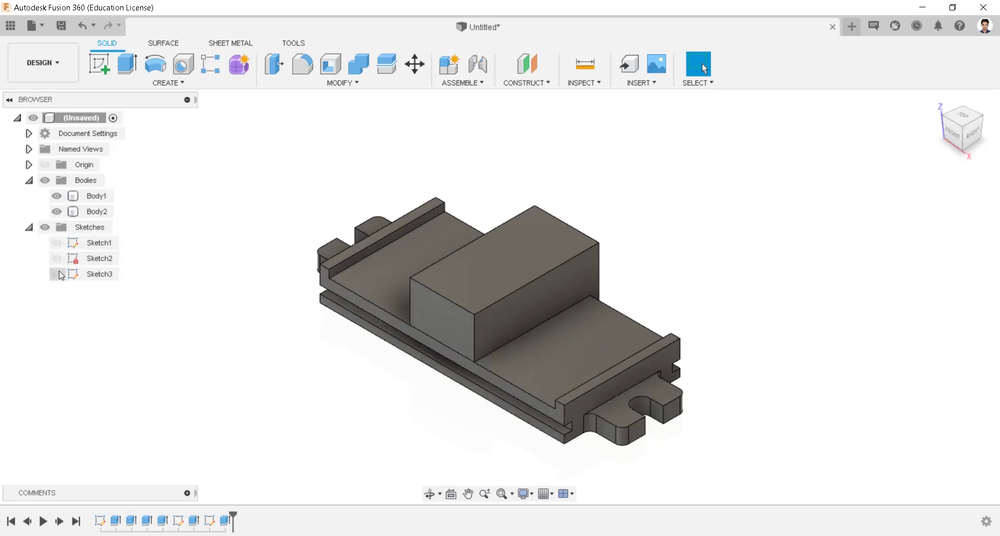
pyautogui.click(138, 61)
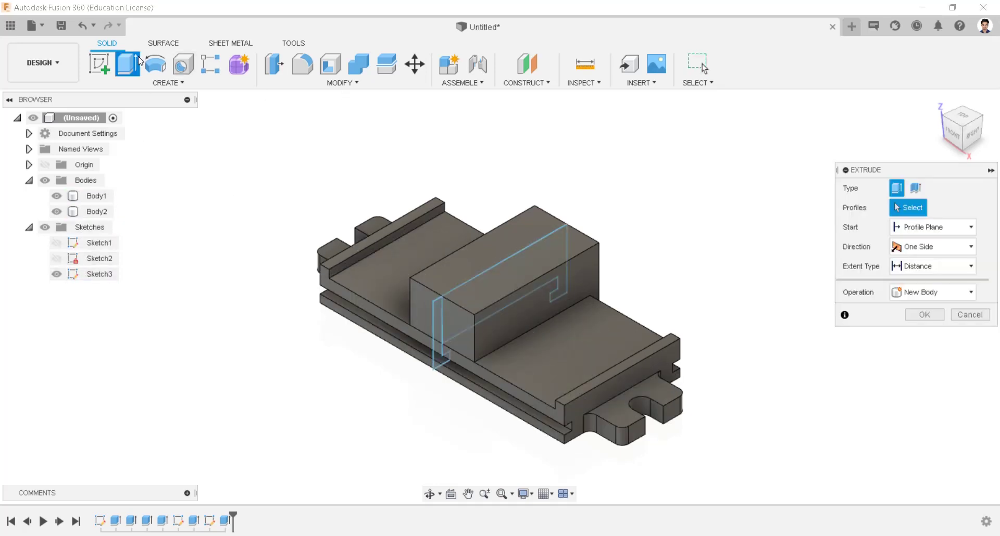
pyautogui.click(440, 328)
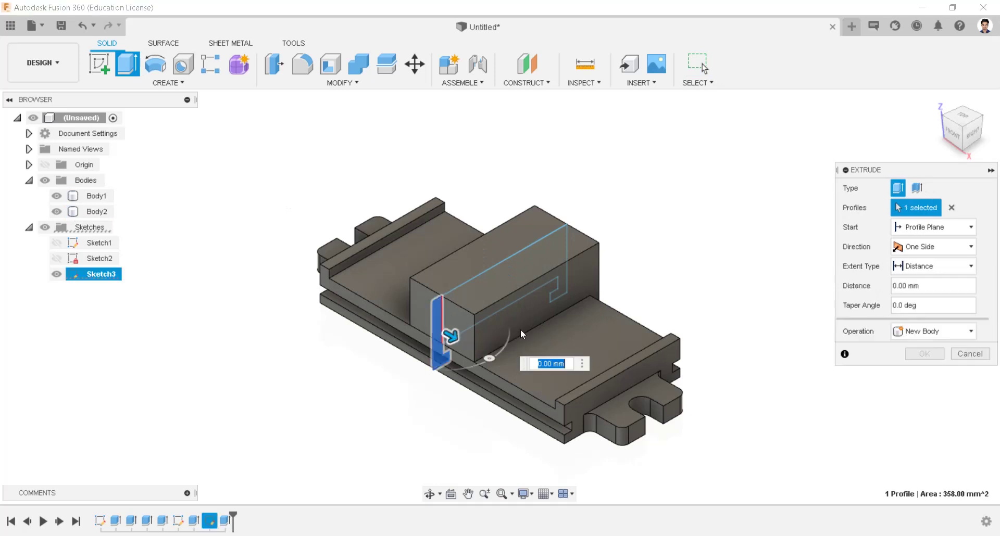
pyautogui.click(936, 245)
pyautogui.click(935, 285)
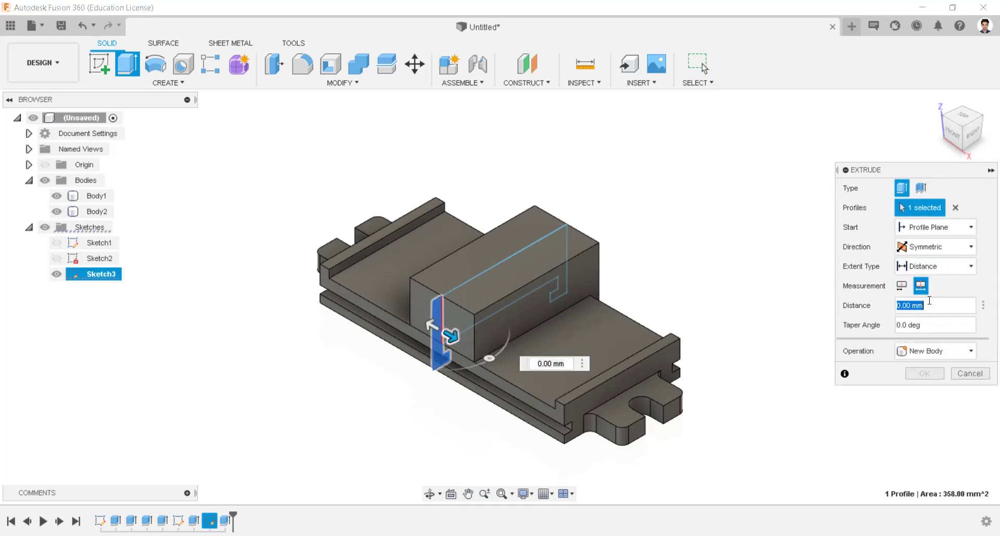
pyautogui.click(932, 351)
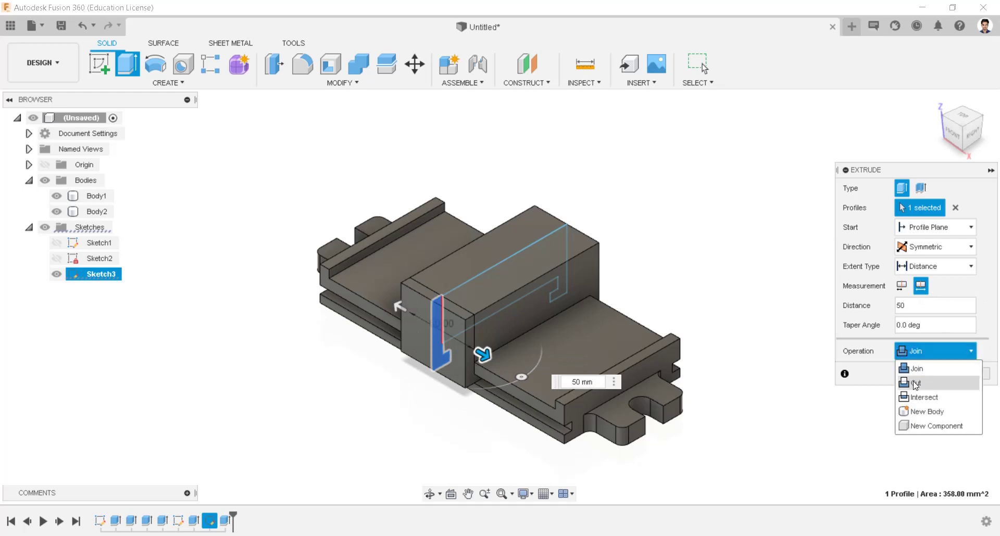
pyautogui.click(919, 415)
pyautogui.click(923, 375)
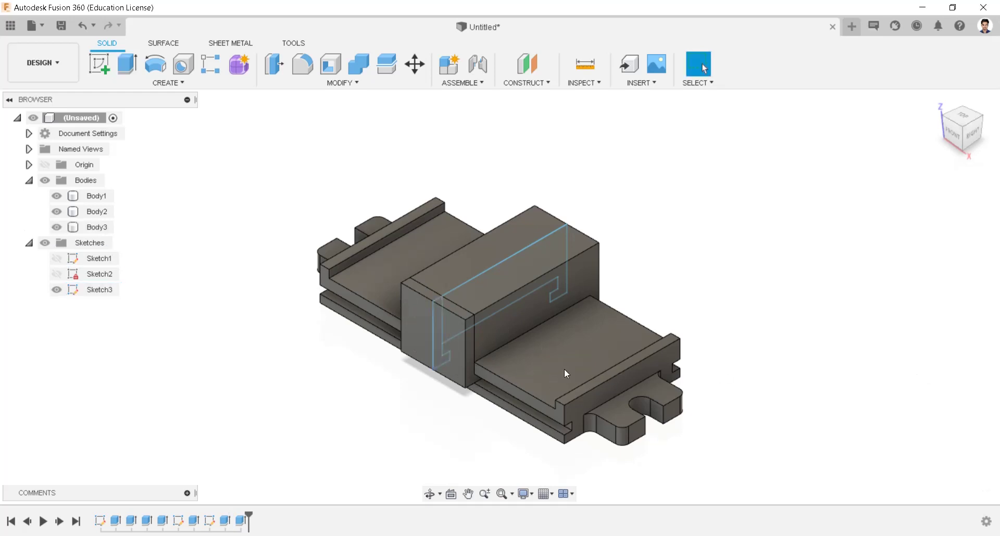
pyautogui.click(58, 291)
# Step: Create a sketch on the front long side face of the base above the groove
pyautogui.click(96, 211)
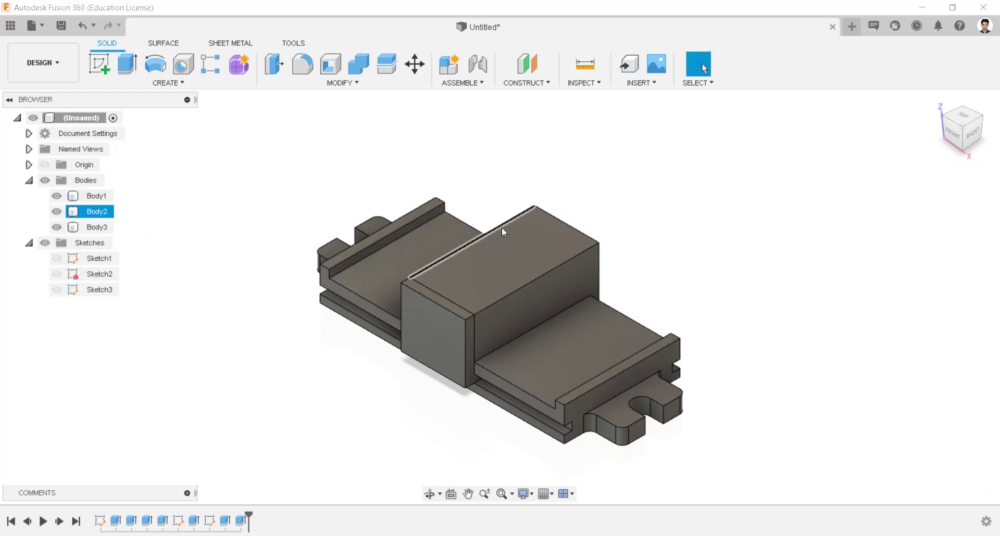
pyautogui.moveTo(401, 190)
pyautogui.keyDown('shift'); pyautogui.mouseDown(button='middle')
pyautogui.moveTo(458, 273)
pyautogui.moveTo(501, 258)
pyautogui.mouseUp(button='middle'); pyautogui.keyUp('shift')
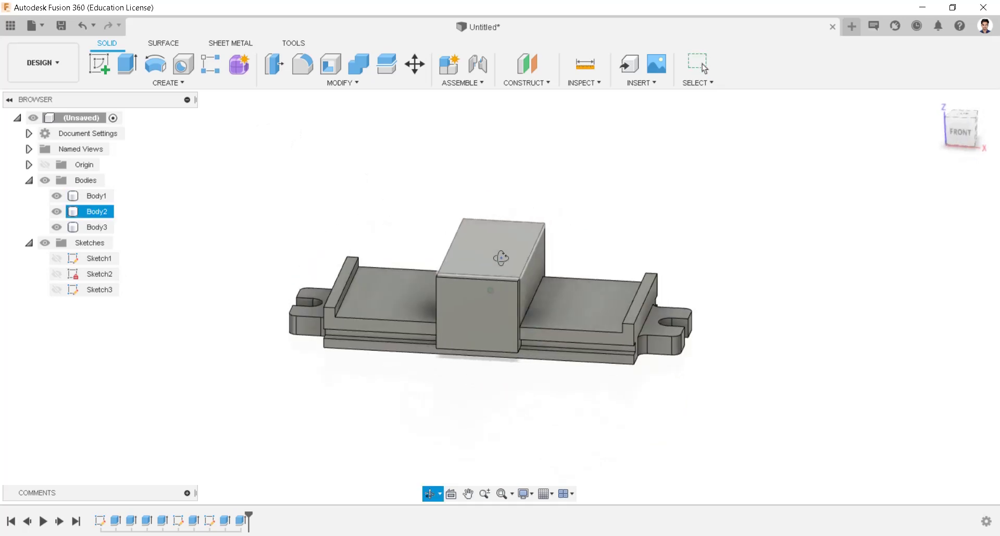
pyautogui.rightClick(403, 327)
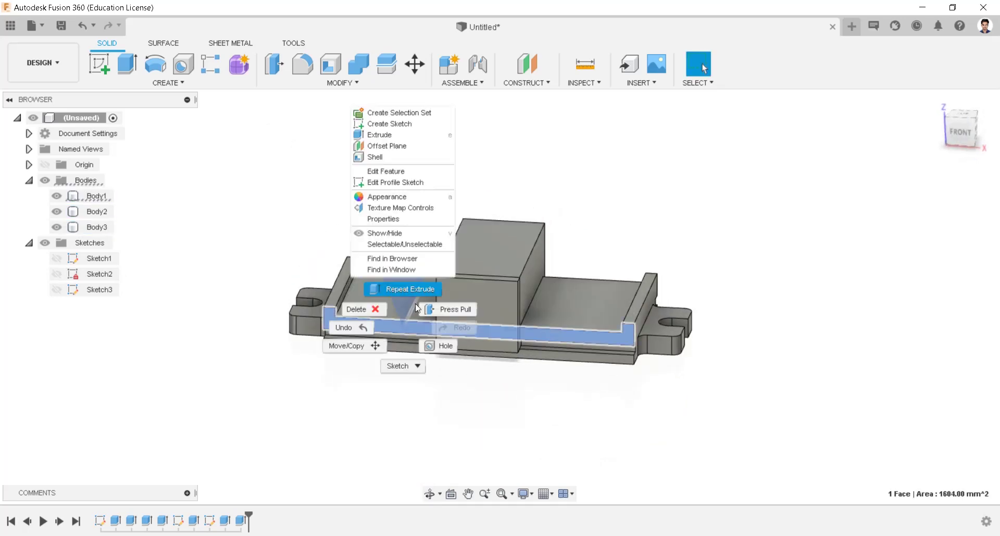
pyautogui.click(394, 125)
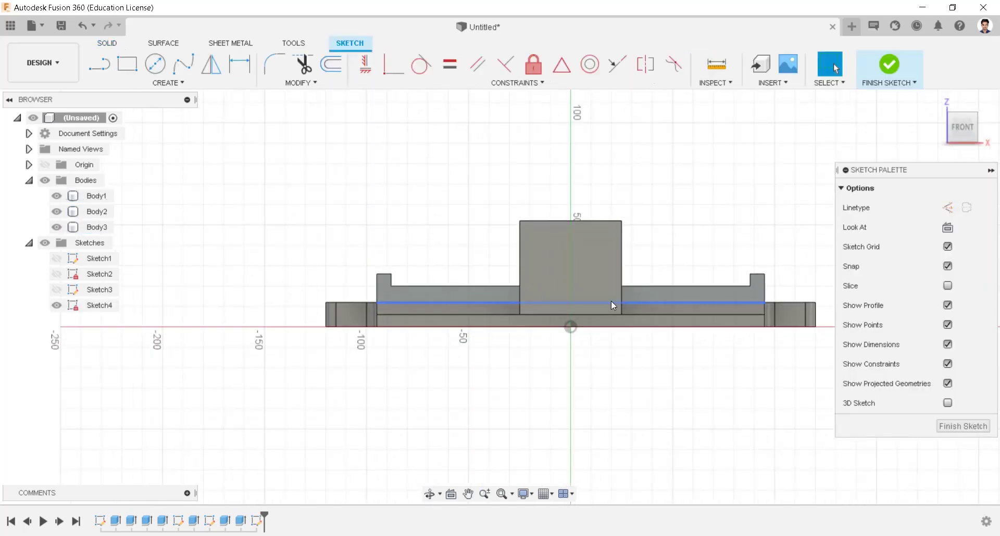
pyautogui.moveTo(610, 305); pyautogui.dragTo(491, 342, button='middle')
# Step: Draw a 32 x 32 mm rectangle on the base's top edge, starting at the inner corner of the left raised end
pyautogui.press('r')
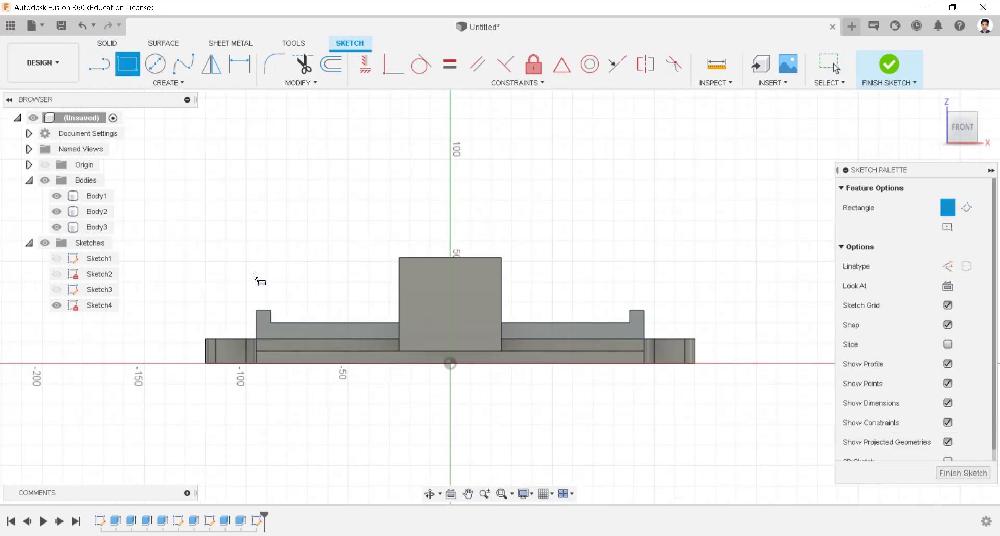
pyautogui.click(272, 319)
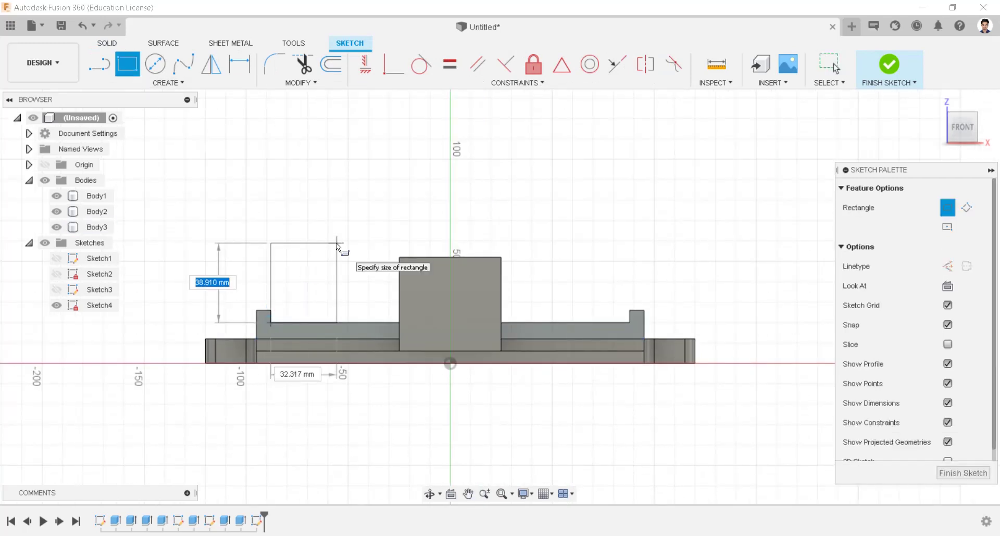
pyautogui.write('32')
pyautogui.press('Tab')
pyautogui.write('32')
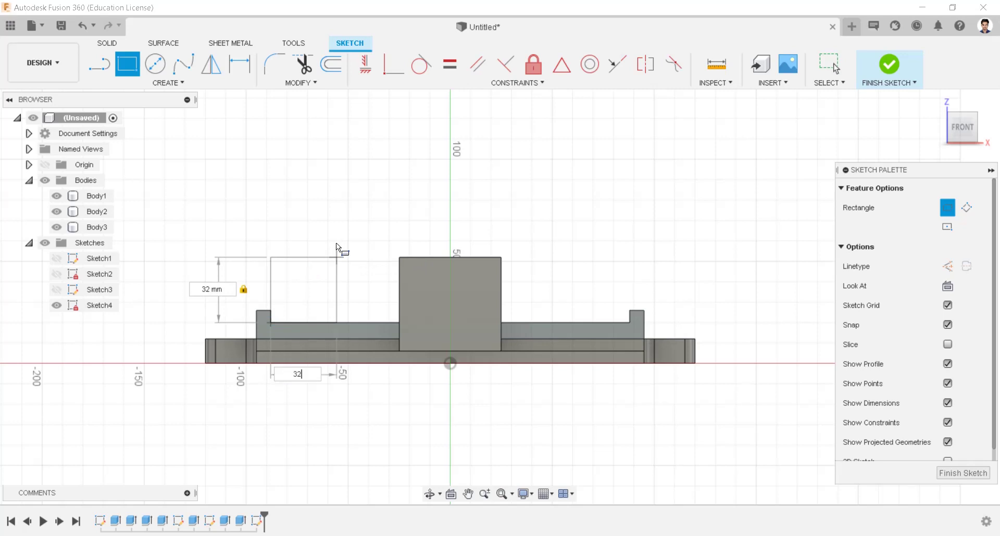
pyautogui.press('Return')
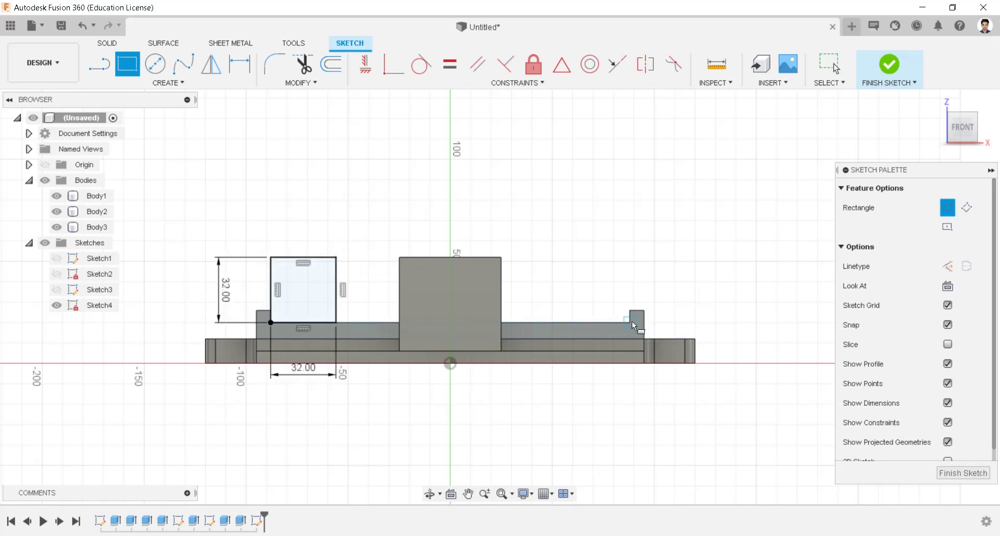
# Step: Draw a second 32 x 32 mm rectangle on the base's top edge, starting at the inner corner of the right raised end
pyautogui.click(630, 323)
pyautogui.write('32')
pyautogui.press('Tab')
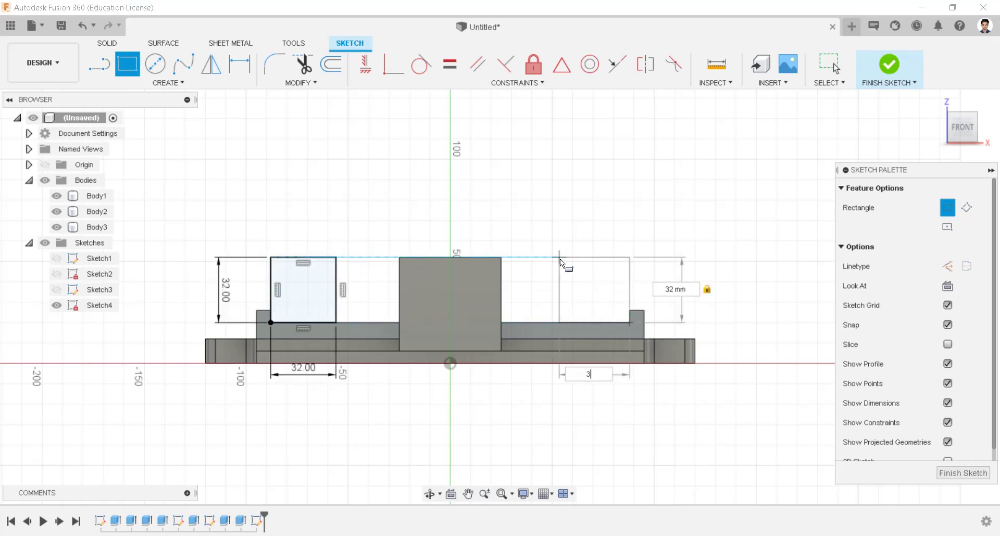
pyautogui.write('32')
pyautogui.press('Return')
# Step: Sketch a V-shaped notch about 12 mm high with two lines on the inner side of the right rectangle
pyautogui.scroll(3, 574, 263)
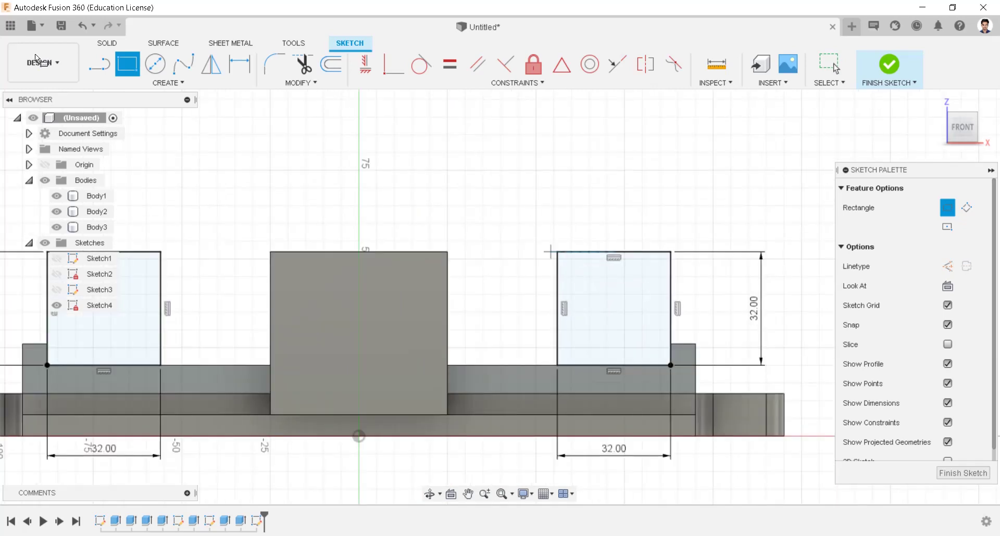
pyautogui.click(99, 65)
pyautogui.click(555, 284)
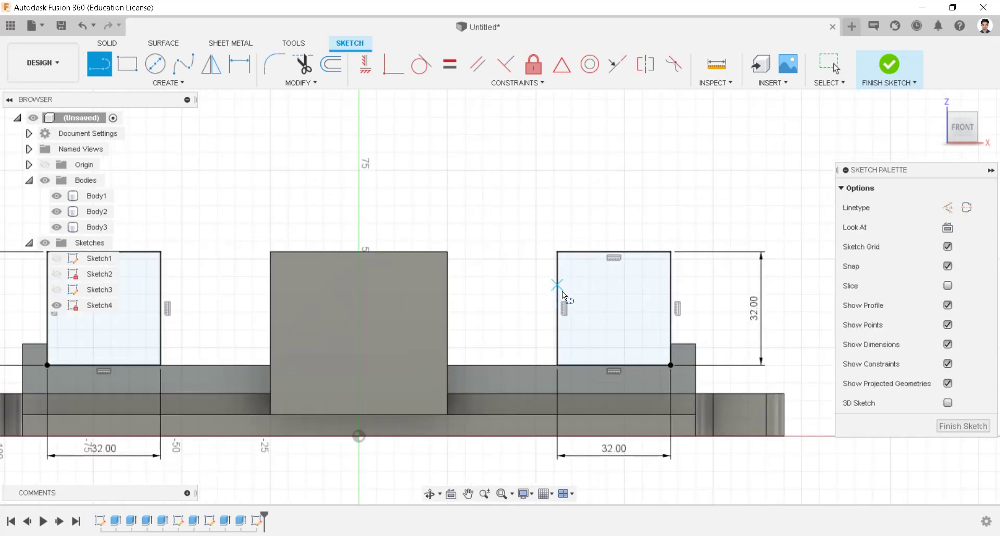
pyautogui.click(588, 309)
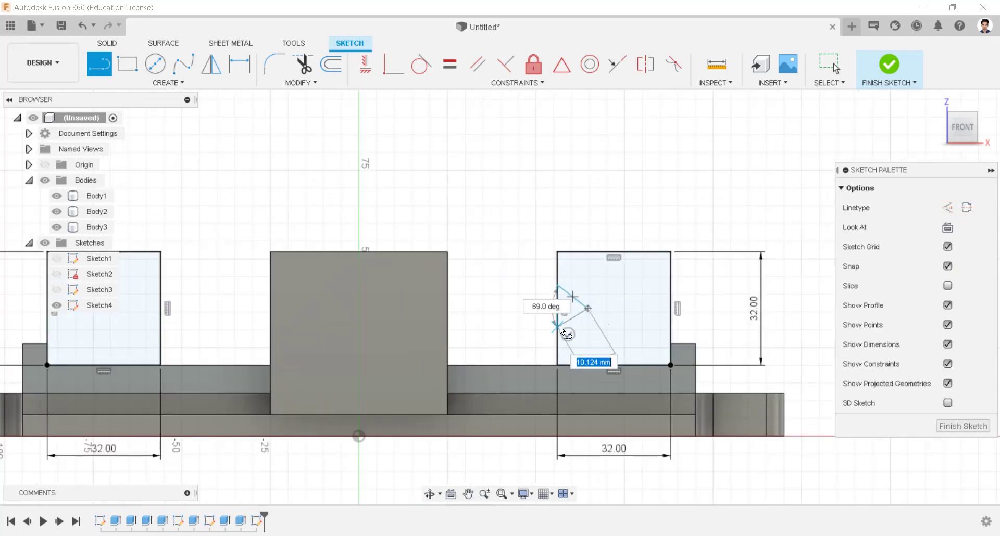
pyautogui.doubleClick(556, 327)
pyautogui.scroll(3, 561, 321)
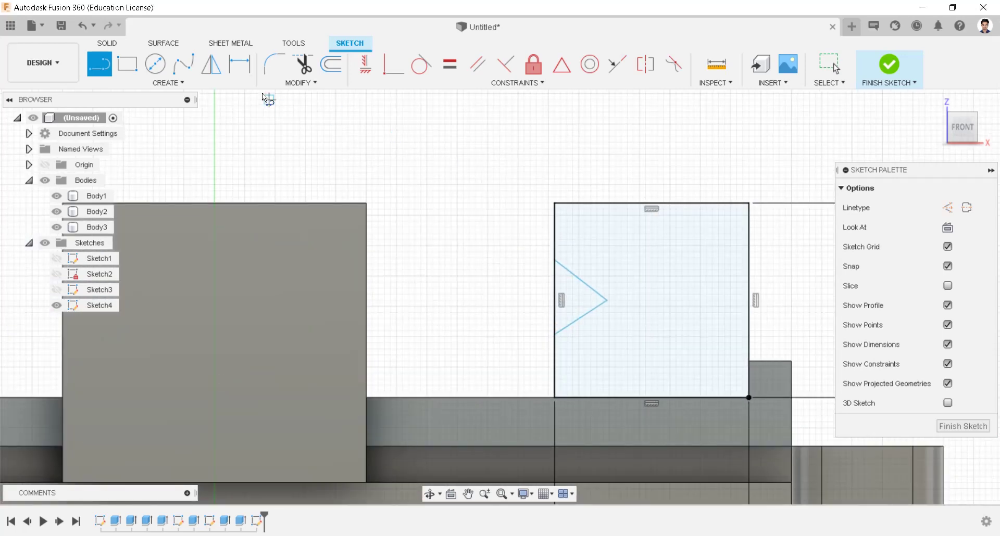
# Step: Dimension the V notch's opening along the rectangle's side to 13 mm
pyautogui.click(239, 65)
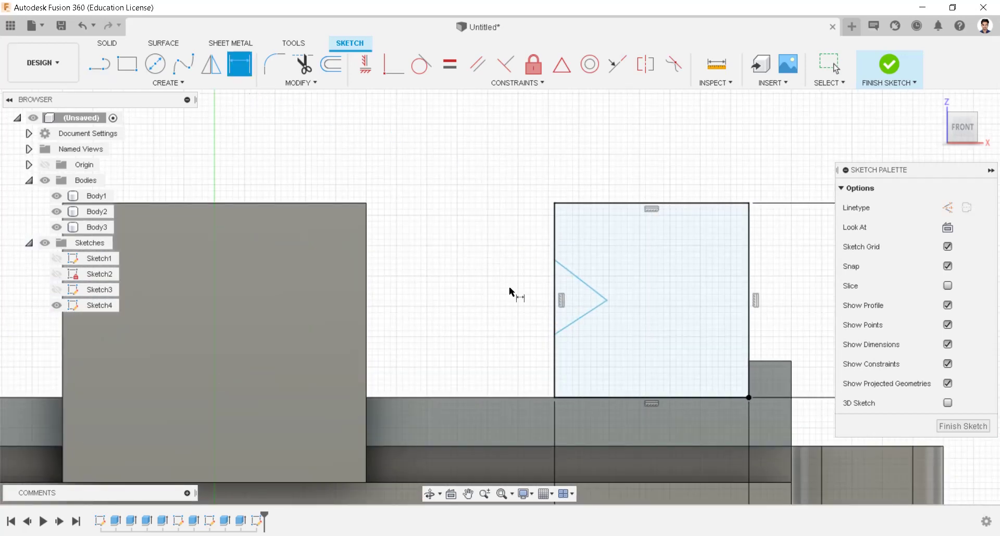
pyautogui.click(555, 261)
pyautogui.click(555, 334)
pyautogui.click(517, 341)
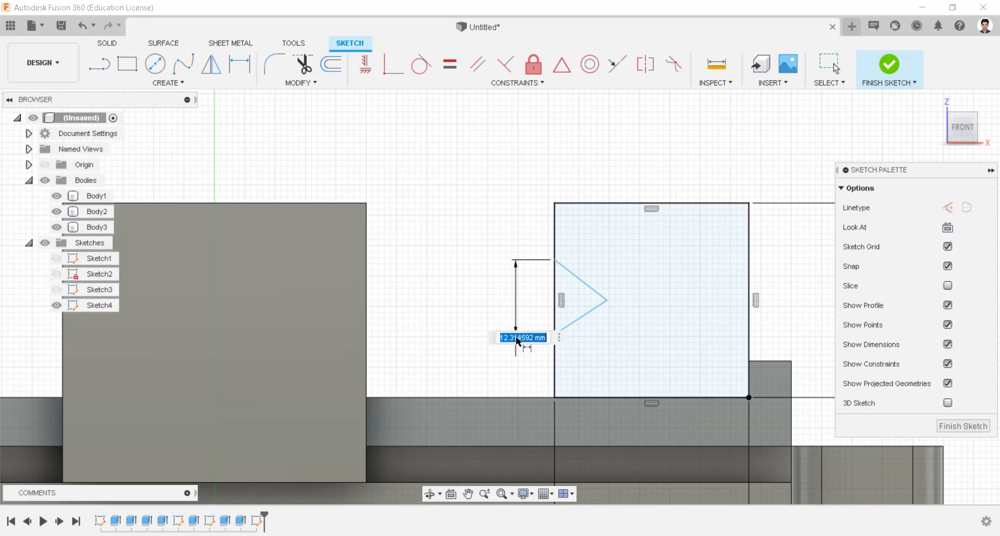
pyautogui.write('1')
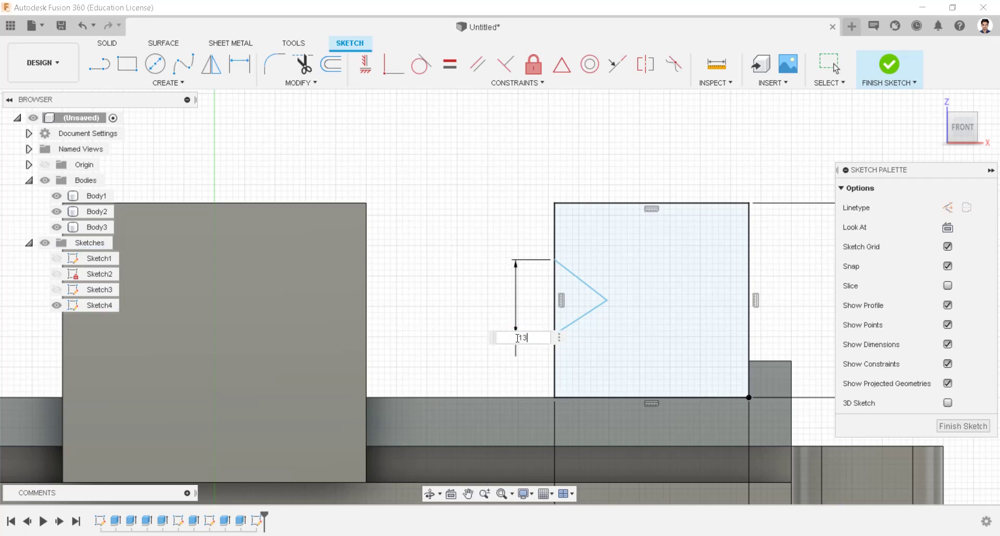
pyautogui.write('3')
pyautogui.press('Return')
# Step: Dimension the angle between the V notch's two lines as 90° and constrain both lines to equal length
pyautogui.click(586, 319)
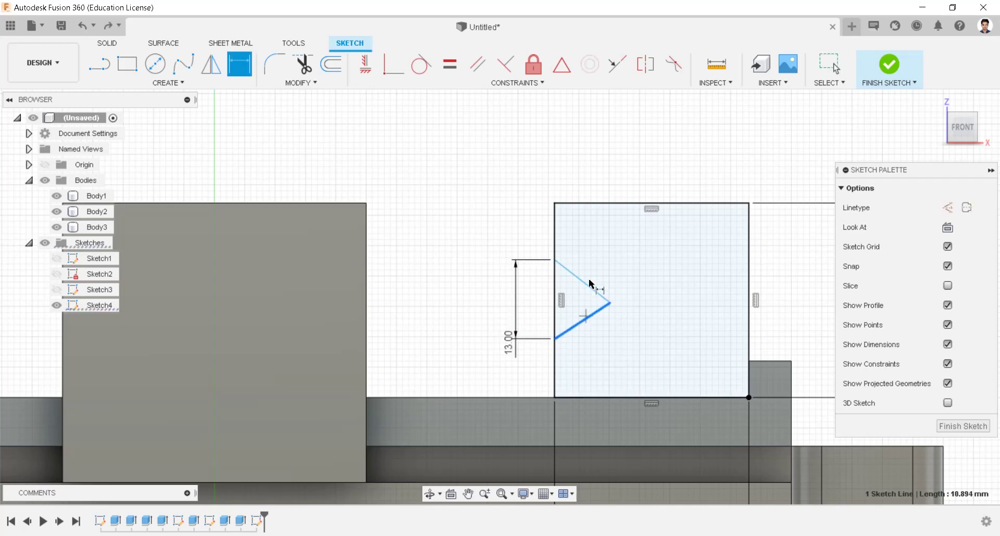
pyautogui.click(591, 287)
pyautogui.click(654, 324)
pyautogui.write('90')
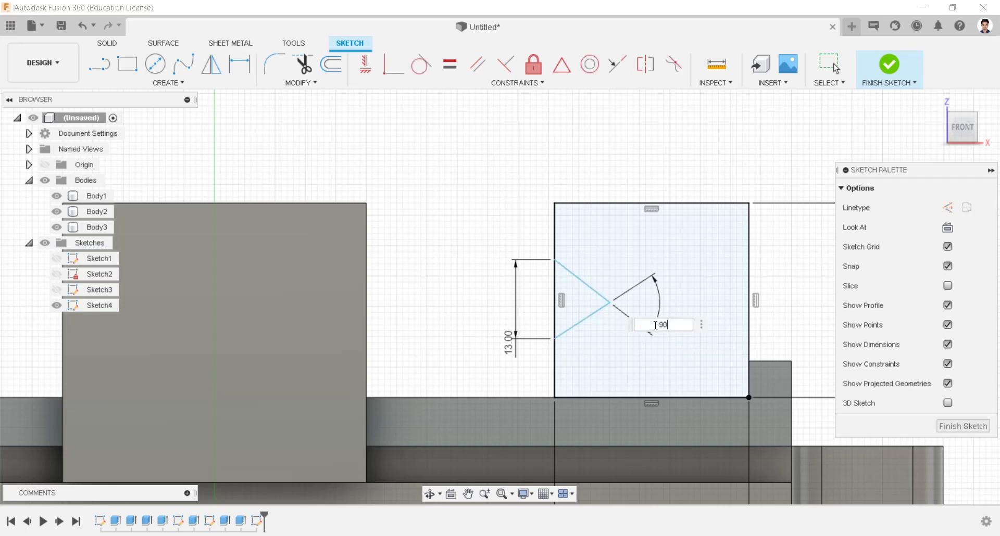
pyautogui.press('Return')
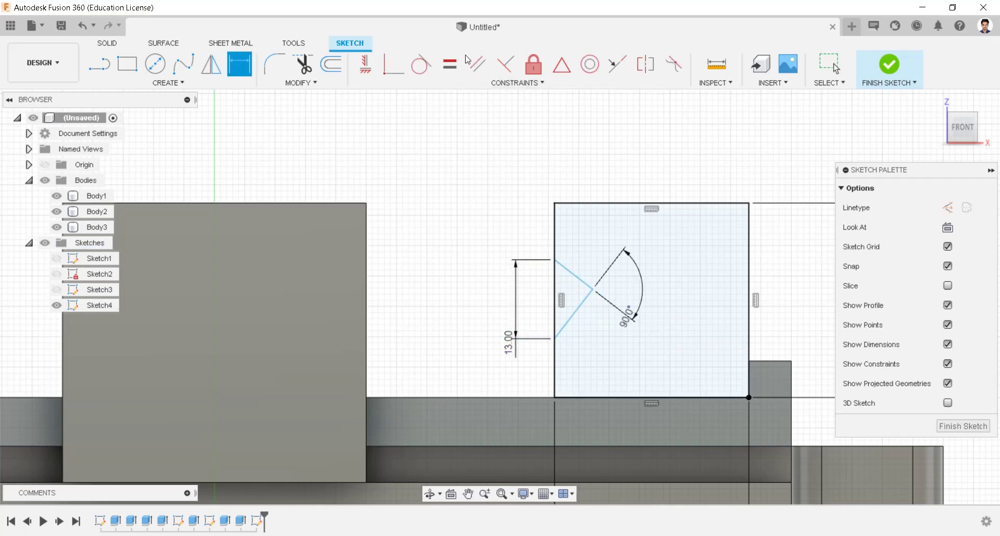
pyautogui.click(450, 64)
pyautogui.click(581, 288)
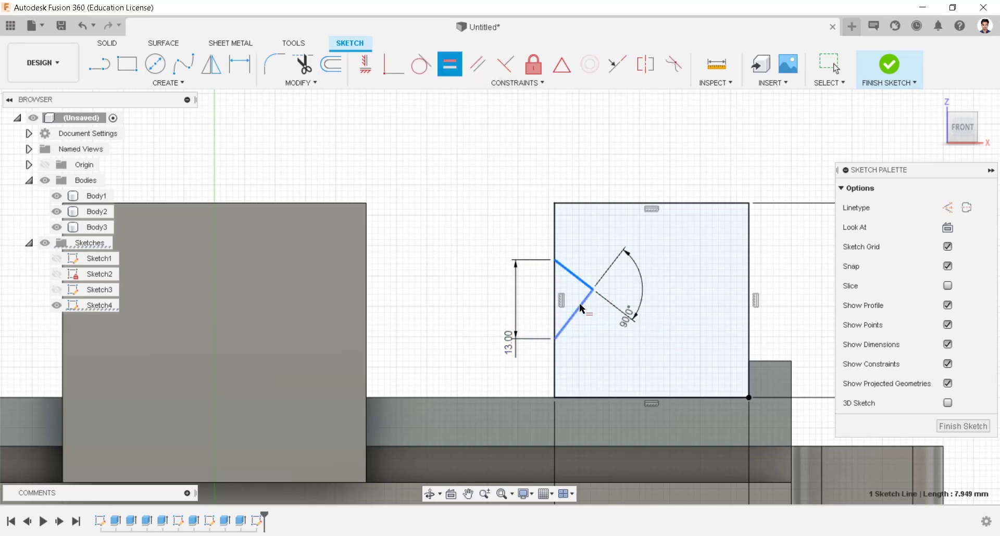
pyautogui.click(581, 308)
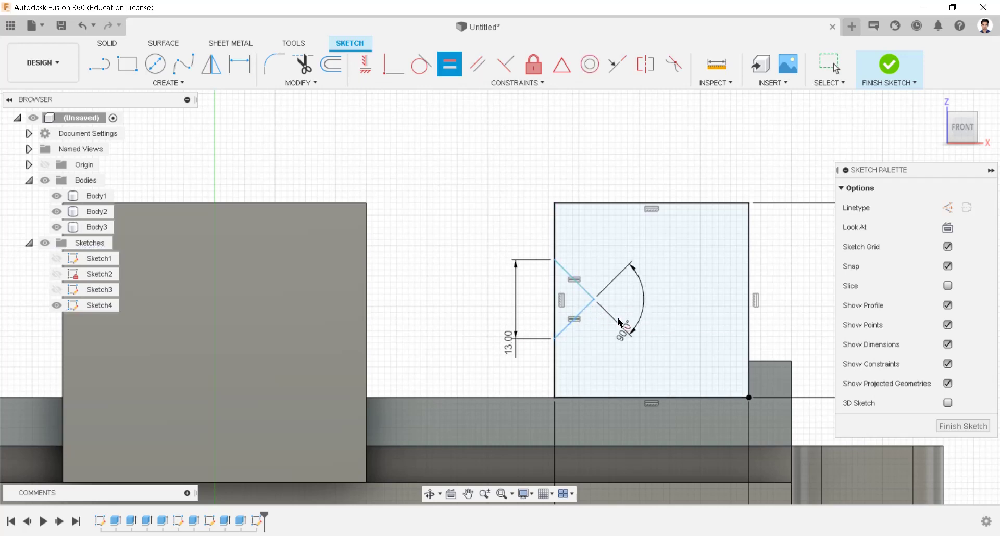
# Step: Trim away the piece of the right square's inner side that closes the mouth of the V notch
pyautogui.scroll(1, 575, 310)
pyautogui.click(303, 64)
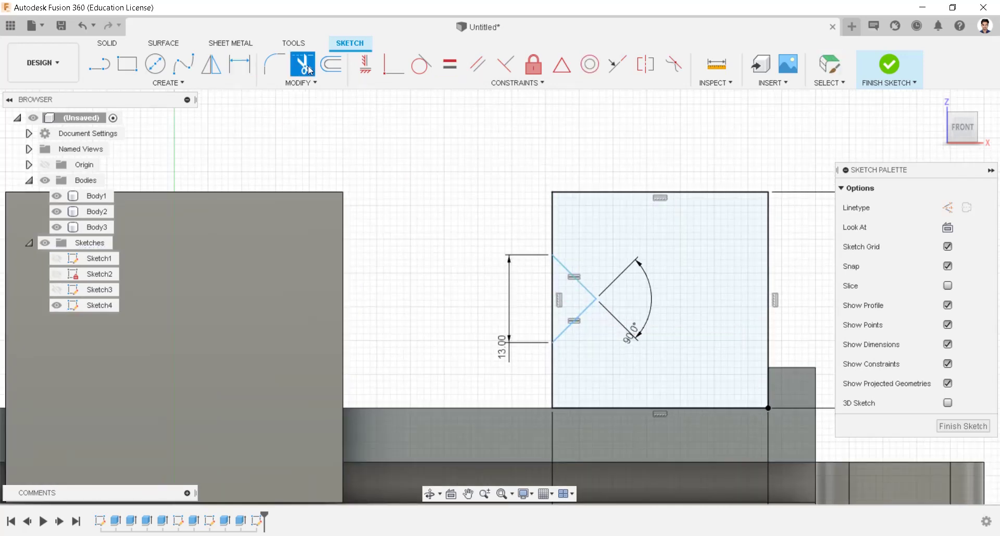
pyautogui.click(555, 287)
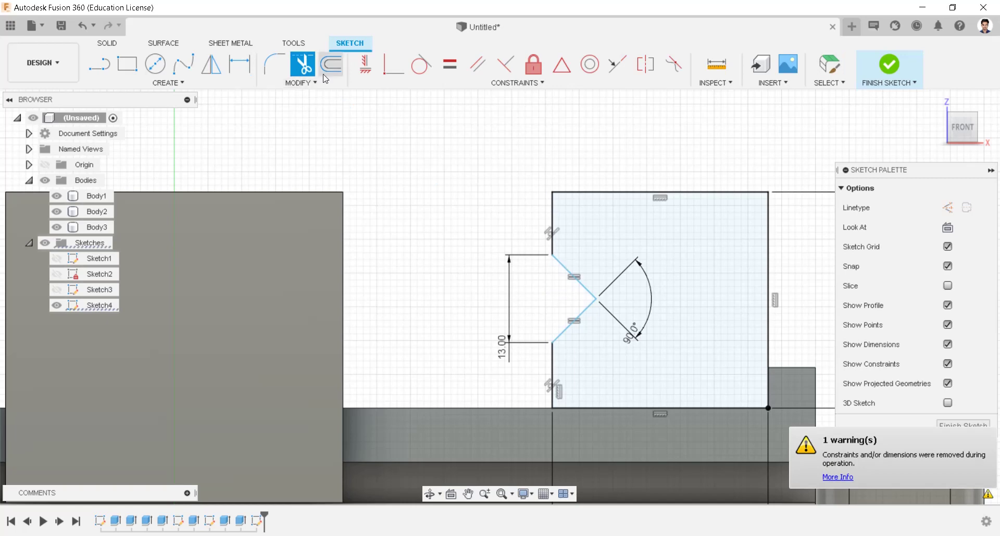
# Step: Centre the V notch by making the side segments above and below it equal, and finish the sketch
pyautogui.click(450, 64)
pyautogui.click(552, 215)
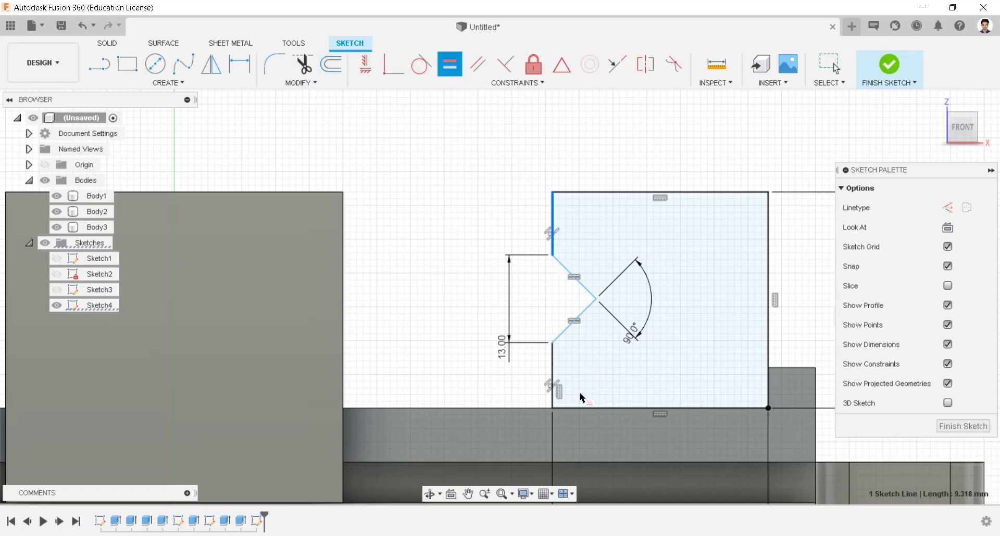
pyautogui.click(552, 383)
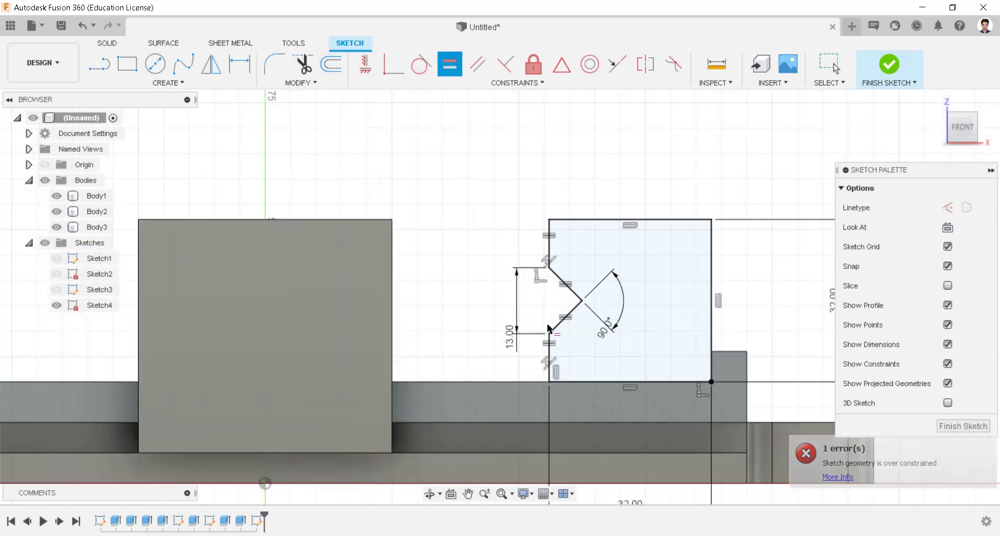
pyautogui.scroll(-3, 597, 306)
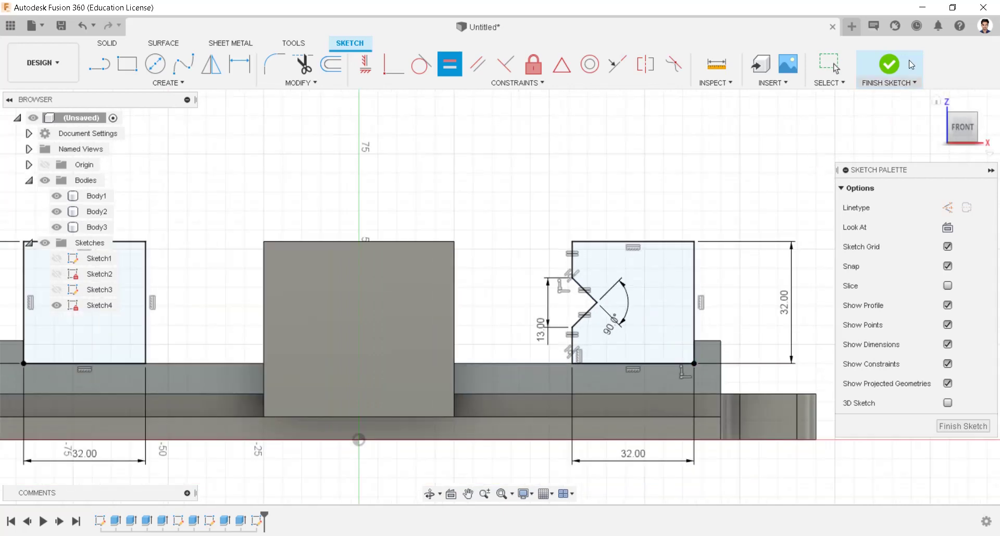
pyautogui.click(879, 65)
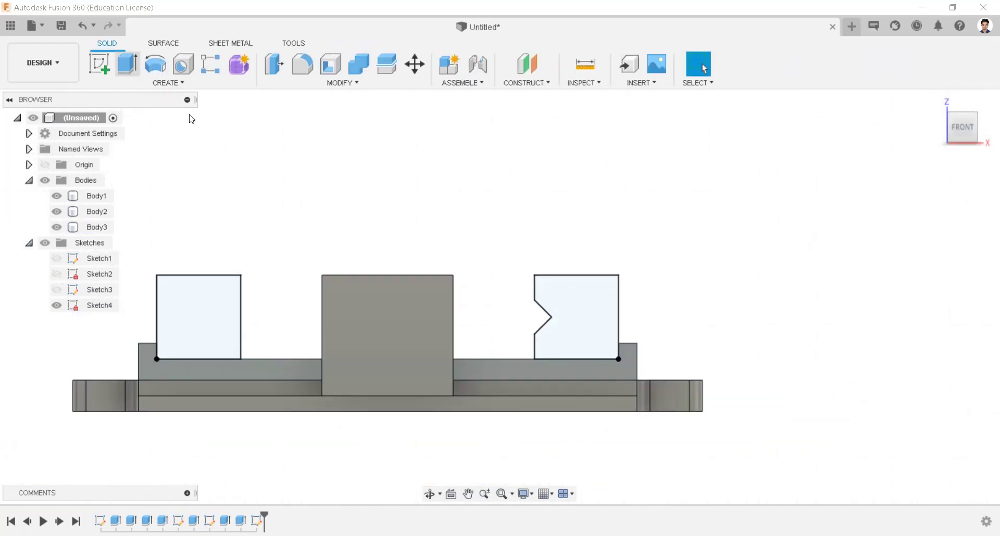
# Step: Extrude the left square profile -90 mm across the base as a new body
pyautogui.press('e')
pyautogui.click(167, 342)
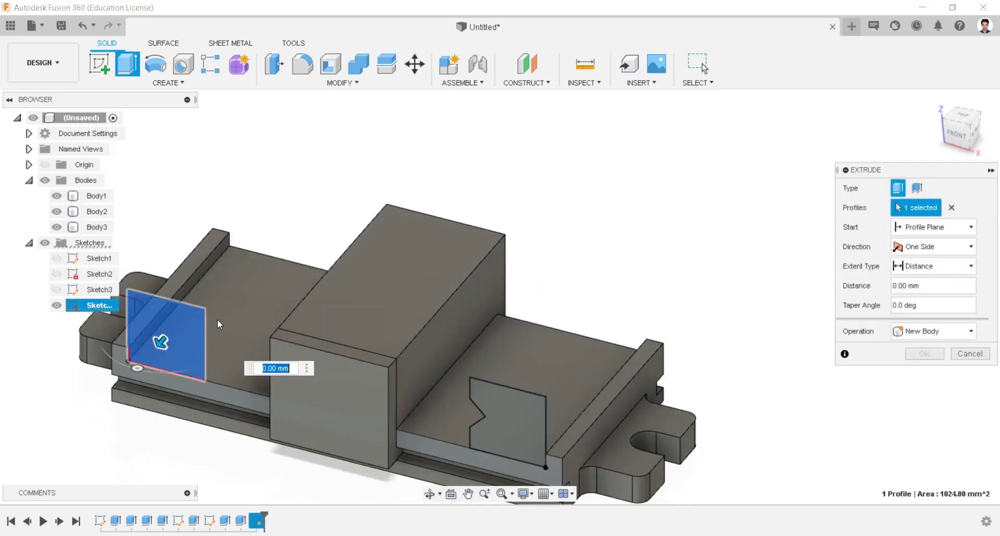
pyautogui.moveTo(164, 338); pyautogui.dragTo(208, 290)
pyautogui.write('-90')
pyautogui.press('Return')
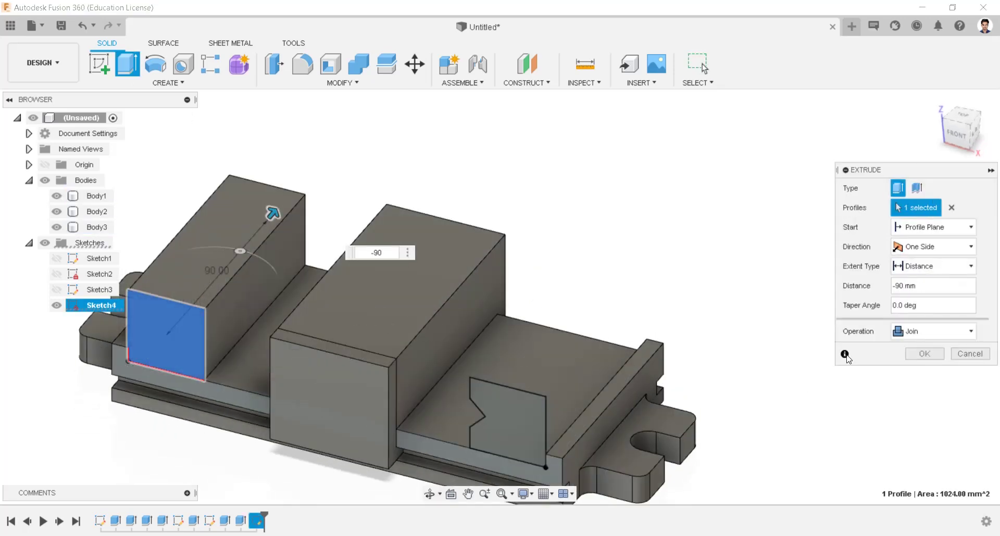
pyautogui.click(932, 331)
pyautogui.click(912, 393)
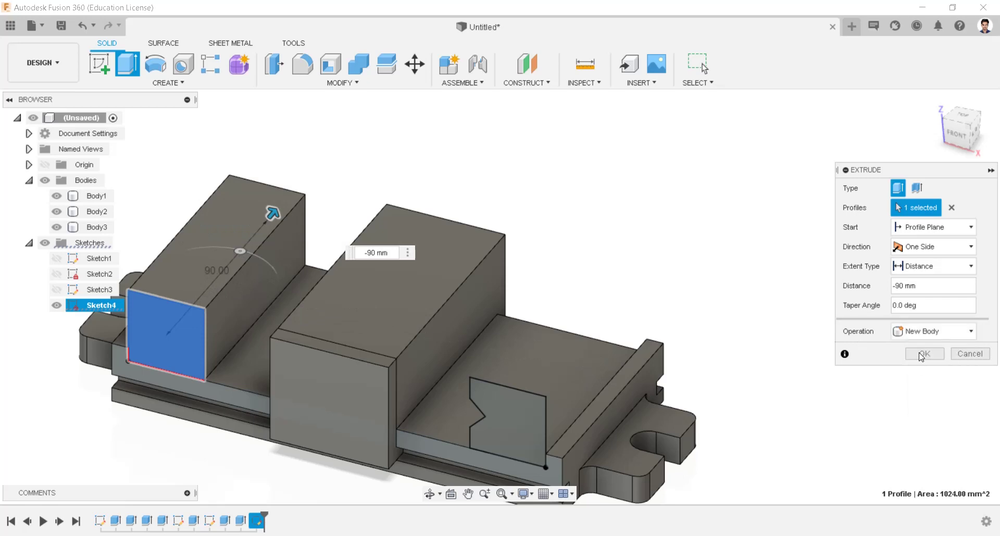
pyautogui.click(921, 356)
# Step: Show the jaw sketch again, extrude the notched right profile -90 mm as a new body, and hide the sketch
pyautogui.click(56, 320)
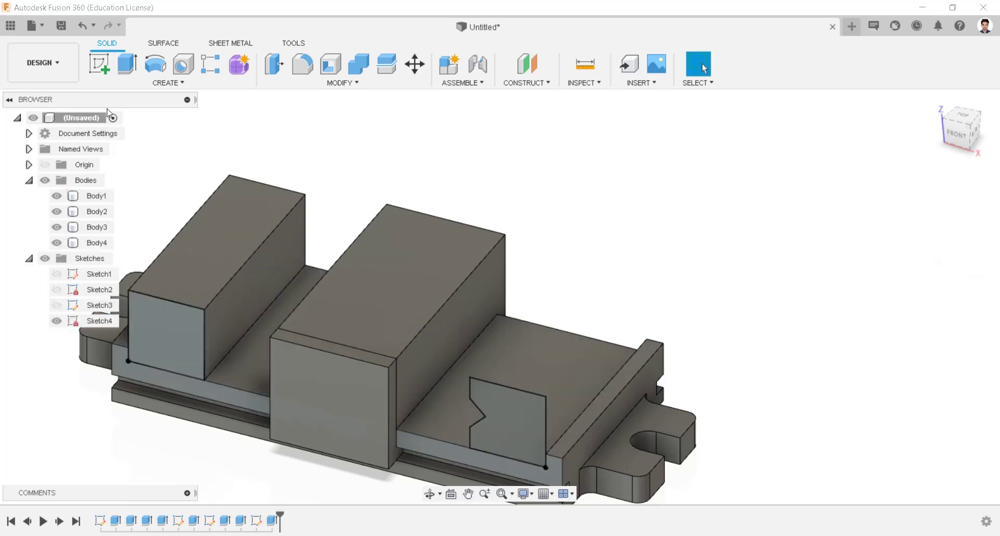
pyautogui.press('e')
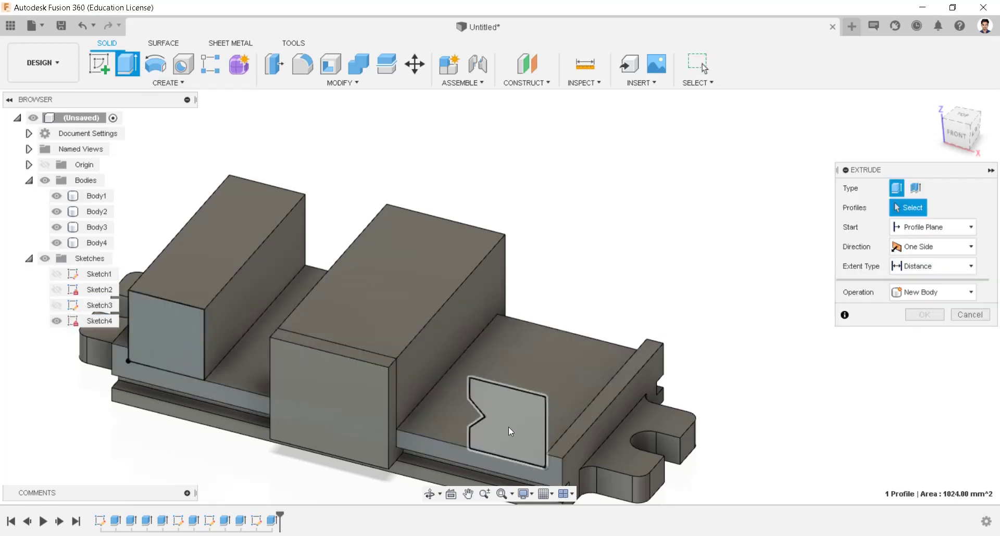
pyautogui.click(508, 427)
pyautogui.moveTo(615, 416); pyautogui.dragTo(680, 362, button='middle')
pyautogui.write('-90')
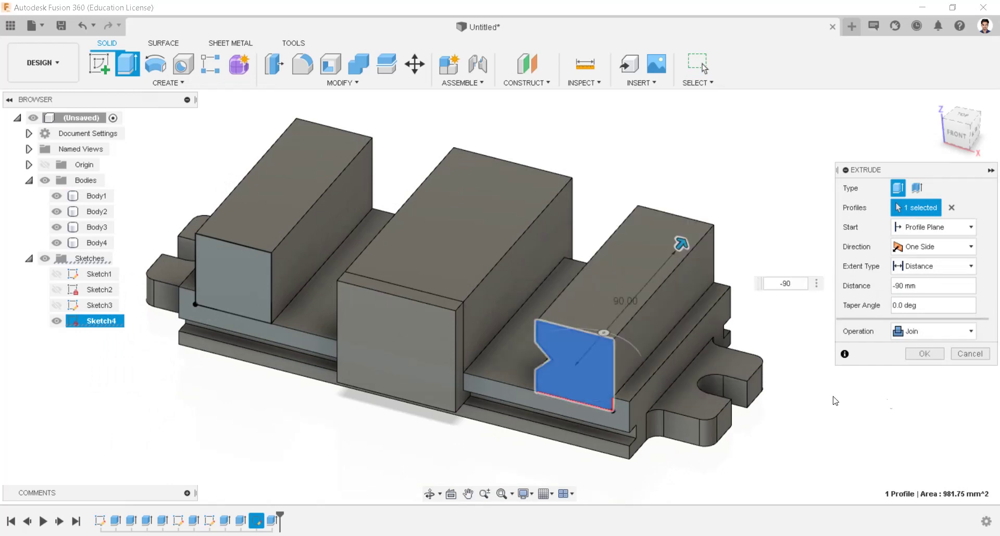
pyautogui.click(926, 331)
pyautogui.click(925, 393)
pyautogui.click(920, 357)
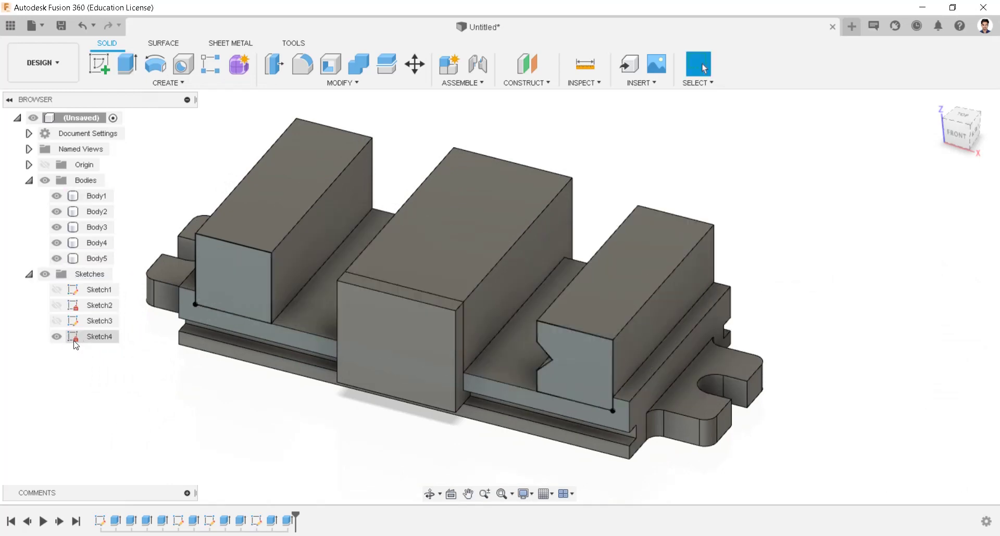
pyautogui.click(57, 337)
# Step: Start a sketch on the left jaw's top face and draw an 8 mm diameter circle near its back end
pyautogui.rightClick(298, 176)
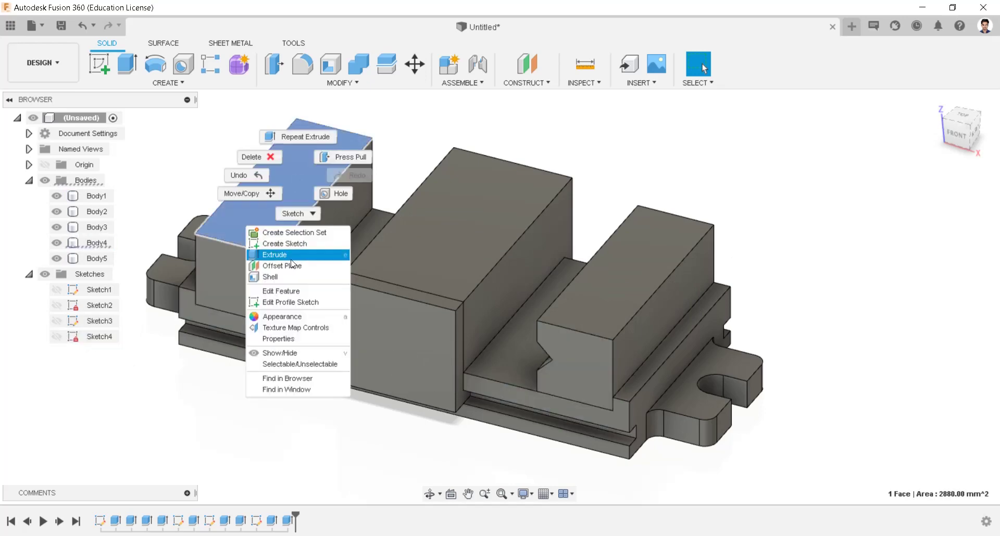
pyautogui.click(306, 243)
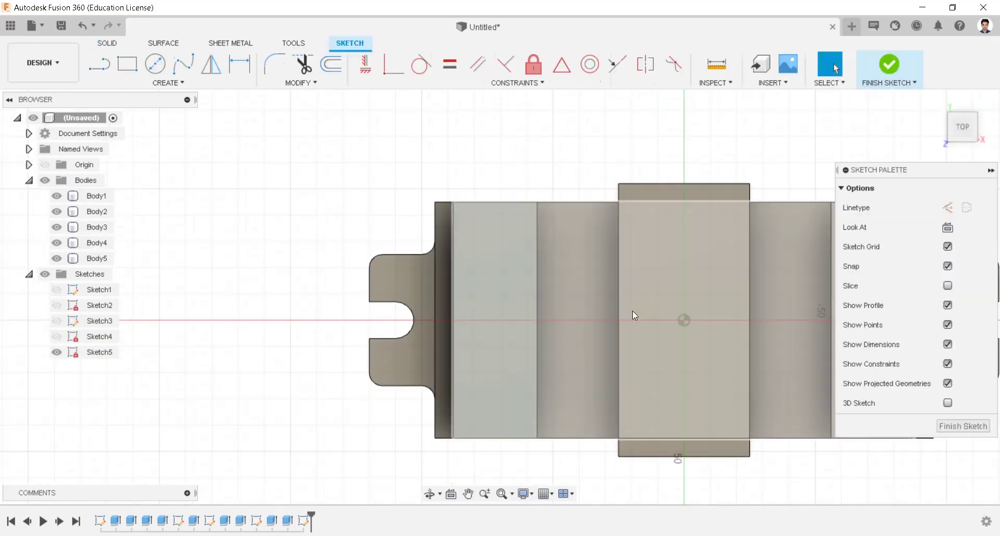
pyautogui.scroll(-3, 632, 310)
pyautogui.moveTo(632, 311)
pyautogui.mouseDown(button='middle')
pyautogui.moveTo(347, 241)
pyautogui.moveTo(379, 204)
pyautogui.moveTo(411, 281)
pyautogui.mouseUp(button='middle')
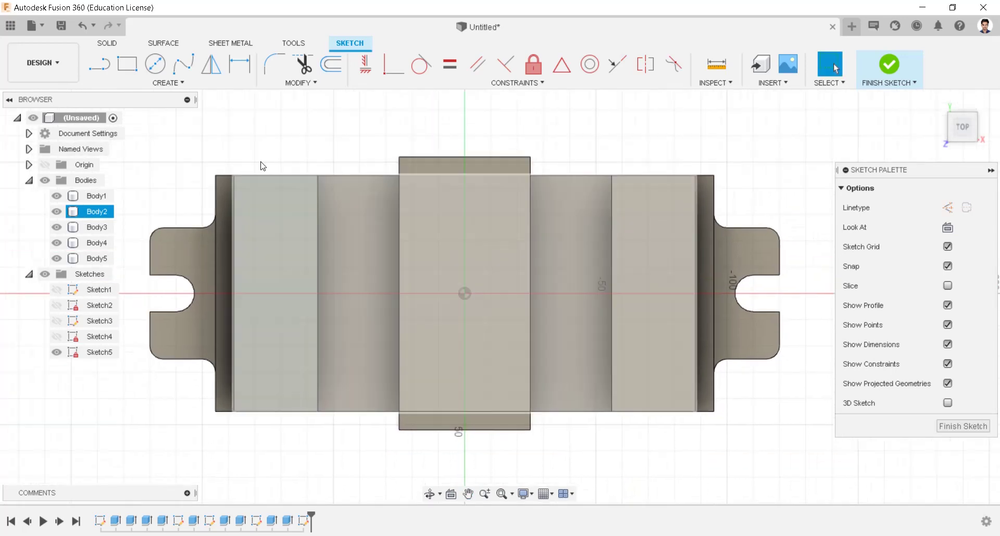
pyautogui.press('c')
pyautogui.click(271, 219)
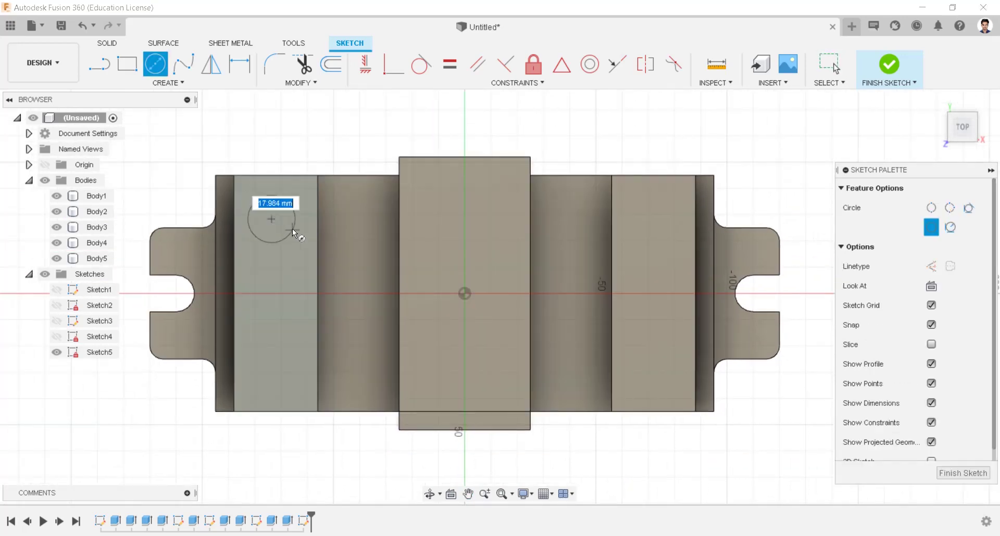
pyautogui.write('6')
pyautogui.press('Return')
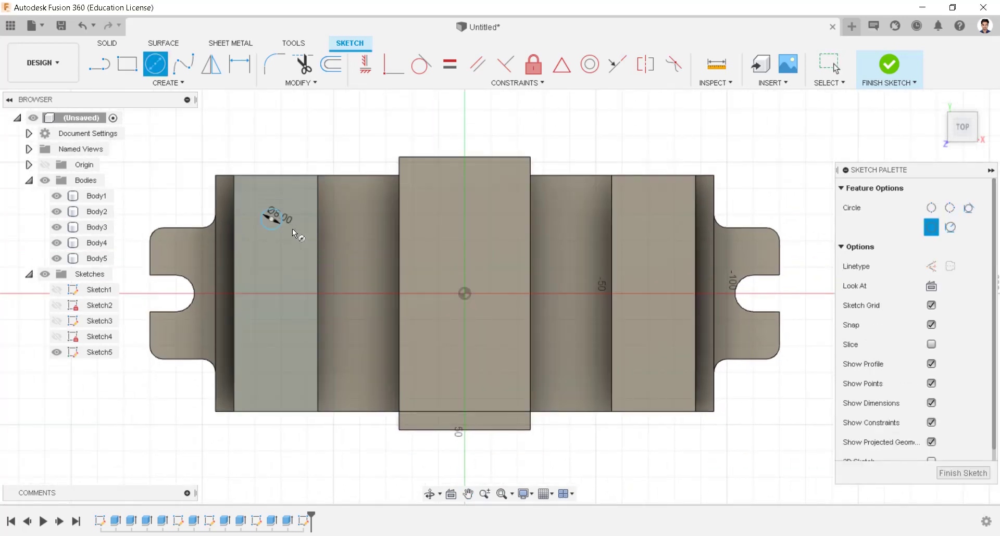
# Step: Dimension the circle's centre 20 mm from the back edge of the left jaw
pyautogui.click(240, 64)
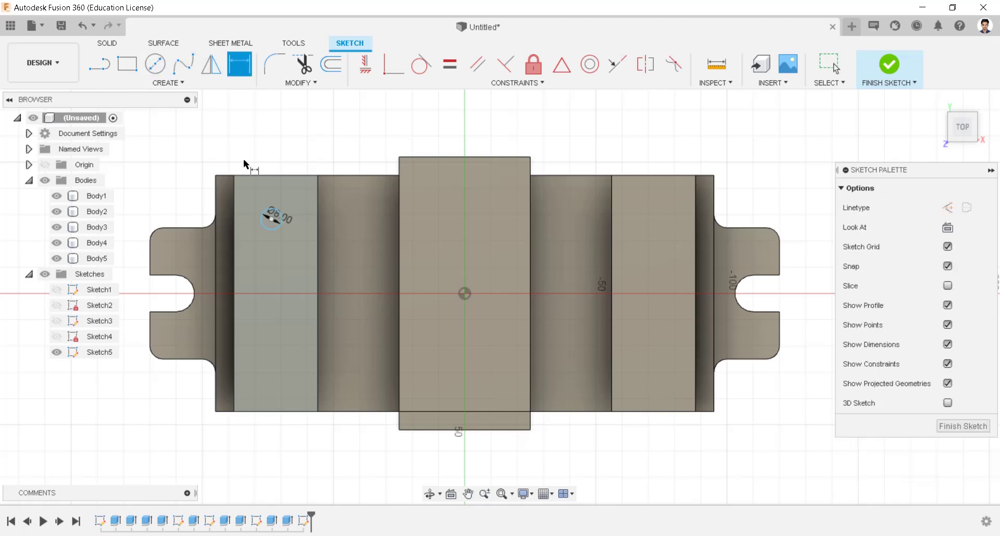
pyautogui.click(272, 219)
pyautogui.click(286, 175)
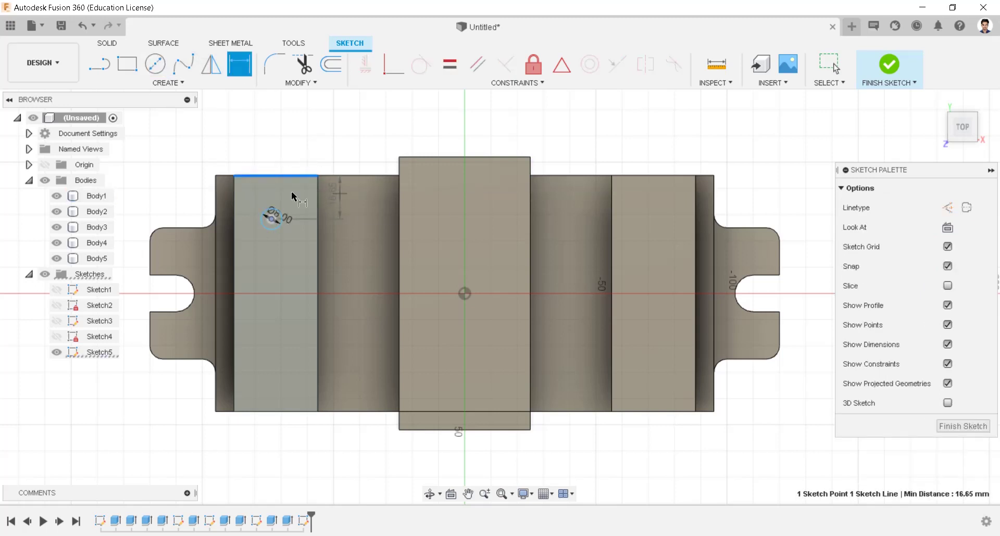
pyautogui.click(171, 176)
pyautogui.write('2')
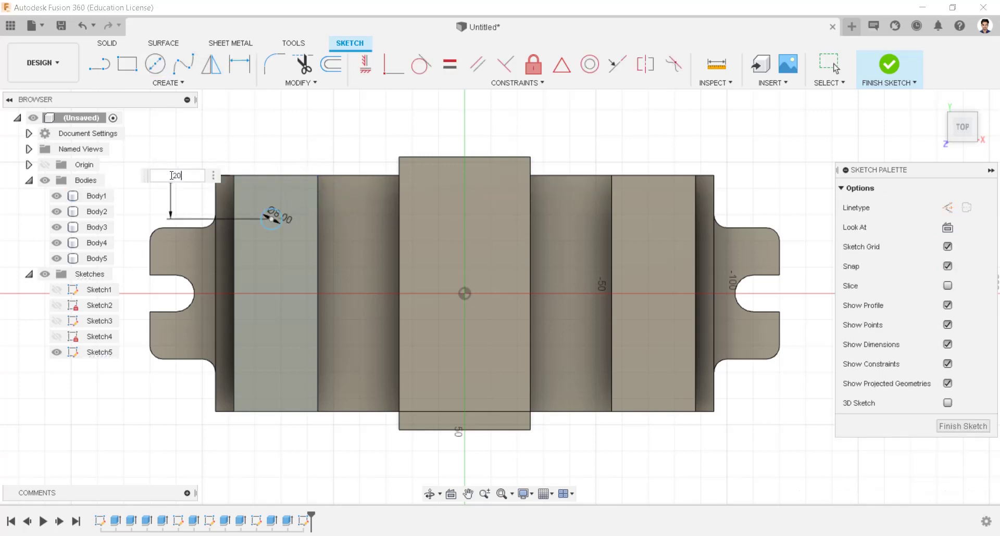
pyautogui.write('0')
pyautogui.press('Return')
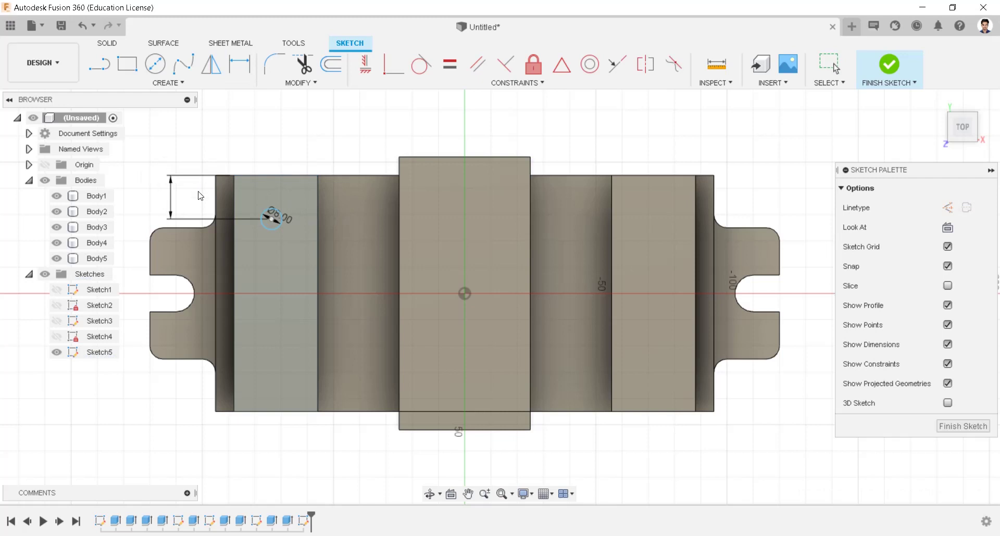
# Step: Dimension the circle's centre 16 mm from the outer long edge of the left jaw
pyautogui.click(272, 228)
pyautogui.click(235, 229)
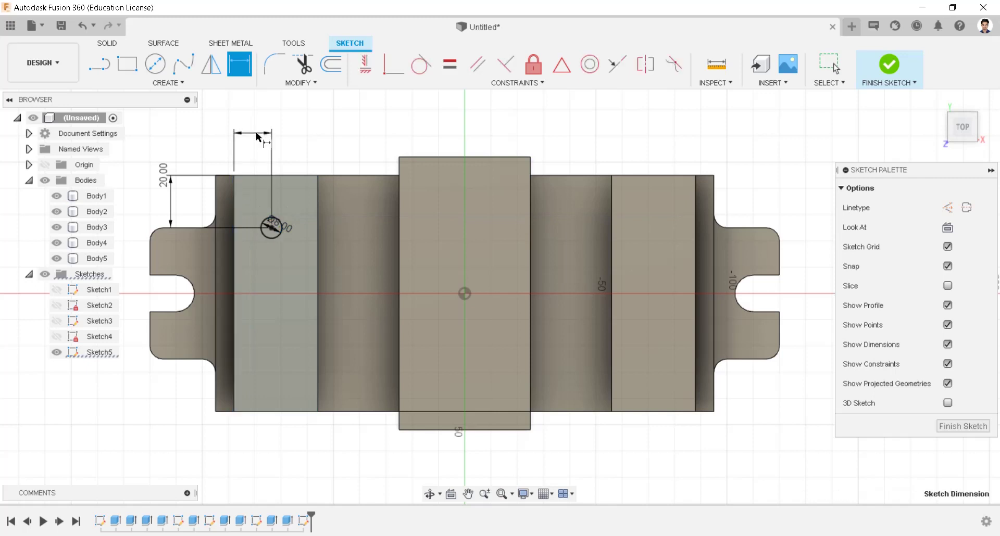
pyautogui.click(255, 133)
pyautogui.write('16')
pyautogui.press('Return')
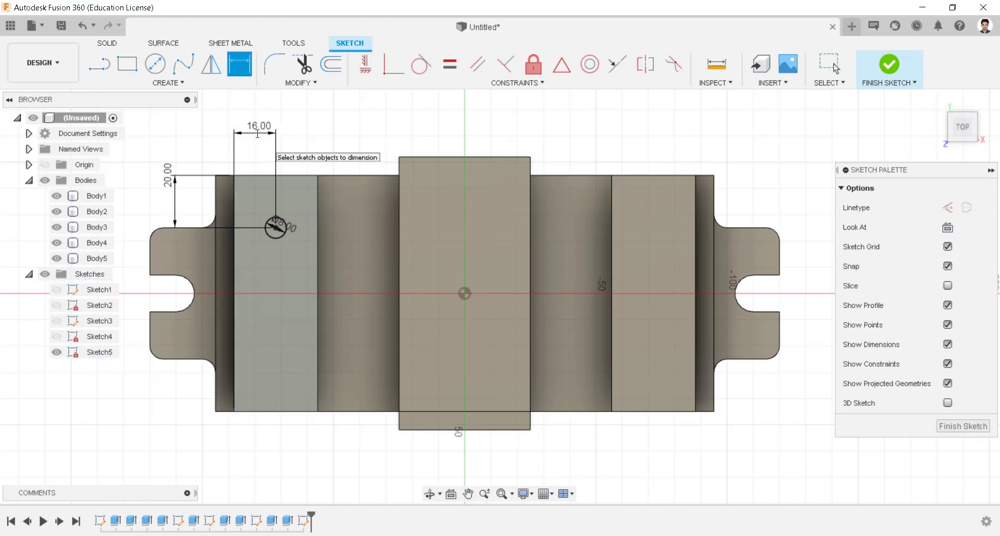
# Step: Set up a rectangular pattern of the 8 mm circle with 2 instances over 50 mm along the left jaw's length
pyautogui.click(168, 83)
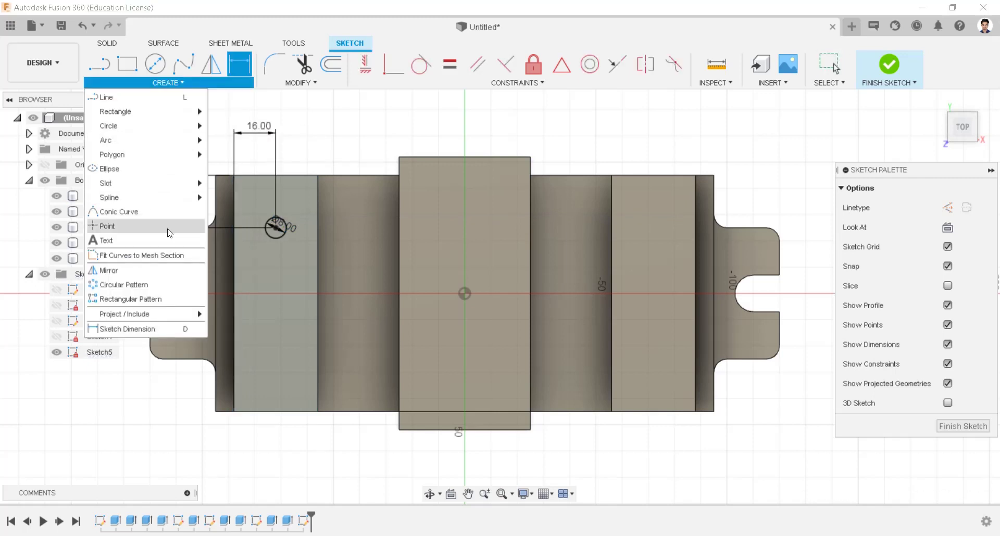
pyautogui.click(158, 295)
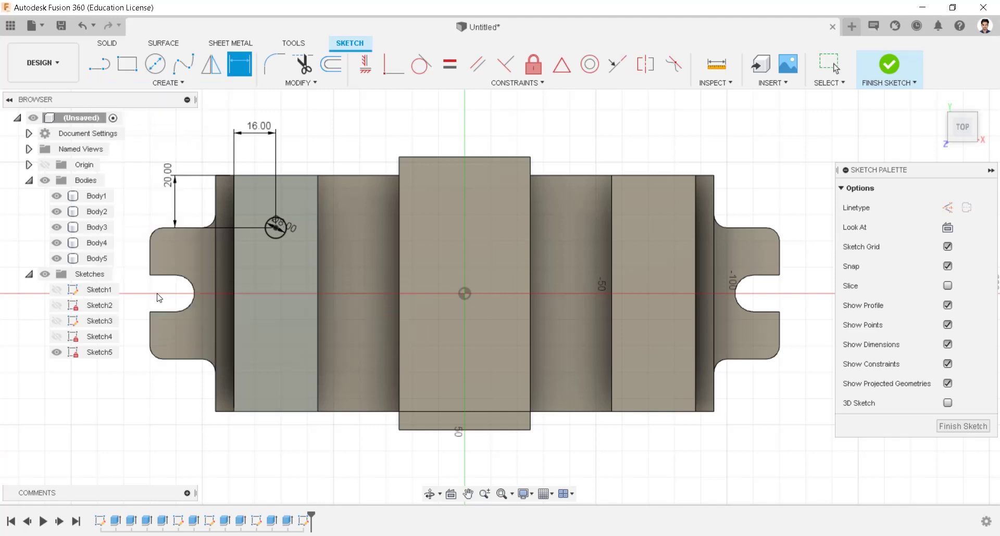
pyautogui.click(277, 229)
pyautogui.moveTo(278, 234); pyautogui.dragTo(285, 336)
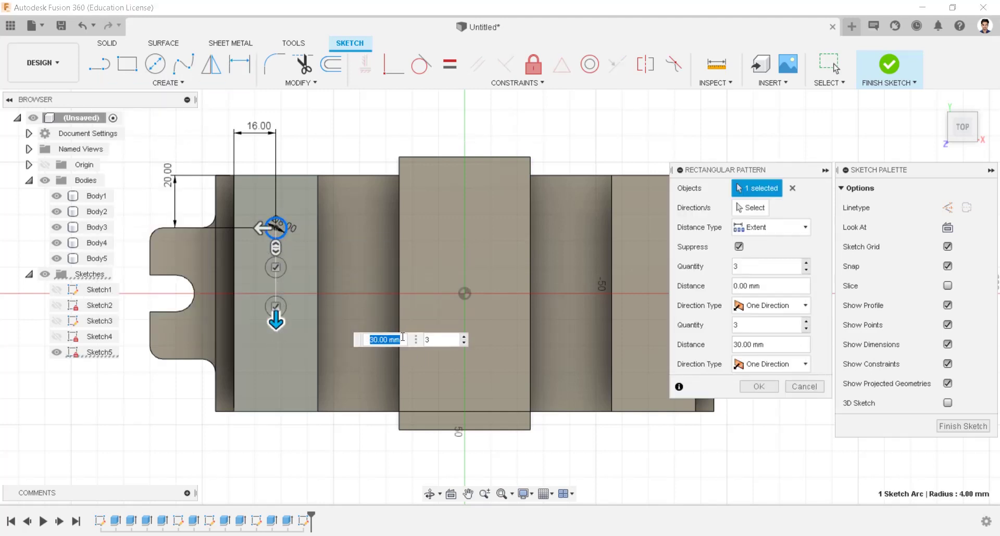
pyautogui.write('50')
pyautogui.press('Return')
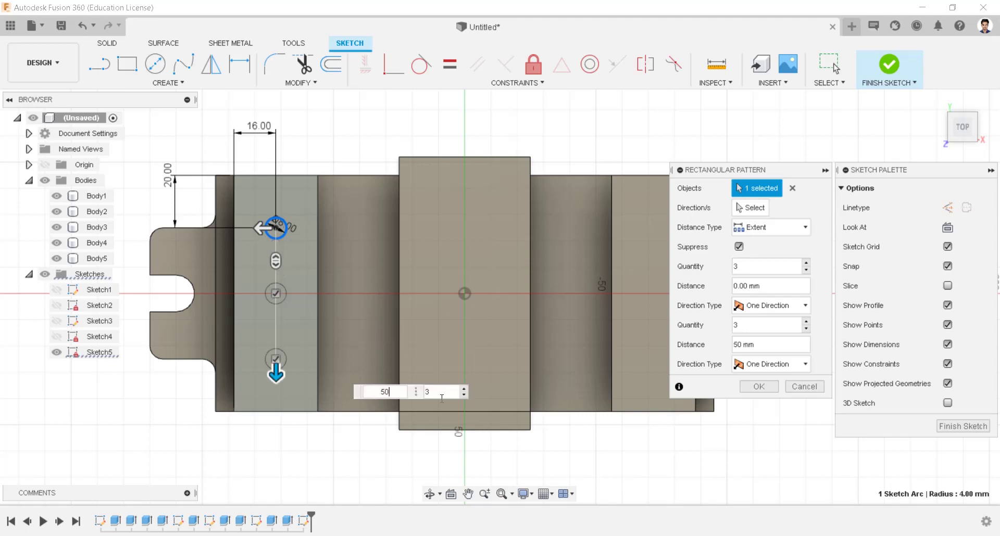
pyautogui.click(440, 395)
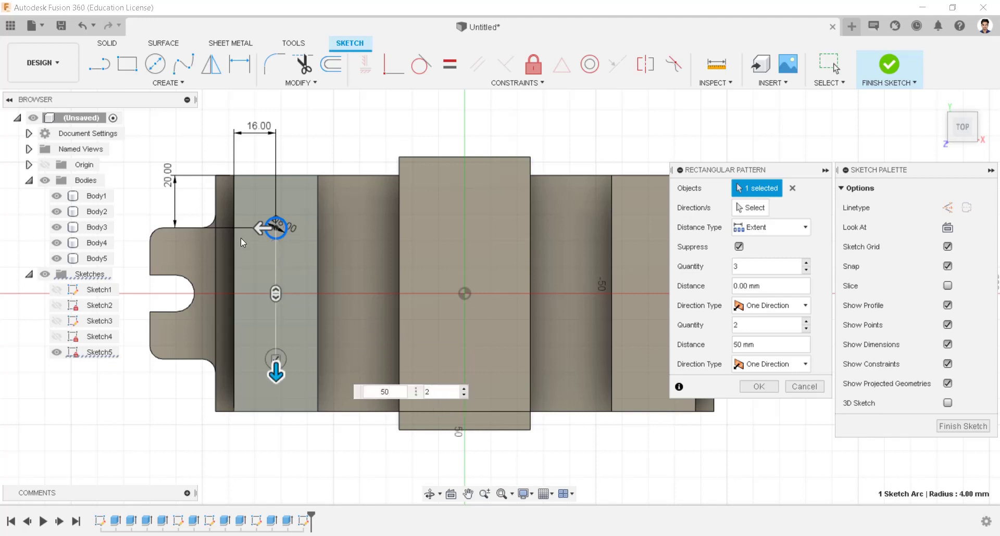
# Step: Extend the pattern across to the right jaw with 2 instances at -144 mm, apply it and finish the sketch
pyautogui.moveTo(258, 228); pyautogui.dragTo(644, 227)
pyautogui.doubleClick(764, 260)
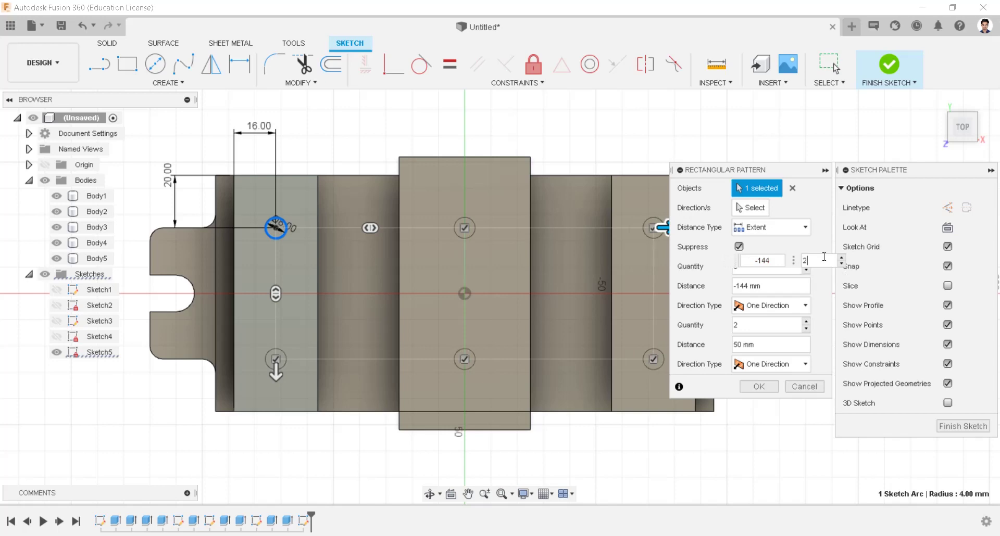
pyautogui.click(989, 170)
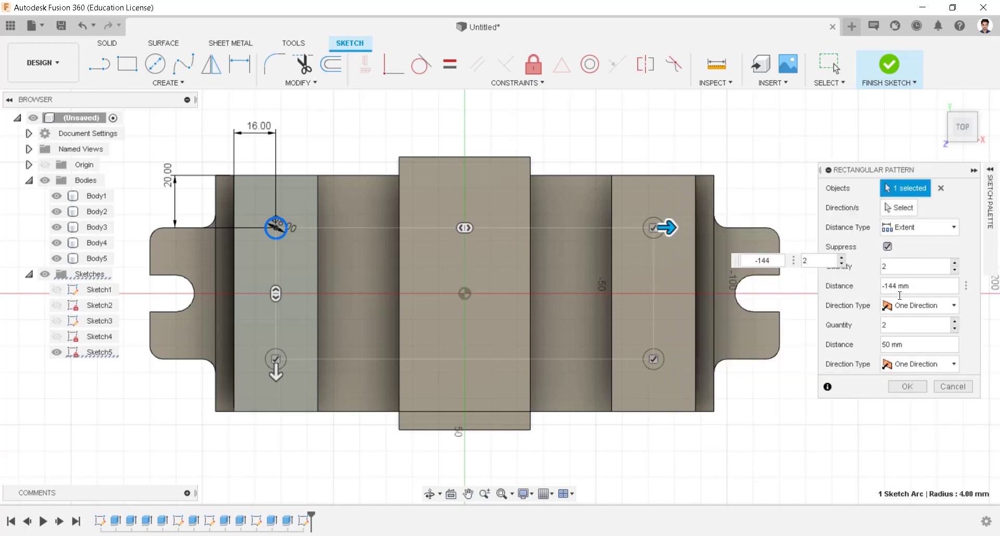
pyautogui.click(907, 386)
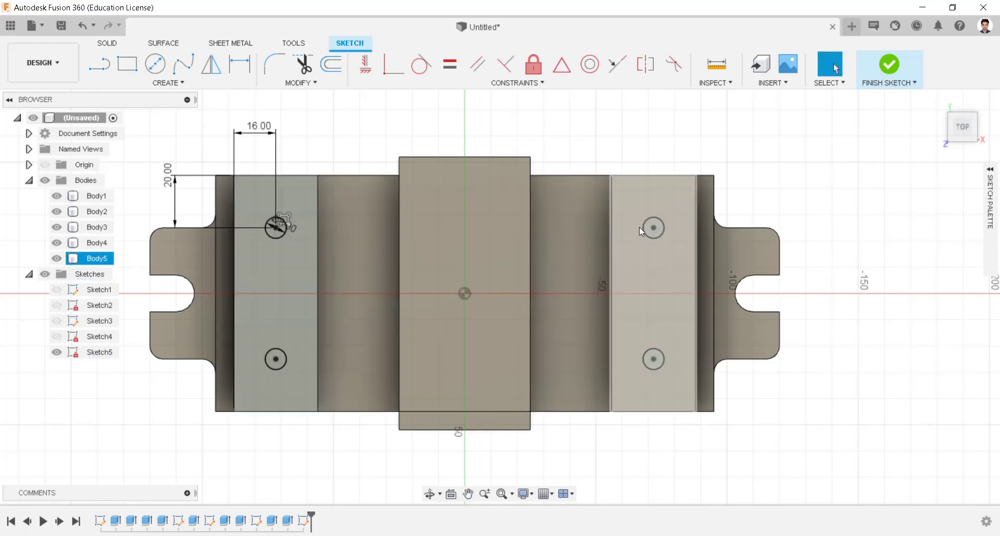
pyautogui.click(888, 68)
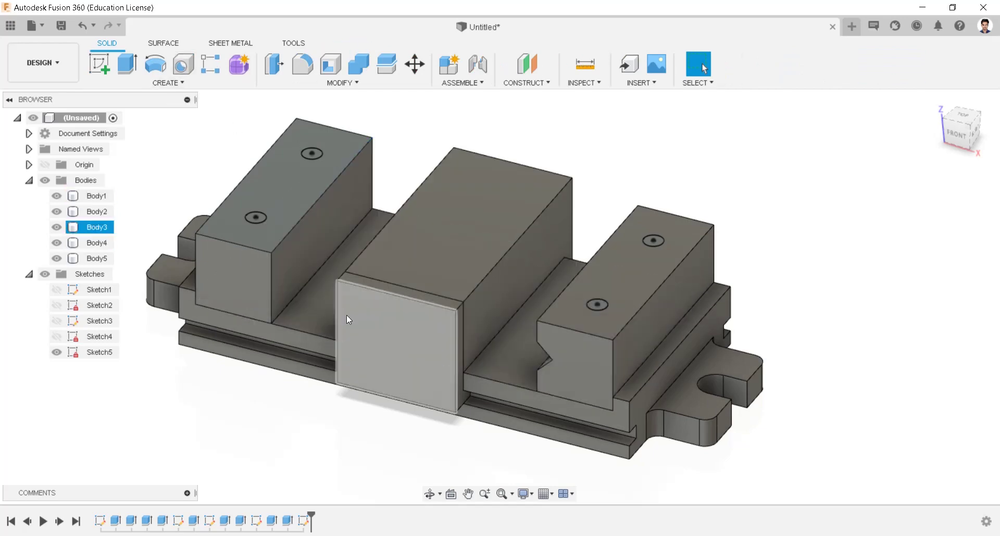
# Step: Start a sketch on the sliding body's front face and draw two 8 mm diameter circles, one above the other, on the vertical axis
pyautogui.click(373, 340)
pyautogui.rightClick(372, 341)
pyautogui.click(360, 140)
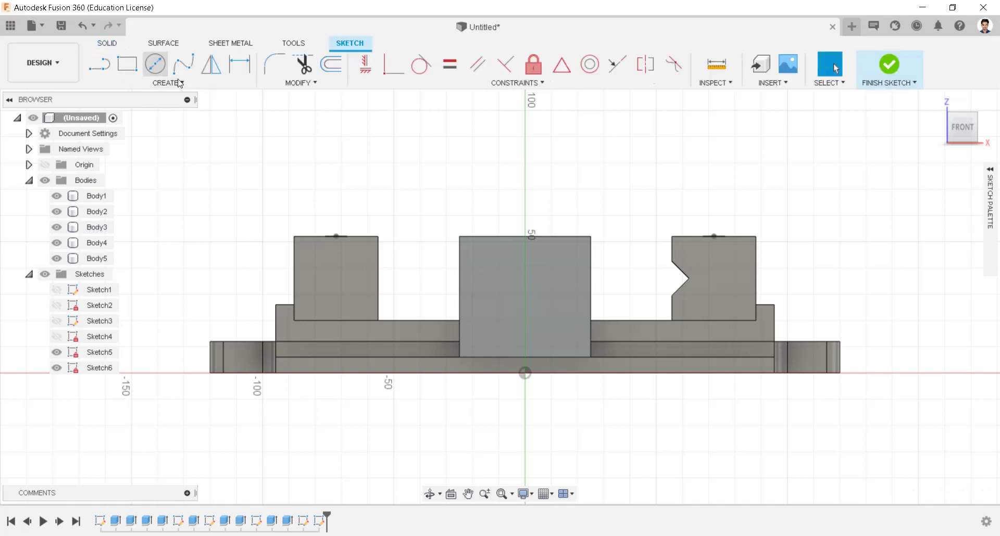
pyautogui.press('c')
pyautogui.click(526, 259)
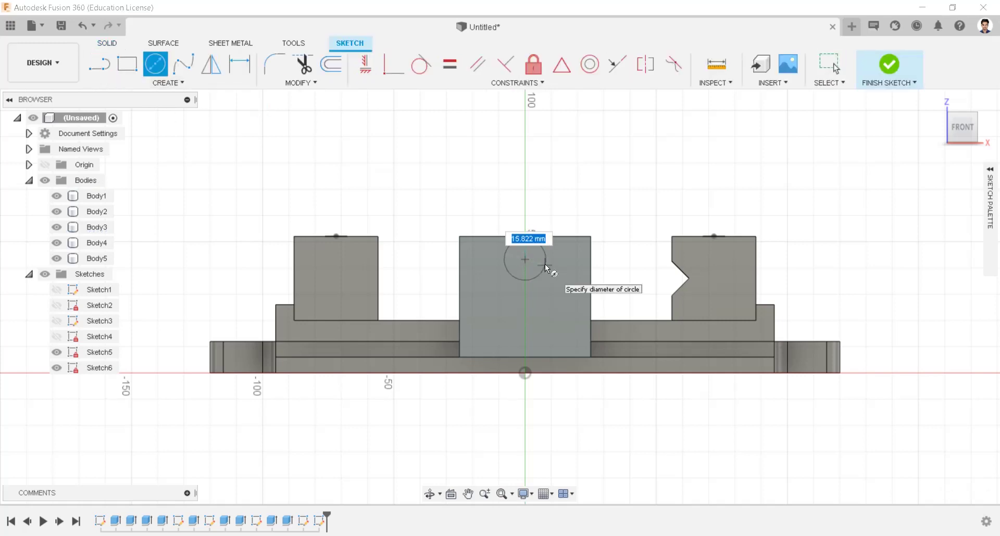
pyautogui.write('8')
pyautogui.press('Return')
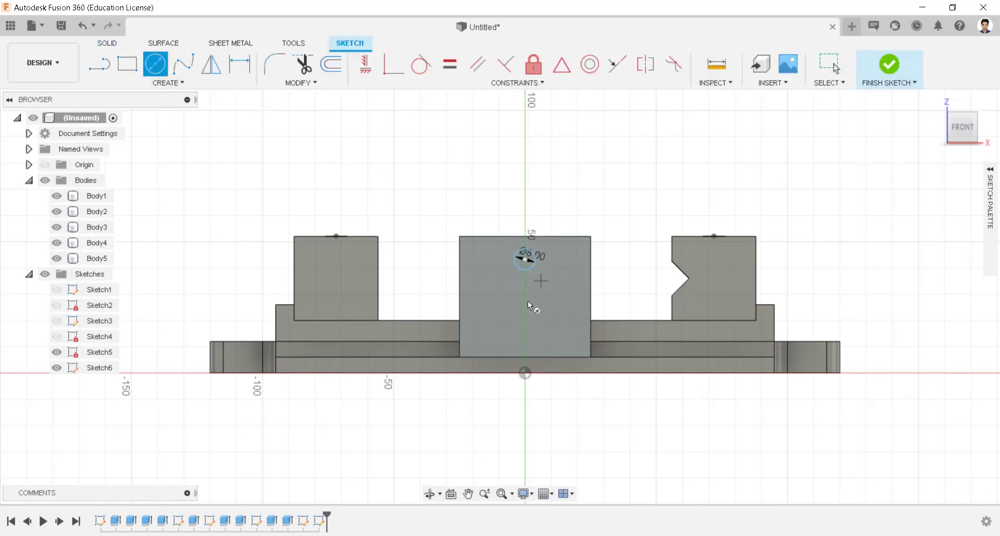
pyautogui.click(526, 312)
pyautogui.write('8')
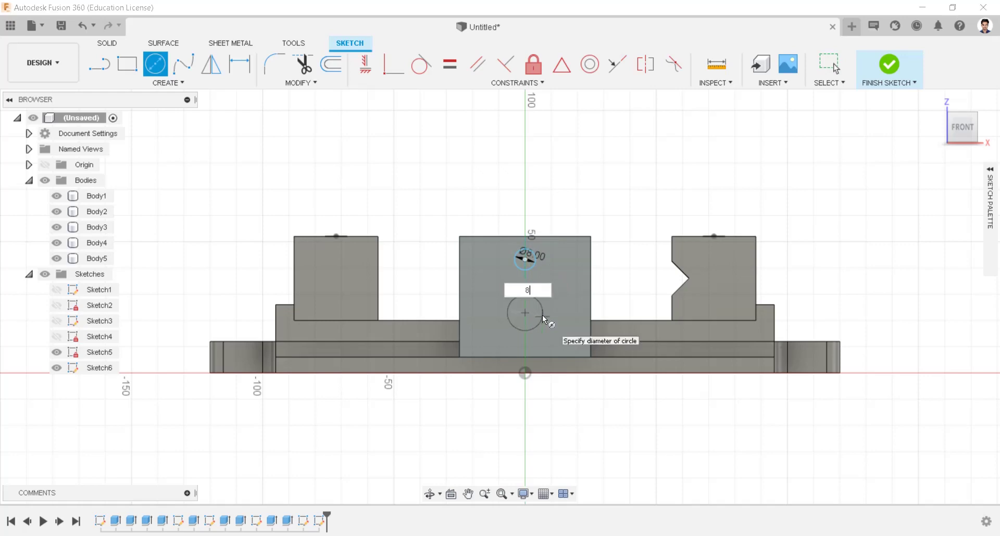
pyautogui.press('Return')
# Step: Dimension the distance between the two circle centres as 18 mm
pyautogui.scroll(1, 365, 136)
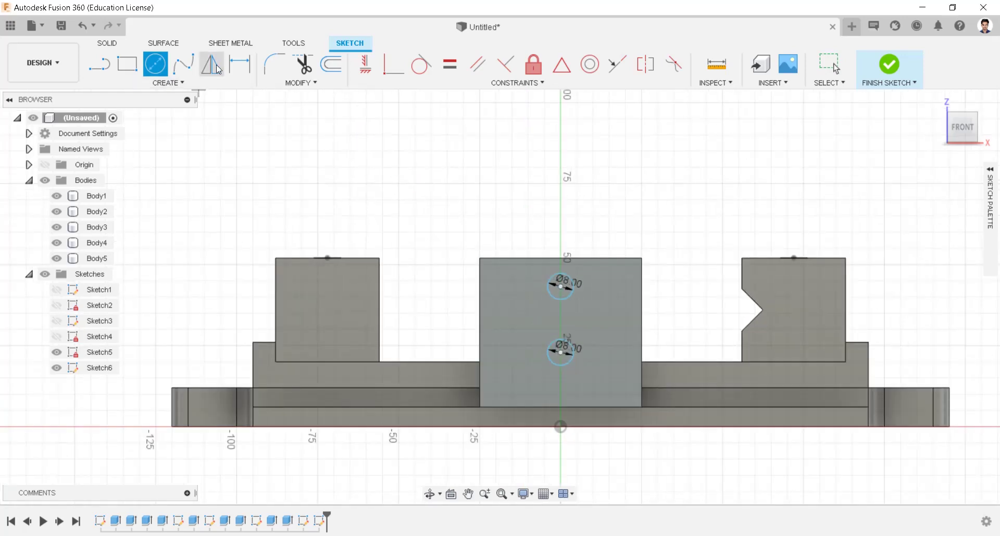
pyautogui.click(242, 68)
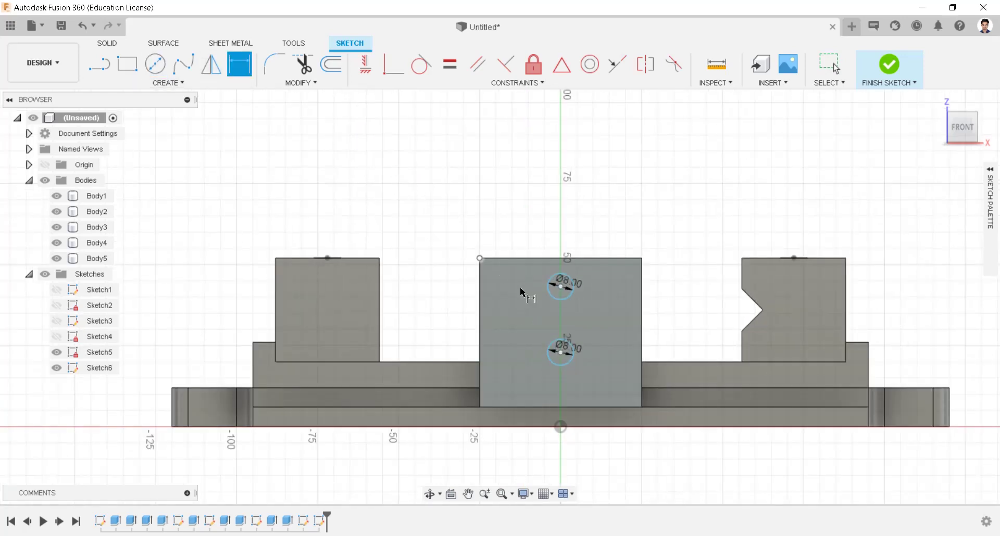
pyautogui.click(561, 352)
pyautogui.click(607, 345)
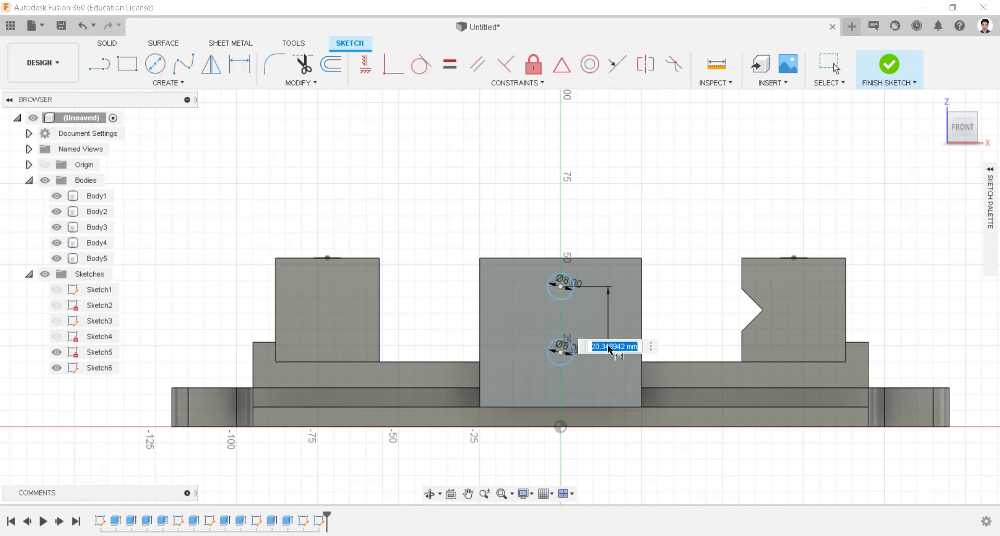
pyautogui.write('18')
pyautogui.press('Return')
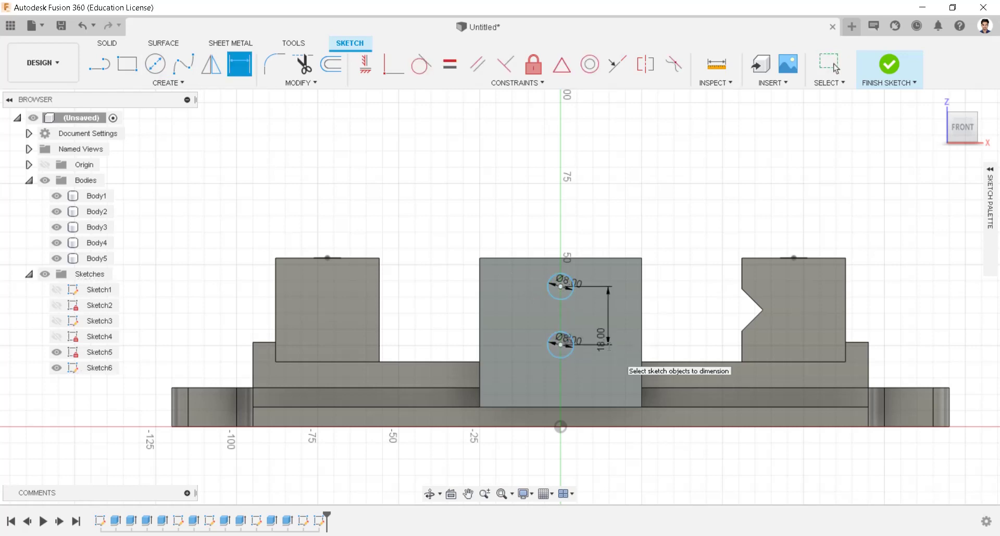
# Step: Dimension the upper circle's centre 8 mm below the front face's top edge and finish the sketch
pyautogui.click(560, 286)
pyautogui.click(560, 258)
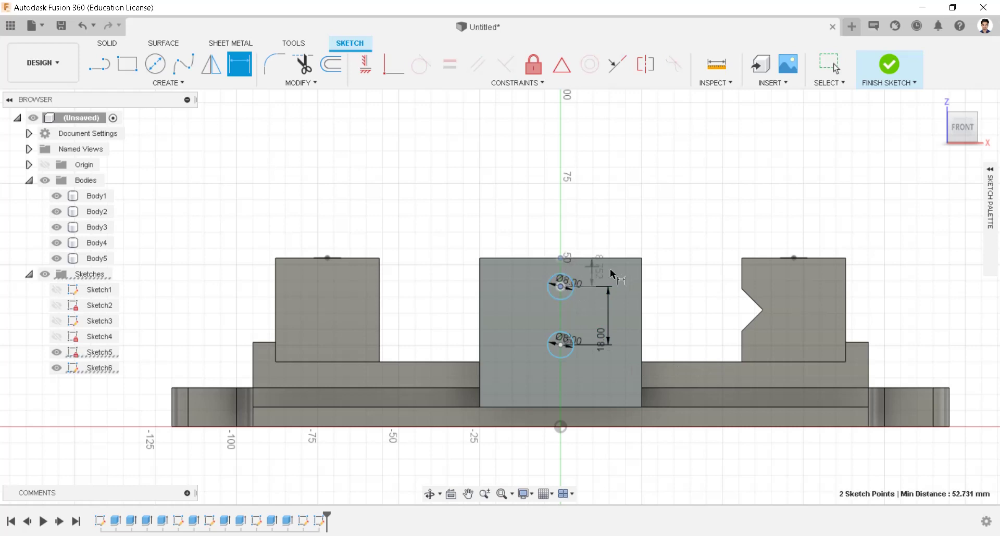
pyautogui.click(612, 271)
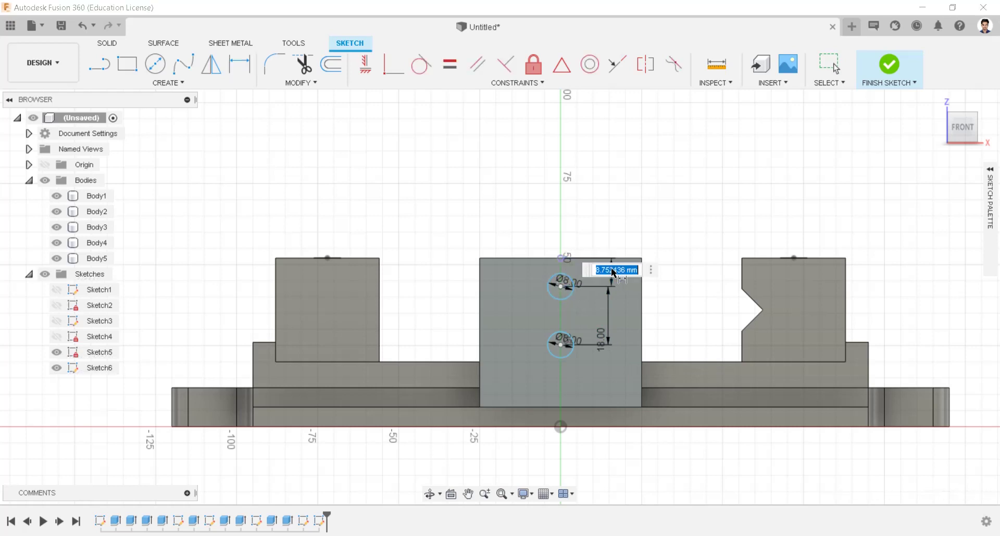
pyautogui.write('8')
pyautogui.press('Return')
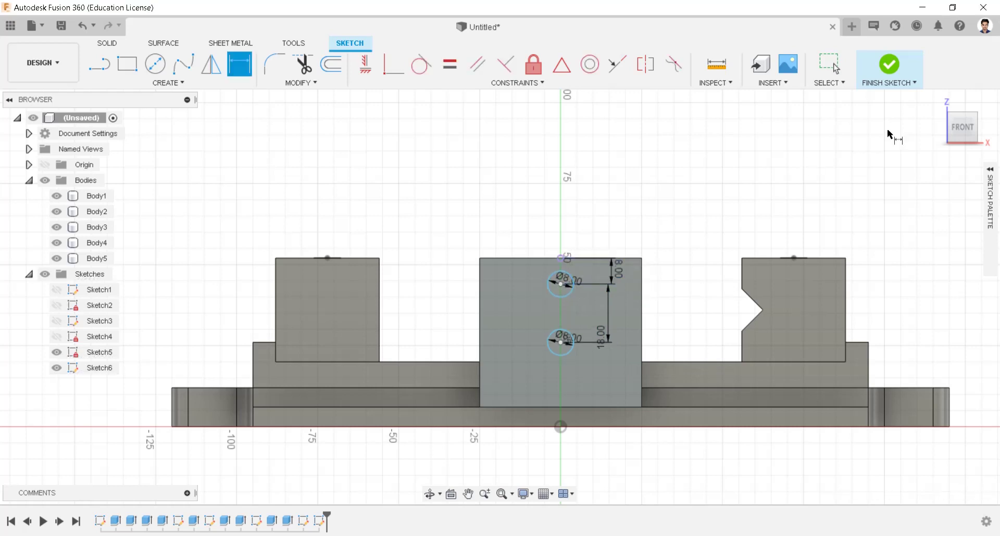
pyautogui.click(888, 66)
# Step: Start the Hole command and place holes at the four circle centres on top of both jaws
pyautogui.scroll(-2, 527, 352)
pyautogui.moveTo(594, 295)
pyautogui.keyDown('shift'); pyautogui.mouseDown(button='middle')
pyautogui.moveTo(619, 278)
pyautogui.moveTo(621, 245)
pyautogui.moveTo(409, 190)
pyautogui.mouseUp(button='middle'); pyautogui.keyUp('shift')
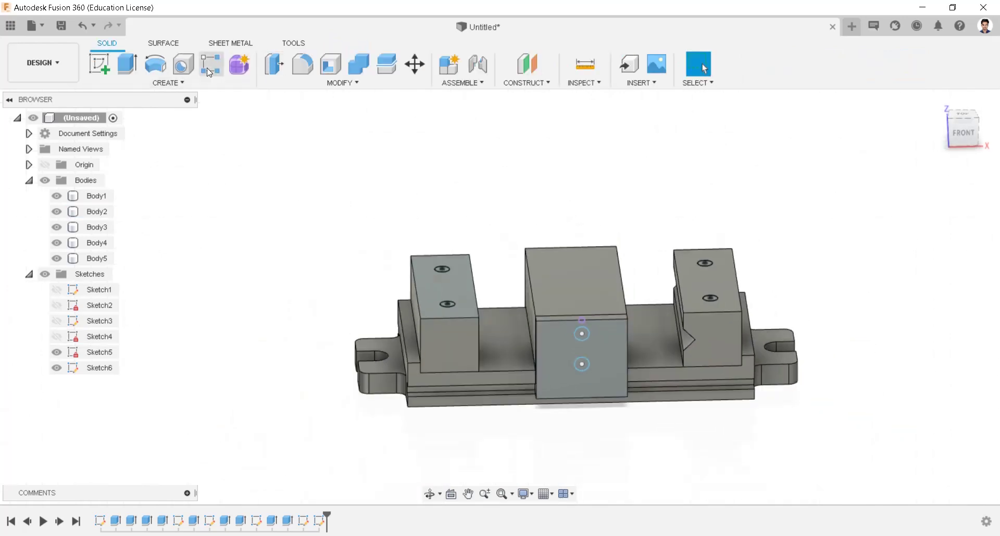
pyautogui.press('h')
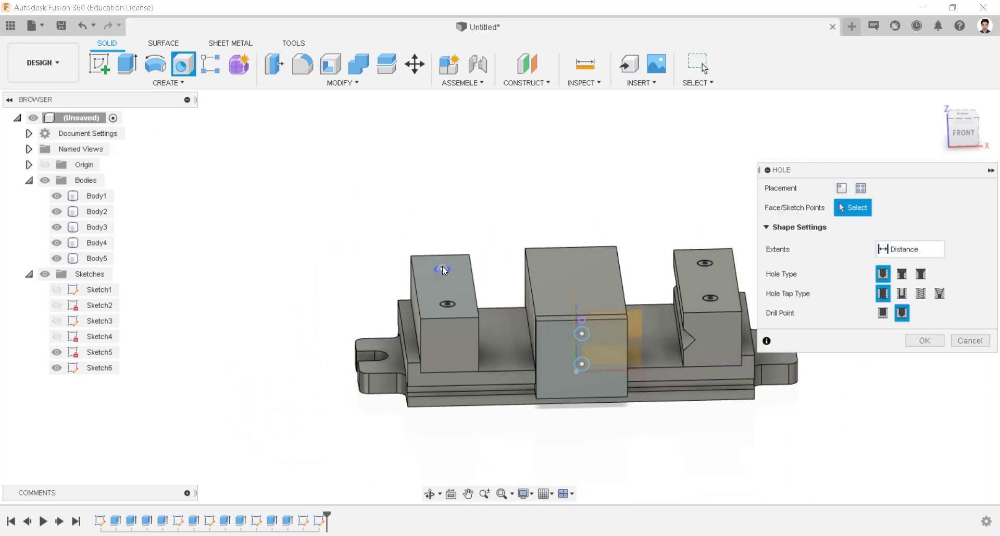
pyautogui.keyDown('shift'); pyautogui.moveTo(442, 267); pyautogui.dragTo(448, 257, button='middle'); pyautogui.keyUp('shift')
pyautogui.click(448, 257)
pyautogui.click(443, 309)
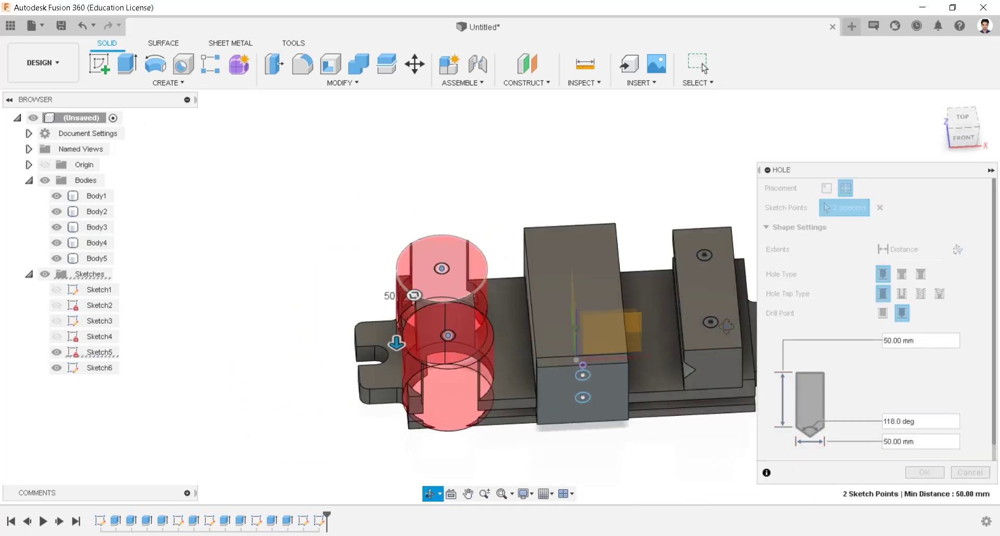
pyautogui.keyDown('shift'); pyautogui.moveTo(682, 260); pyautogui.dragTo(712, 321, button='middle'); pyautogui.keyUp('shift')
pyautogui.click(712, 322)
pyautogui.click(711, 322)
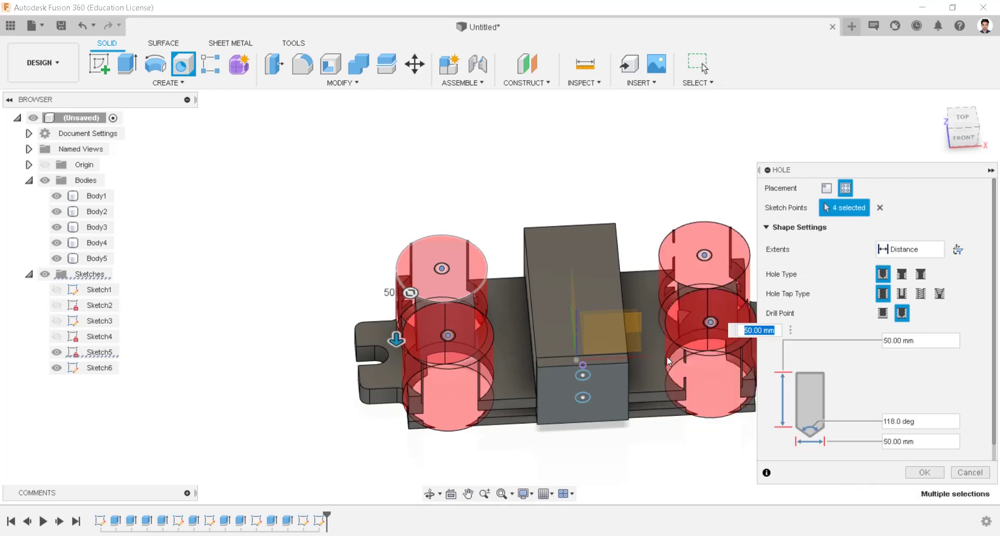
pyautogui.moveTo(638, 336); pyautogui.dragTo(521, 276, button='middle')
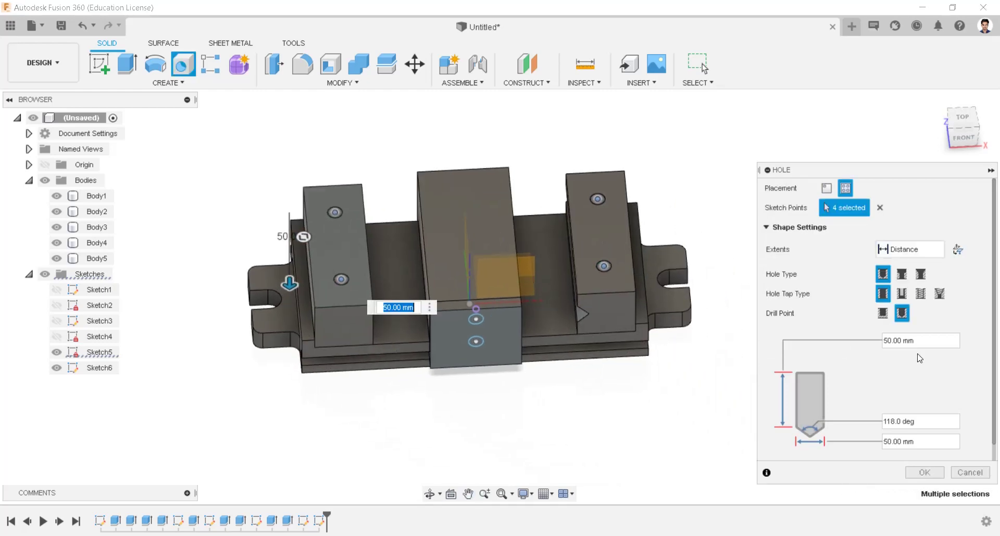
# Step: Make the jaw holes countersunk and tapped, with a 14 mm countersink diameter
pyautogui.click(920, 276)
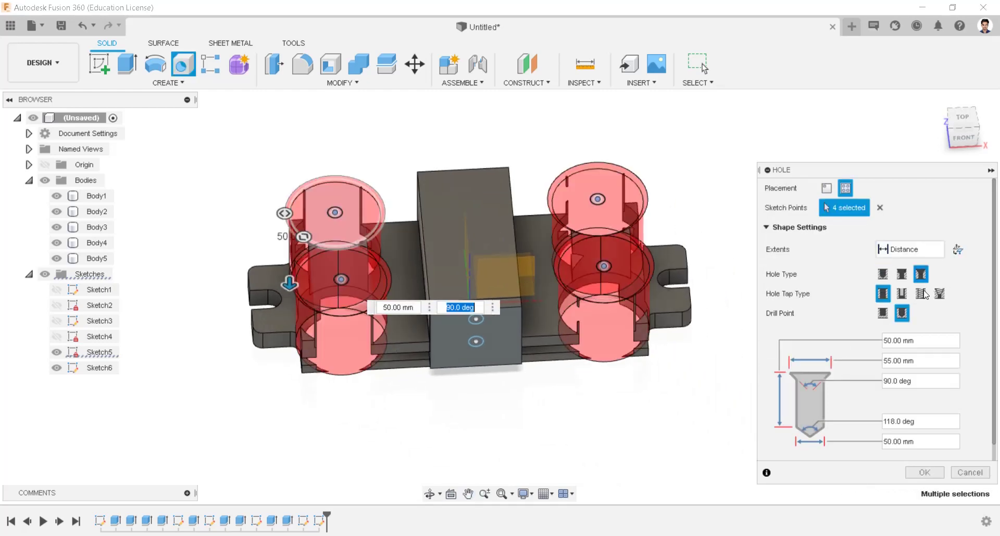
pyautogui.click(918, 298)
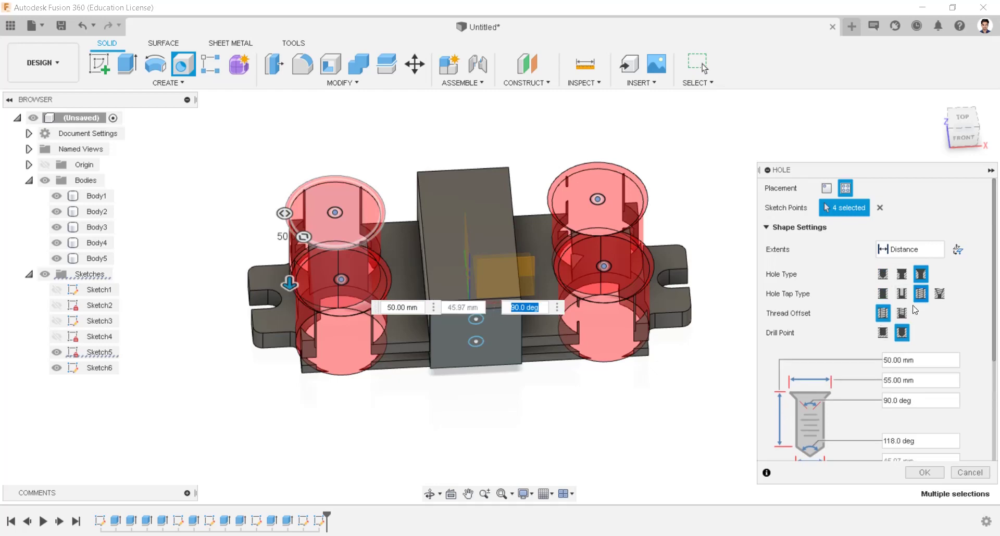
pyautogui.click(876, 312)
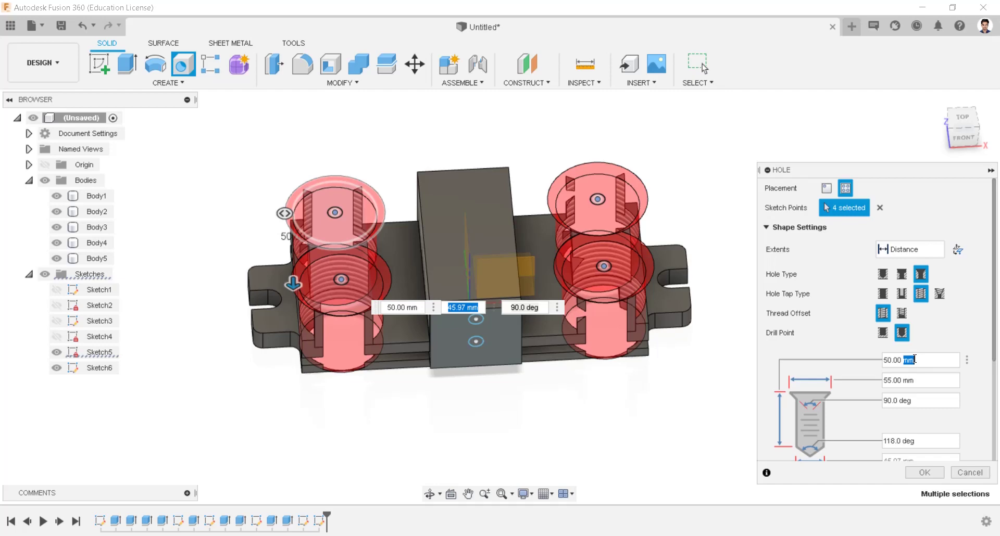
pyautogui.tripleClick(909, 384)
pyautogui.write('14')
# Step: Set the thread size to 8.0 mm, designation M8x1.25, with a modeled thread, and create the jaw holes
pyautogui.scroll(-3, 885, 391)
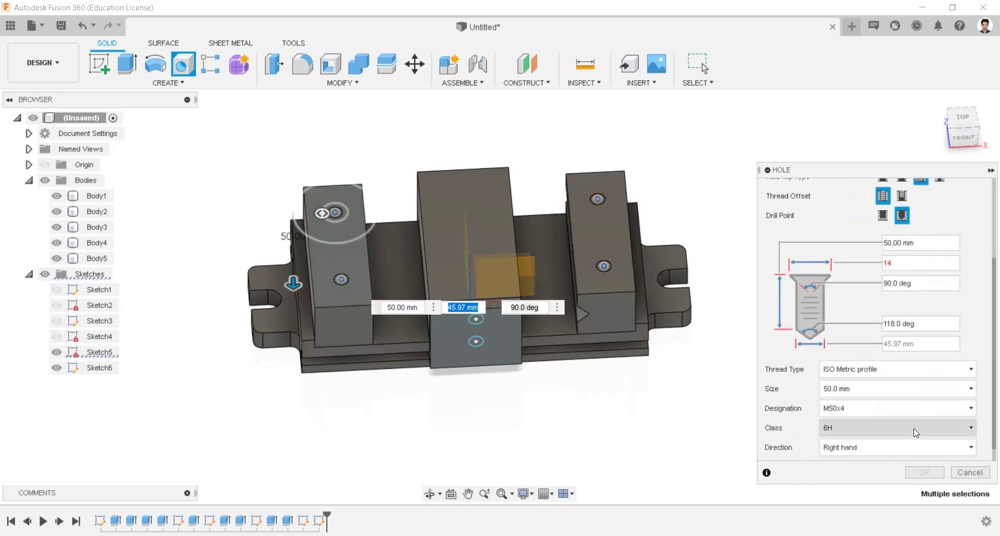
pyautogui.click(871, 406)
pyautogui.click(874, 390)
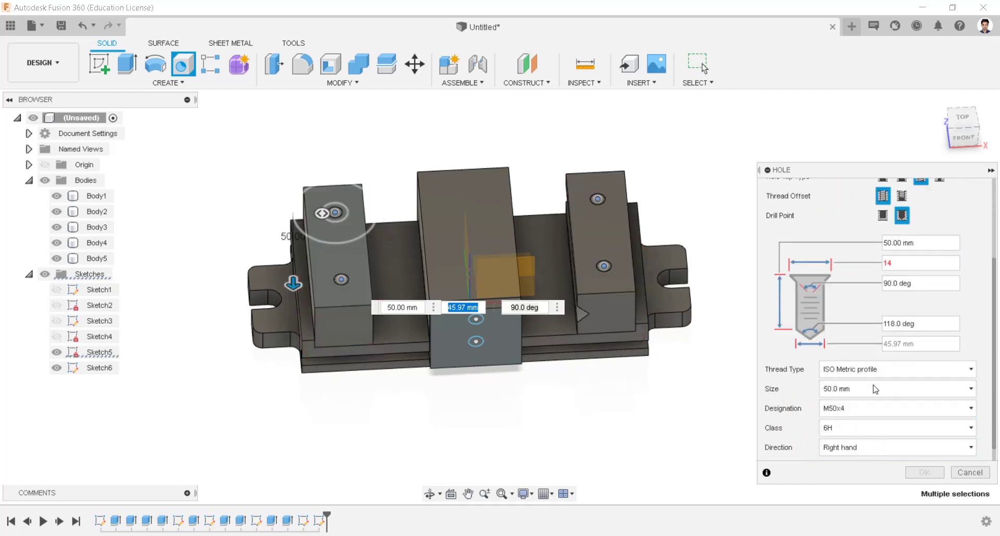
pyautogui.click(875, 391)
pyautogui.scroll(10, 879, 432)
pyautogui.click(843, 422)
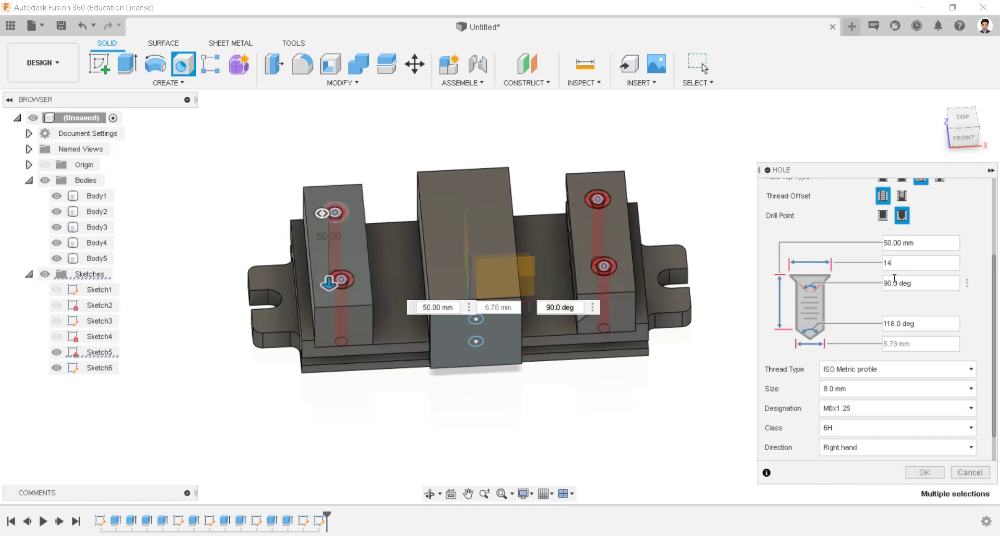
pyautogui.scroll(-1, 854, 440)
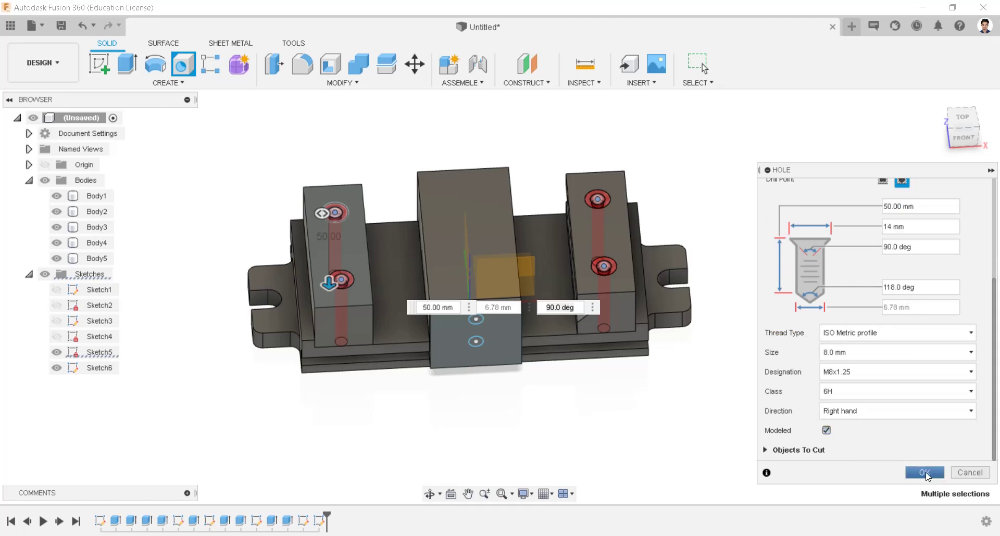
pyautogui.click(925, 472)
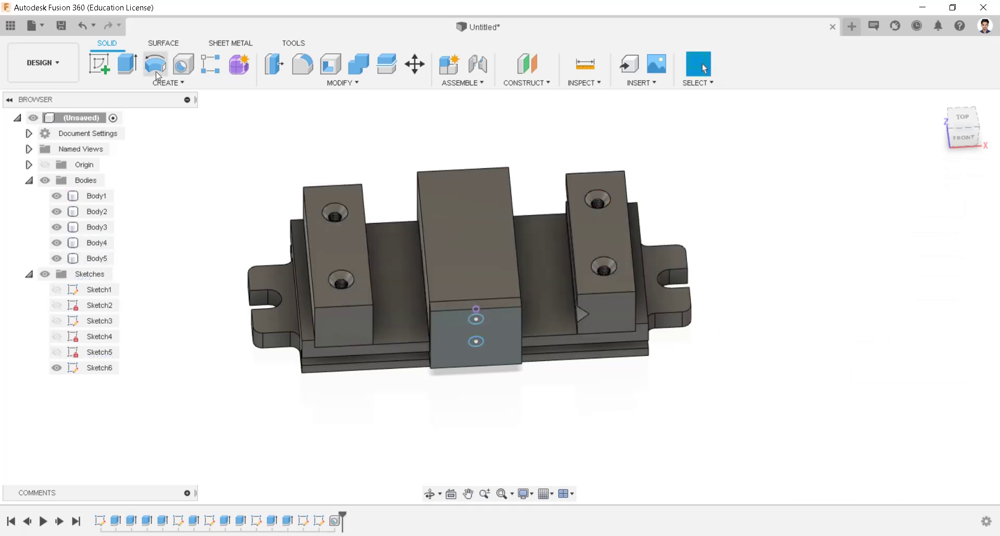
# Step: Place countersunk, tapped holes at the two circle centres on the sliding body's front face
pyautogui.click(183, 64)
pyautogui.click(477, 342)
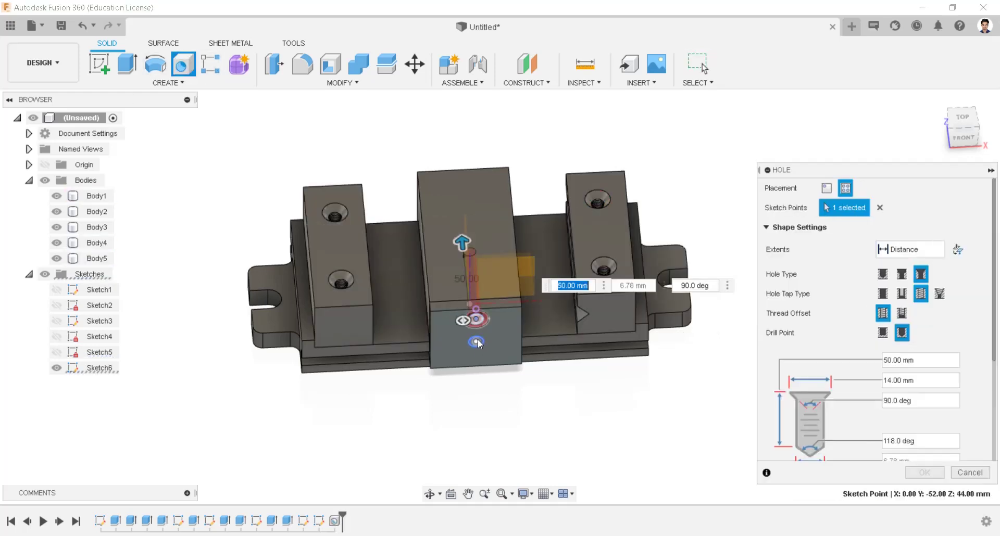
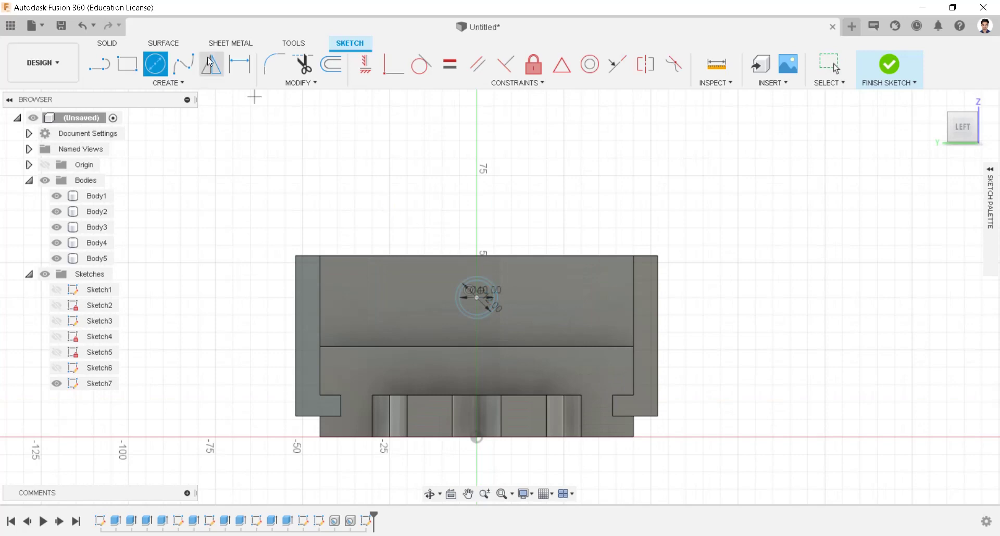
# Step: Dimension the concentric circles' centre 16 mm below the sliding body's top edge
pyautogui.click(240, 64)
pyautogui.scroll(2, 481, 282)
pyautogui.click(472, 308)
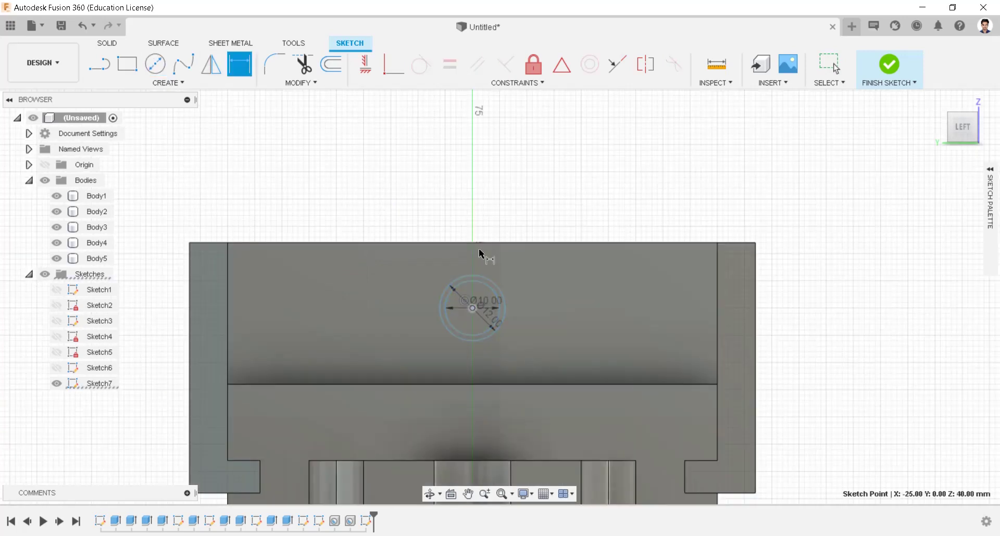
pyautogui.click(479, 242)
pyautogui.click(802, 267)
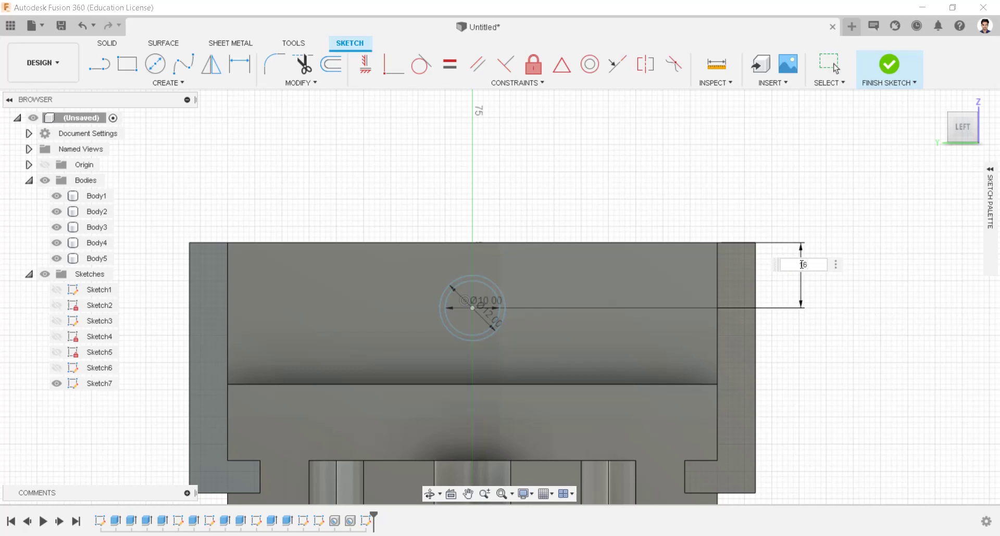
pyautogui.press('Return')
pyautogui.scroll(-2, 570, 350)
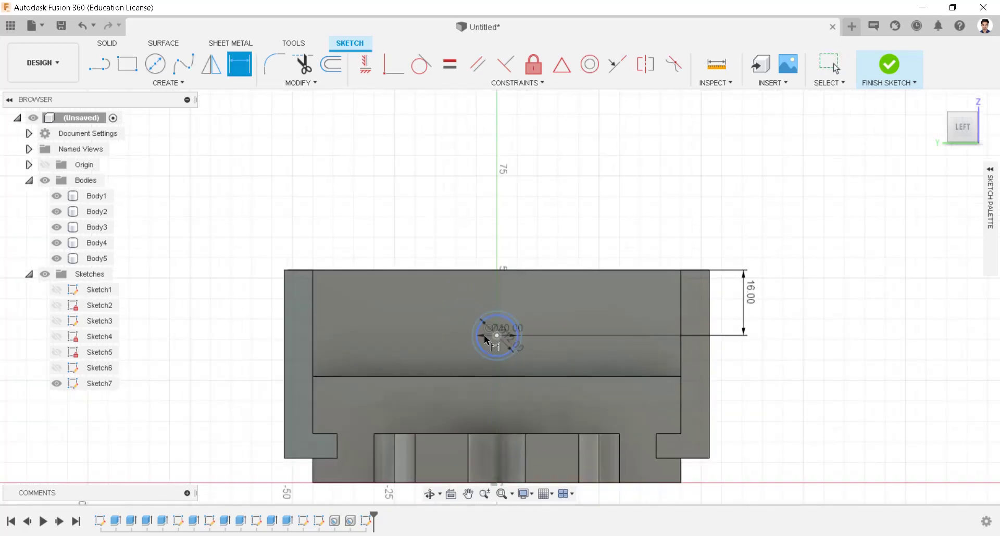
# Step: Finish the sketch and cut a simple hole, 10 mm in diameter and 25 mm deep, at the circles' centre point on the middle block
pyautogui.keyDown('shift'); pyautogui.moveTo(511, 339); pyautogui.dragTo(513, 356, button='middle'); pyautogui.keyUp('shift')
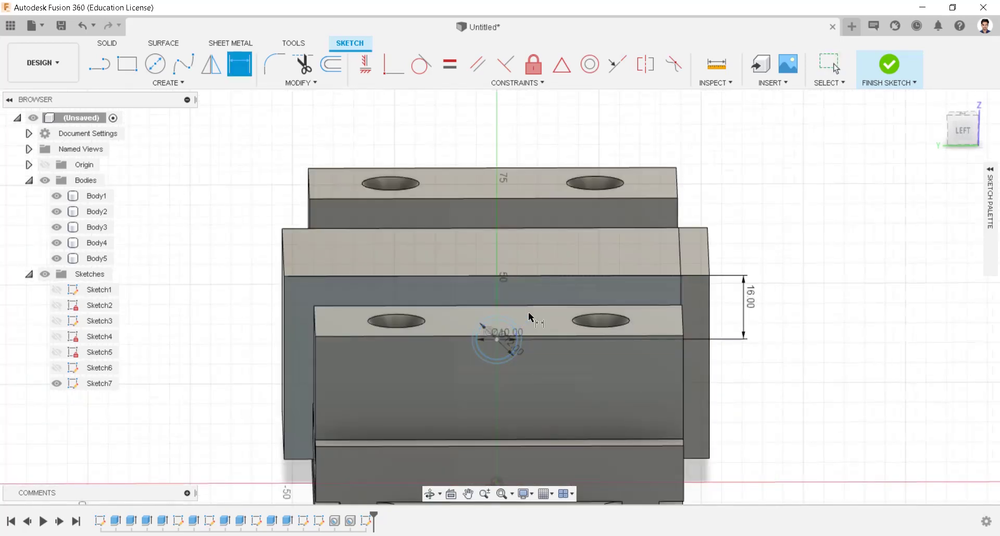
pyautogui.moveTo(529, 315)
pyautogui.keyDown('shift'); pyautogui.mouseDown(button='middle')
pyautogui.moveTo(564, 319)
pyautogui.moveTo(538, 337)
pyautogui.moveTo(585, 372)
pyautogui.moveTo(553, 378)
pyautogui.moveTo(545, 369)
pyautogui.moveTo(544, 321)
pyautogui.mouseUp(button='middle'); pyautogui.keyUp('shift')
pyautogui.click(889, 64)
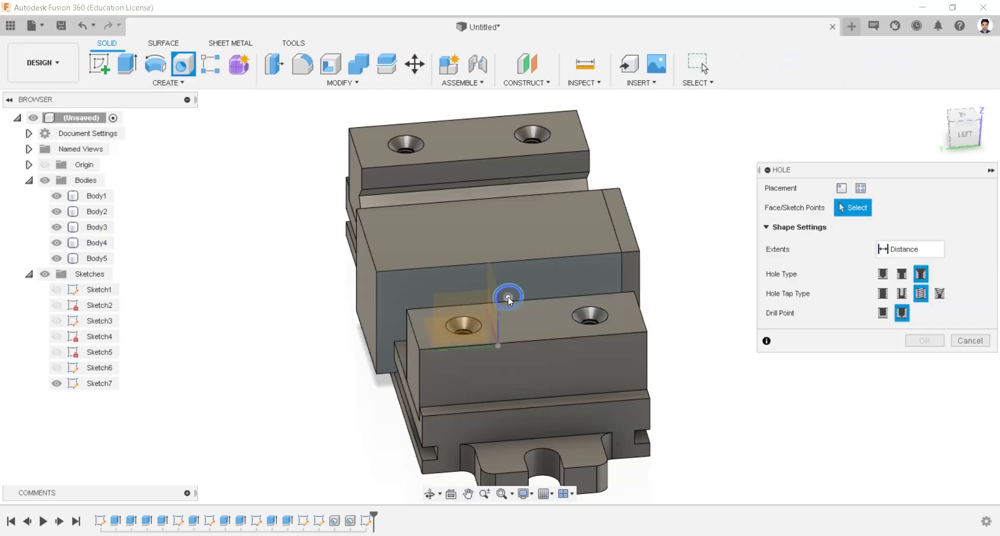
pyautogui.click(508, 297)
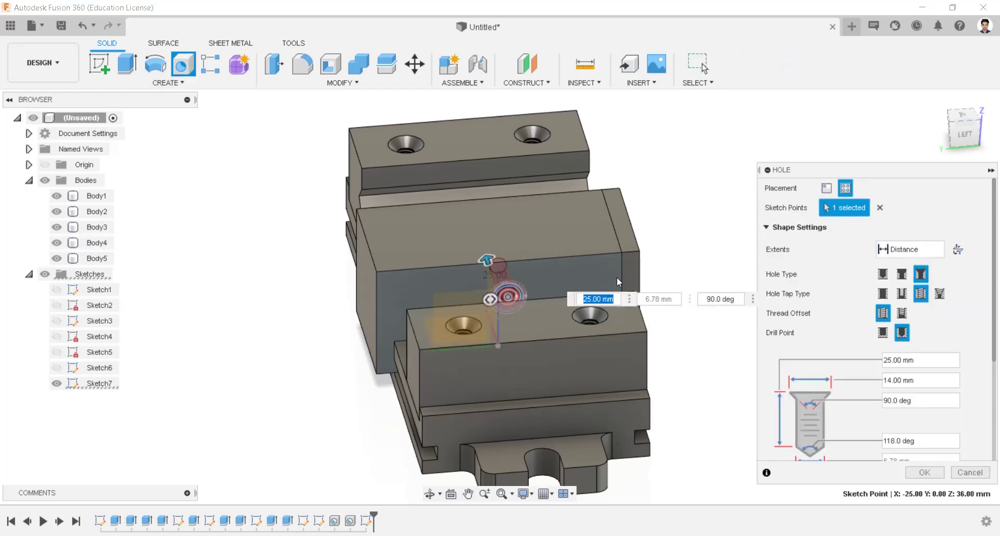
pyautogui.click(886, 294)
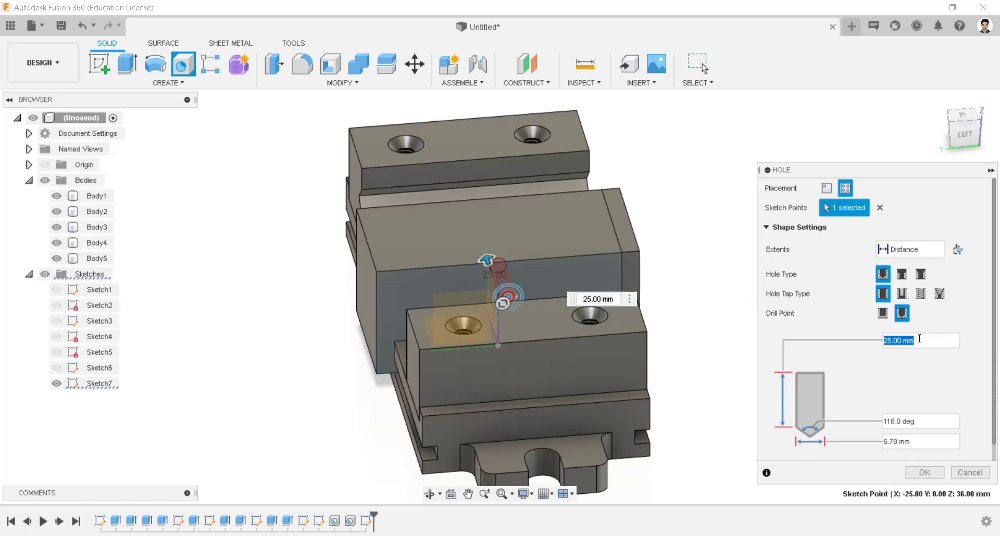
pyautogui.scroll(-1, 937, 396)
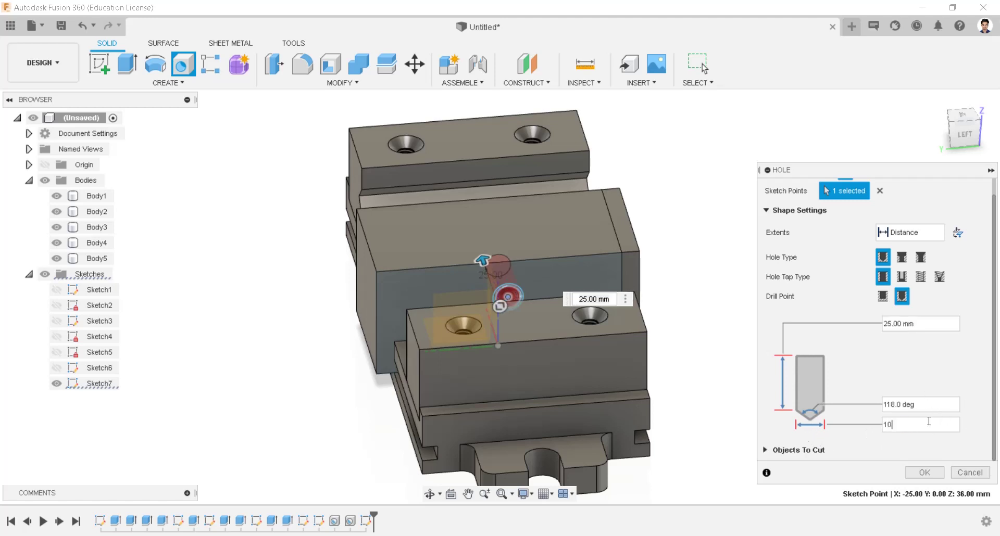
pyautogui.click(924, 473)
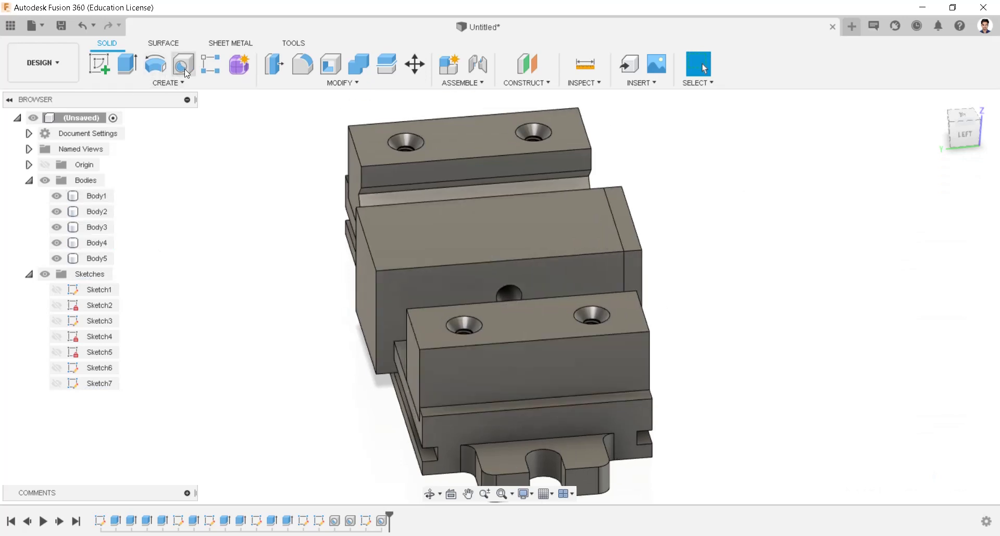
# Step: Place a new hole on the front block's outer face, 16 mm from its upper edge and 45 mm from the side reference edge
pyautogui.click(533, 371)
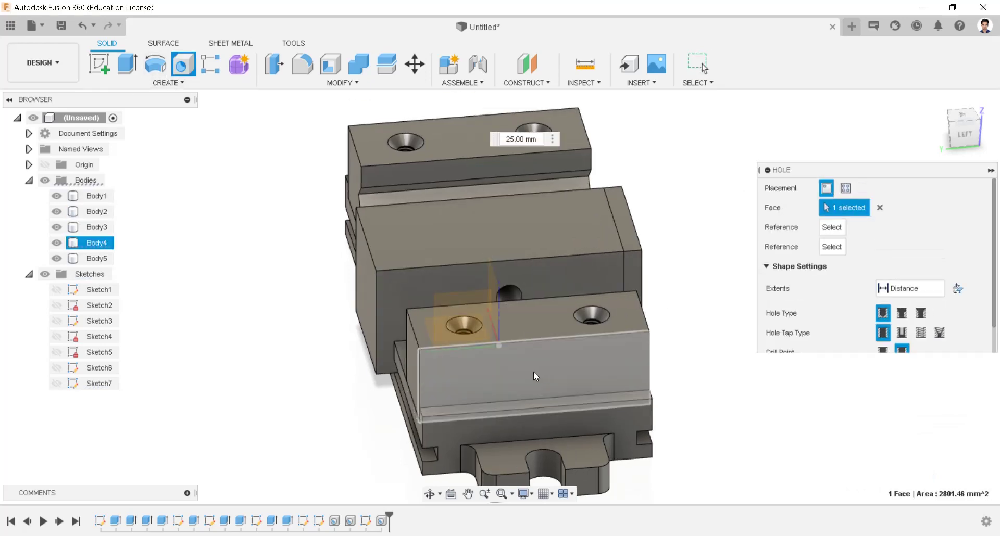
pyautogui.scroll(2, 533, 370)
pyautogui.keyDown('shift'); pyautogui.moveTo(533, 371); pyautogui.dragTo(543, 329, button='middle'); pyautogui.keyUp('shift')
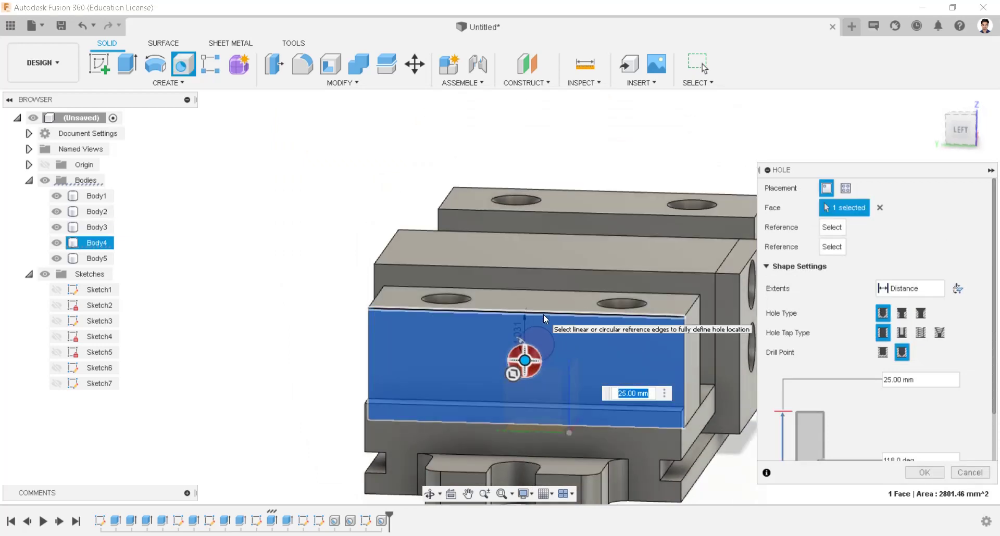
pyautogui.click(542, 314)
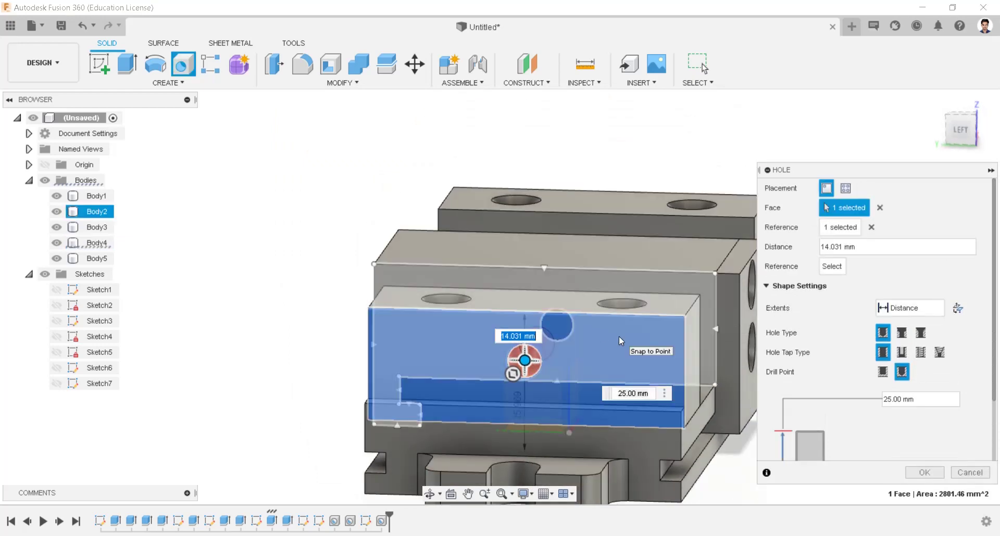
pyautogui.write('16')
pyautogui.press('Return')
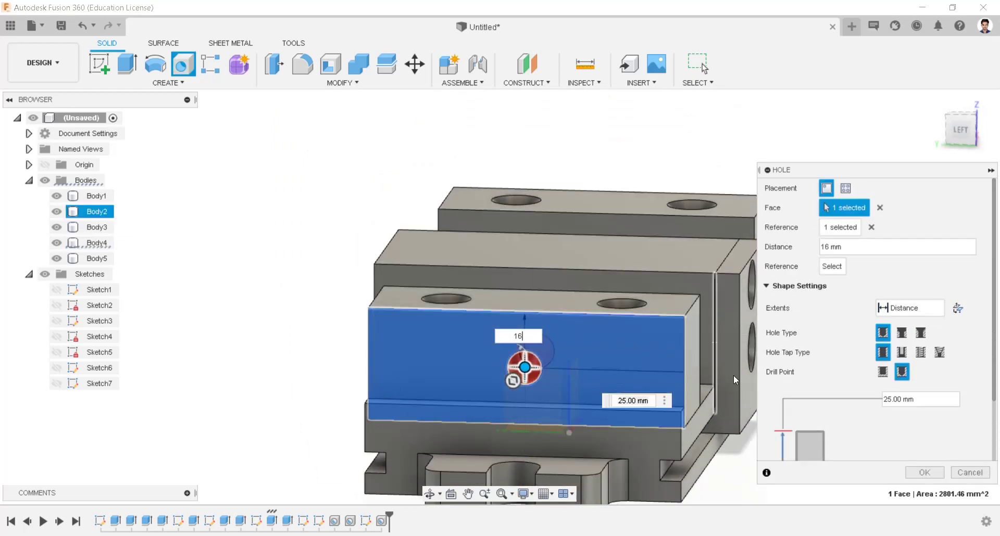
pyautogui.click(685, 360)
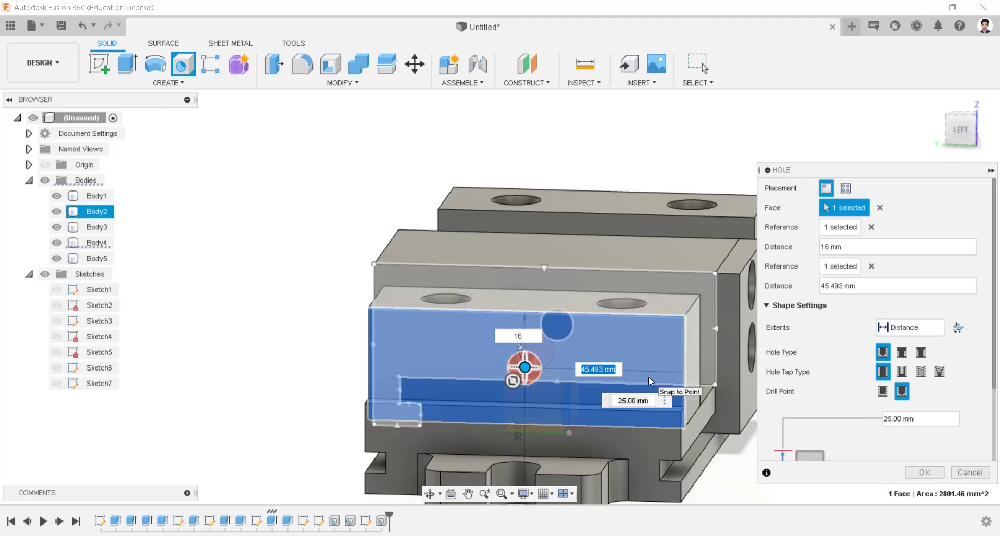
pyautogui.write('45')
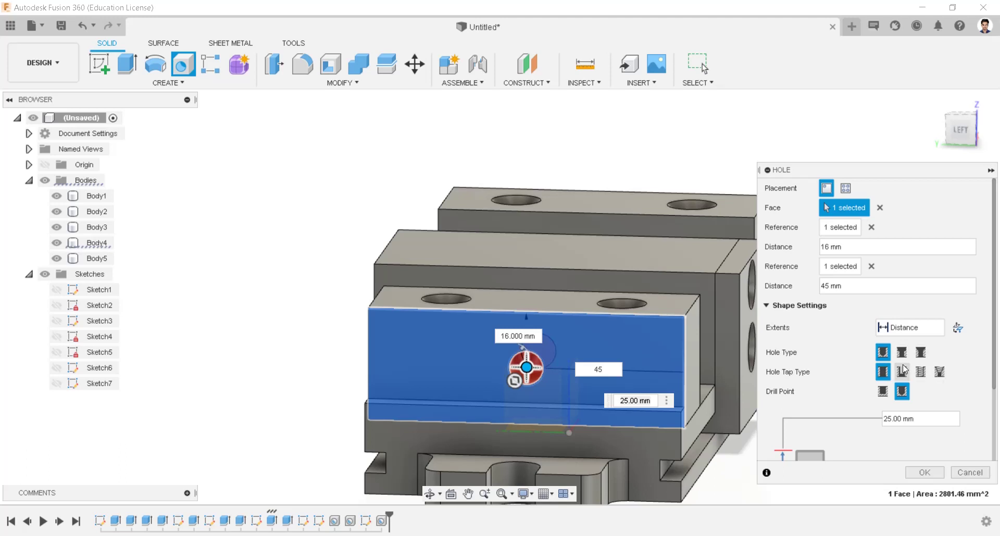
# Step: Make the front block's hole tapped with an ISO Metric profile thread of size 12.0 mm
pyautogui.click(919, 378)
pyautogui.scroll(-5, 912, 417)
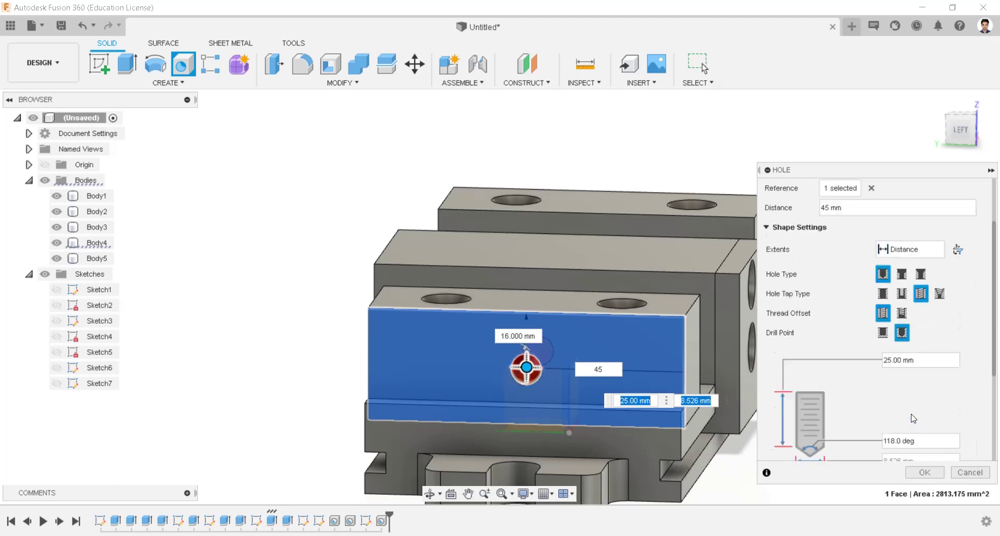
pyautogui.scroll(-2, 922, 364)
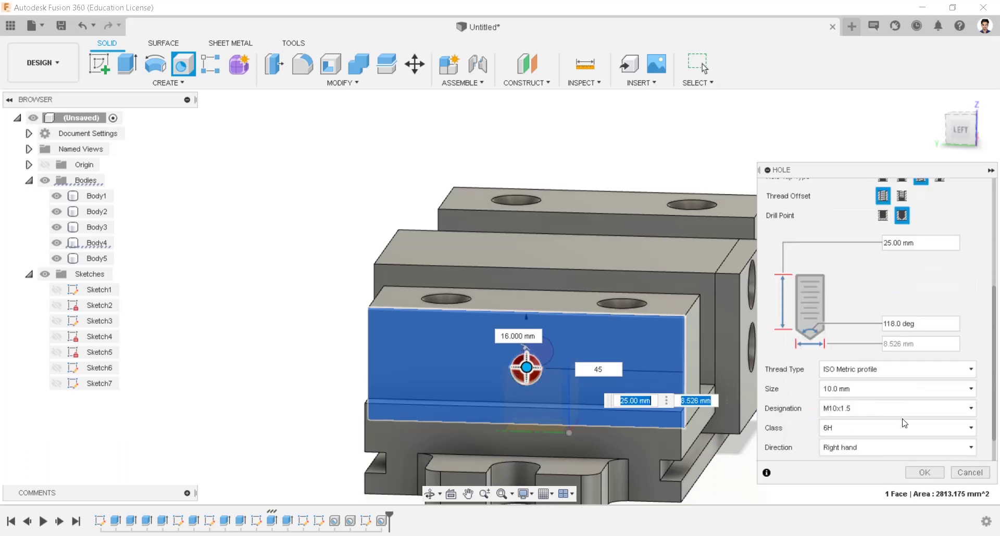
pyautogui.click(867, 390)
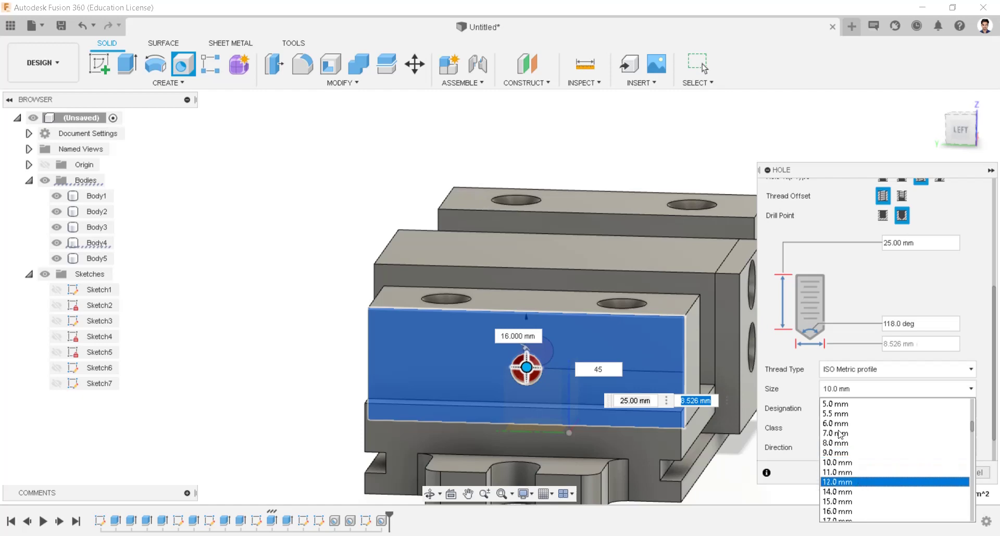
pyautogui.click(860, 472)
# Step: Set the tapped hole's depth to 40 mm so it passes through the front block, and create it with a modeled thread
pyautogui.keyDown('shift'); pyautogui.moveTo(645, 304); pyautogui.dragTo(620, 399, button='middle'); pyautogui.keyUp('shift')
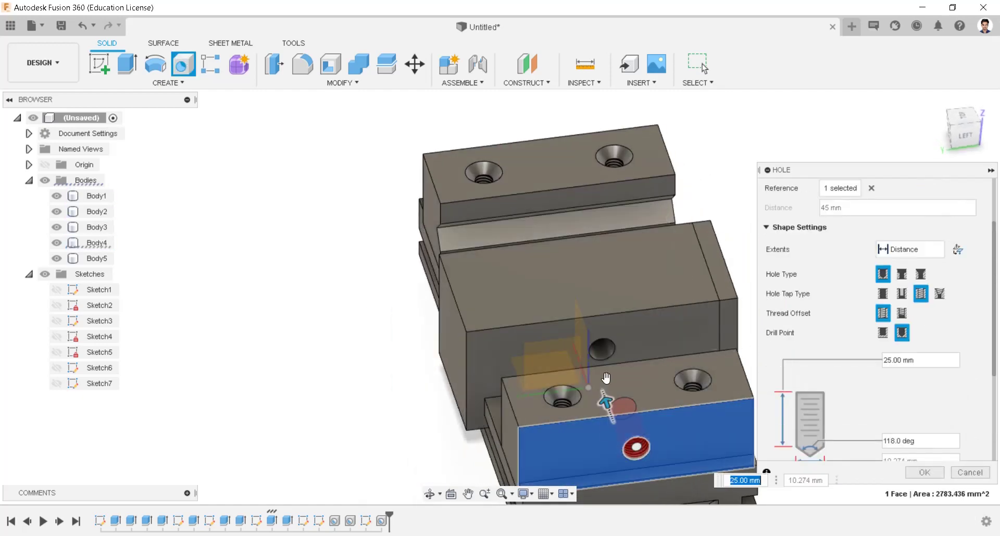
pyautogui.moveTo(605, 399); pyautogui.dragTo(603, 376)
pyautogui.scroll(-3, 641, 371)
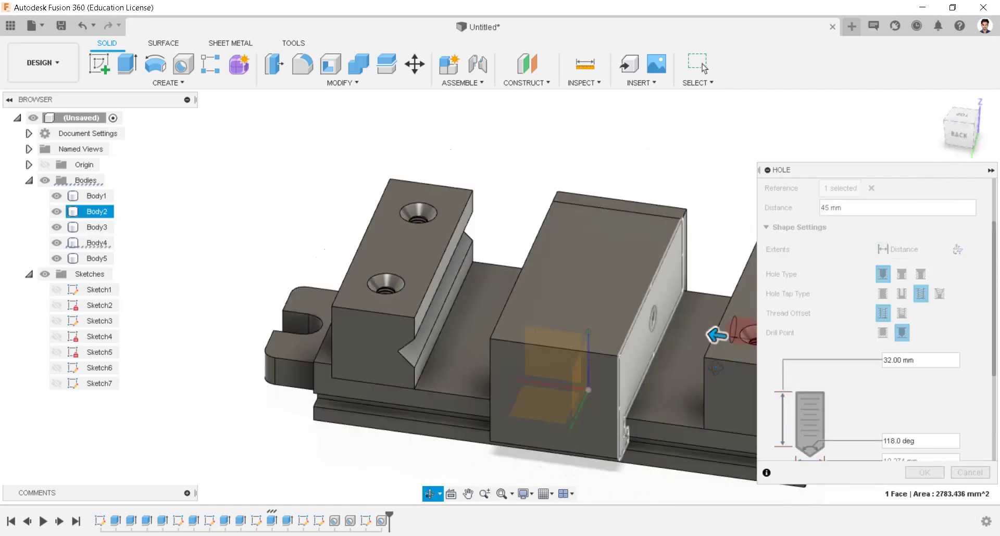
pyautogui.keyDown('shift'); pyautogui.moveTo(642, 372); pyautogui.dragTo(542, 317, button='middle'); pyautogui.keyUp('shift')
pyautogui.scroll(5, 542, 316)
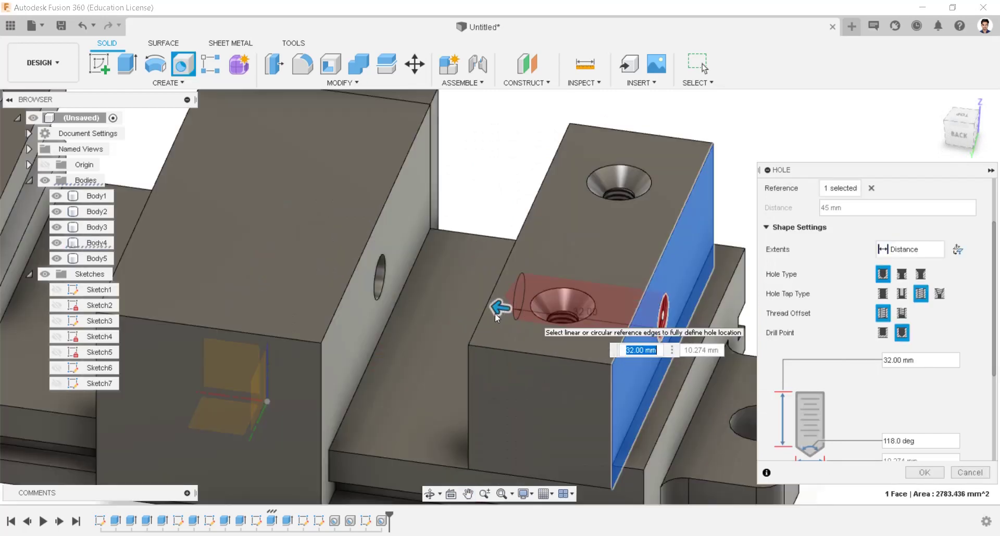
pyautogui.moveTo(494, 313); pyautogui.dragTo(473, 298)
pyautogui.scroll(-3, 898, 445)
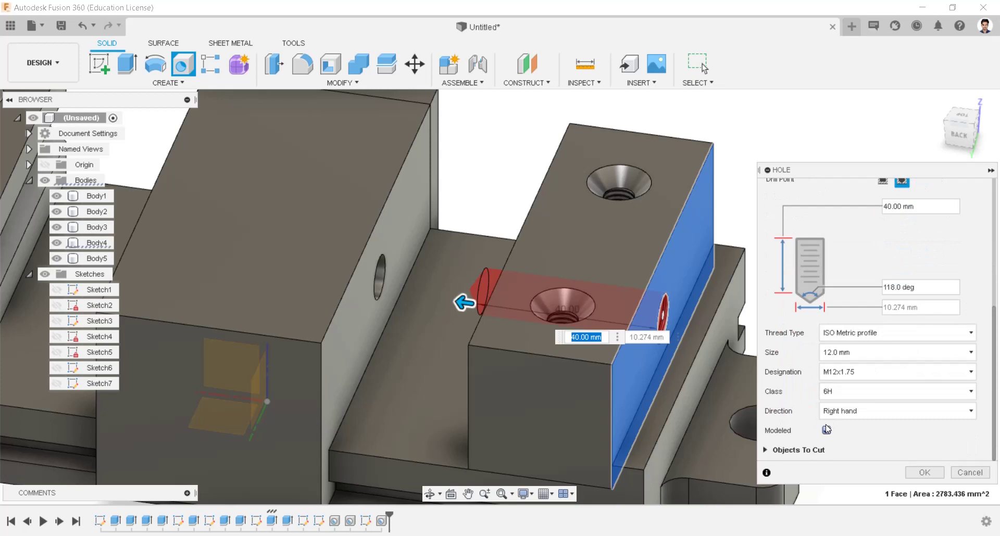
pyautogui.click(924, 472)
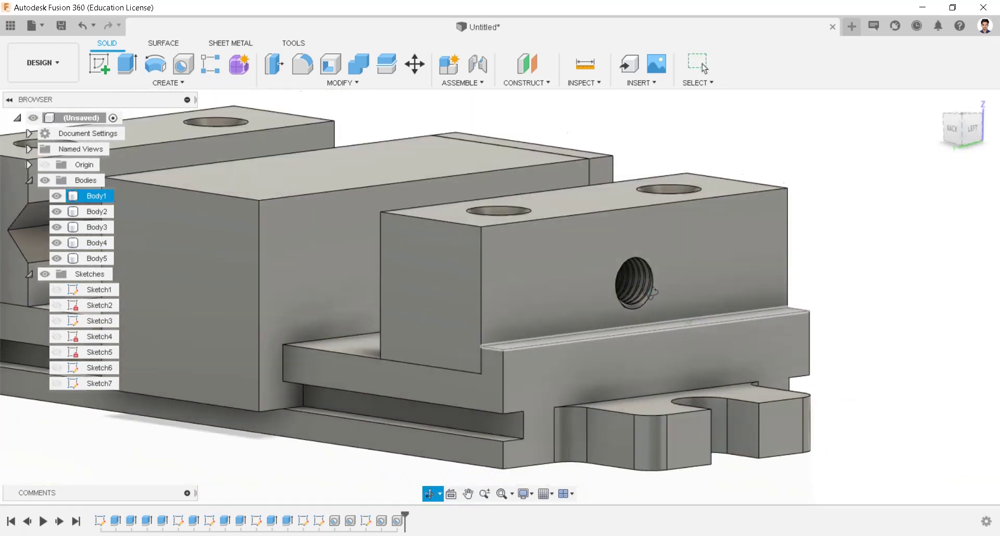
# Step: Show Sketch7 with the concentric circles on the middle block's face
pyautogui.click(702, 64)
pyautogui.scroll(5, 650, 292)
pyautogui.scroll(-2, 654, 291)
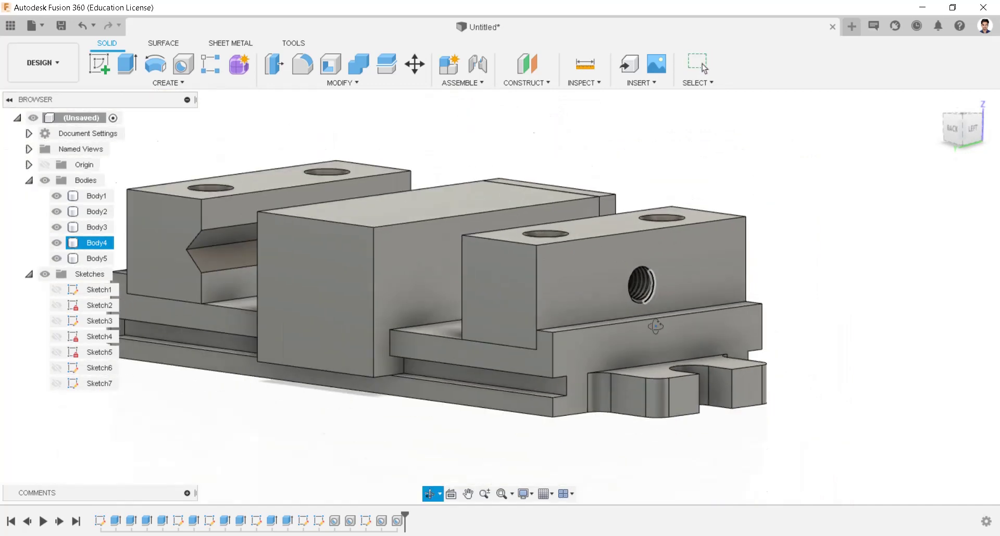
pyautogui.keyDown('shift'); pyautogui.moveTo(653, 289); pyautogui.dragTo(484, 315, button='middle'); pyautogui.keyUp('shift')
pyautogui.click(55, 379)
pyautogui.click(417, 304)
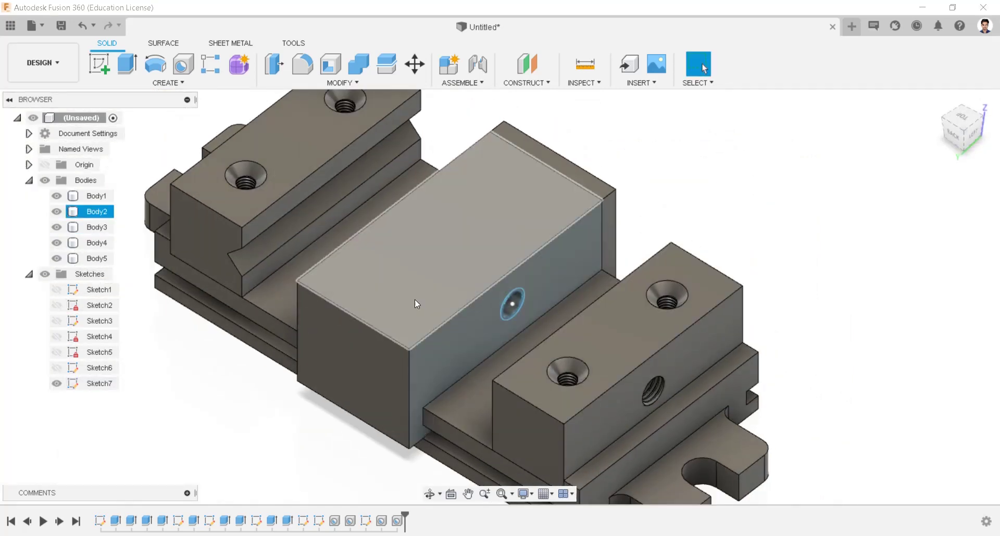
pyautogui.scroll(-3, 417, 308)
pyautogui.moveTo(439, 236); pyautogui.dragTo(451, 212, button='middle')
pyautogui.press('Escape')
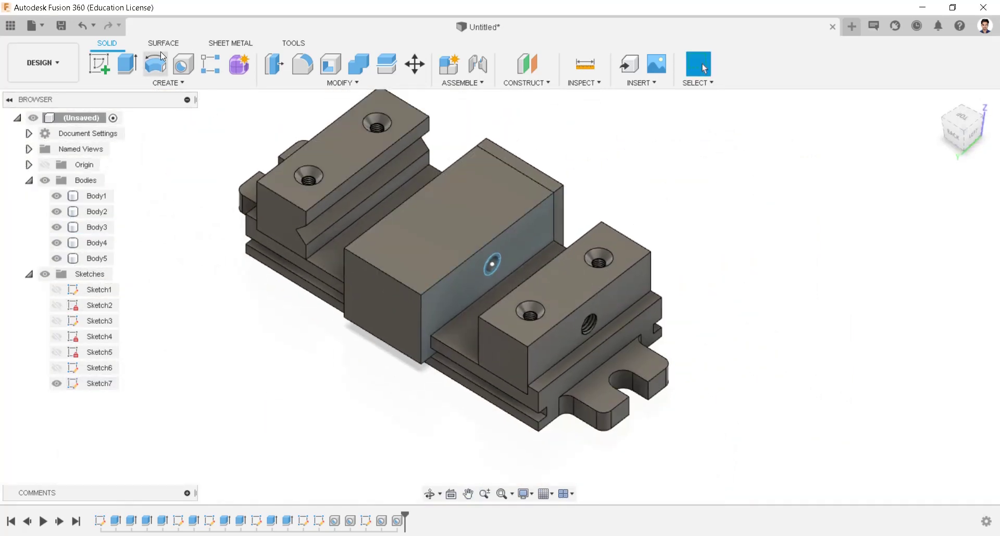
# Step: Extrude the inner circle of Sketch7 by -24 mm into the middle block as a new body
pyautogui.click(127, 64)
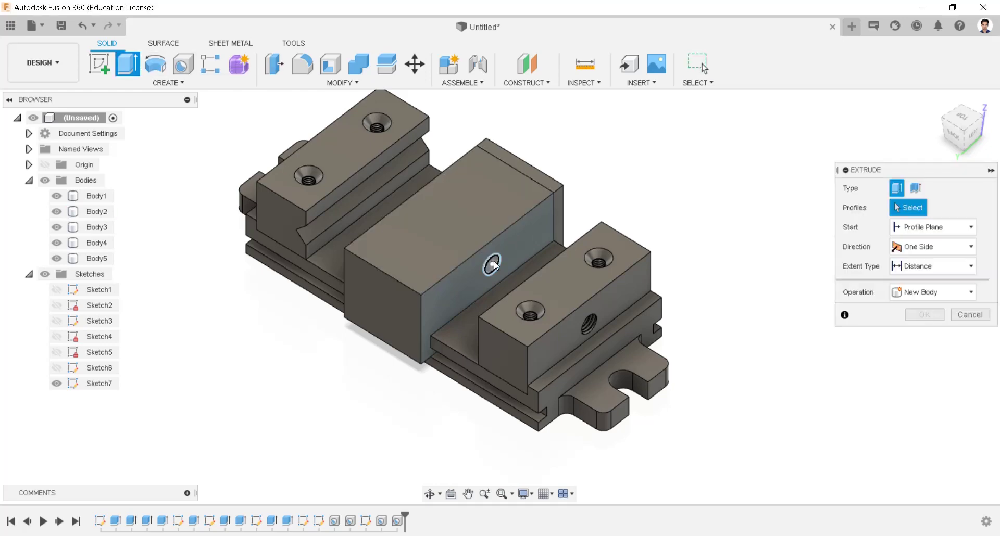
pyautogui.click(493, 264)
pyautogui.scroll(3, 492, 264)
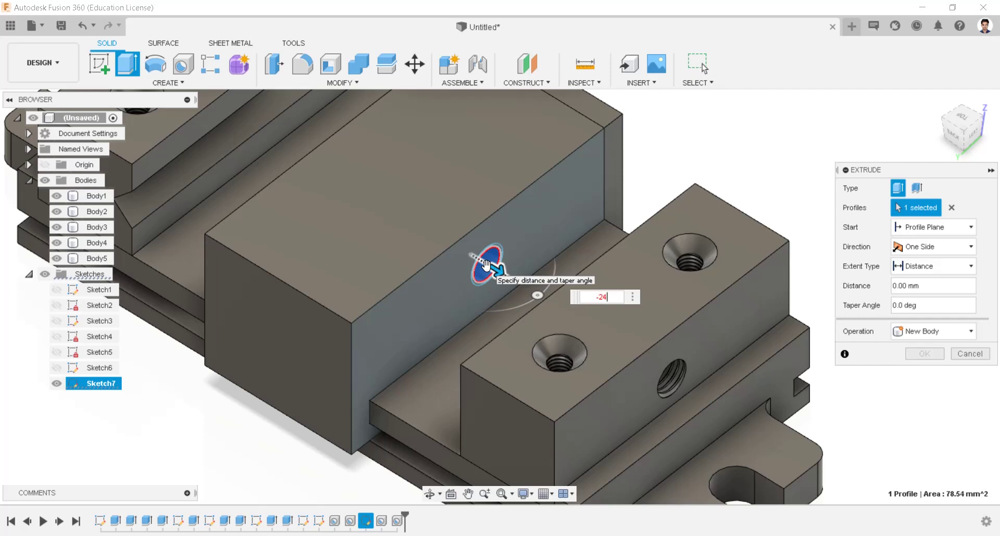
pyautogui.write('-24')
pyautogui.press('Return')
pyautogui.click(932, 332)
pyautogui.click(919, 341)
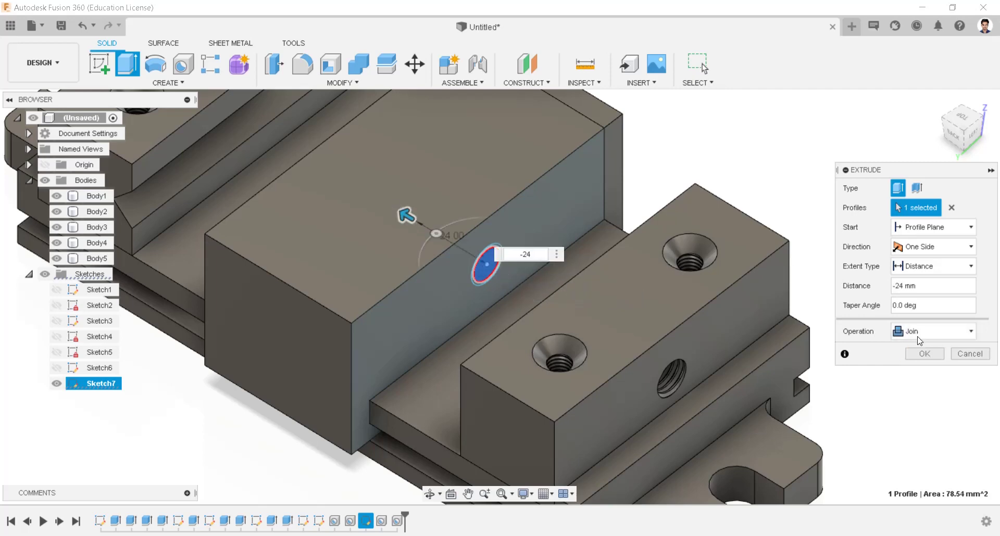
pyautogui.click(919, 341)
pyautogui.click(918, 387)
pyautogui.click(925, 353)
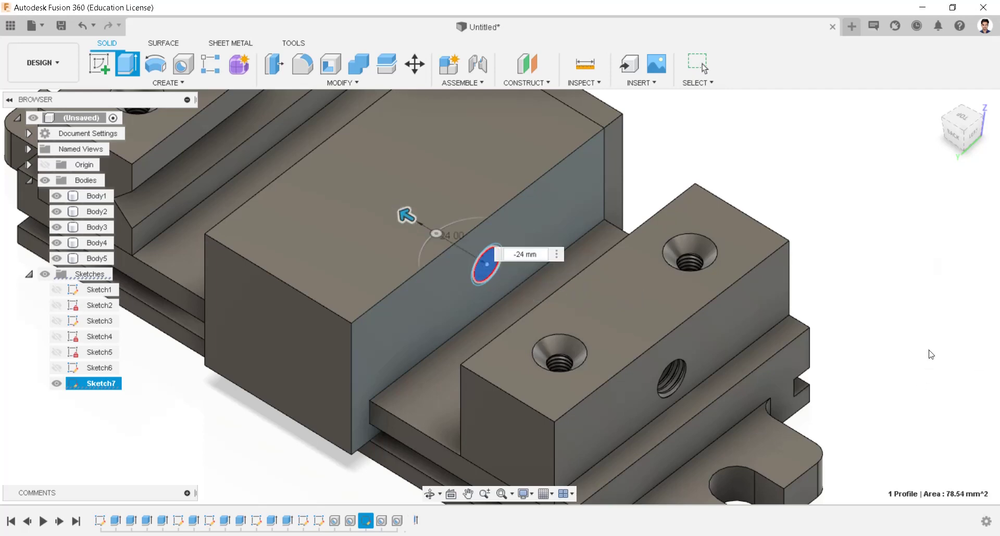
# Step: Isolate the new cylinder body and show Sketch7 again
pyautogui.rightClick(99, 279)
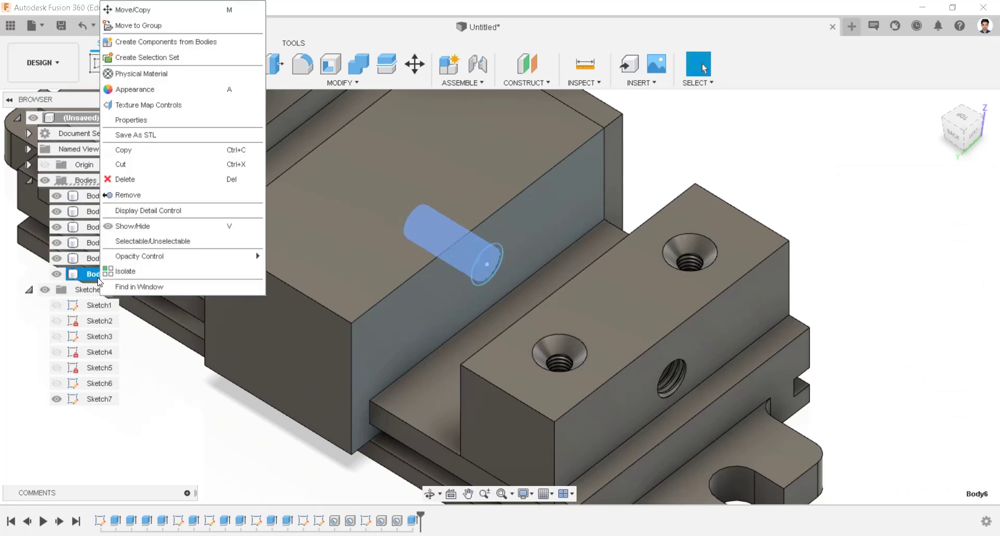
pyautogui.click(128, 271)
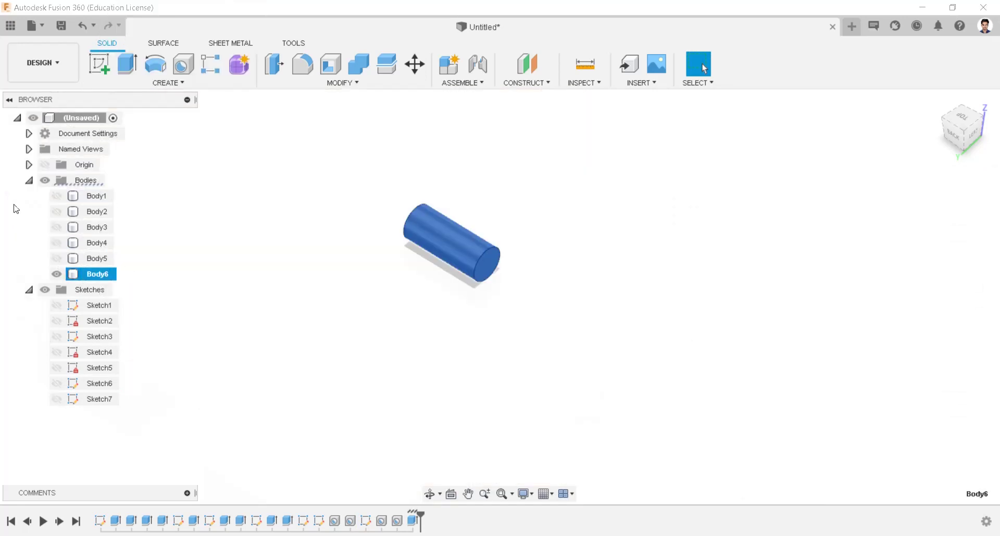
pyautogui.click(57, 400)
pyautogui.click(241, 293)
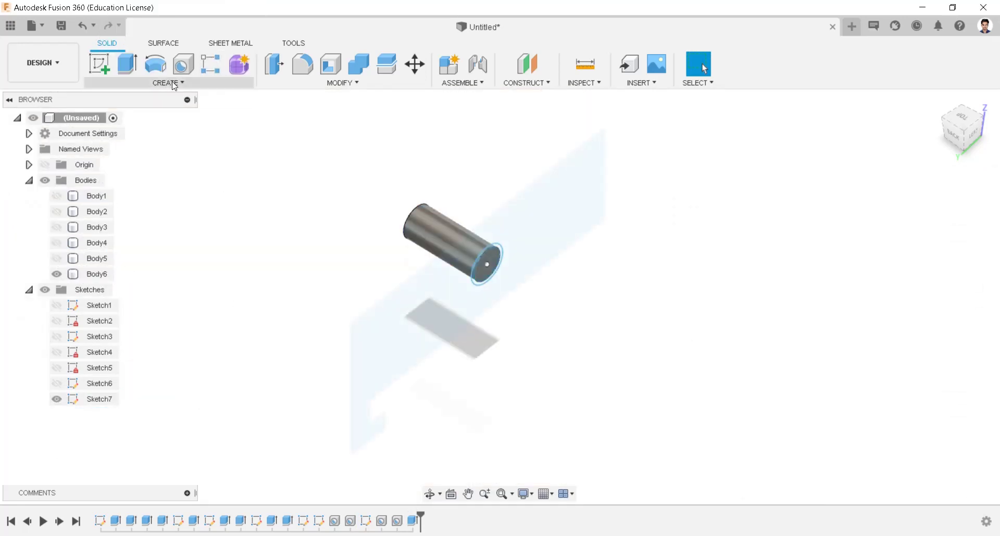
# Step: Extrude both circle profiles of Sketch7 outward 116 mm, joined to the cylinder
pyautogui.click(127, 63)
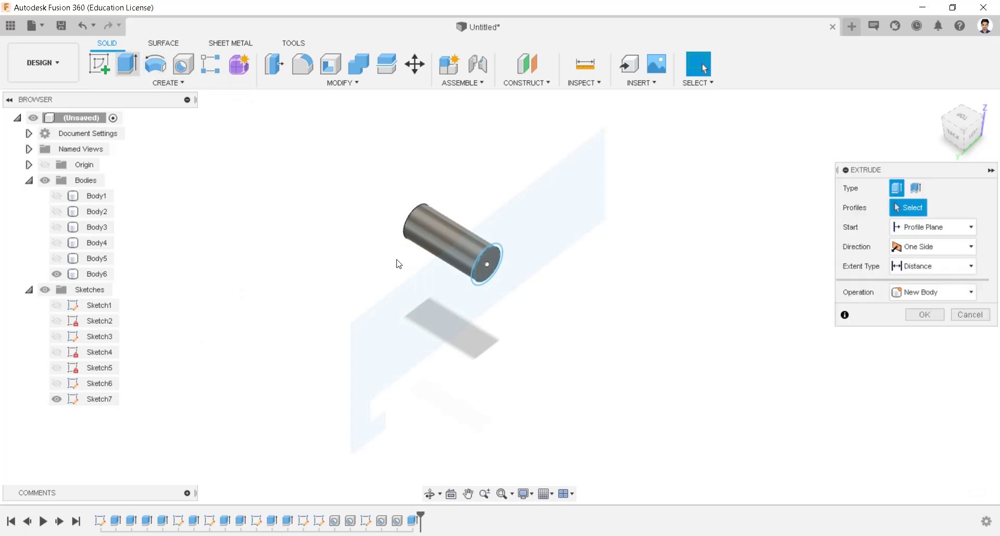
pyautogui.click(488, 262)
pyautogui.click(500, 251)
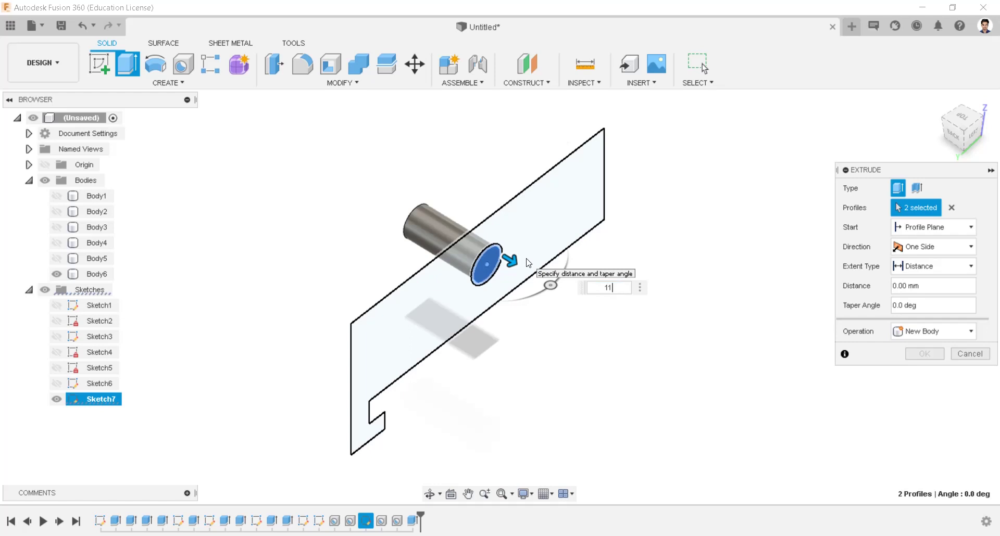
pyautogui.write('116')
pyautogui.press('Return')
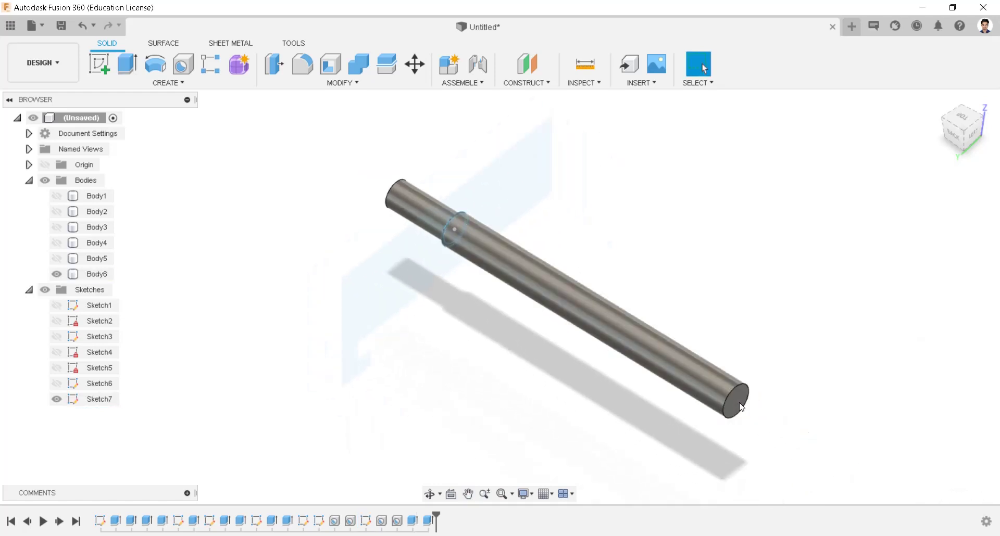
# Step: Sketch a 6 x 6 mm center rectangle on the end face of the rod's thicker section, centered on its axis
pyautogui.rightClick(739, 405)
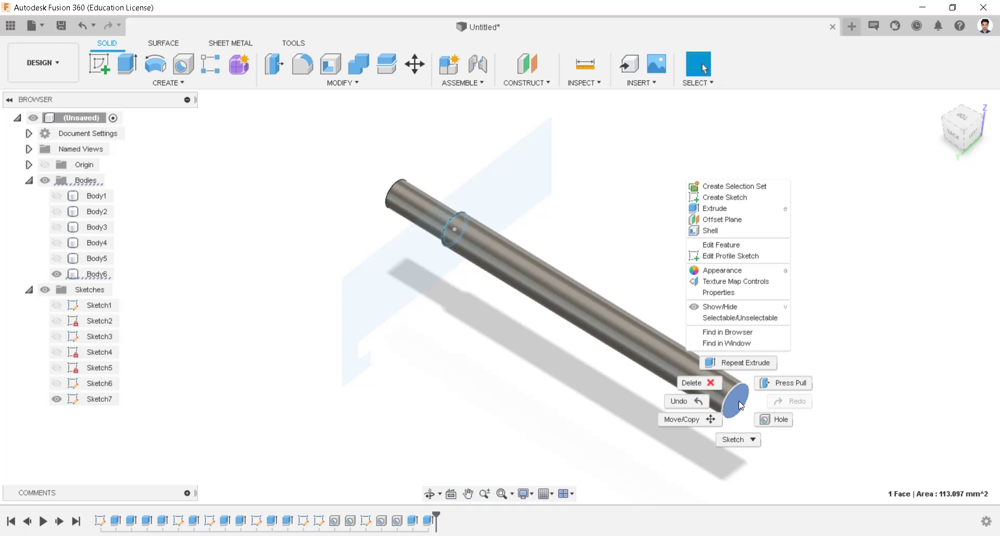
pyautogui.click(723, 202)
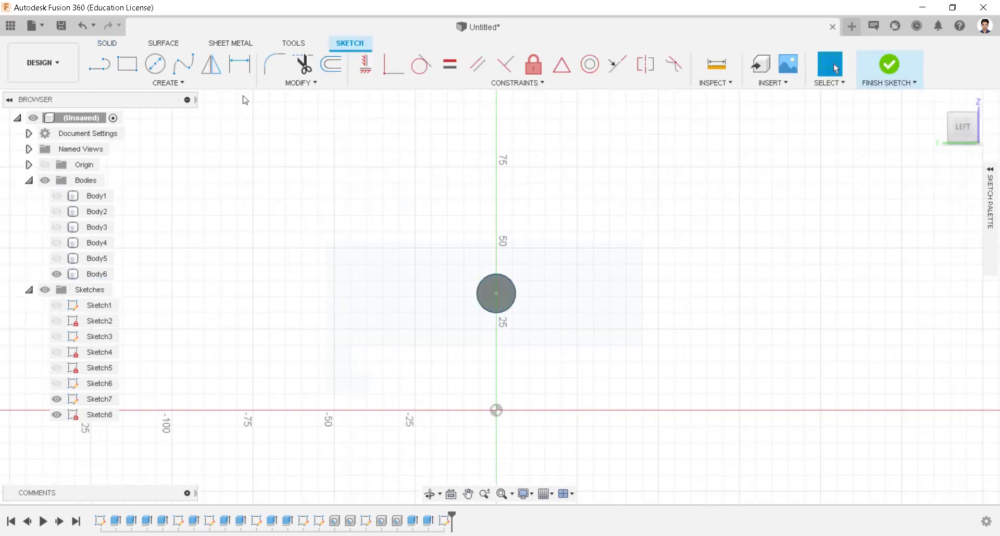
pyautogui.click(124, 65)
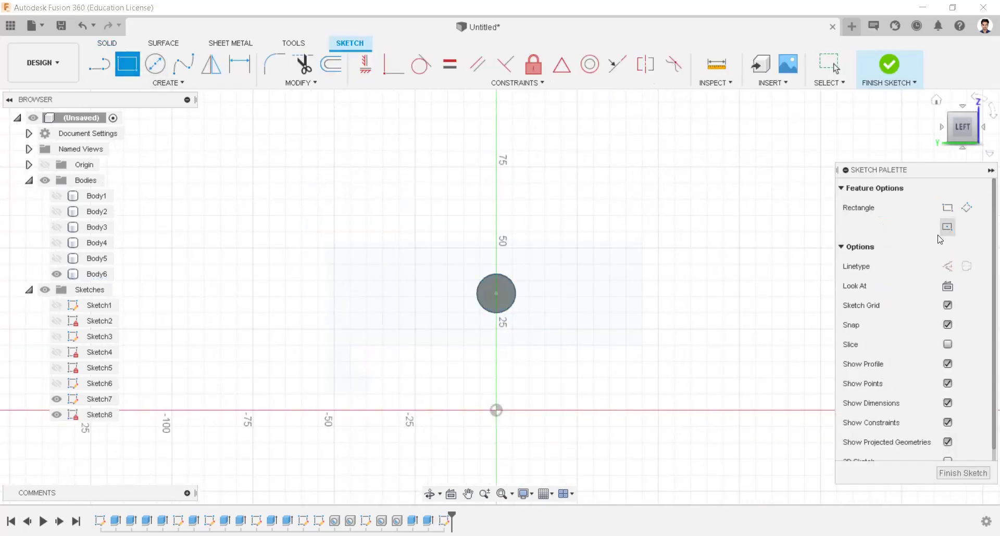
pyautogui.click(496, 294)
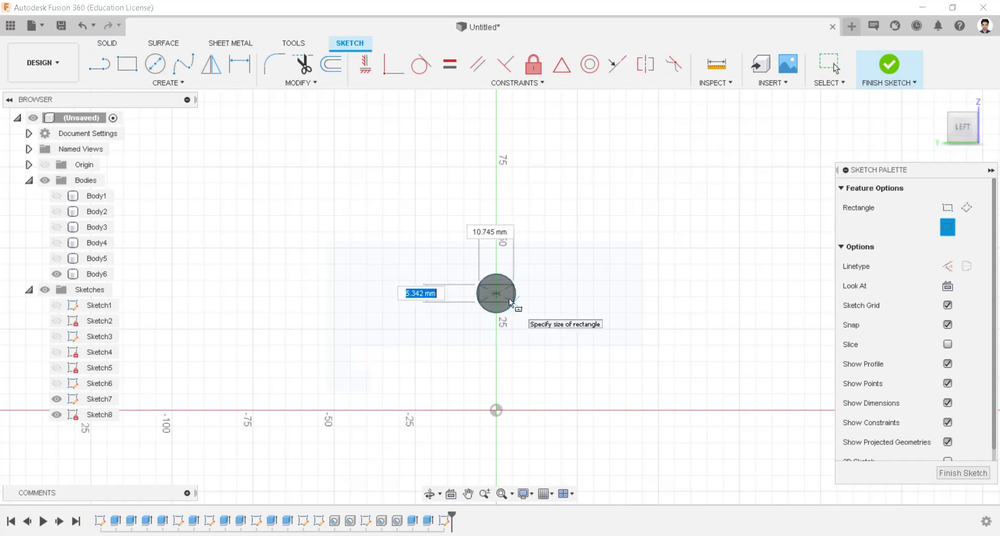
pyautogui.write('6')
pyautogui.press('Tab')
pyautogui.write('6')
pyautogui.press('Return')
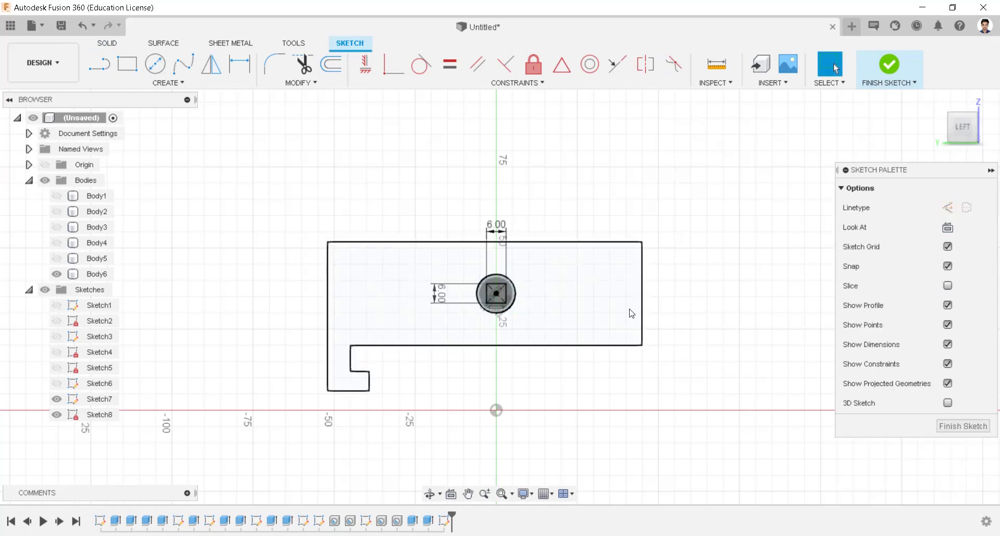
pyautogui.click(886, 66)
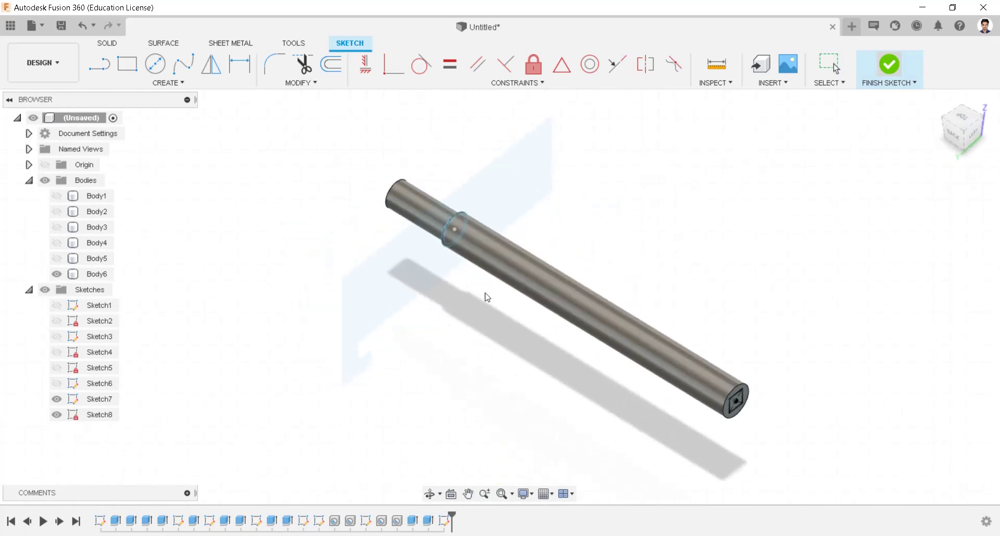
# Step: Extrude the square profile 20 mm outward from the rod's end, joined to the rod
pyautogui.click(127, 65)
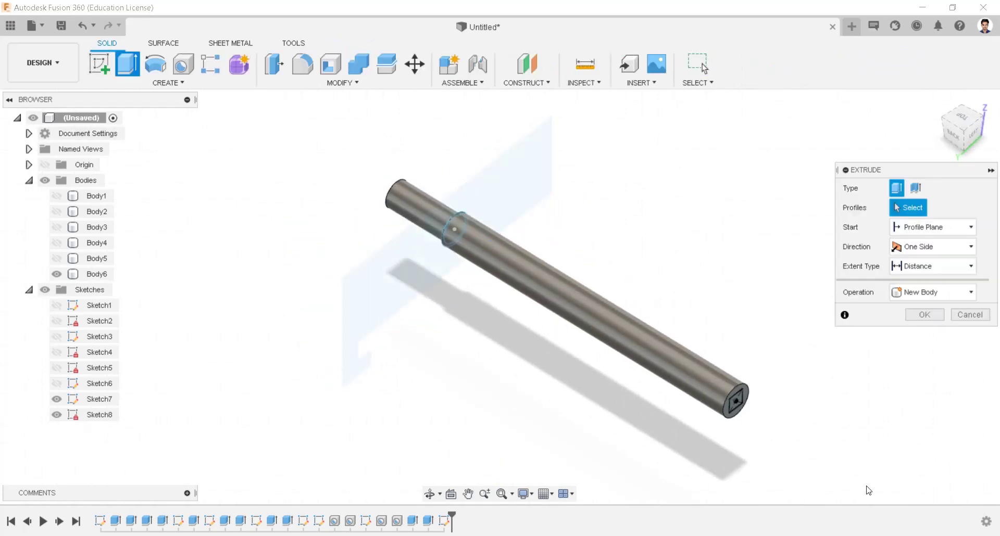
pyautogui.click(750, 406)
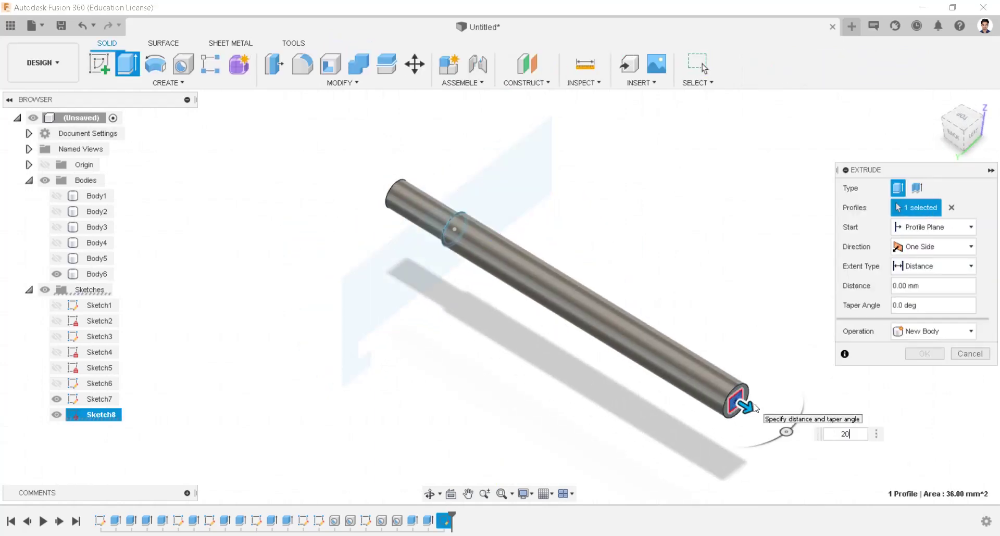
pyautogui.click(923, 354)
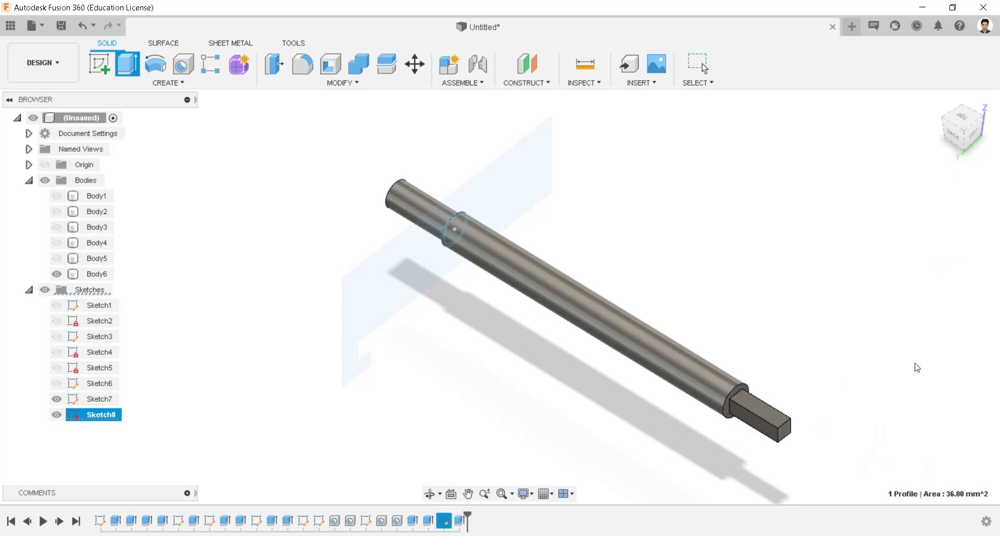
# Step: Add a modeled, full-length M12x1.75 ISO metric right-hand thread to the rod's thicker cylindrical section
pyautogui.scroll(-2, 391, 150)
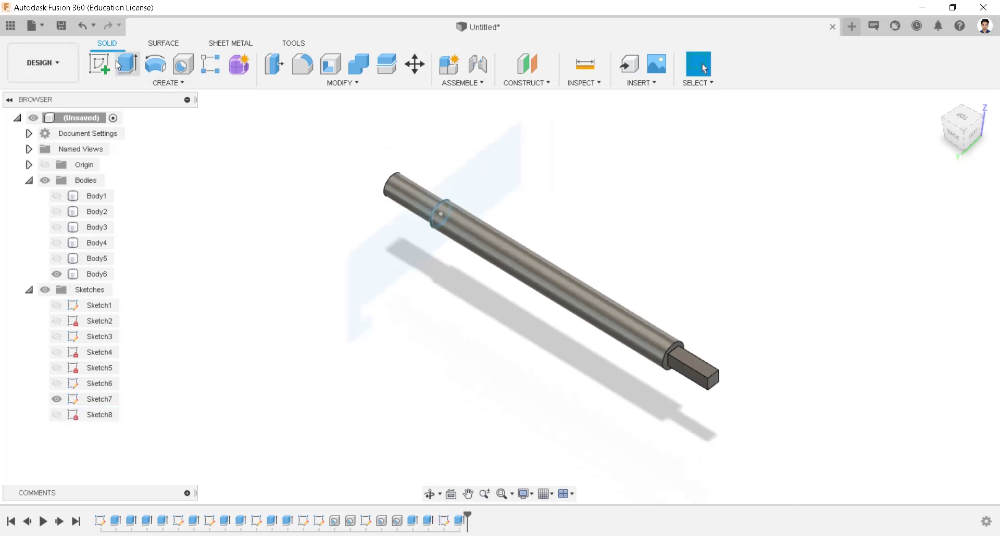
pyautogui.click(130, 83)
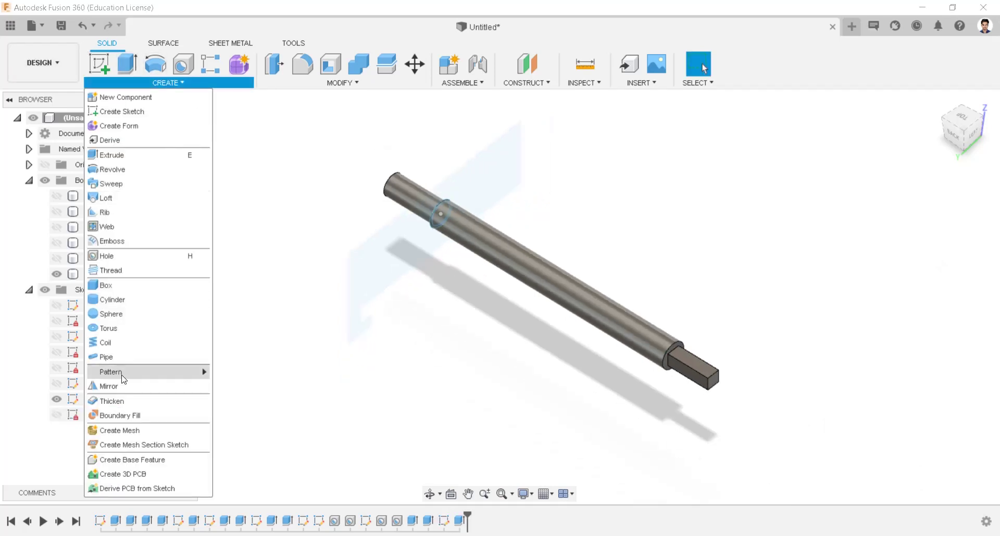
pyautogui.click(140, 271)
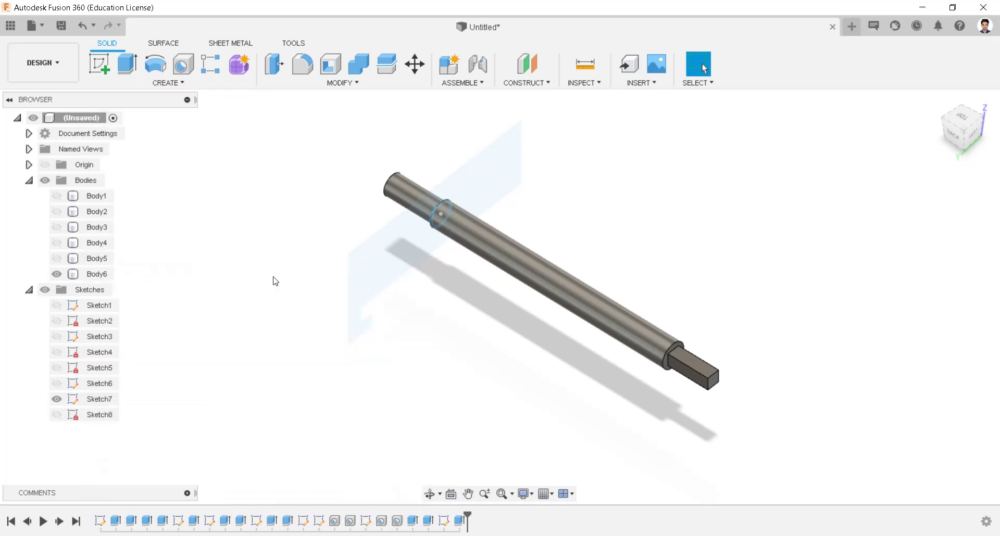
pyautogui.click(474, 239)
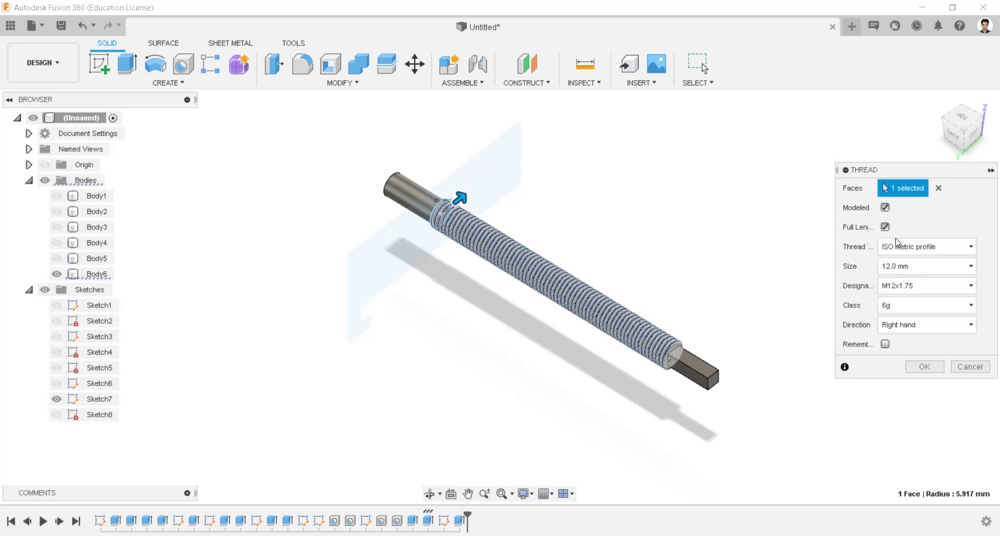
pyautogui.click(918, 366)
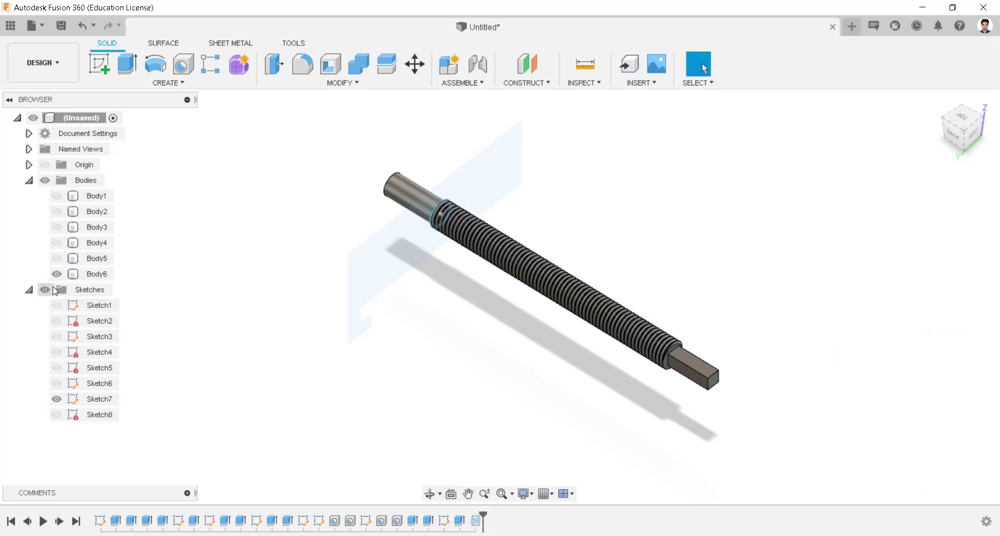
# Step: Unisolate the threaded rod to show all vise bodies, hide Sketch7 and fit the whole model in view
pyautogui.rightClick(90, 274)
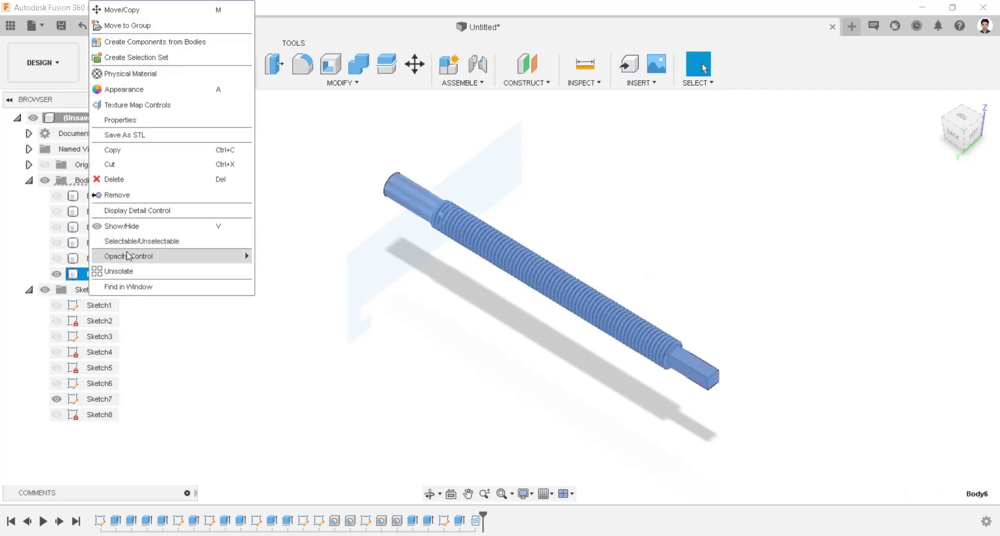
pyautogui.click(120, 266)
pyautogui.click(56, 398)
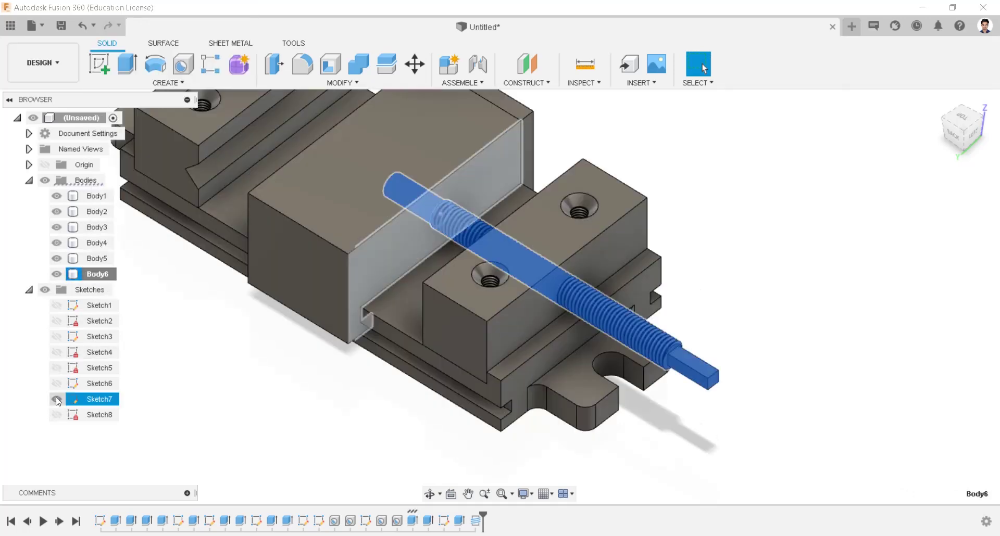
pyautogui.press('F6')
pyautogui.click(747, 294)
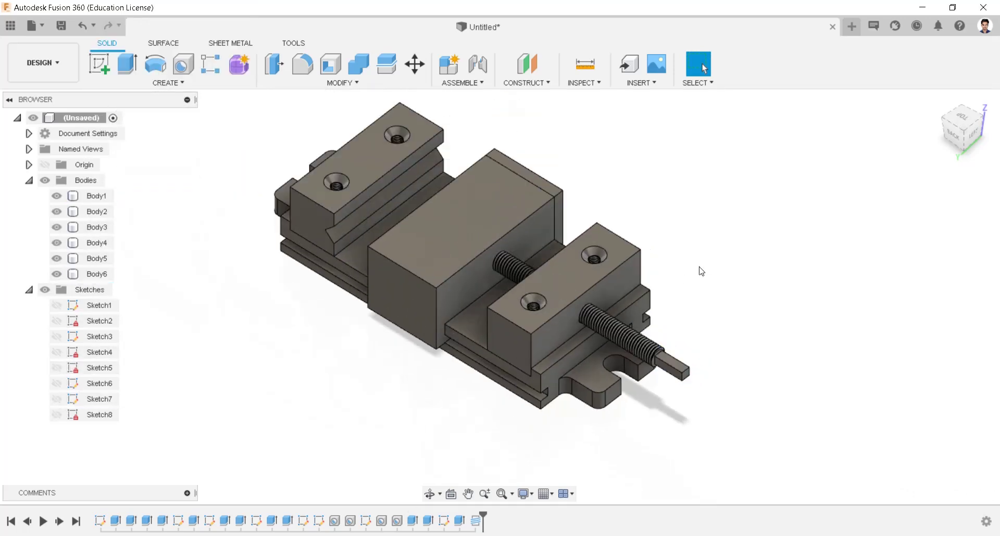
# Step: Sketch a 14 mm circle on the top face of the rod-side end block, concentric with one countersunk hole
pyautogui.keyDown('shift'); pyautogui.moveTo(701, 271); pyautogui.dragTo(701, 259, button='middle'); pyautogui.keyUp('shift')
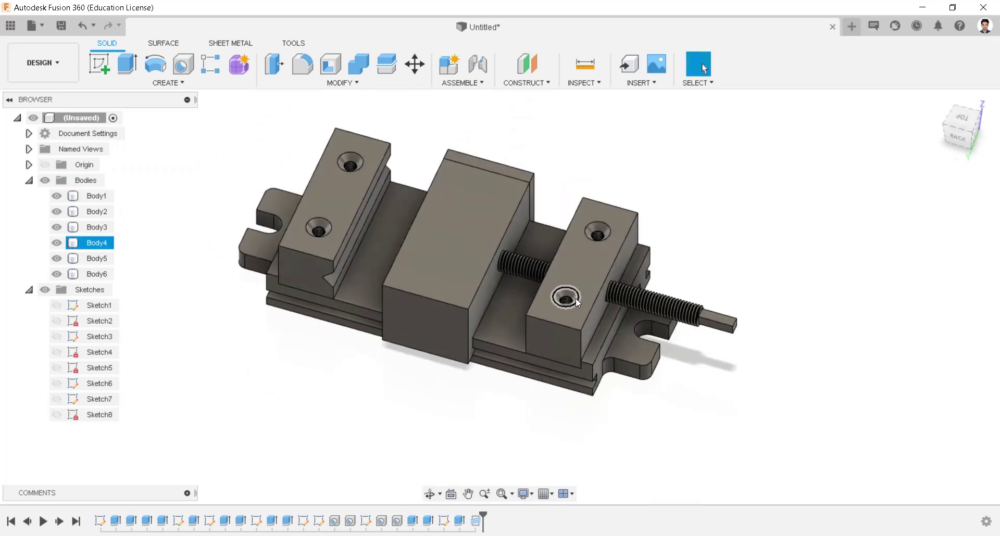
pyautogui.click(591, 285)
pyautogui.rightClick(591, 285)
pyautogui.click(591, 350)
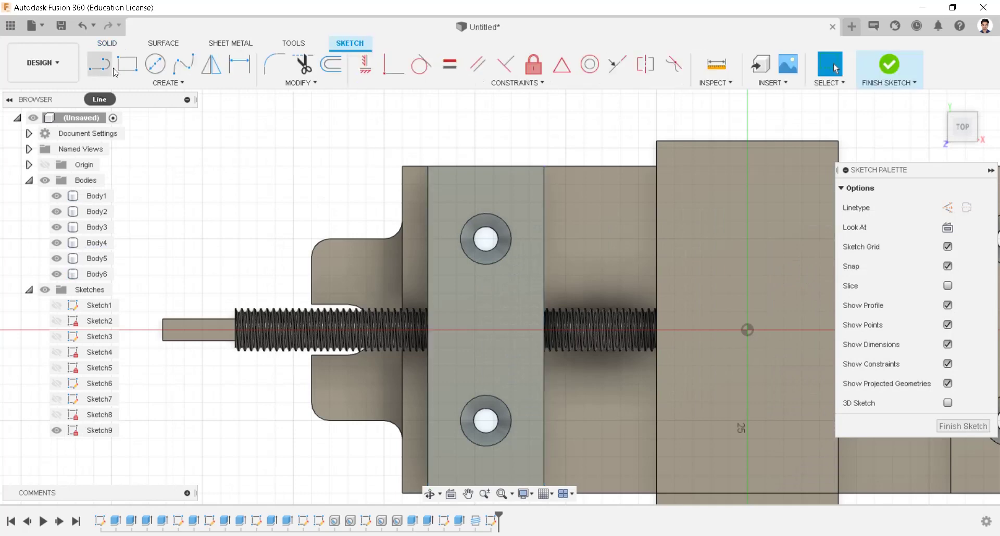
pyautogui.click(155, 64)
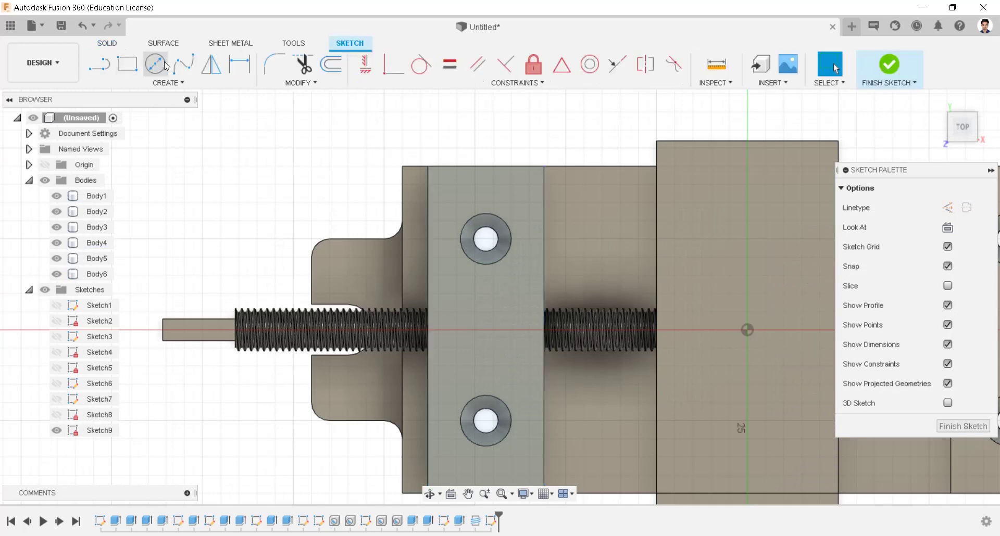
pyautogui.click(488, 243)
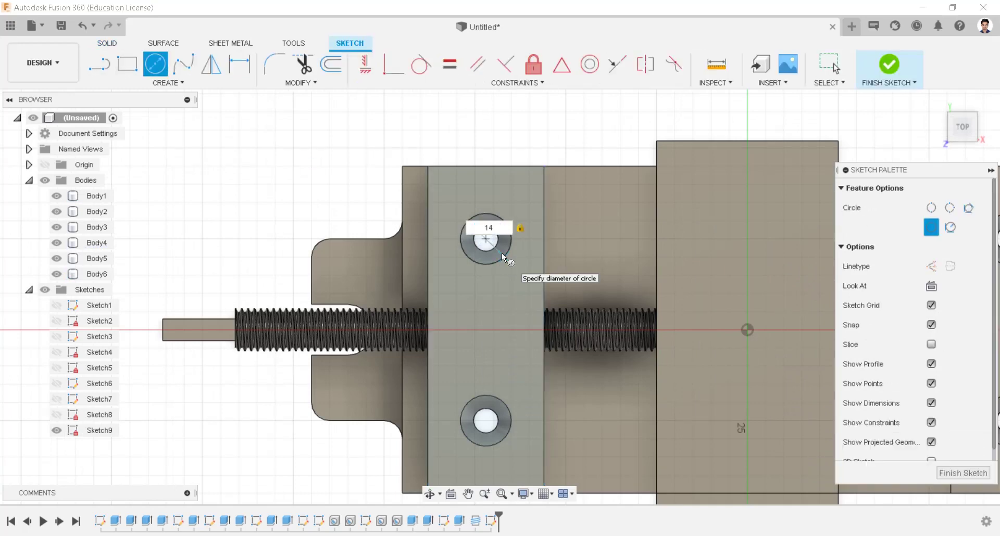
pyautogui.press('Return')
pyautogui.keyDown('shift'); pyautogui.moveTo(545, 269); pyautogui.dragTo(556, 204, button='middle'); pyautogui.keyUp('shift')
pyautogui.scroll(2, 556, 204)
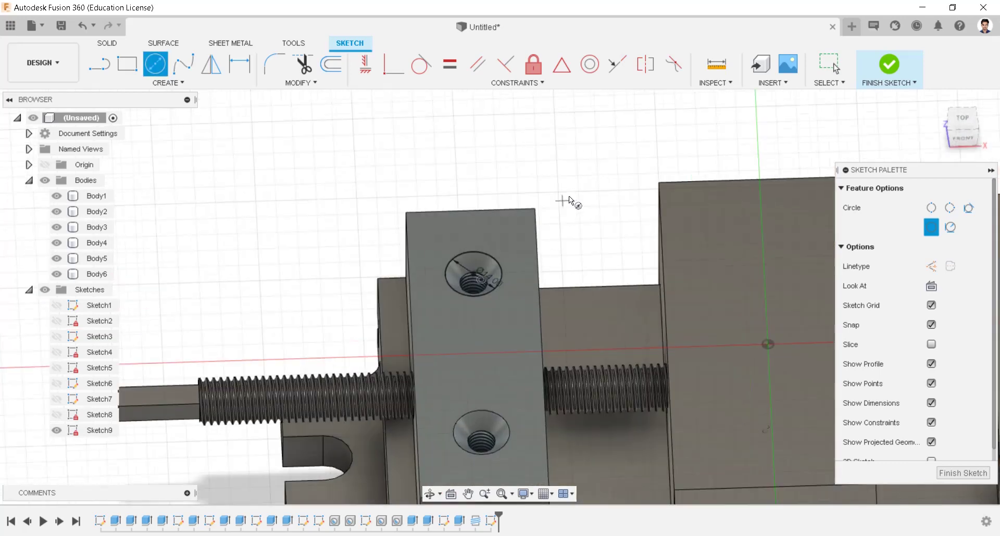
pyautogui.scroll(-2, 791, 218)
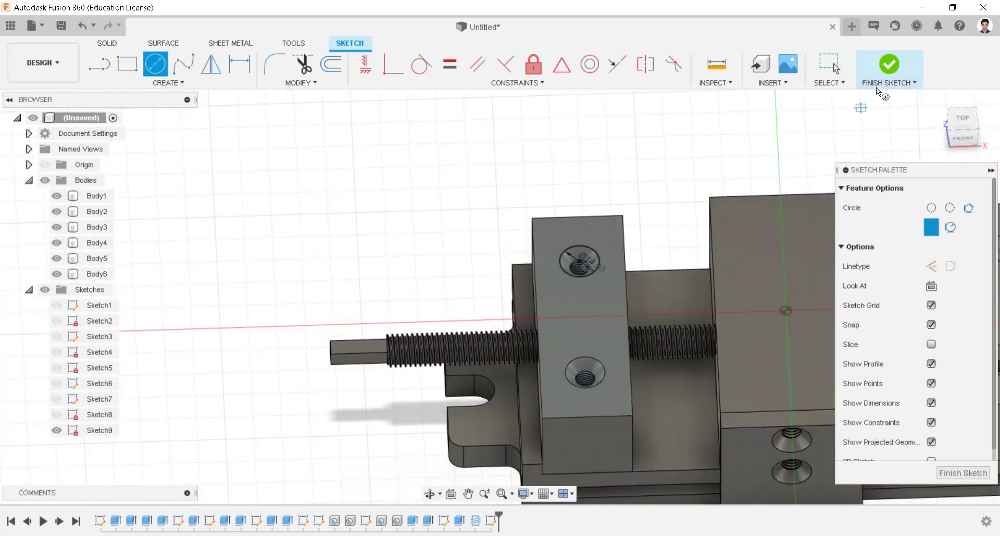
pyautogui.click(881, 78)
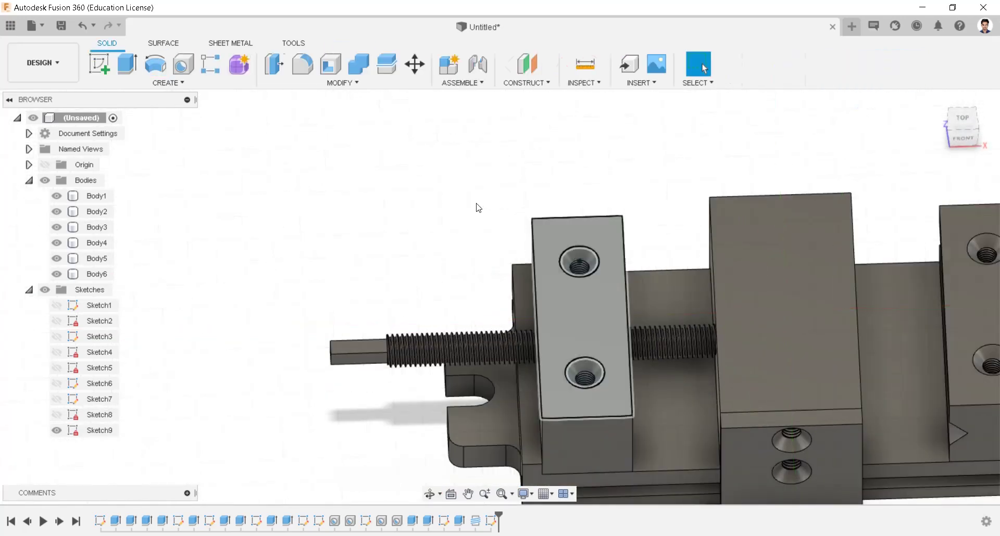
# Step: Extrude the 14 mm circle by -3 mm with a -45 degree taper as a new body
pyautogui.click(127, 64)
pyautogui.click(597, 260)
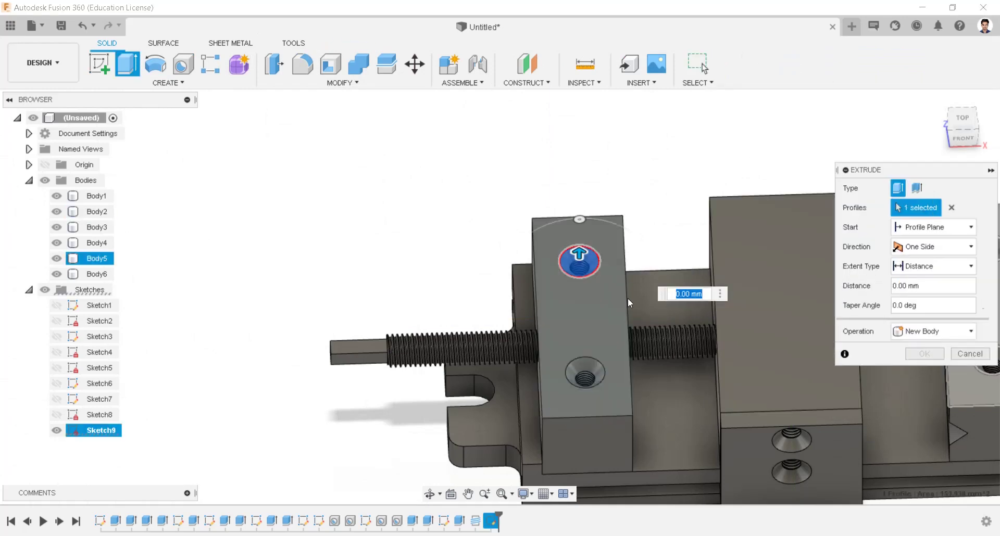
pyautogui.write('-3')
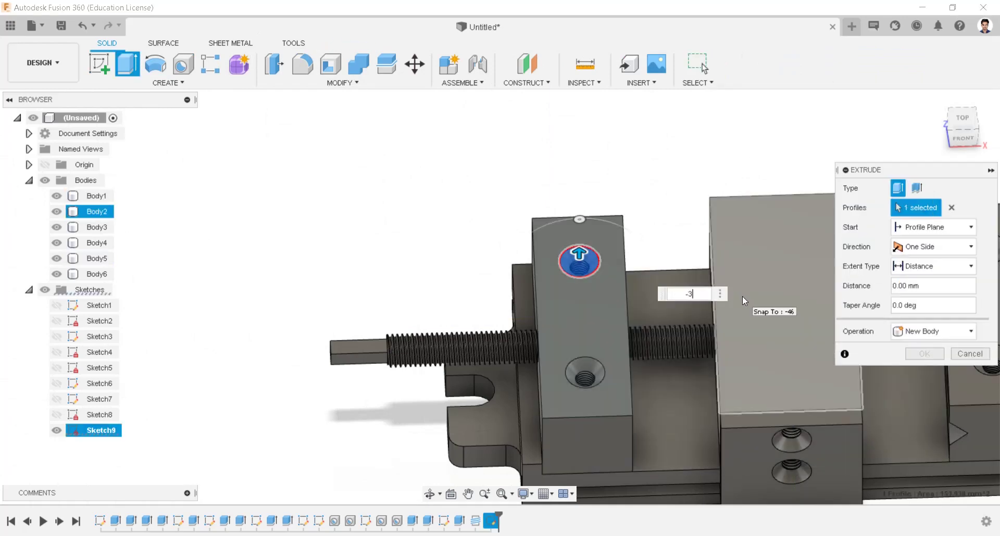
pyautogui.doubleClick(930, 305)
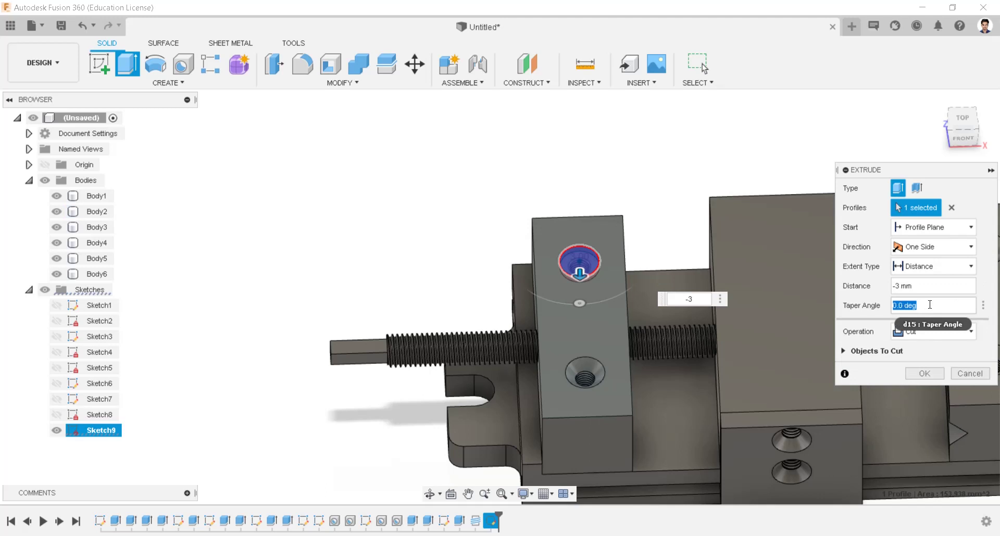
pyautogui.click(939, 332)
pyautogui.click(932, 391)
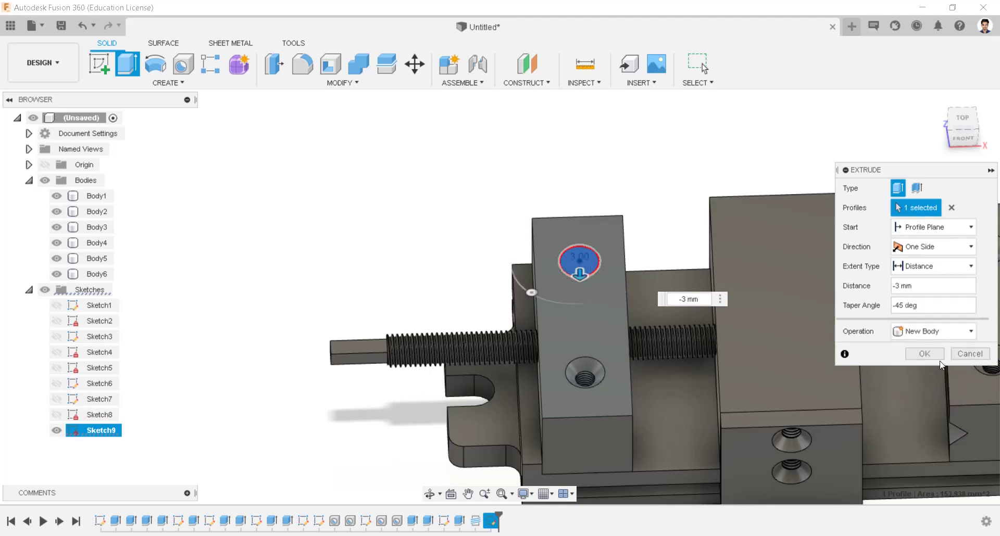
pyautogui.click(940, 355)
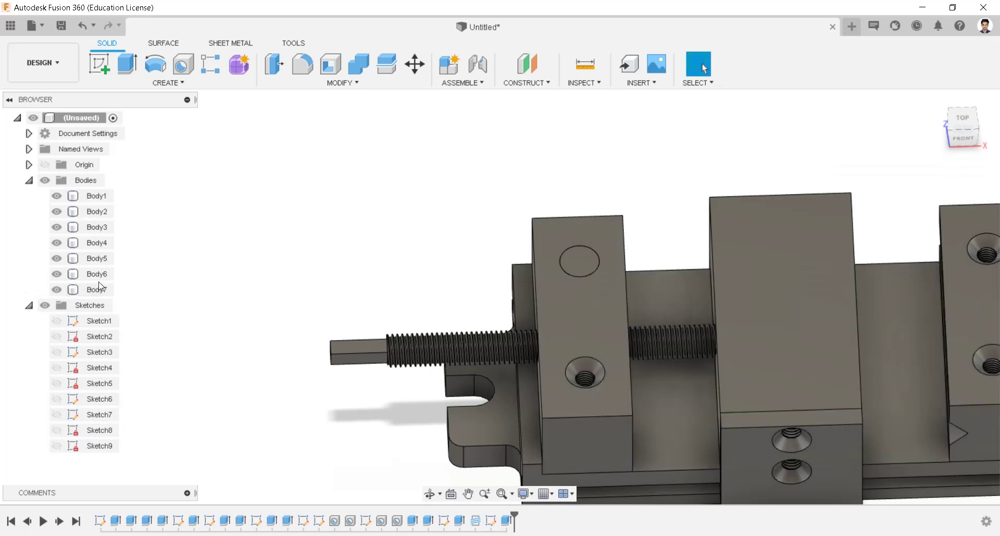
# Step: Isolate the new conical screw head body and orient the view to expose its underside
pyautogui.rightClick(99, 288)
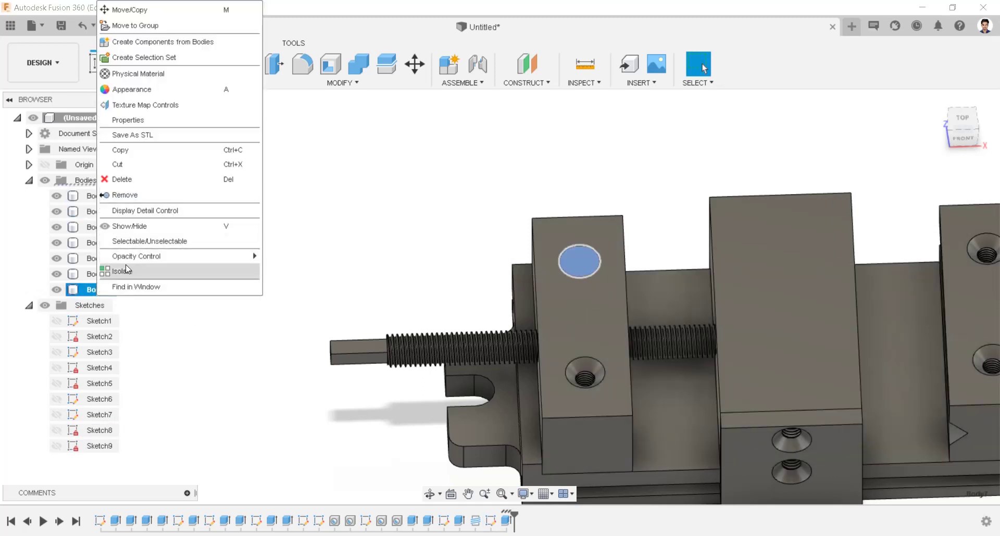
pyautogui.click(126, 270)
pyautogui.keyDown('shift'); pyautogui.moveTo(730, 308); pyautogui.dragTo(671, 279, button='middle'); pyautogui.keyUp('shift')
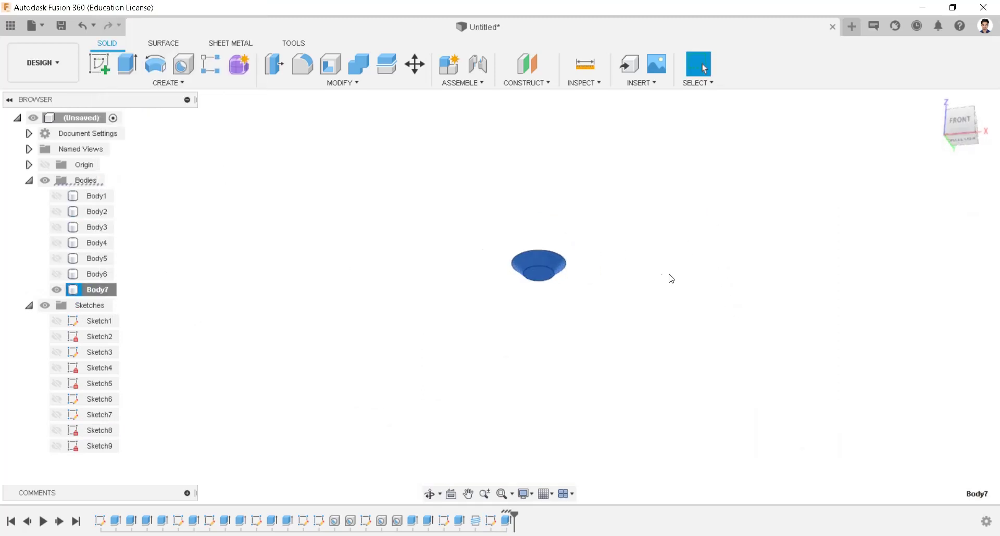
pyautogui.click(292, 156)
# Step: Extrude the screw head's small bottom face 45 mm downward as a shank, joined to the head
pyautogui.click(127, 63)
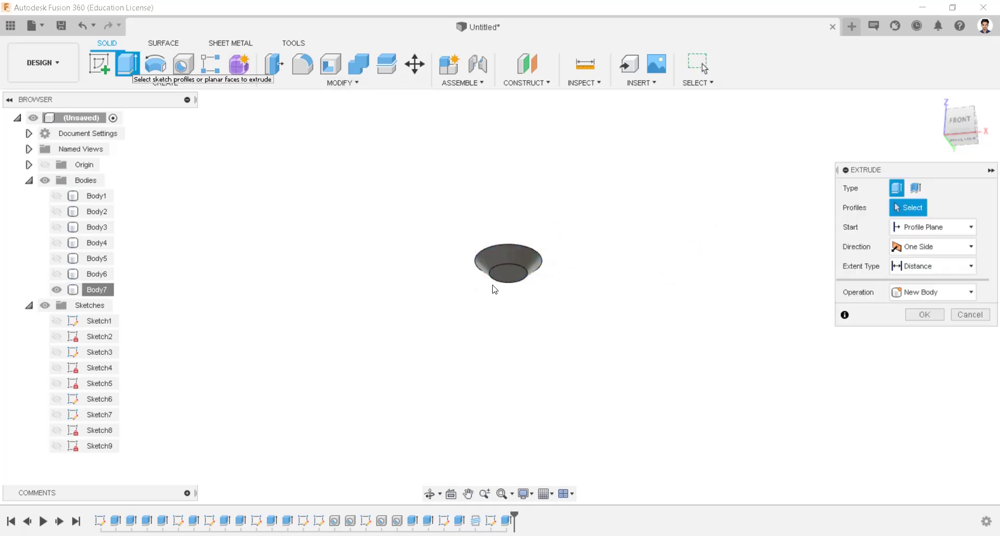
pyautogui.click(503, 271)
pyautogui.moveTo(509, 283); pyautogui.dragTo(518, 397)
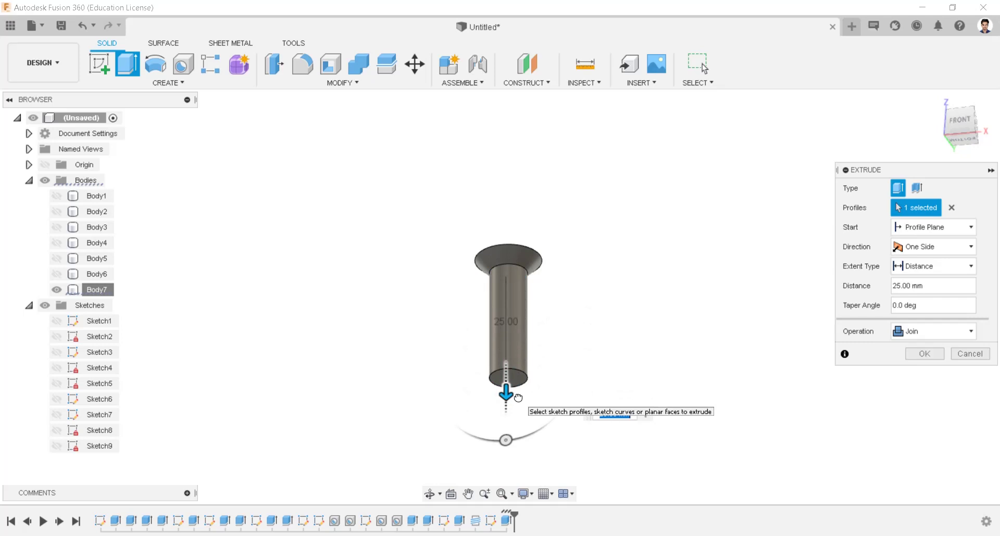
pyautogui.write('45')
pyautogui.press('Return')
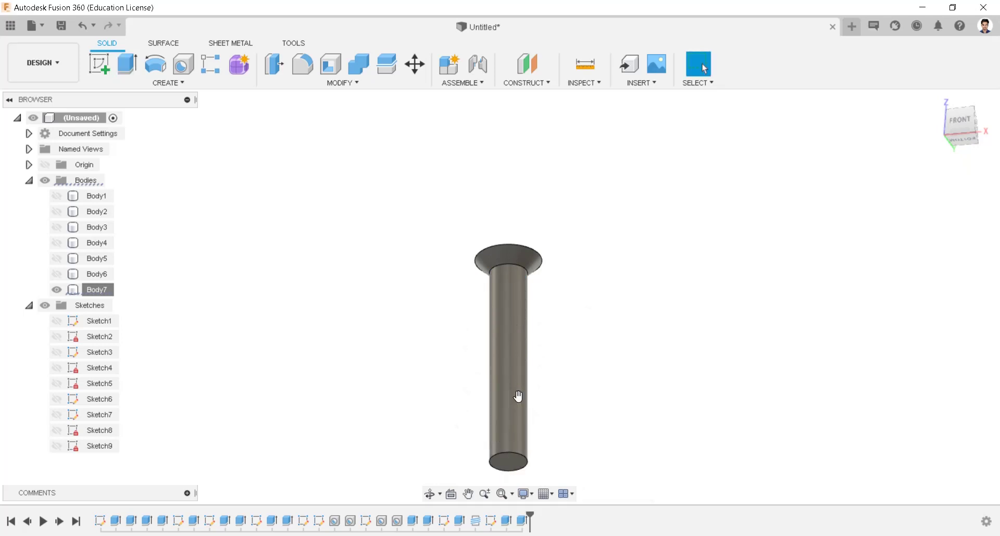
pyautogui.scroll(1, 518, 396)
pyautogui.scroll(1, 455, 232)
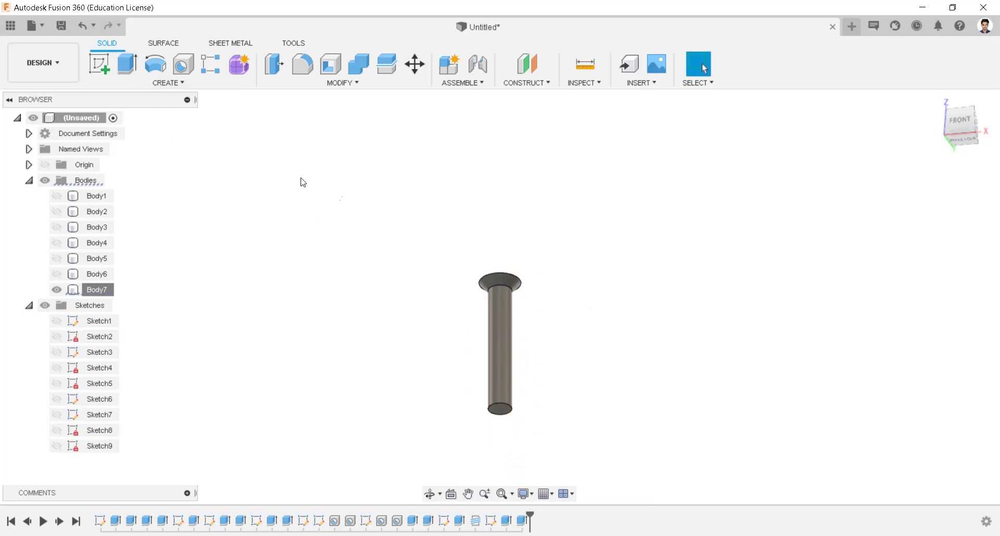
# Step: Add a modeled full-length ISO Metric M8x1.25 right-hand thread to the screw's shank
pyautogui.moveTo(558, 321); pyautogui.dragTo(552, 281, button='middle')
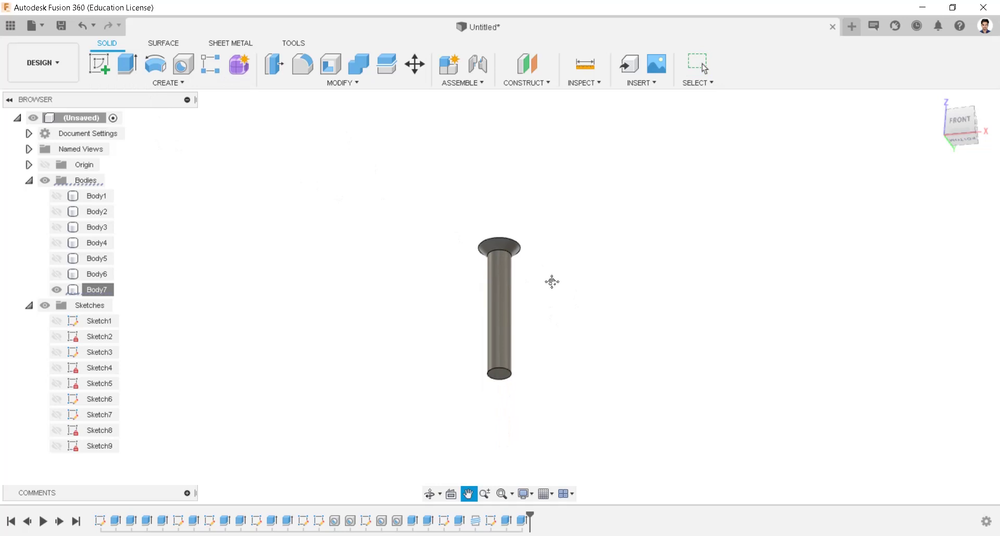
pyautogui.click(159, 83)
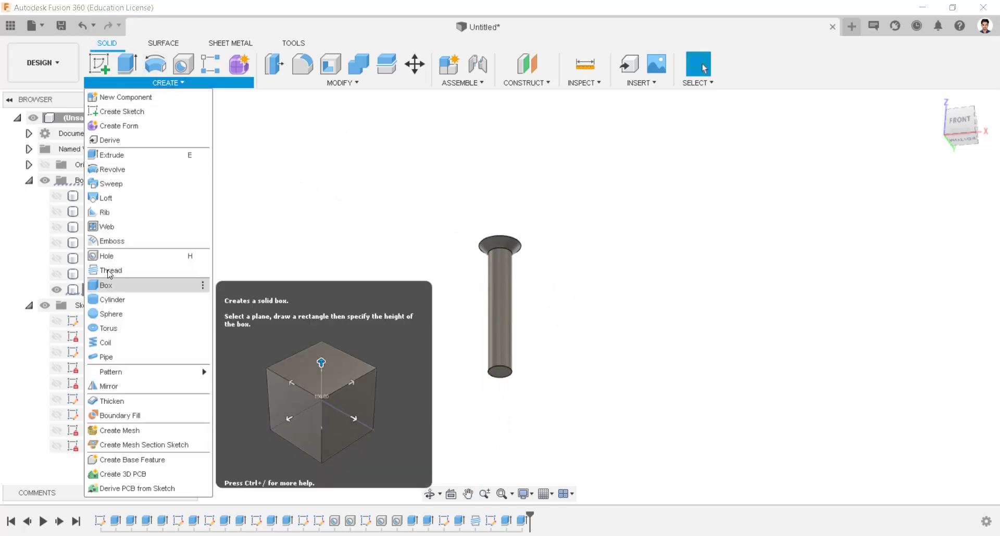
pyautogui.click(104, 268)
pyautogui.click(504, 306)
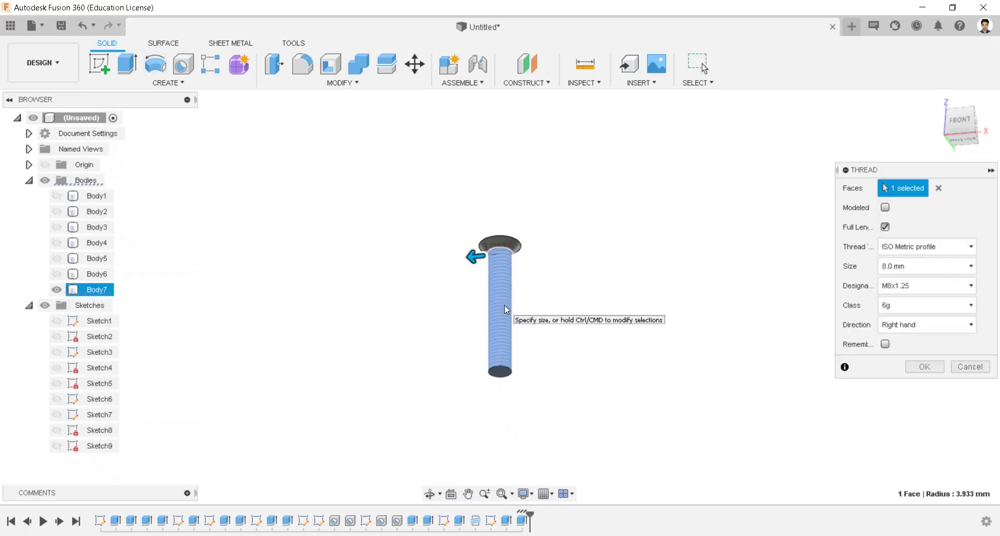
pyautogui.click(924, 367)
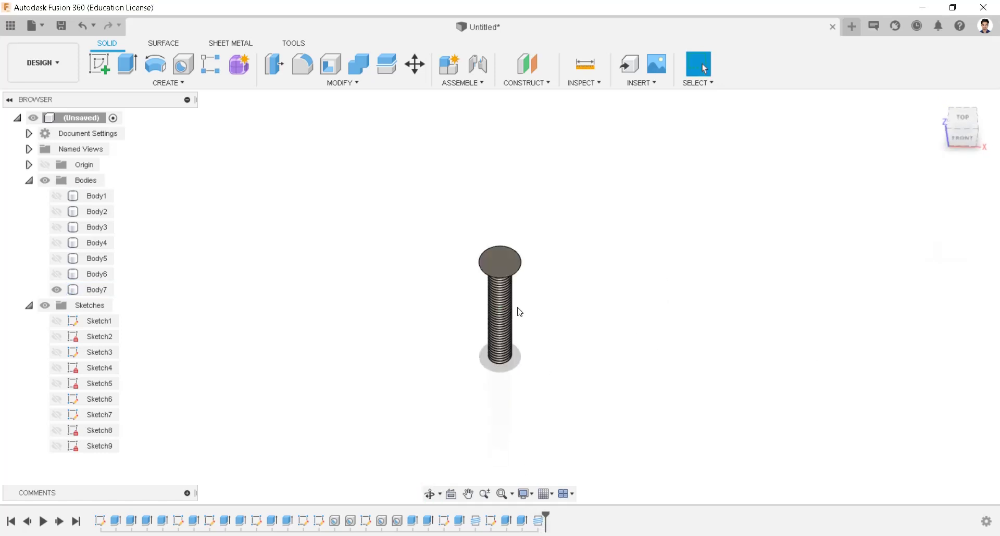
# Step: Sketch a center rectangle 14 mm long and 2 mm wide on the screw head's top face, centred on the head
pyautogui.rightClick(505, 267)
pyautogui.click(481, 337)
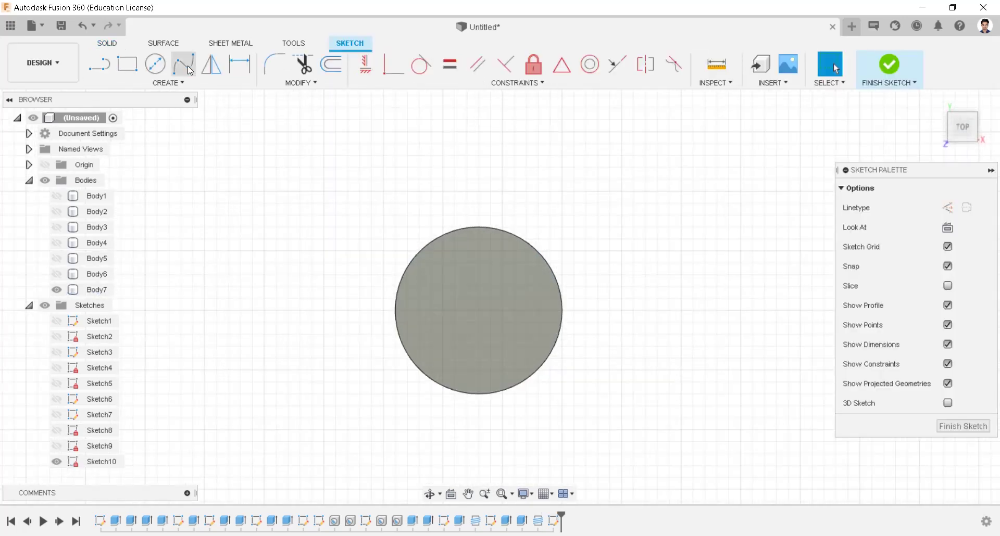
pyautogui.click(124, 72)
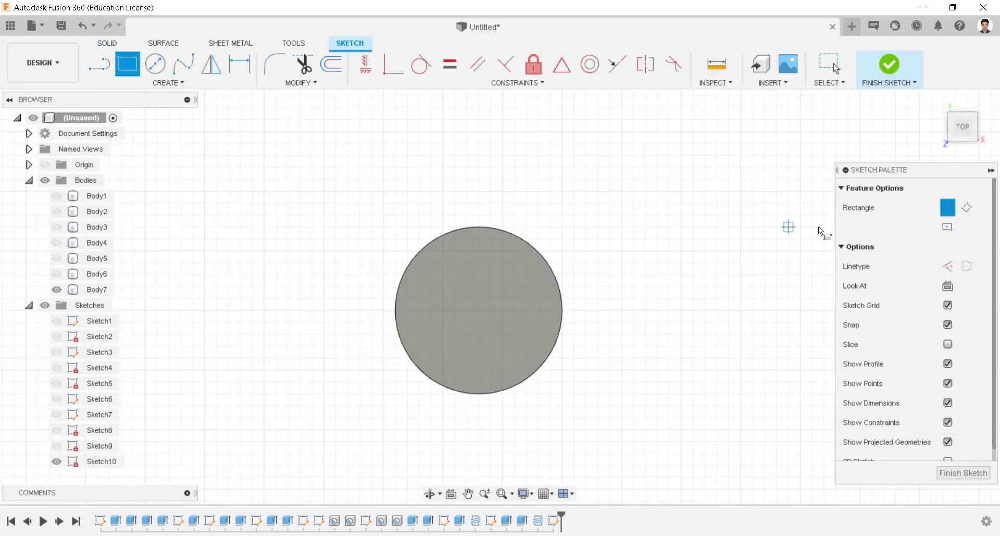
pyautogui.click(475, 310)
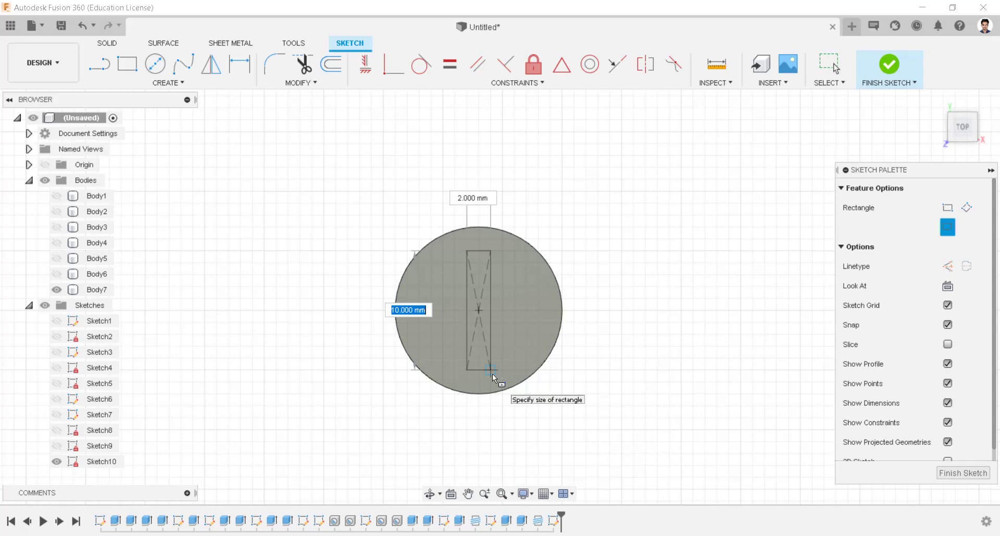
pyautogui.write('14')
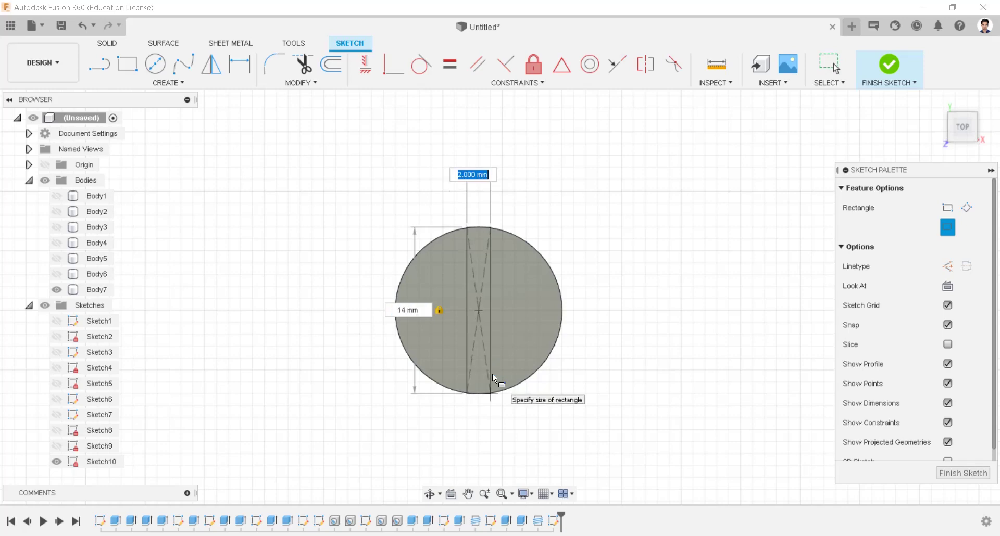
pyautogui.write('2')
pyautogui.press('Tab')
pyautogui.press('Return')
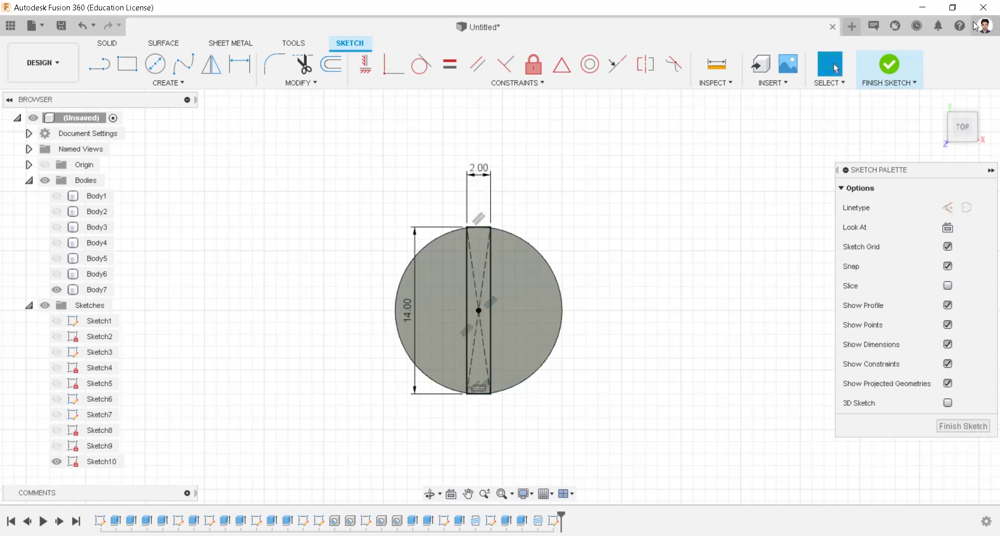
pyautogui.click(896, 65)
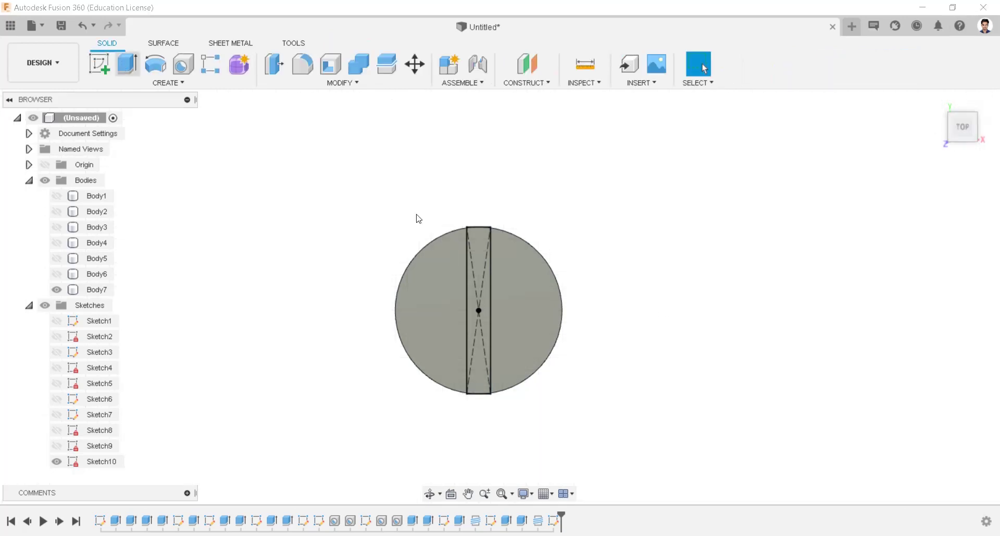
# Step: Extrude the rectangle by -1.5 mm to cut a screwdriver slot into the screw head
pyautogui.press('e')
pyautogui.click(487, 263)
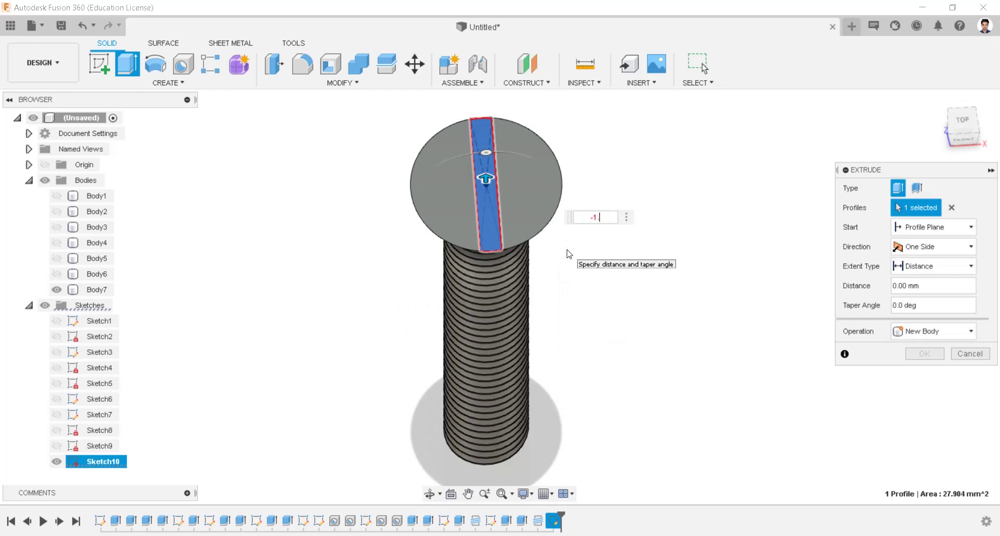
pyautogui.write('-1.5')
pyautogui.press('Return')
pyautogui.keyDown('shift'); pyautogui.moveTo(568, 252); pyautogui.dragTo(593, 200, button='middle'); pyautogui.keyUp('shift')
pyautogui.scroll(-2, 587, 188)
pyautogui.scroll(2, 548, 187)
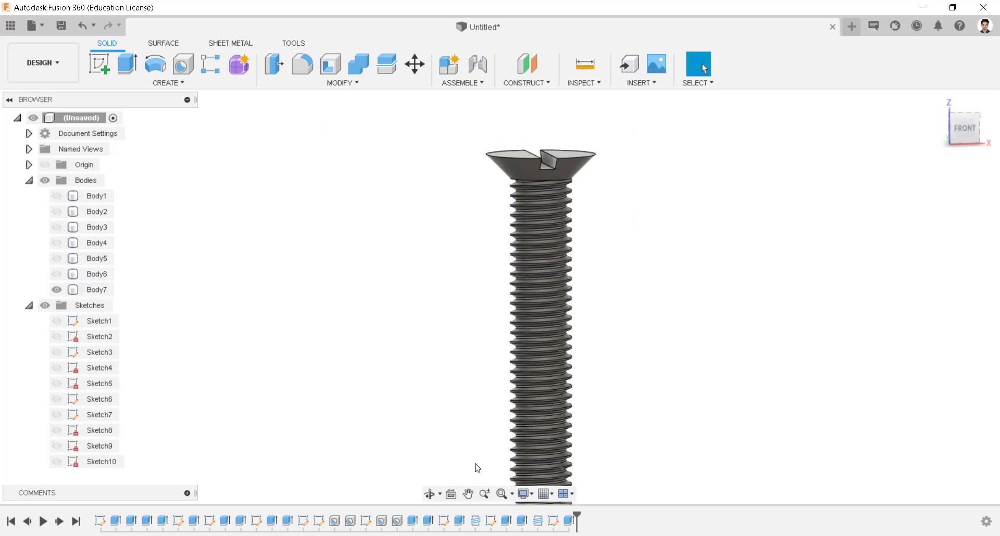
# Step: Unisolate the slotted screw body to show the whole vise, and clear the selection
pyautogui.scroll(-5, 372, 391)
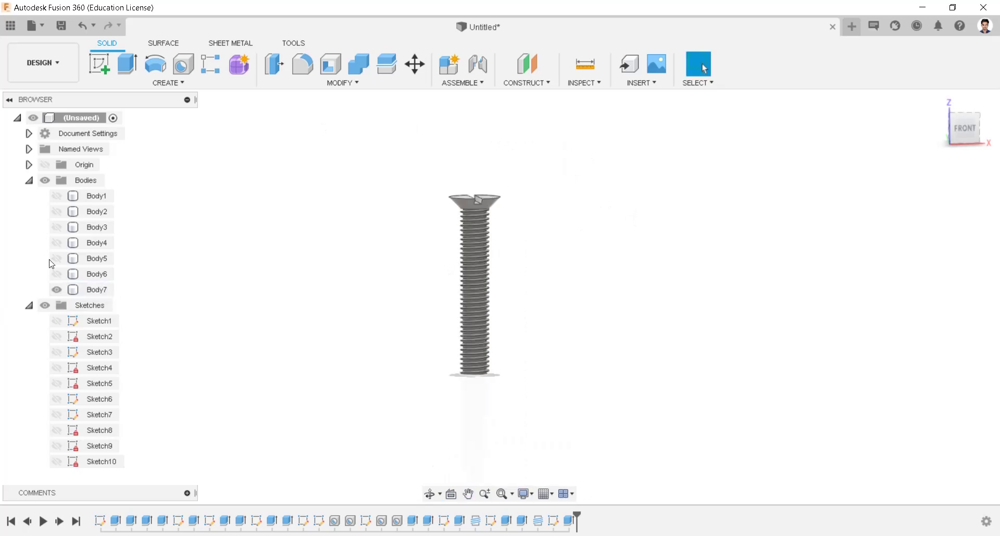
pyautogui.rightClick(91, 290)
pyautogui.click(132, 271)
pyautogui.keyDown('shift'); pyautogui.moveTo(633, 360); pyautogui.dragTo(530, 267, button='middle'); pyautogui.keyUp('shift')
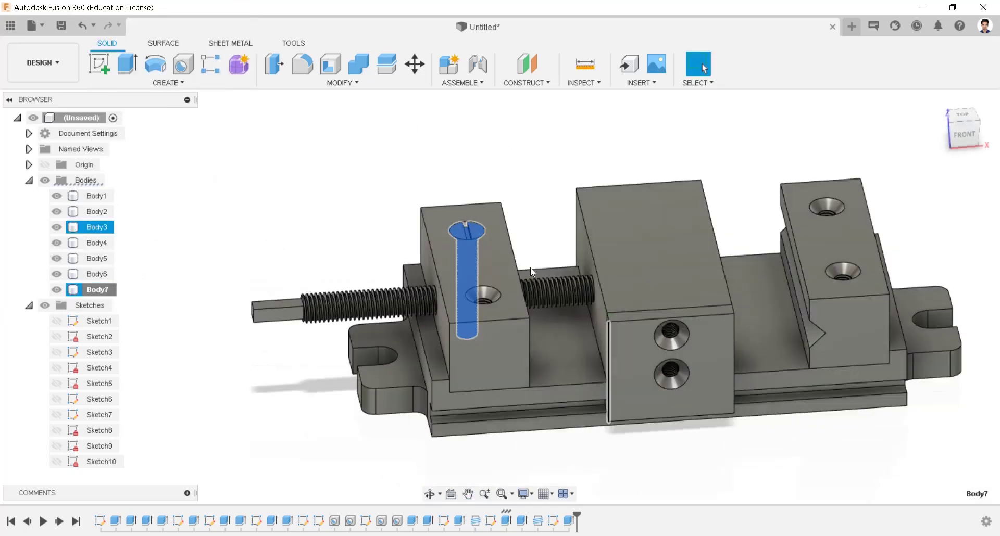
pyautogui.click(531, 179)
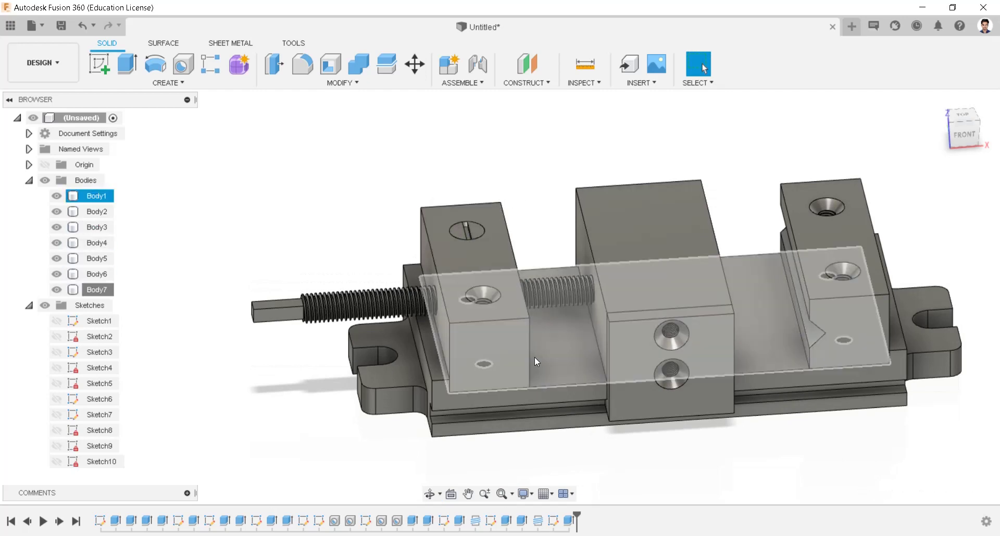
# Step: Start a sketch on the middle block's front face and draw a 14 mm circle concentric with the upper countersunk hole
pyautogui.keyDown('shift'); pyautogui.moveTo(534, 357); pyautogui.dragTo(663, 345, button='middle'); pyautogui.keyUp('shift')
pyautogui.click(686, 345)
pyautogui.rightClick(686, 345)
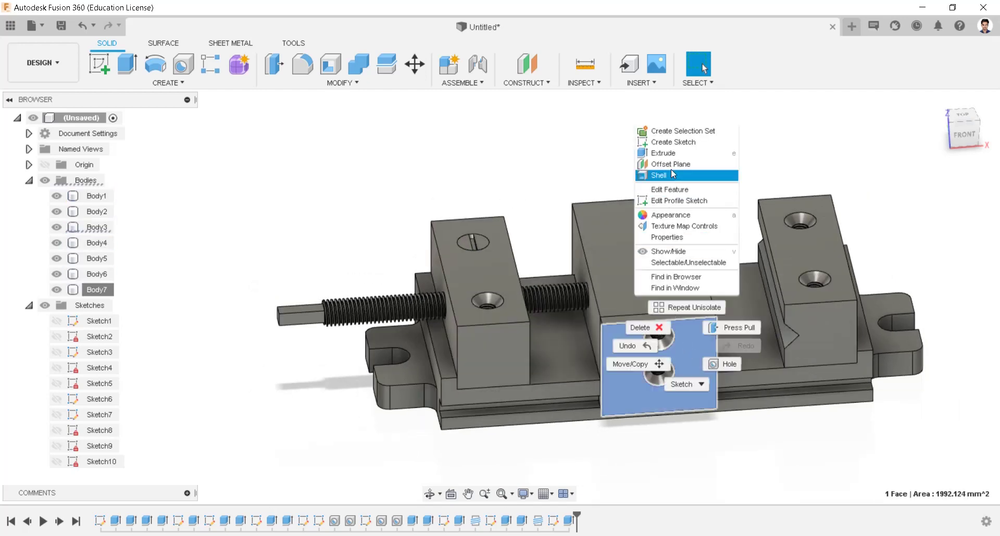
pyautogui.click(673, 142)
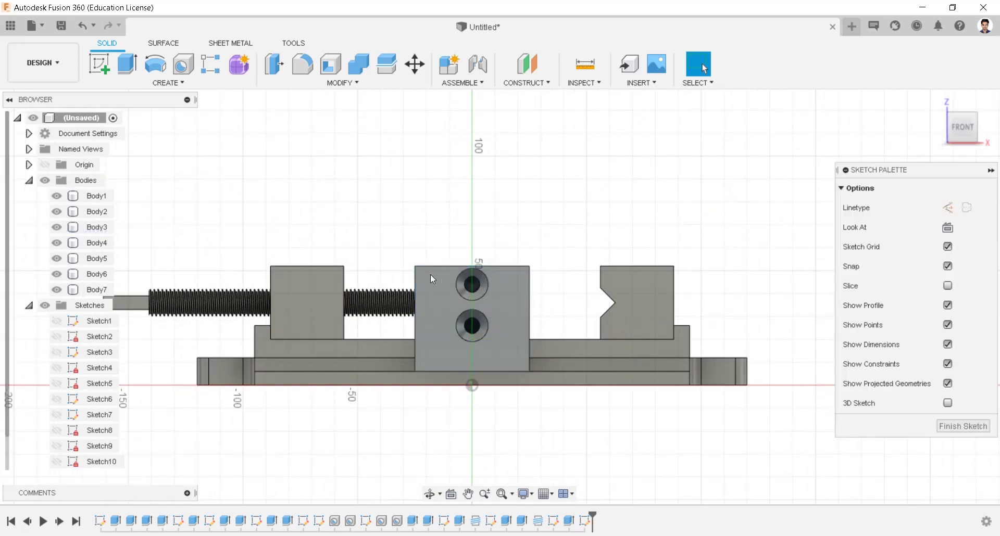
pyautogui.press('c')
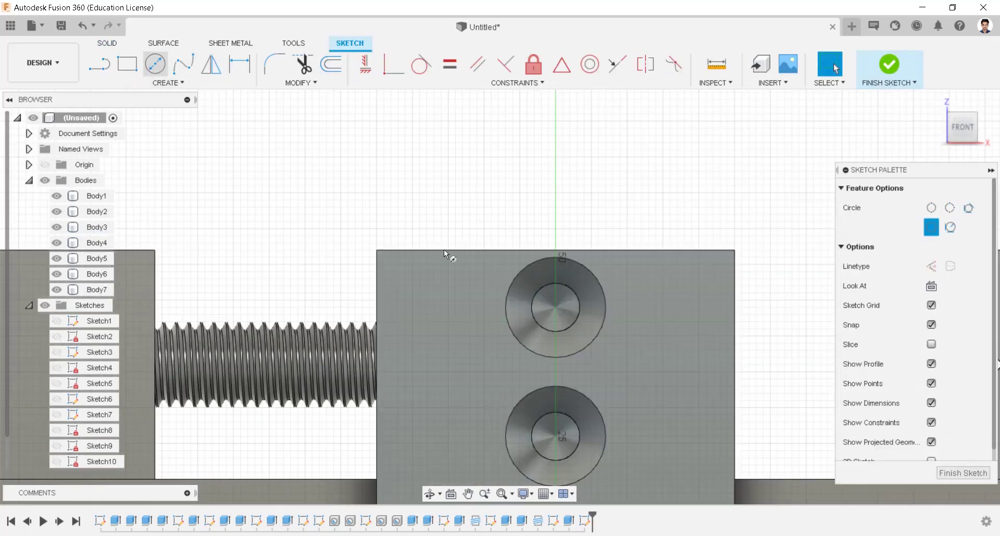
pyautogui.click(555, 308)
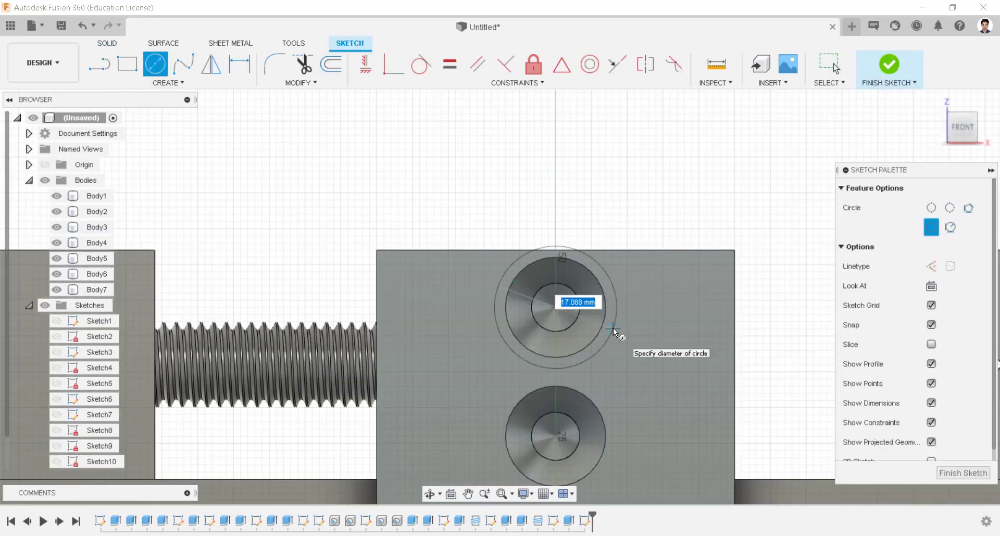
pyautogui.press('Return')
pyautogui.scroll(-2, 636, 341)
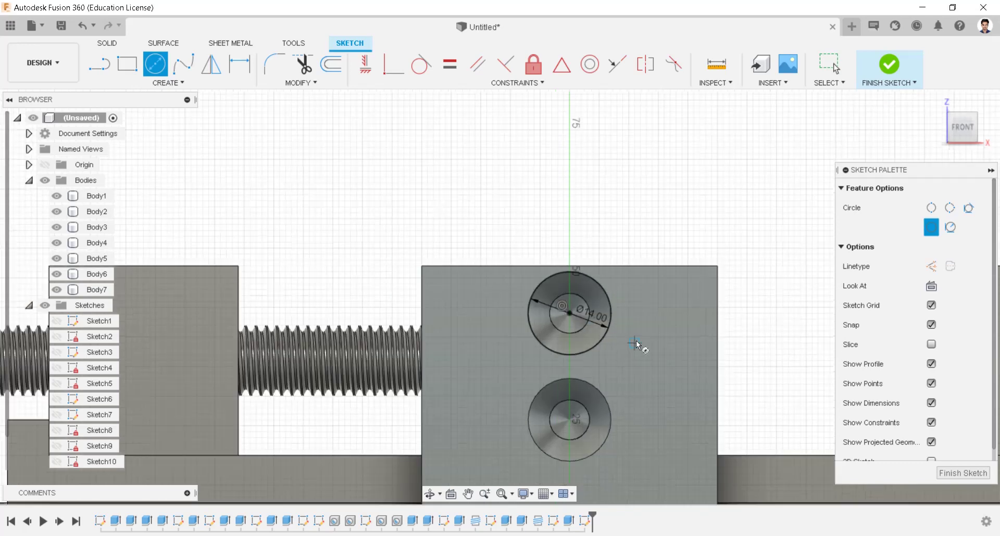
pyautogui.press('Escape')
# Step: Add a center rectangle 14 mm high and 2 mm wide centred on the 14 mm circle, and finish the sketch
pyautogui.click(127, 66)
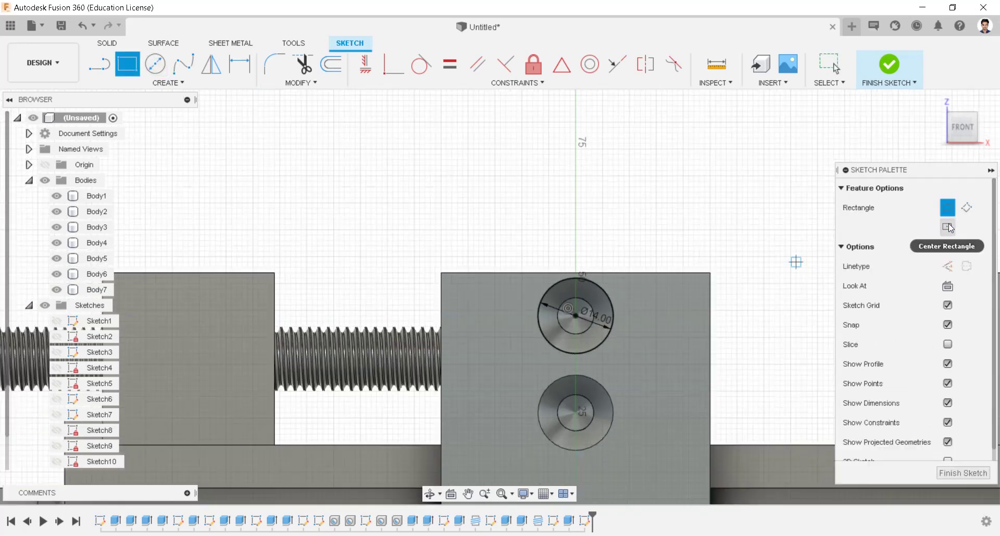
pyautogui.click(576, 315)
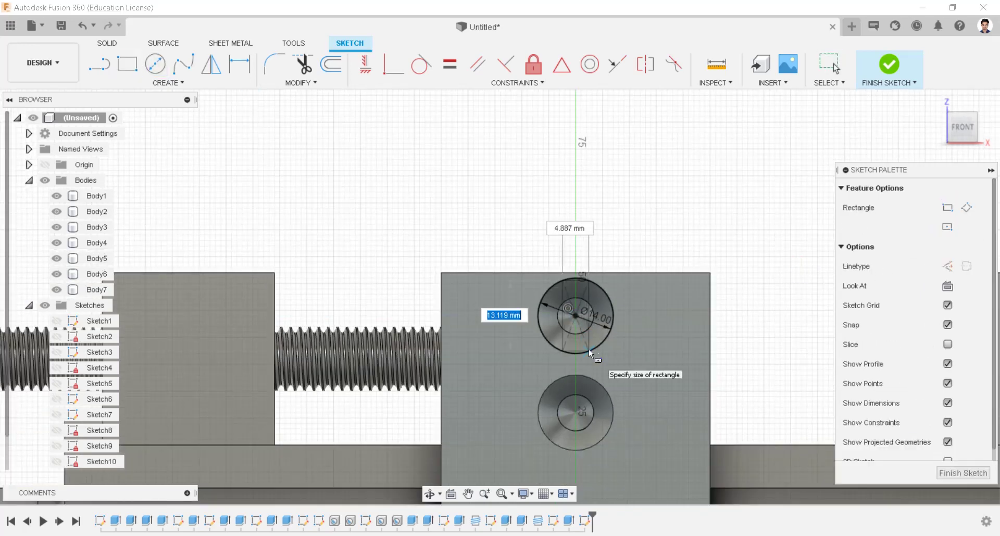
pyautogui.write('14')
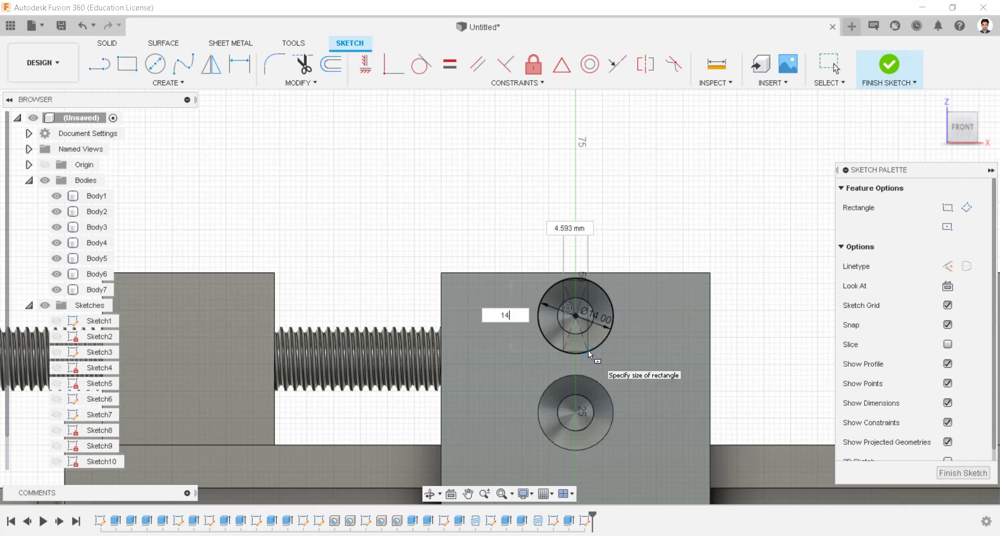
pyautogui.press('Tab')
pyautogui.write('2')
pyautogui.press('Return')
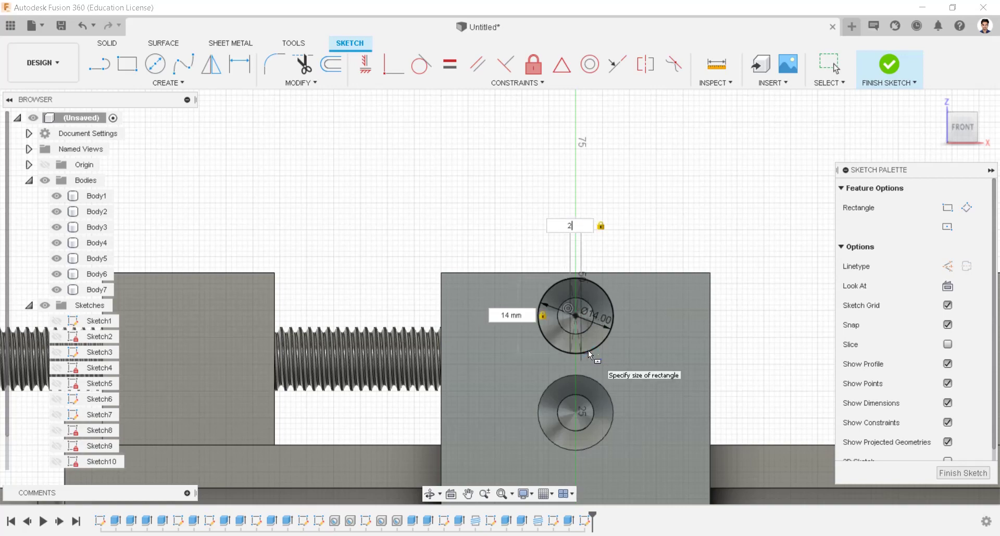
pyautogui.press('Escape')
pyautogui.scroll(-1, 523, 332)
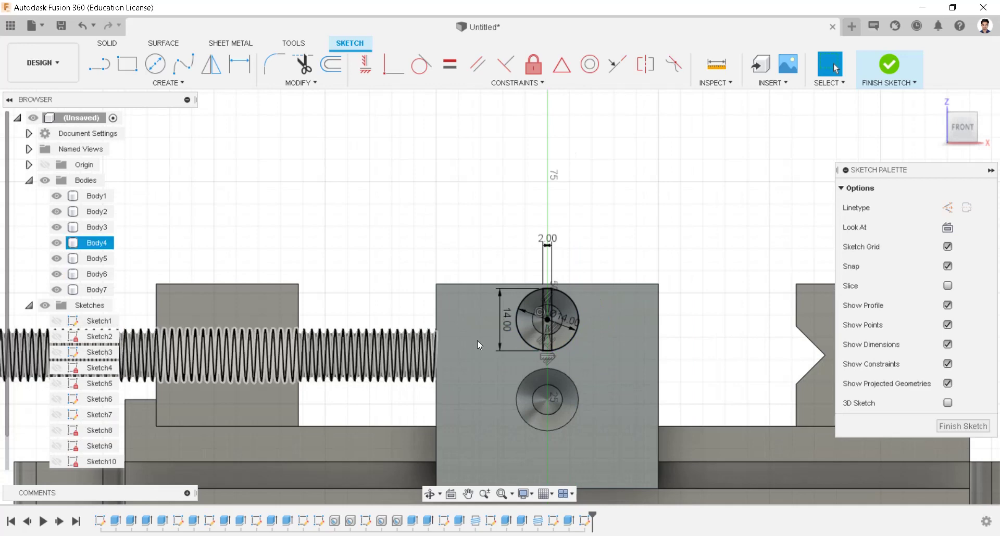
pyautogui.keyDown('shift'); pyautogui.moveTo(477, 340); pyautogui.dragTo(614, 336, button='middle'); pyautogui.keyUp('shift')
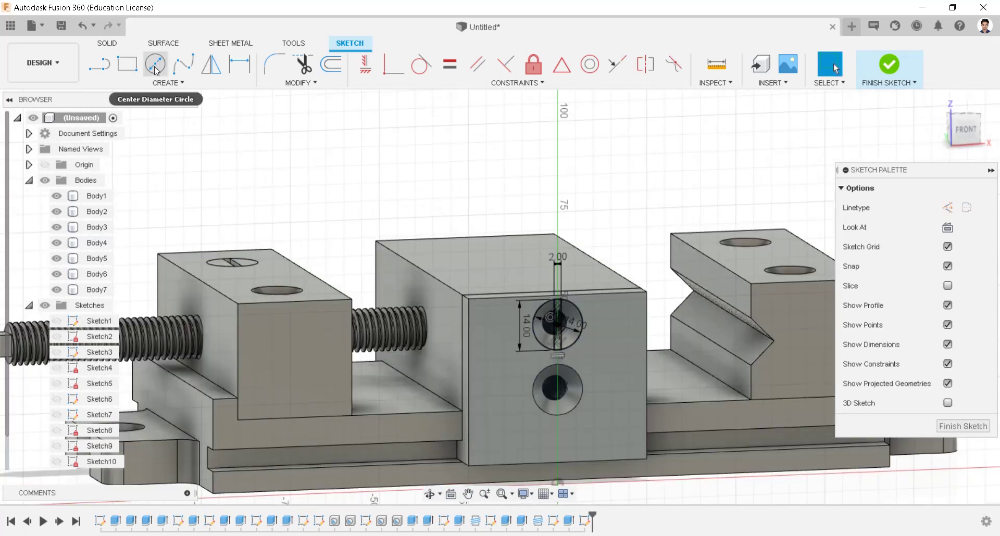
pyautogui.click(889, 64)
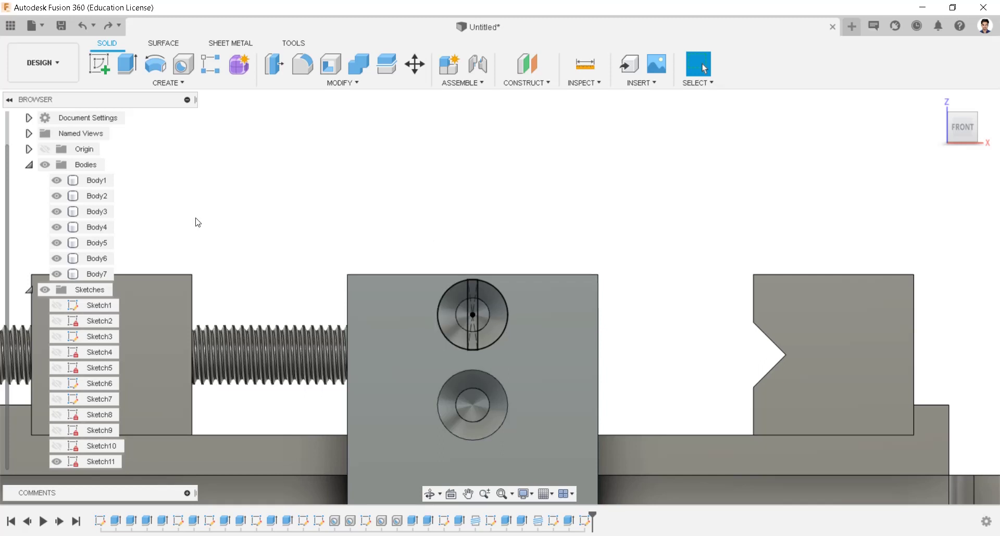
# Step: Extrude all three profiles inside the circle by -3 mm with a -45 degree taper as a new body
pyautogui.click(124, 69)
pyautogui.click(464, 312)
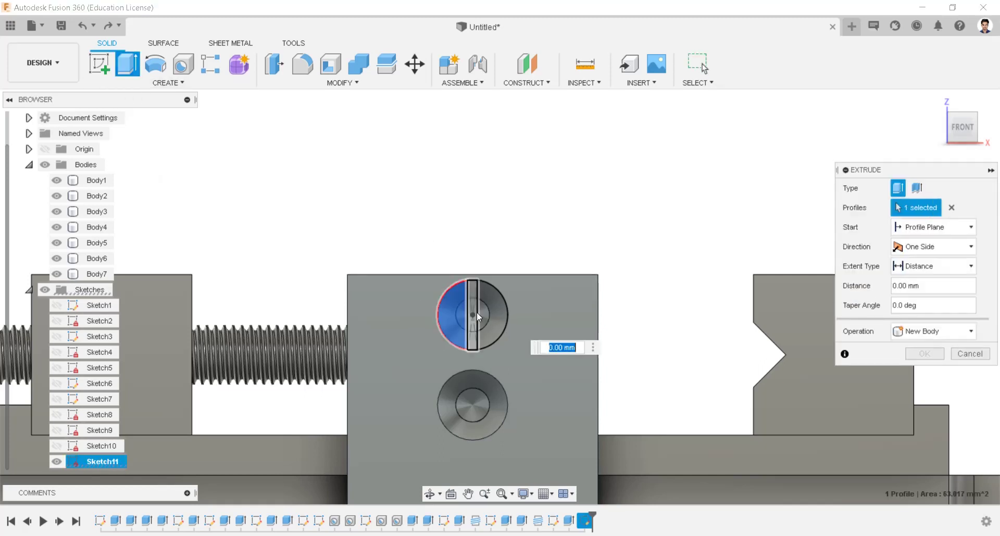
pyautogui.click(482, 311)
pyautogui.click(492, 311)
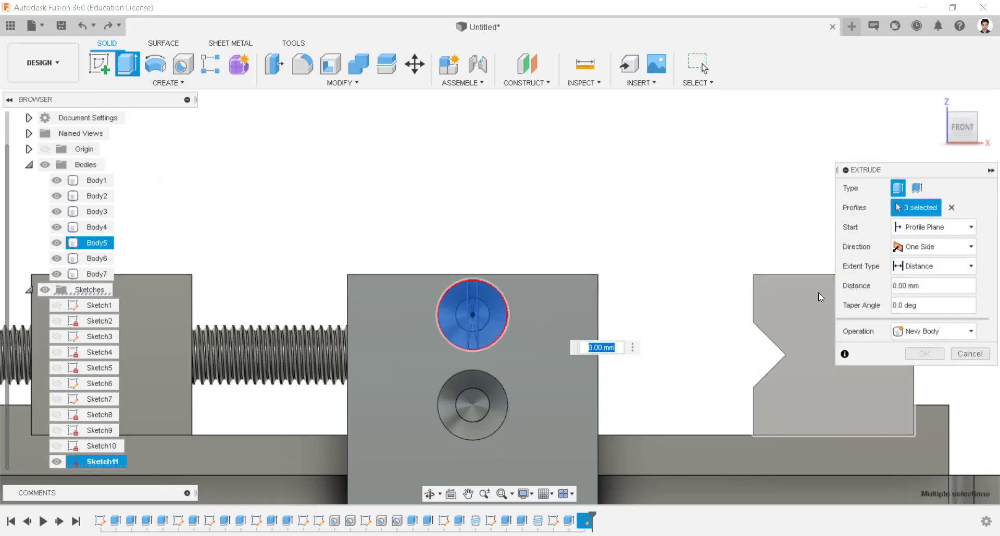
pyautogui.click(923, 286)
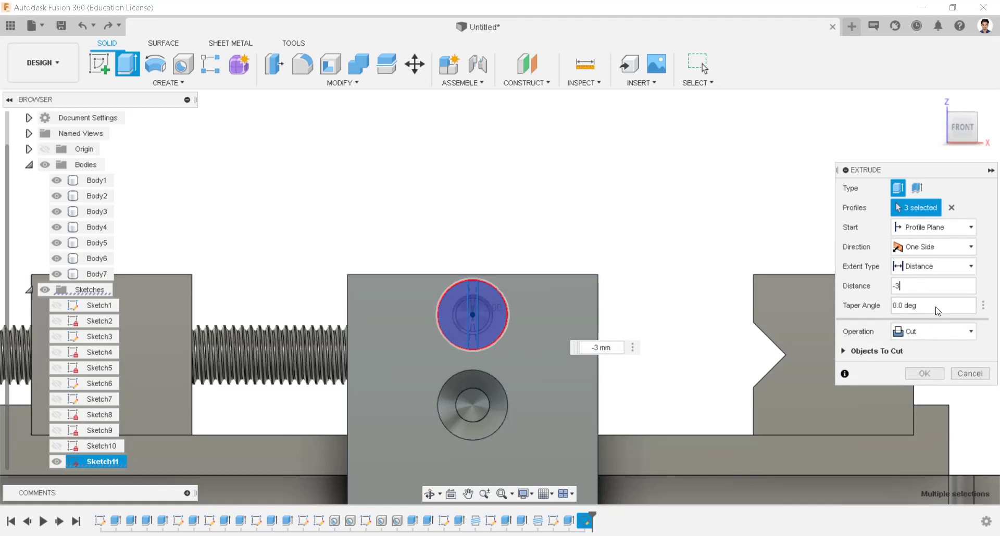
pyautogui.write('-45')
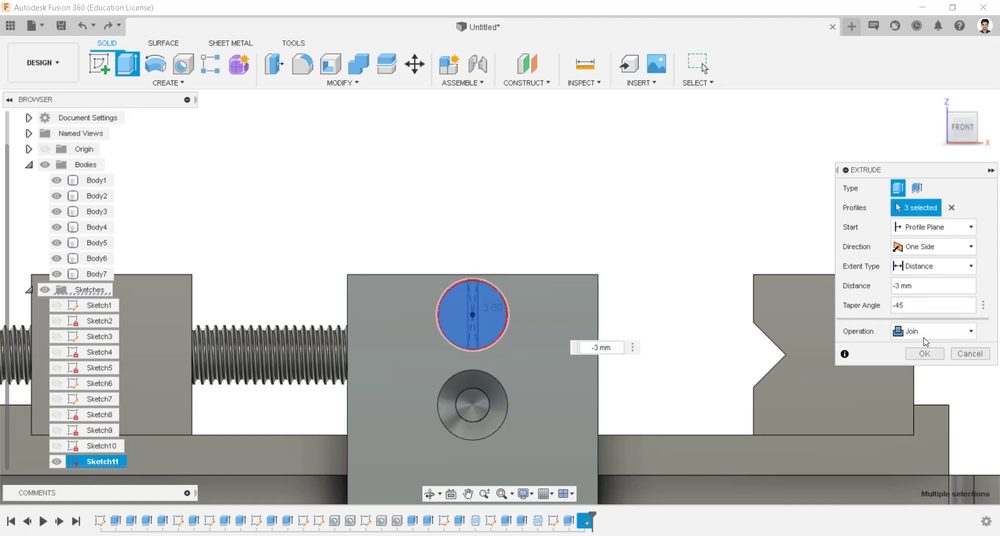
pyautogui.click(926, 331)
pyautogui.click(918, 392)
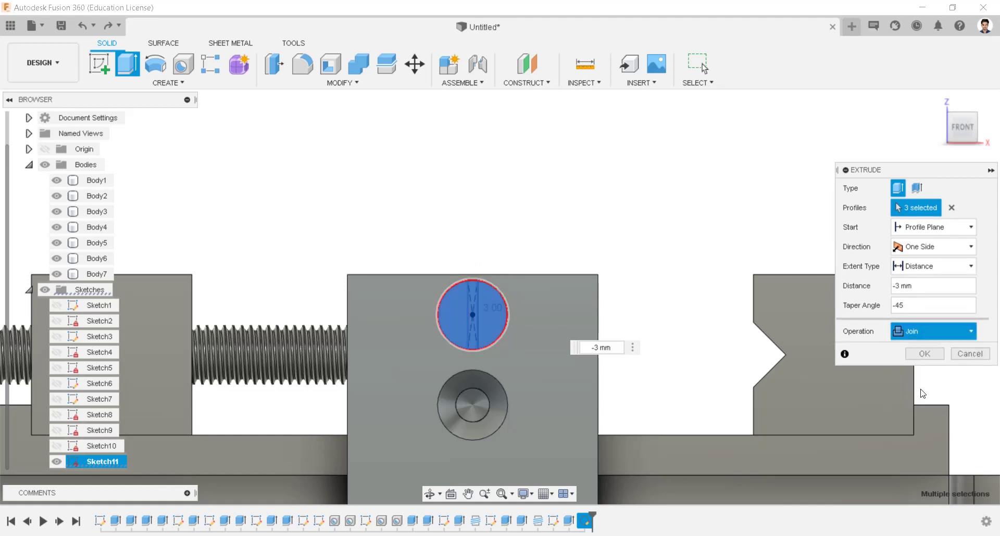
pyautogui.click(927, 351)
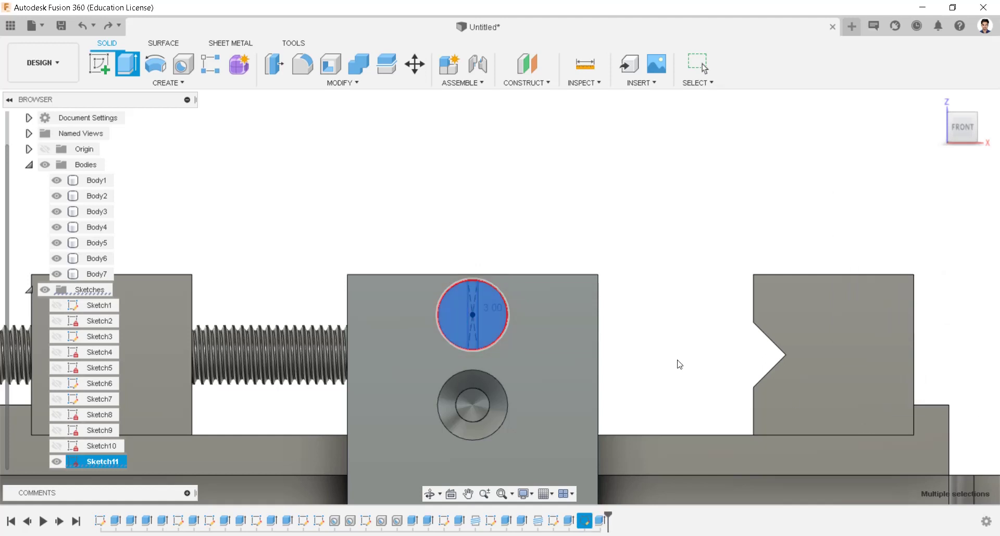
pyautogui.scroll(-2, 698, 380)
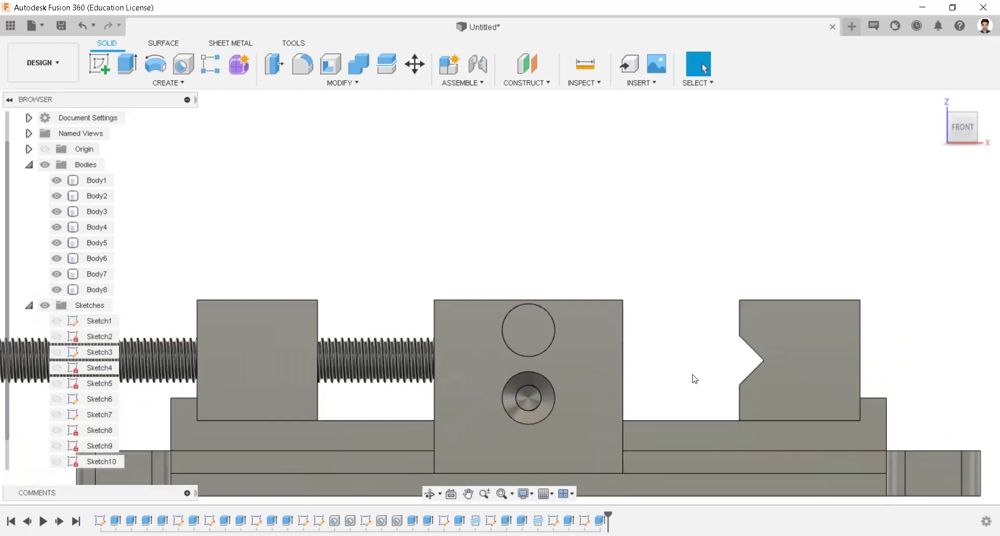
pyautogui.moveTo(665, 375); pyautogui.dragTo(688, 292, button='middle')
pyautogui.scroll(-1, 884, 161)
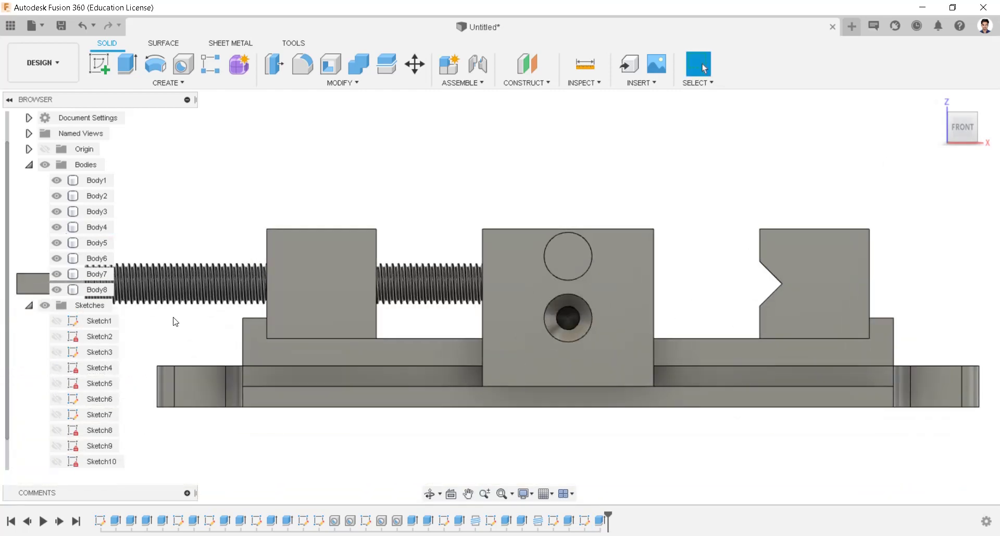
# Step: Isolate the new tapered screw head, Body8, so the rest of the vise is hidden
pyautogui.doubleClick(110, 290)
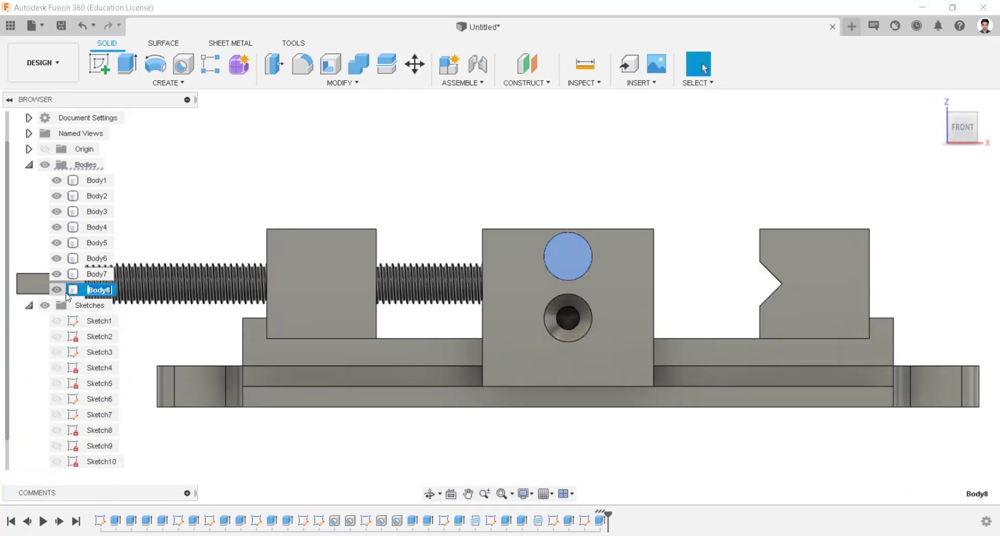
pyautogui.press('Escape')
pyautogui.rightClick(85, 294)
pyautogui.click(107, 270)
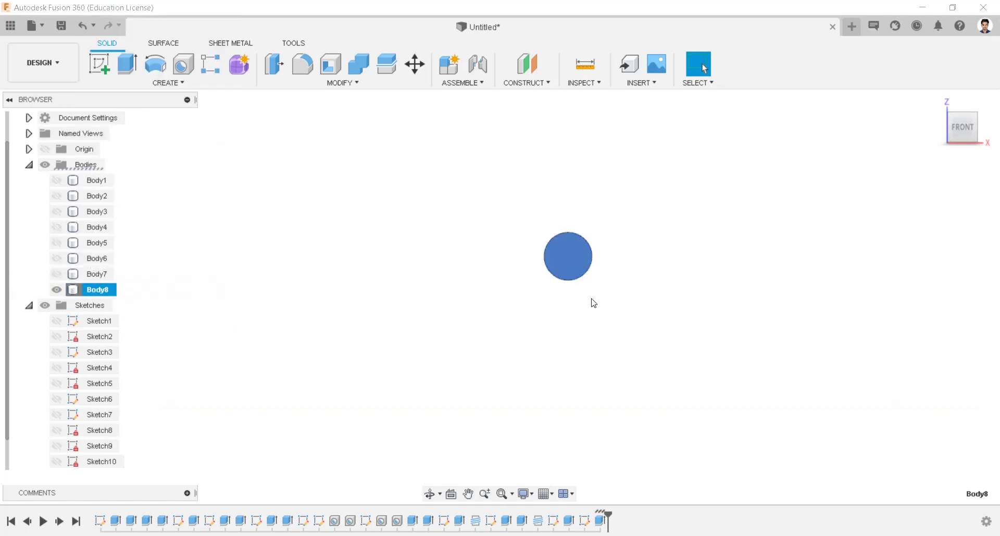
# Step: Extrude the small circular end face of the isolated screw head outward into a cylindrical shank joined to the head
pyautogui.keyDown('shift'); pyautogui.moveTo(591, 301); pyautogui.dragTo(665, 346, button='middle'); pyautogui.keyUp('shift')
pyautogui.keyDown('shift'); pyautogui.moveTo(386, 255); pyautogui.dragTo(468, 182, button='middle'); pyautogui.keyUp('shift')
pyautogui.press('e')
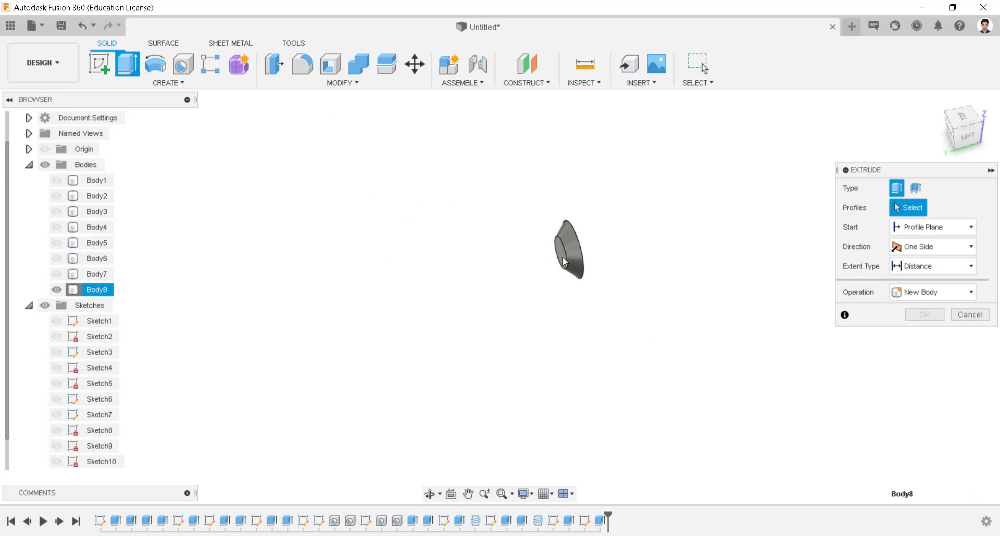
pyautogui.click(563, 257)
pyautogui.moveTo(500, 261); pyautogui.dragTo(383, 300)
pyautogui.press('Return')
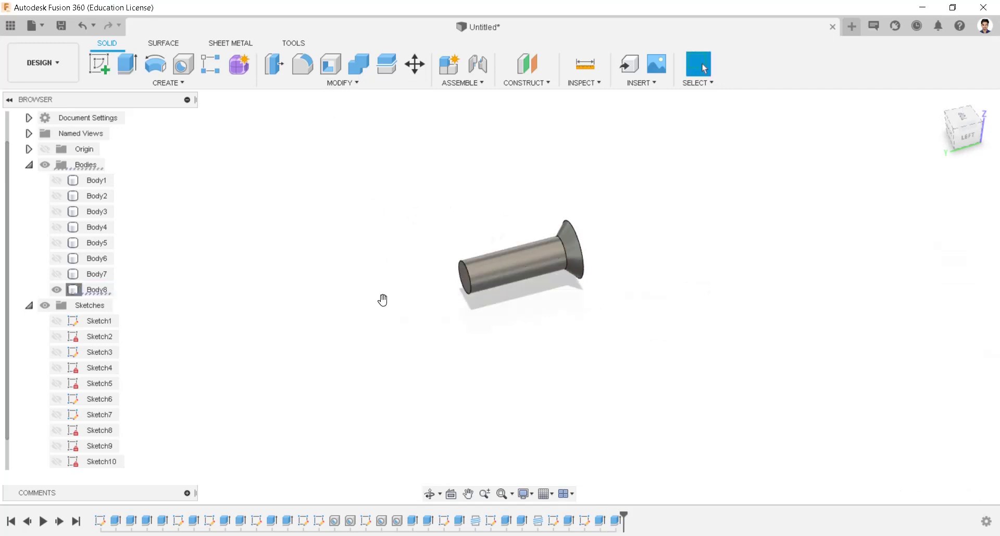
# Step: Add a modeled full-length M8x1.25 ISO Metric right-hand thread, class 6g, to the screw's shank
pyautogui.click(169, 83)
pyautogui.click(124, 267)
pyautogui.click(487, 272)
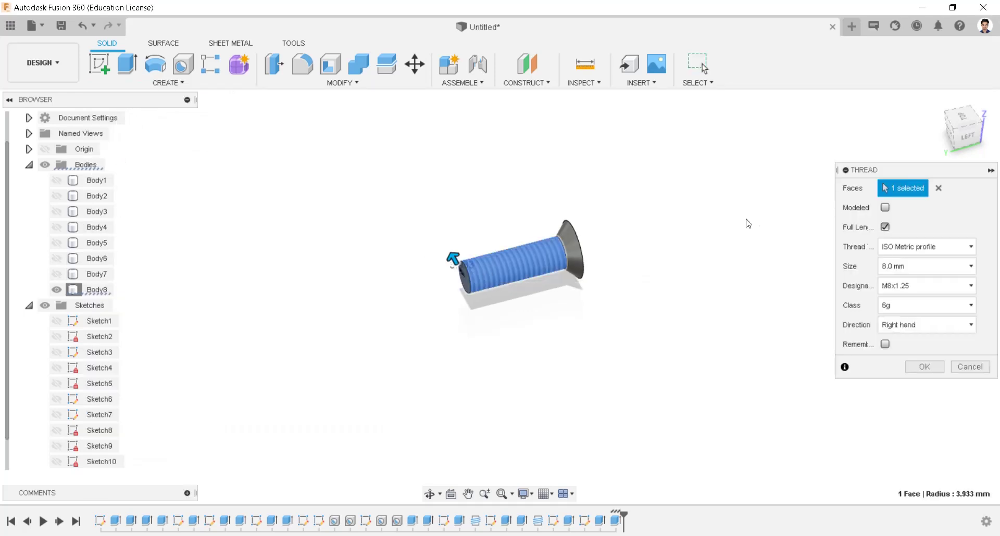
pyautogui.click(885, 207)
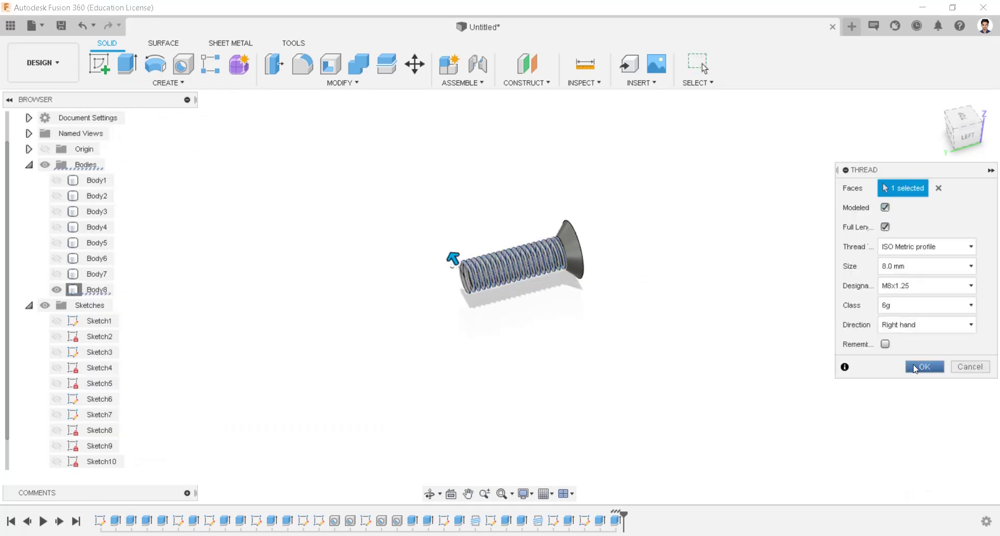
pyautogui.click(916, 366)
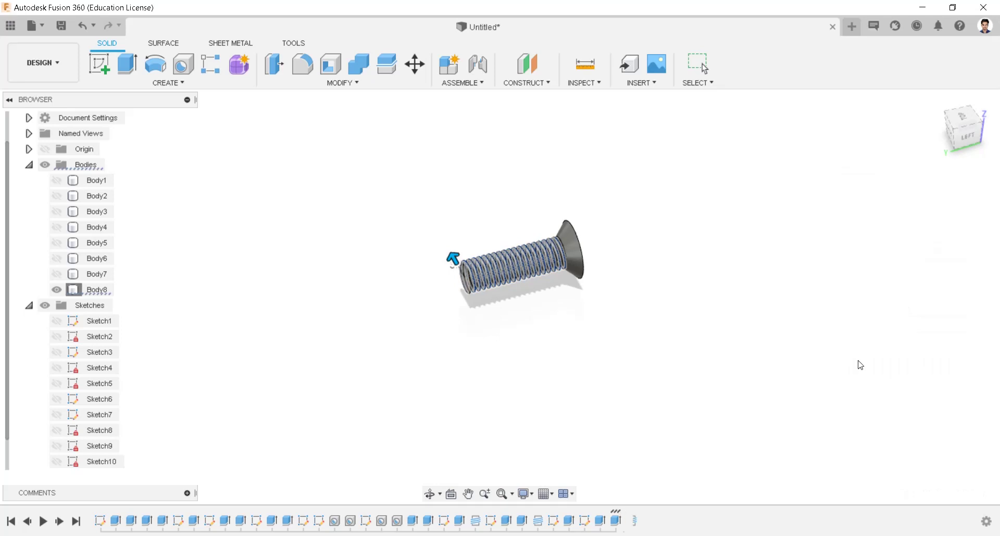
# Step: Show Sketch11, extrude its narrow slot profile by -1.5 mm to cut a slot in the screw head, and hide the sketch
pyautogui.scroll(-1, 59, 458)
pyautogui.click(60, 461)
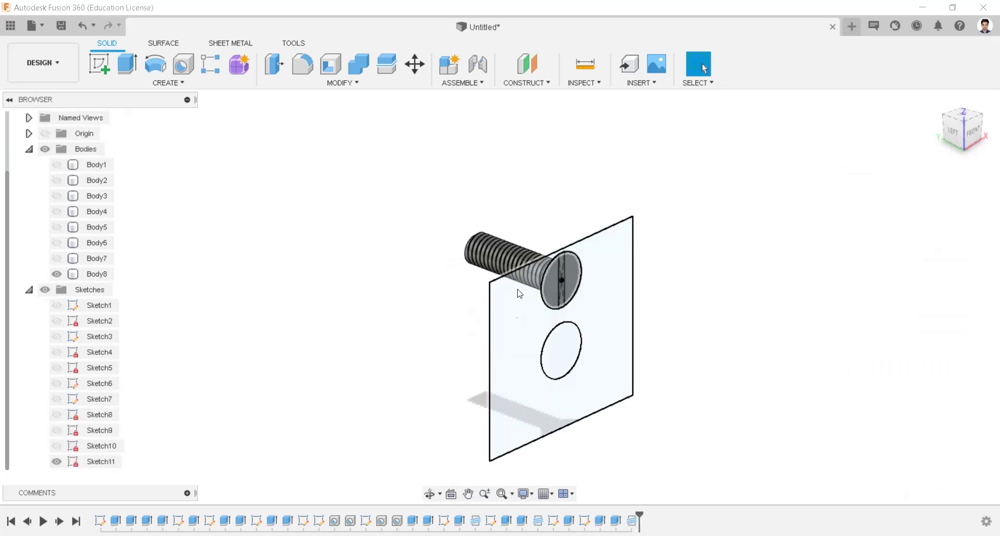
pyautogui.press('e')
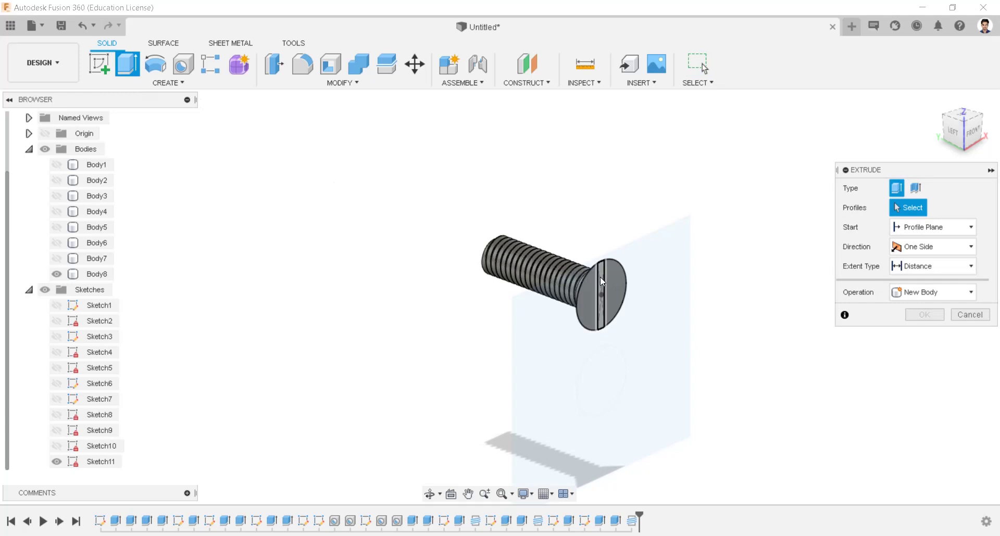
pyautogui.click(599, 292)
pyautogui.write('-1.5')
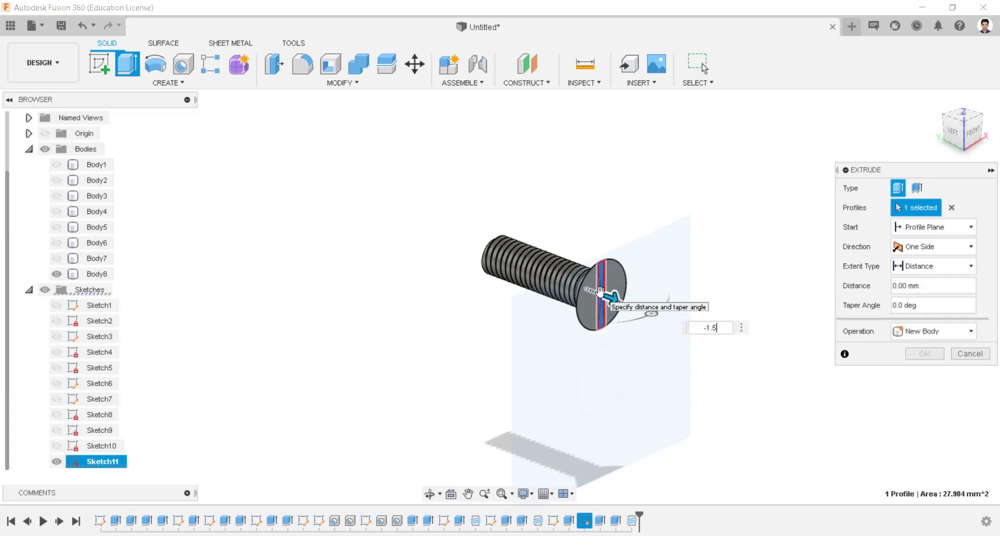
pyautogui.press('Return')
pyautogui.scroll(-2, 623, 334)
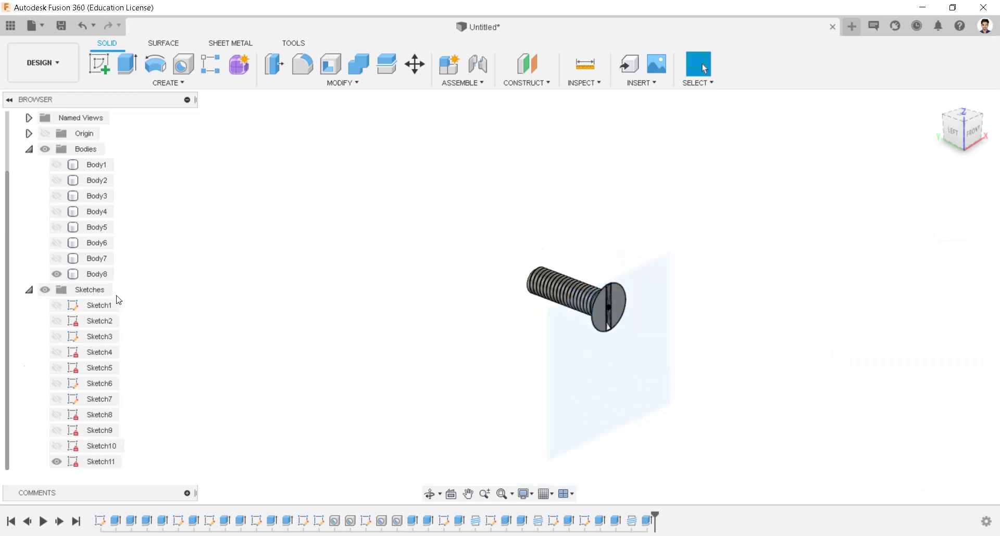
pyautogui.click(96, 462)
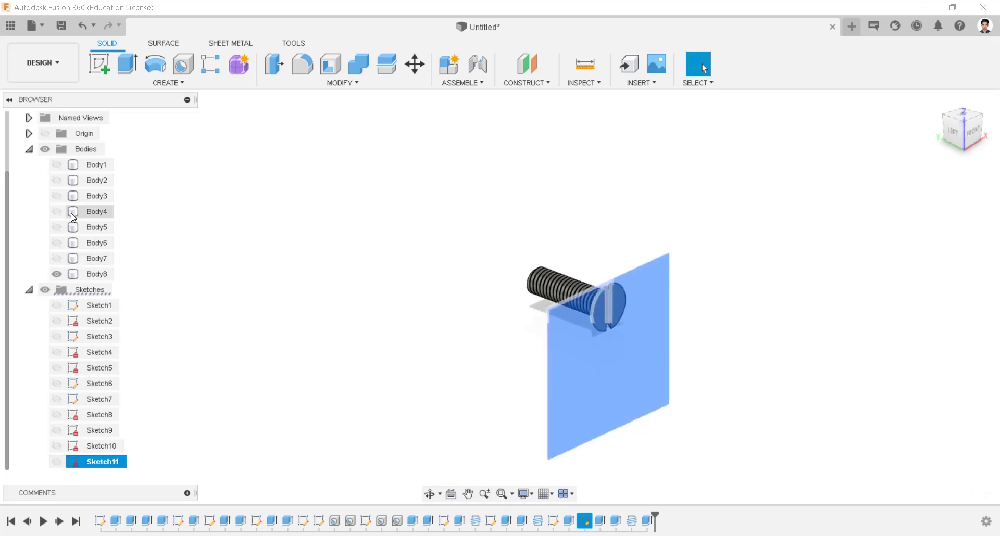
# Step: Unisolate the end plate's slotted screw to show the whole vise, and clear the selection
pyautogui.rightClick(87, 273)
pyautogui.click(94, 271)
pyautogui.scroll(-2, 755, 365)
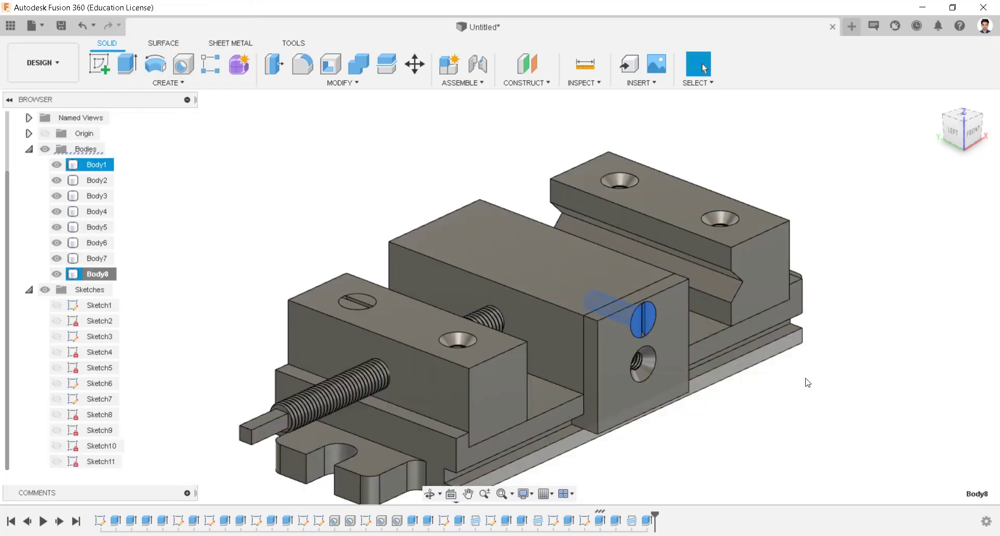
pyautogui.keyDown('shift'); pyautogui.moveTo(466, 201); pyautogui.dragTo(846, 175, button='middle'); pyautogui.keyUp('shift')
pyautogui.click(935, 99)
# Step: Rename Body1, Body2 and Body3 as base, sliding jaw and end plate
pyautogui.doubleClick(104, 165)
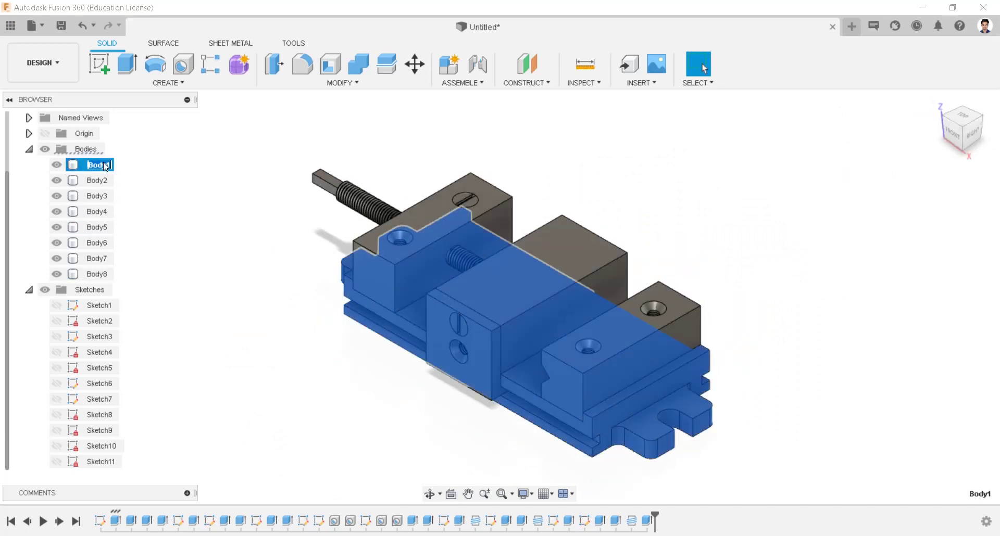
pyautogui.click(110, 181)
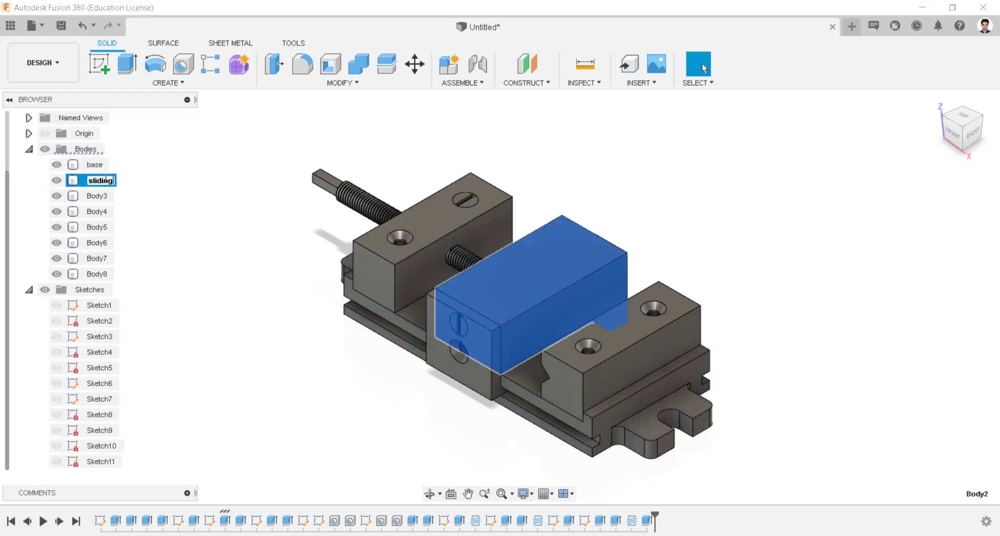
pyautogui.press('Return')
pyautogui.doubleClick(100, 196)
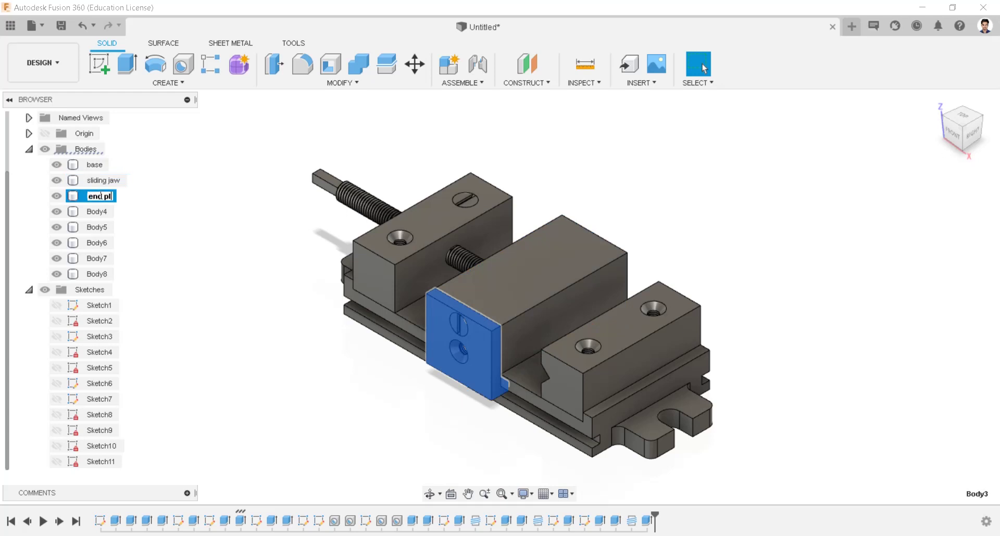
# Step: Rename Body4, Body5 and Body6 as block, fixed jaw and screw spindle
pyautogui.click(99, 212)
pyautogui.click(106, 213)
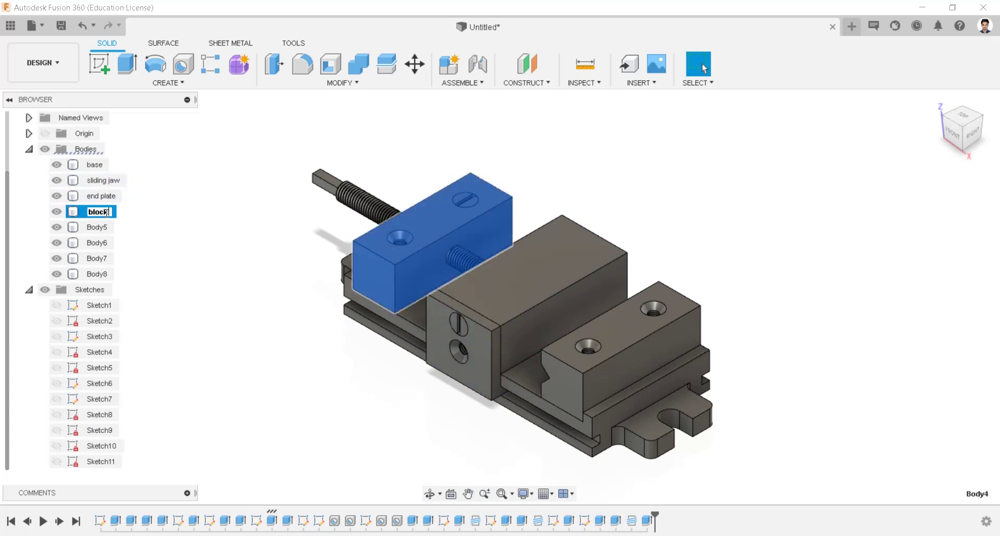
pyautogui.click(91, 231)
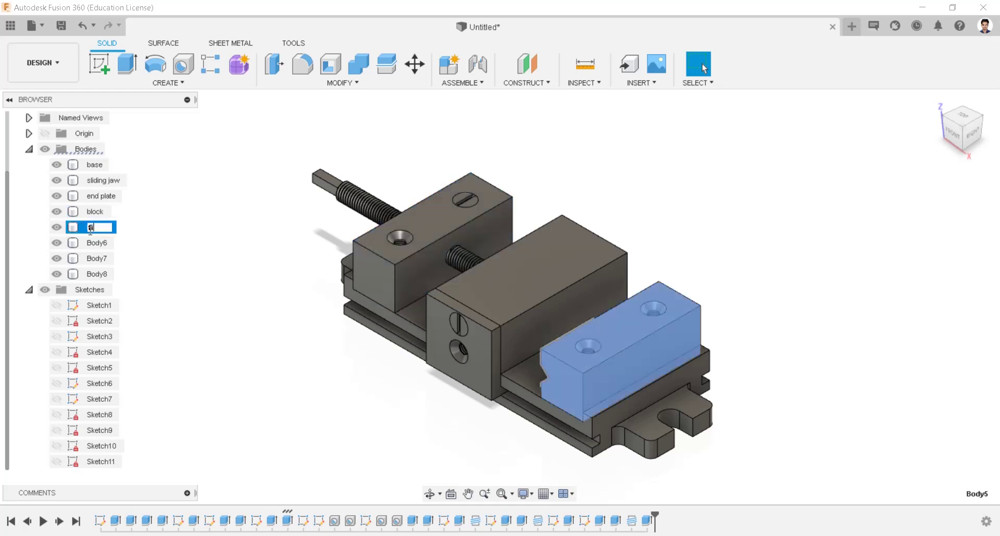
pyautogui.press('Return')
pyautogui.click(97, 243)
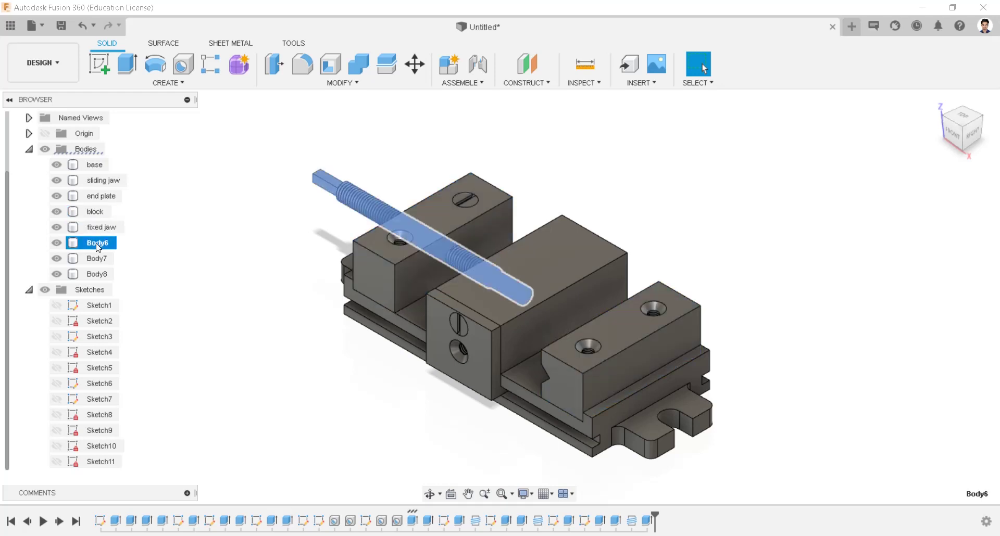
pyautogui.click(98, 244)
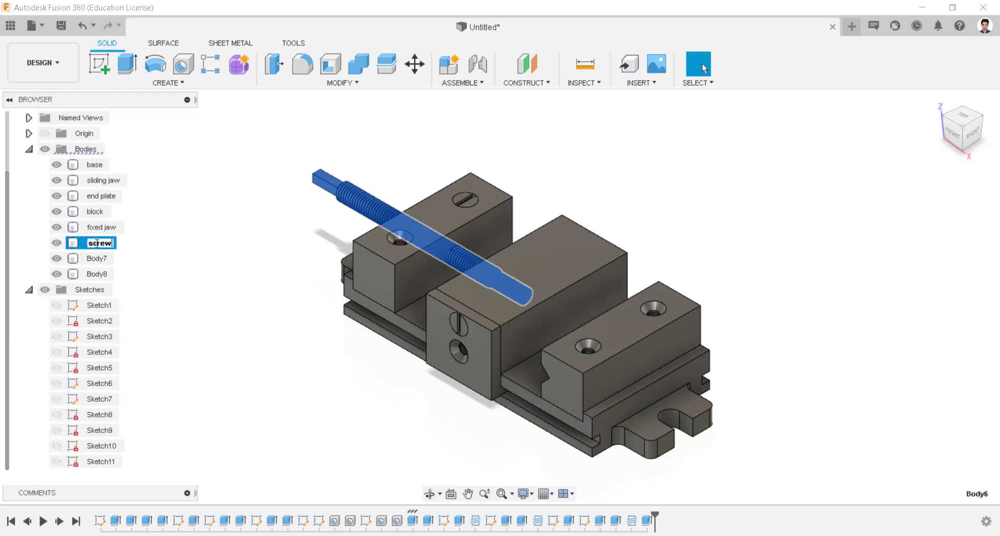
pyautogui.press('Return')
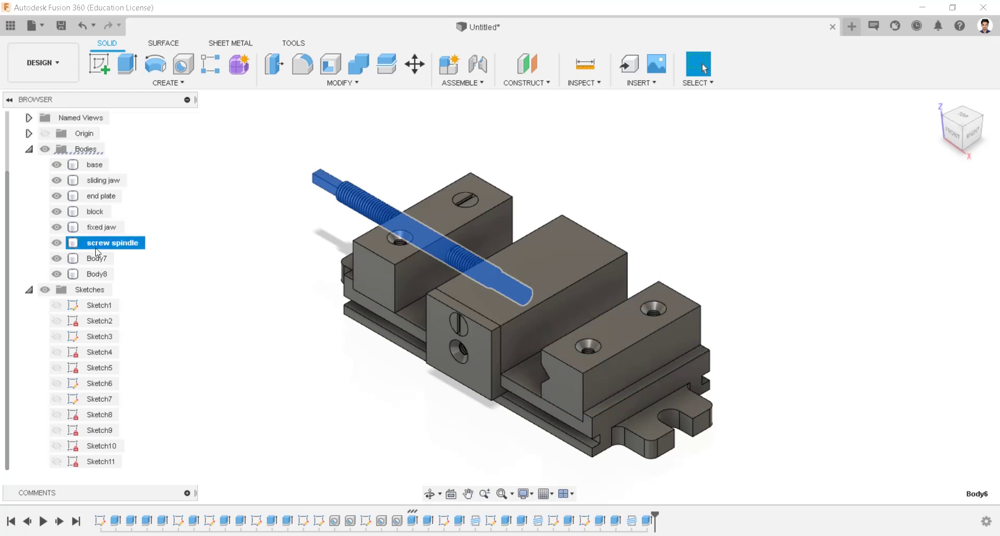
# Step: Rename the two slotted screw bodies, Body7 and Body8, as screw, and clear the selection
pyautogui.click(99, 258)
pyautogui.click(98, 258)
pyautogui.write('screw')
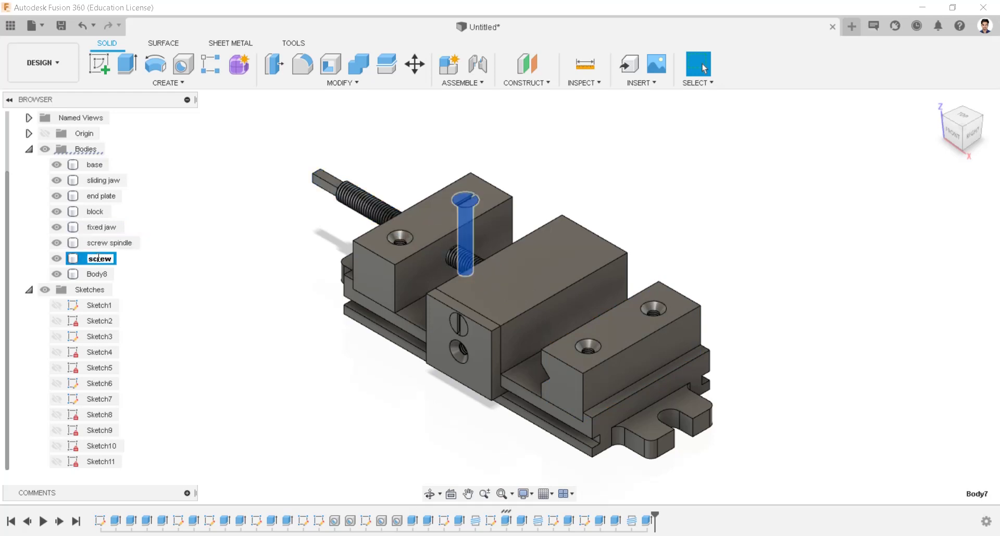
pyautogui.click(98, 274)
pyautogui.click(98, 274)
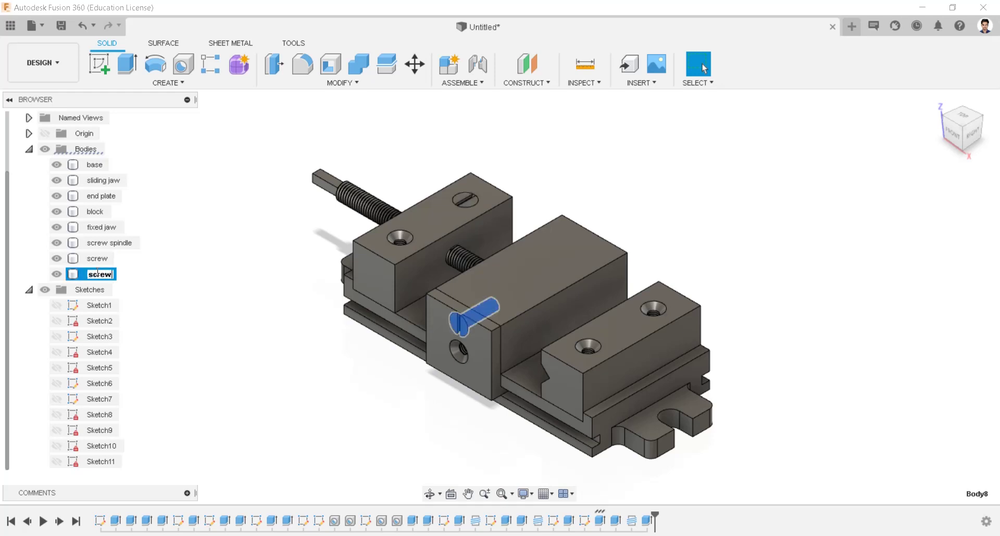
pyautogui.write('screw')
pyautogui.press('Return')
pyautogui.click(227, 359)
# Step: Select all eight bodies from base to screw (1) and convert them to components
pyautogui.click(95, 164)
pyautogui.keyDown('shift'); pyautogui.click(106, 180); pyautogui.keyUp('shift')
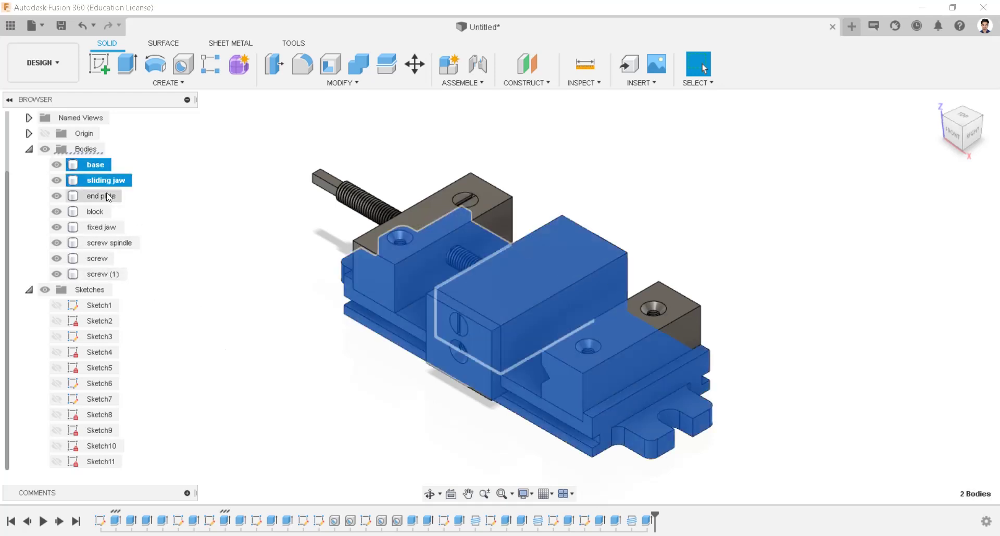
pyautogui.keyDown('shift'); pyautogui.click(102, 274); pyautogui.keyUp('shift')
pyautogui.rightClick(130, 268)
pyautogui.press('Escape')
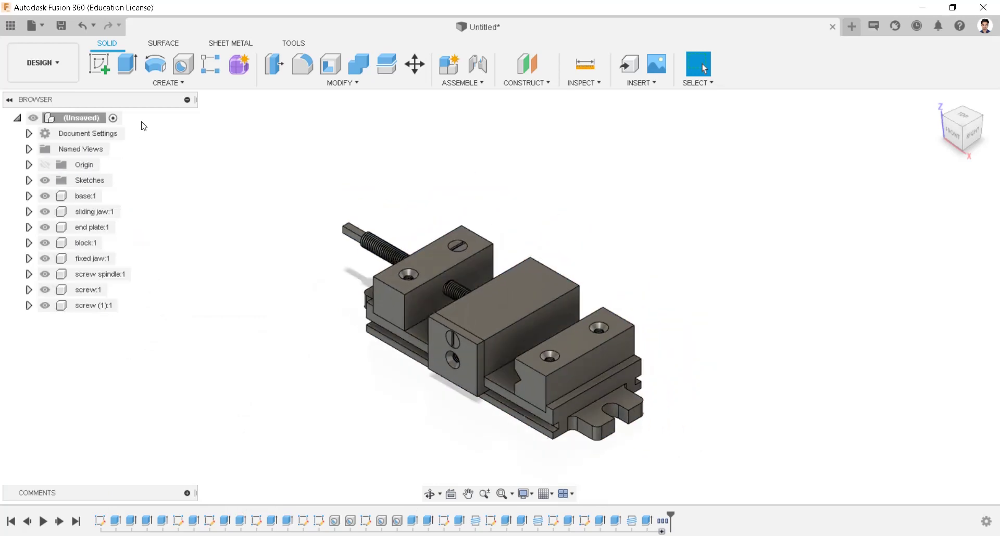
# Step: Set up a rectangular component pattern of the block's screw along the fixed jaw's top edge, with quantity 2 and distance -144 mm
pyautogui.click(169, 83)
pyautogui.moveTo(134, 371)
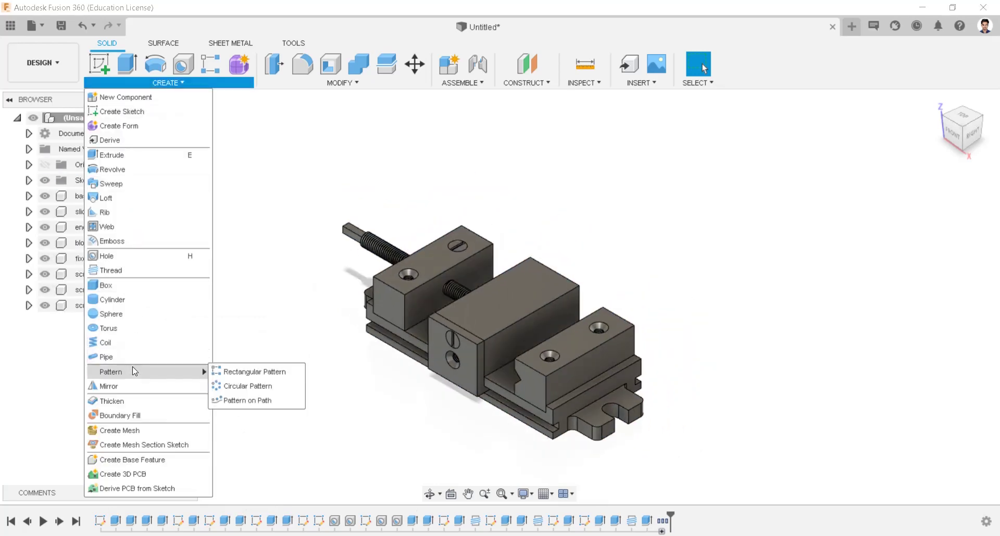
pyautogui.click(250, 372)
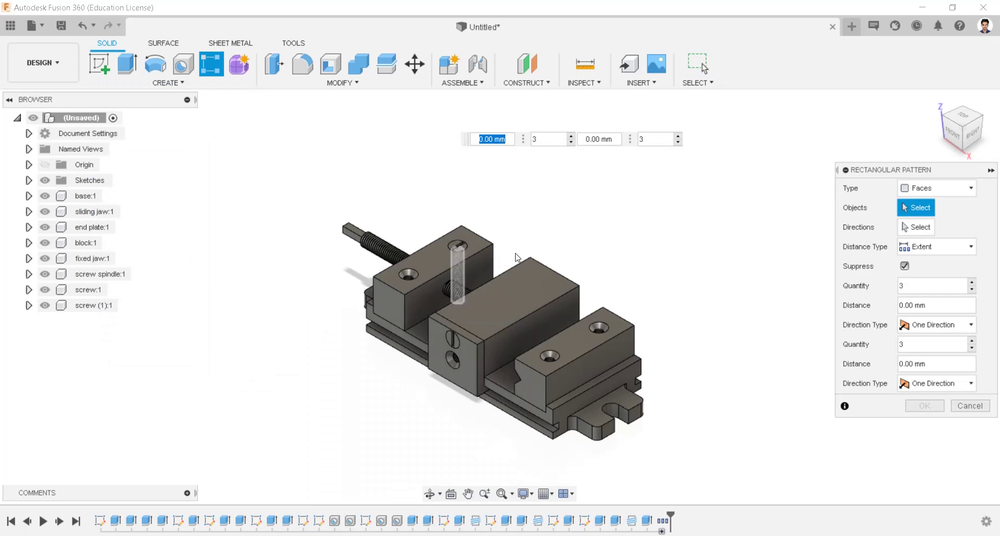
pyautogui.click(956, 189)
pyautogui.click(932, 249)
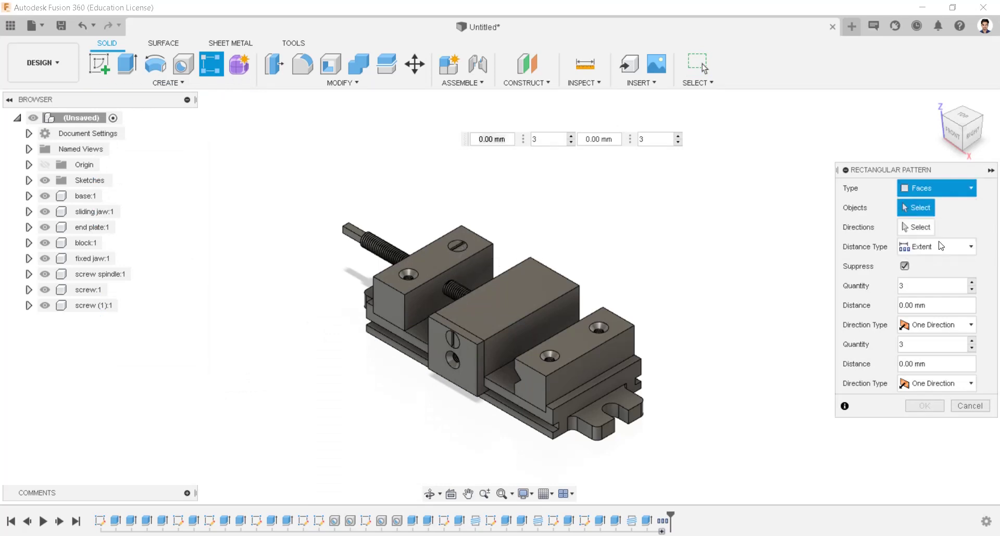
pyautogui.click(463, 242)
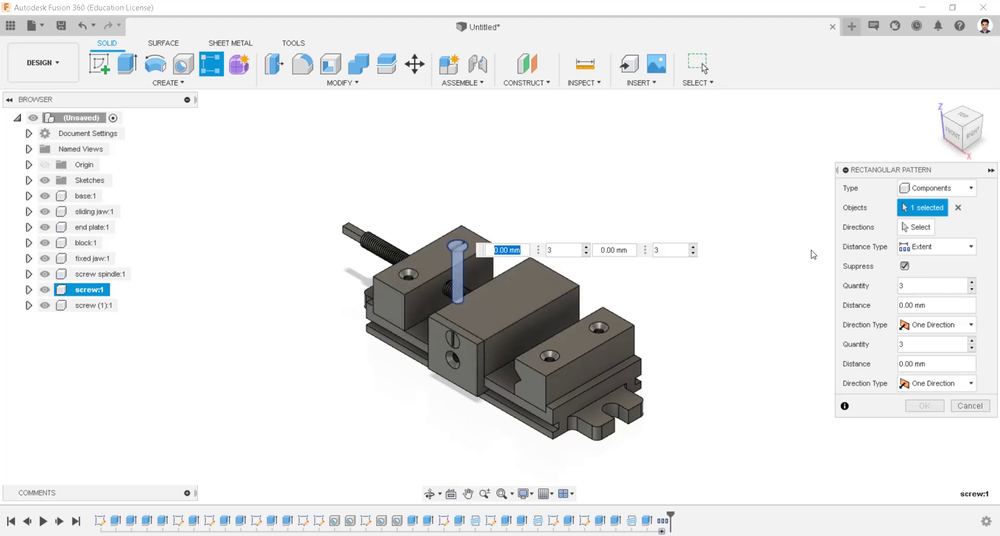
pyautogui.click(914, 228)
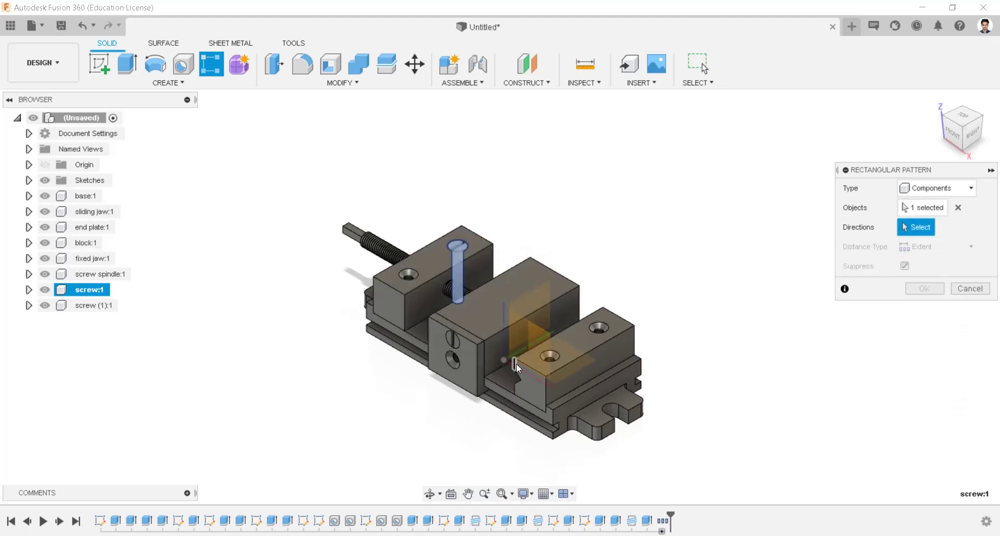
pyautogui.click(518, 364)
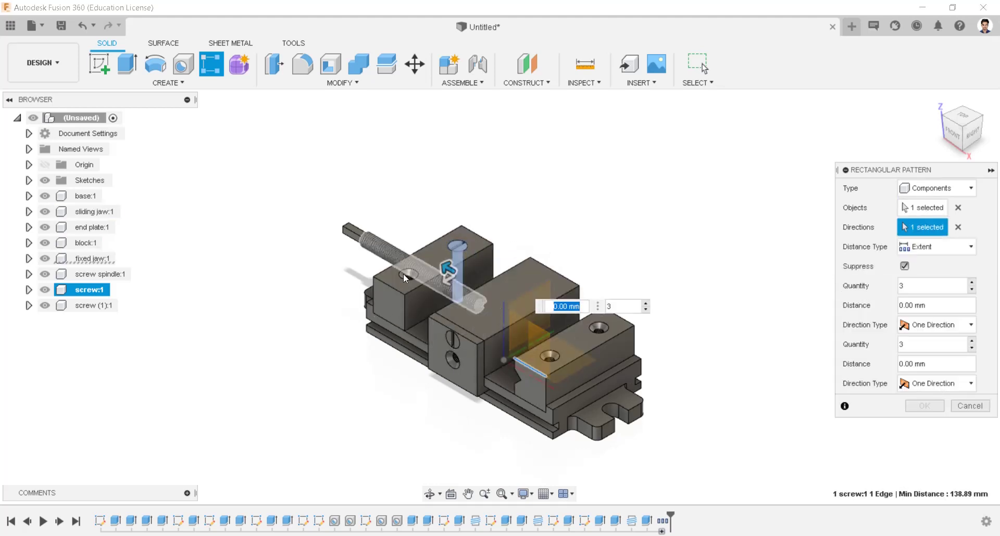
pyautogui.moveTo(447, 269); pyautogui.dragTo(556, 346)
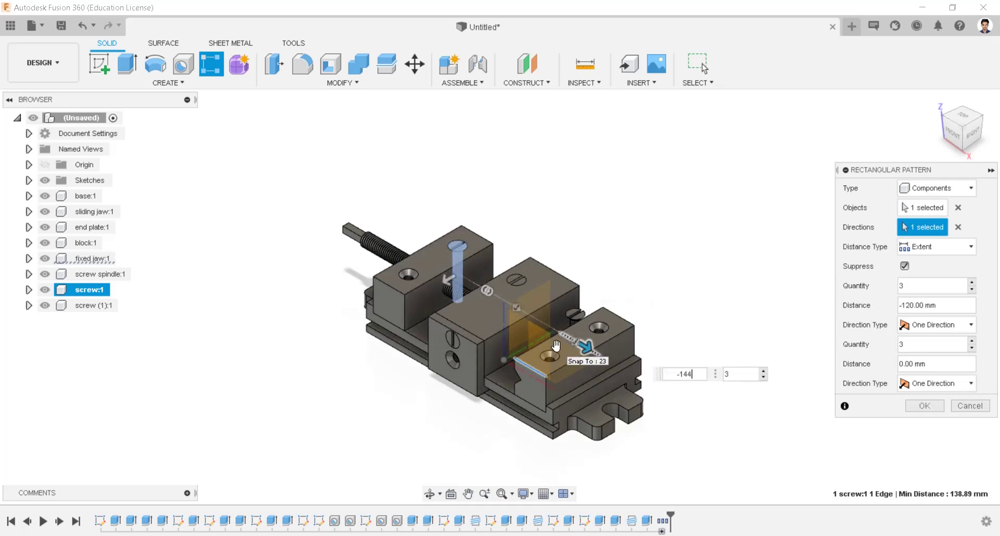
pyautogui.write('-144')
pyautogui.press('Return')
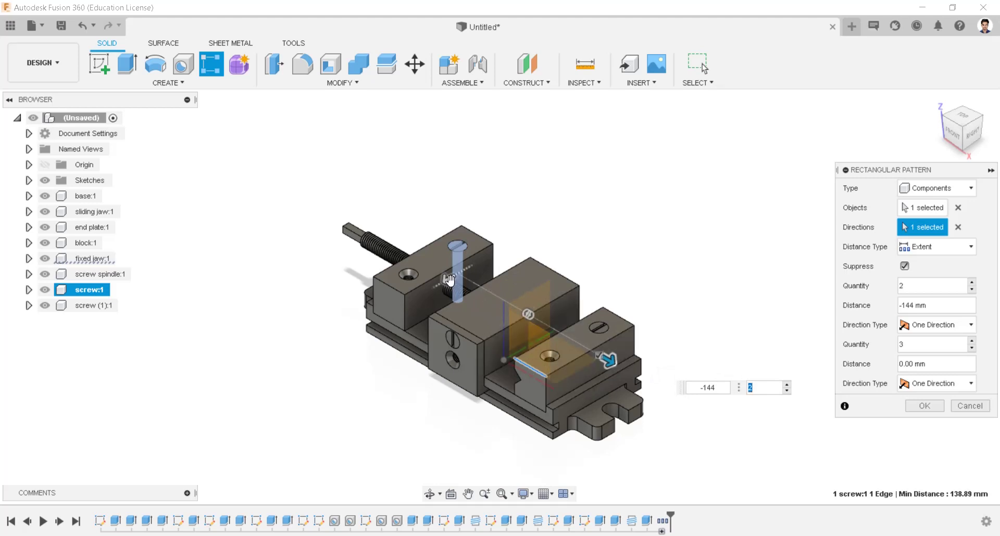
# Step: Set the screw pattern's second direction to quantity 2 and distance 50 mm, filling the remaining holes in both blocks
pyautogui.moveTo(447, 281); pyautogui.dragTo(430, 290)
pyautogui.press('Tab')
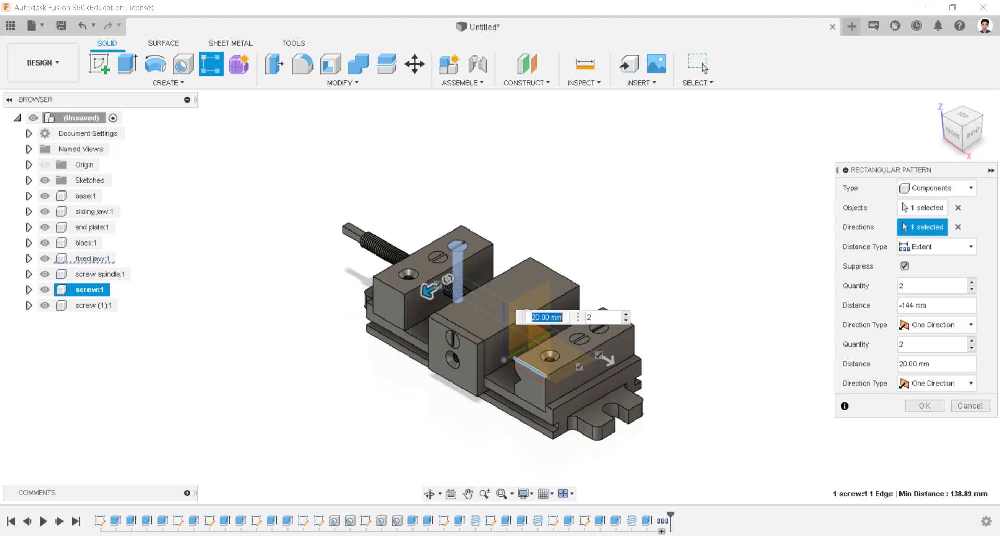
pyautogui.click(561, 317)
pyautogui.write('50')
pyautogui.press('Return')
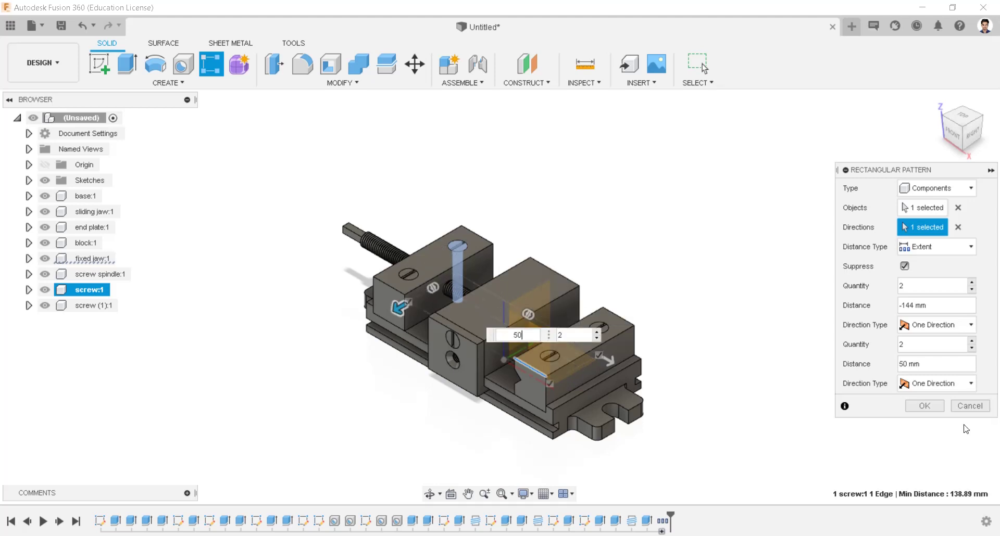
# Step: Finish the block screw pattern and start a rectangular component pattern of the end plate's screw along the plate's vertical edge
pyautogui.click(924, 406)
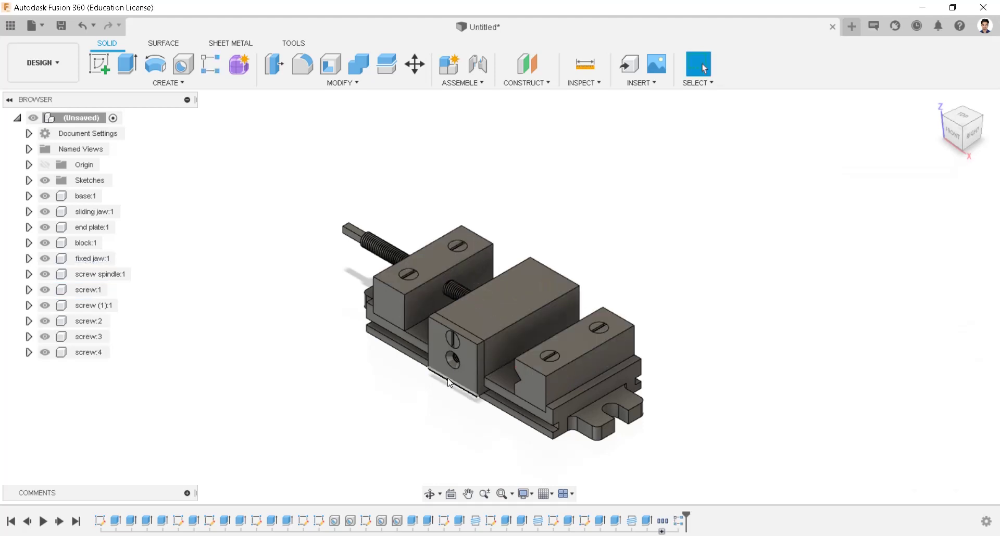
pyautogui.scroll(3, 450, 382)
pyautogui.keyDown('shift'); pyautogui.moveTo(450, 364); pyautogui.dragTo(396, 364, button='middle'); pyautogui.keyUp('shift')
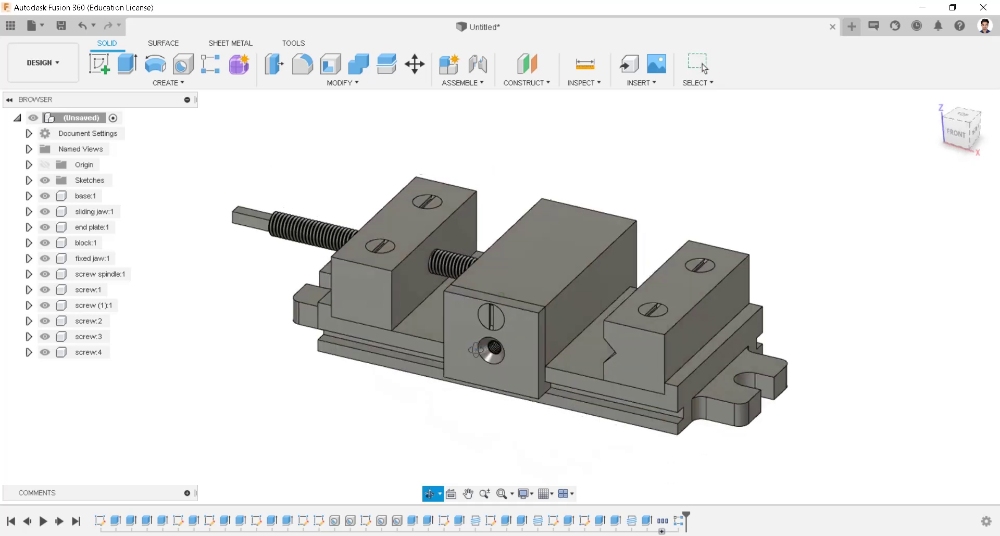
pyautogui.click(174, 87)
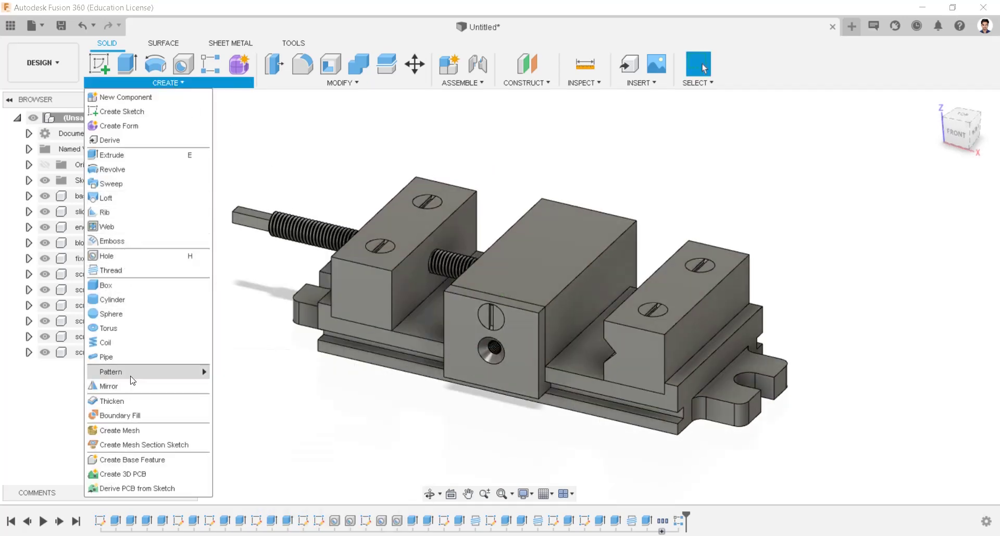
pyautogui.moveTo(136, 372)
pyautogui.click(257, 372)
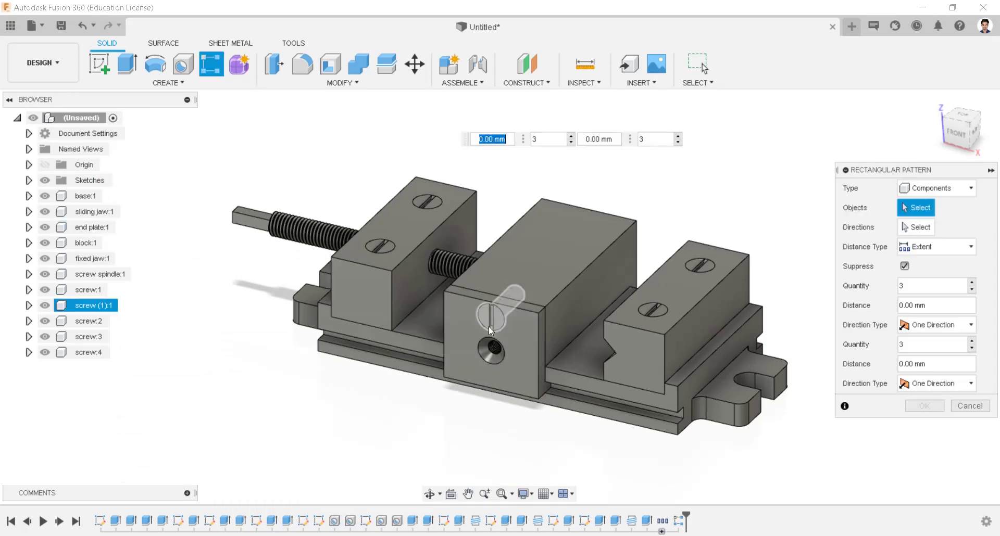
pyautogui.click(489, 328)
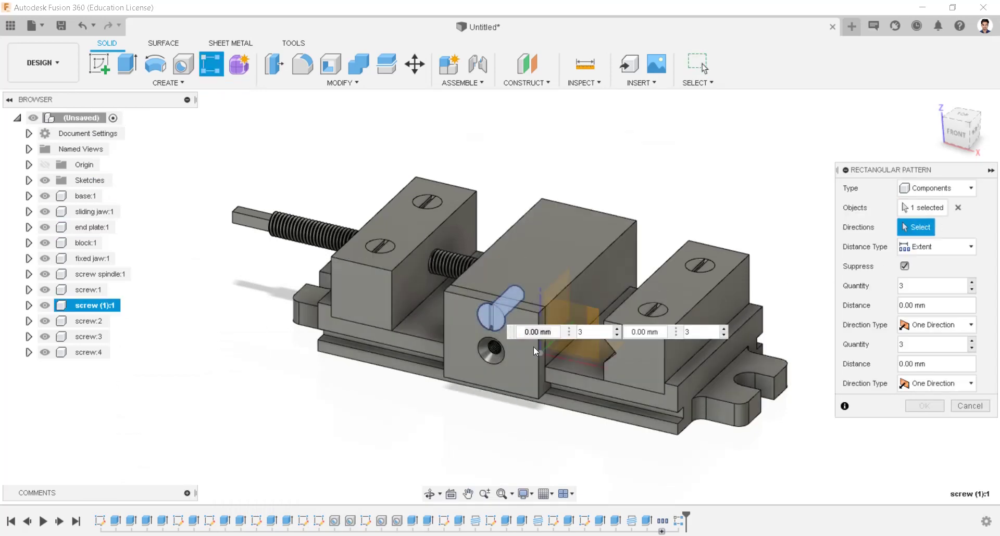
pyautogui.click(538, 364)
# Step: Set the end plate screw pattern to quantity 2 and distance -18 mm, filling the plate's lower hole
pyautogui.moveTo(508, 292); pyautogui.dragTo(506, 312)
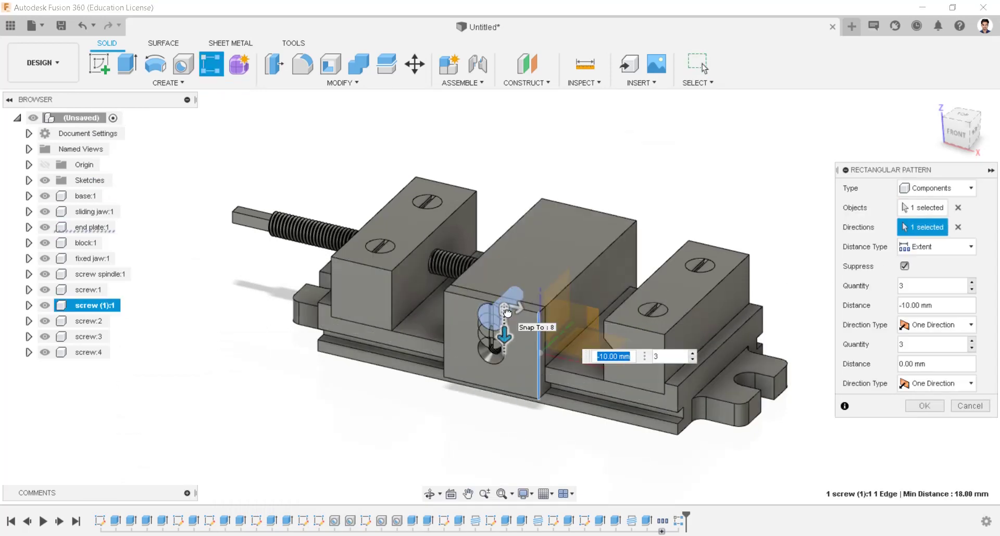
pyautogui.press('Tab')
pyautogui.write('2')
pyautogui.press('Return')
pyautogui.press('Return')
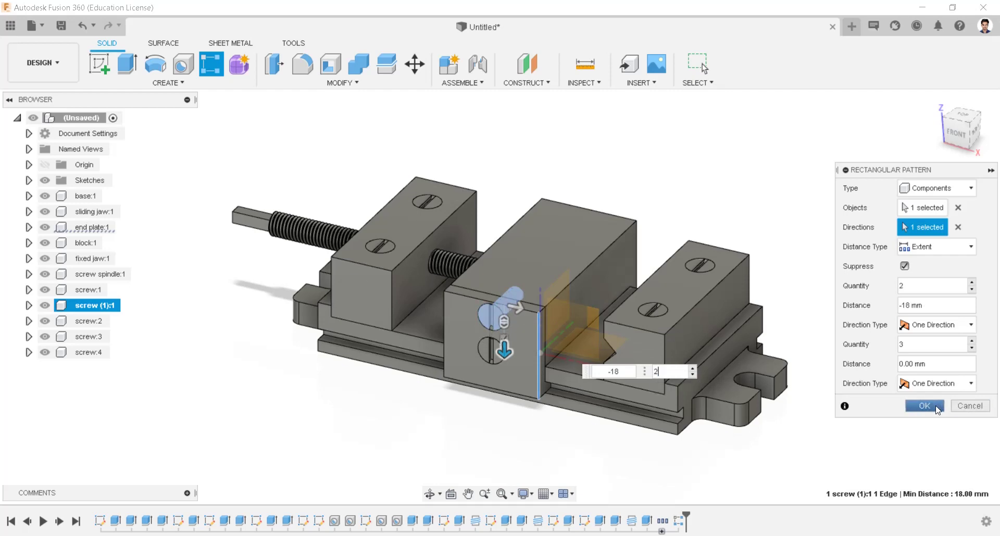
# Step: Assign the Steel, Cast physical material from the Fusion 360 Material Library to the base
pyautogui.scroll(-3, 423, 329)
pyautogui.keyDown('shift'); pyautogui.moveTo(380, 327); pyautogui.dragTo(341, 269, button='middle'); pyautogui.keyUp('shift')
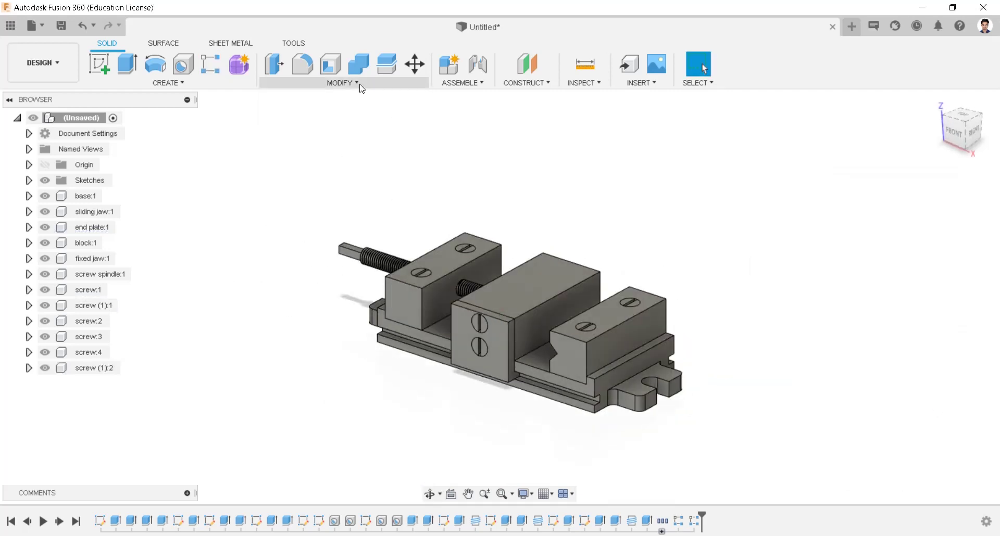
pyautogui.click(341, 82)
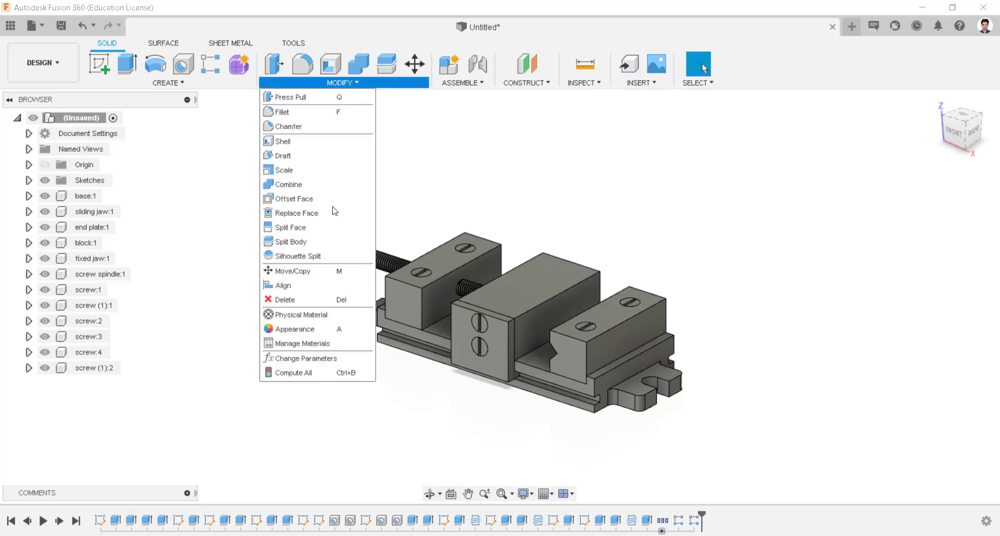
pyautogui.click(300, 315)
pyautogui.scroll(-5, 859, 408)
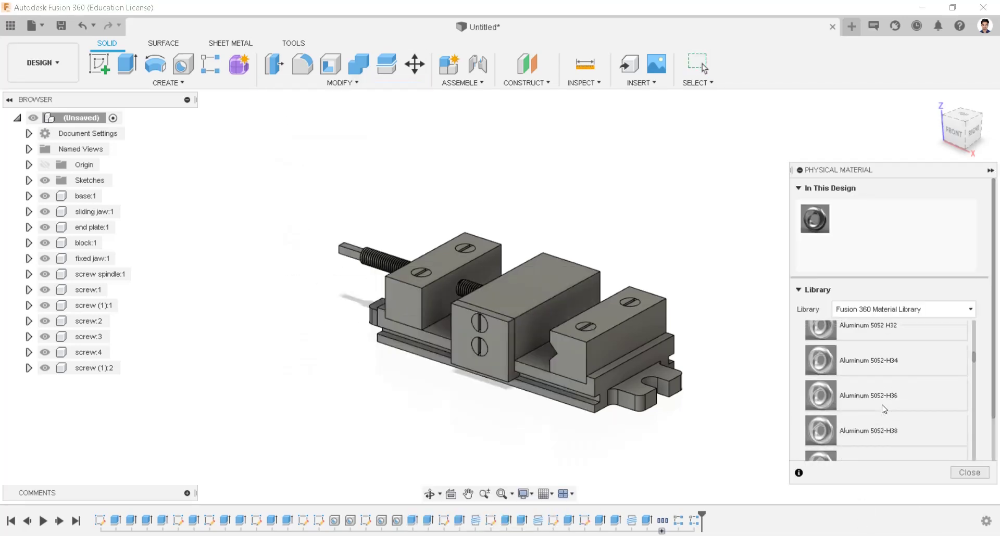
pyautogui.scroll(-10, 883, 408)
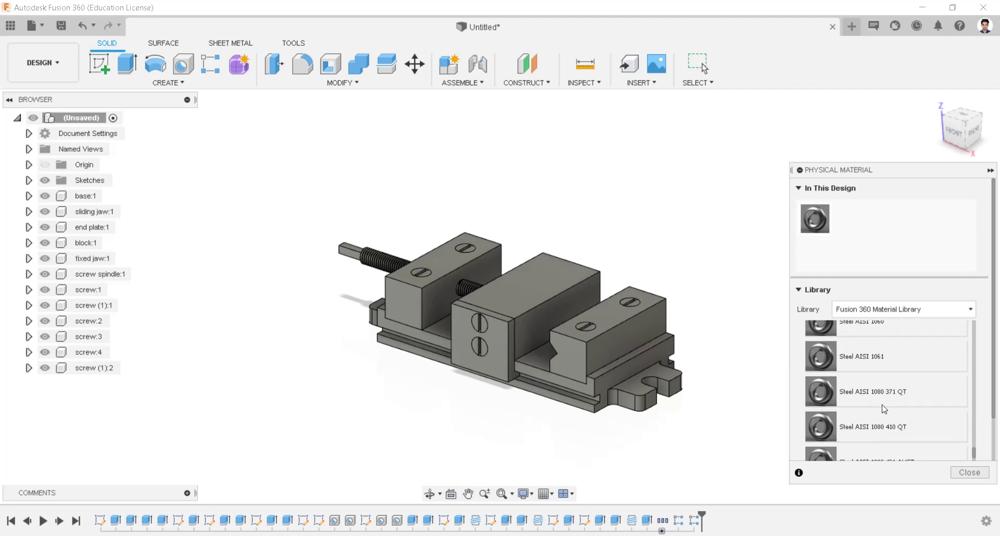
pyautogui.scroll(-5, 884, 409)
pyautogui.moveTo(872, 333); pyautogui.dragTo(561, 379)
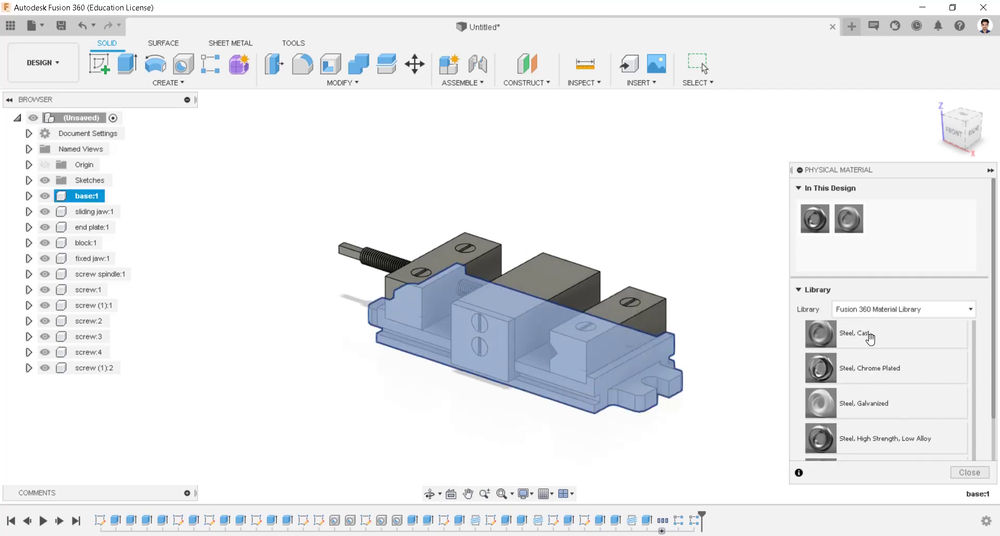
pyautogui.moveTo(869, 338); pyautogui.dragTo(749, 380)
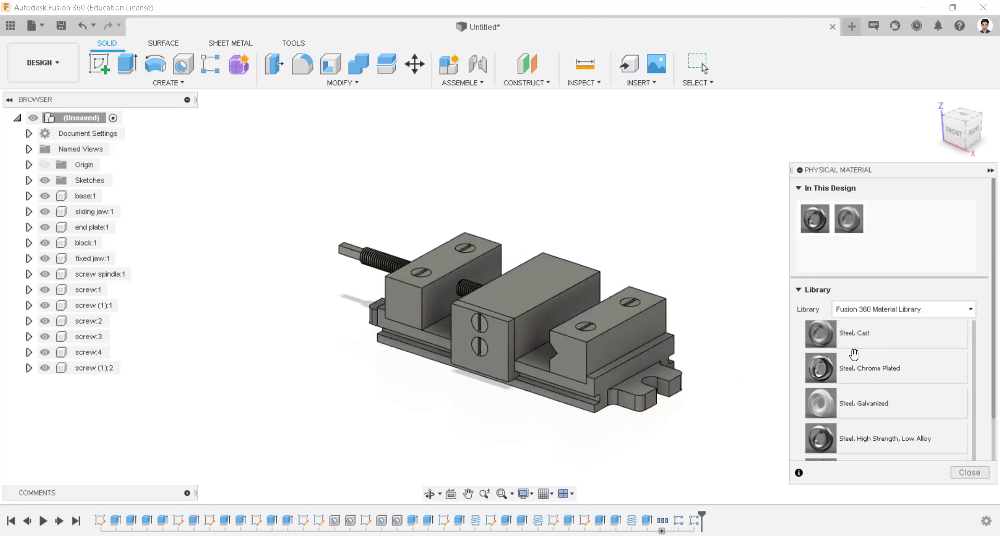
# Step: Select the screw spindle and all six screws for a physical material assignment
pyautogui.scroll(-3, 859, 391)
pyautogui.click(388, 260)
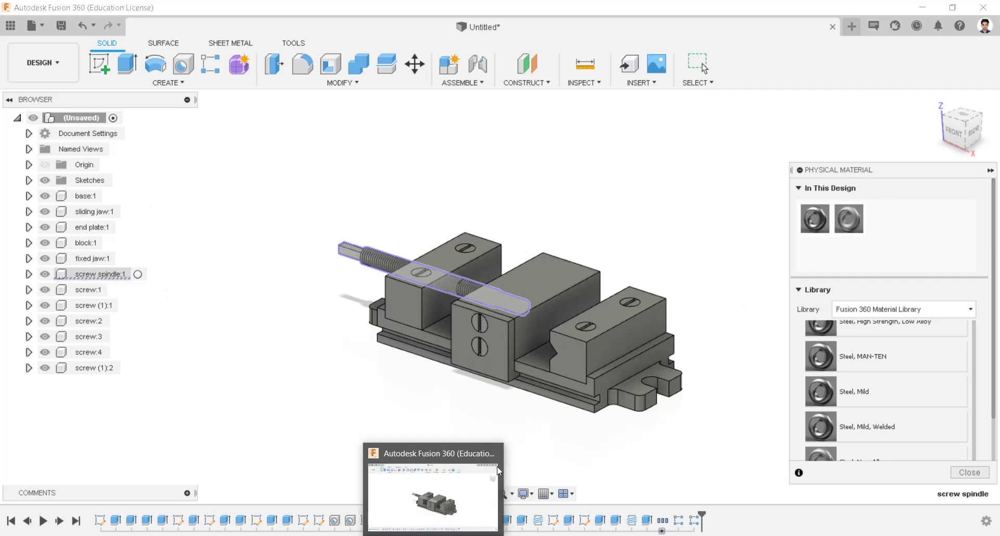
pyautogui.click(89, 290)
pyautogui.keyDown('shift'); pyautogui.click(90, 321); pyautogui.keyUp('shift')
pyautogui.keyDown('shift'); pyautogui.click(89, 336); pyautogui.keyUp('shift')
pyautogui.keyDown('shift'); pyautogui.click(89, 368); pyautogui.keyUp('shift')
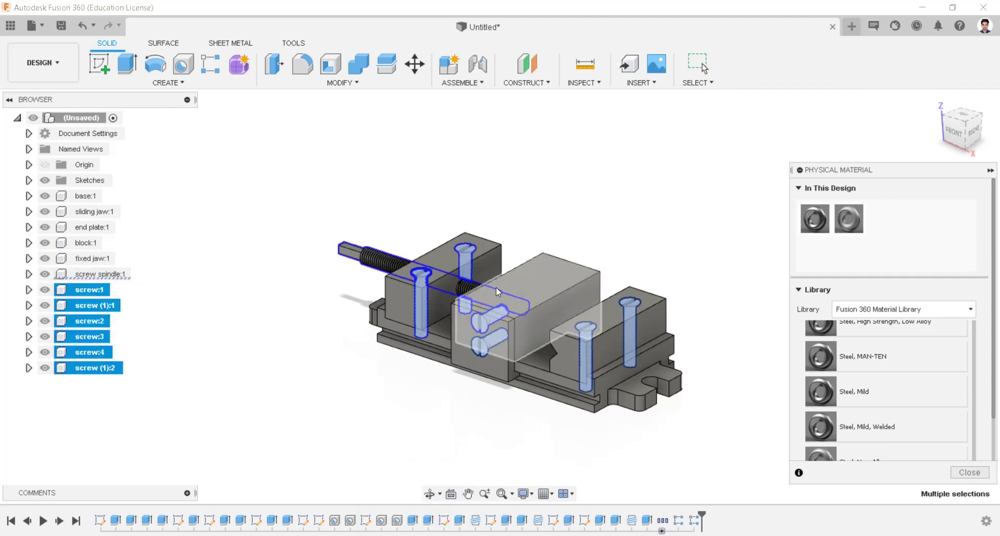
pyautogui.keyDown('shift'); pyautogui.click(103, 273); pyautogui.keyUp('shift')
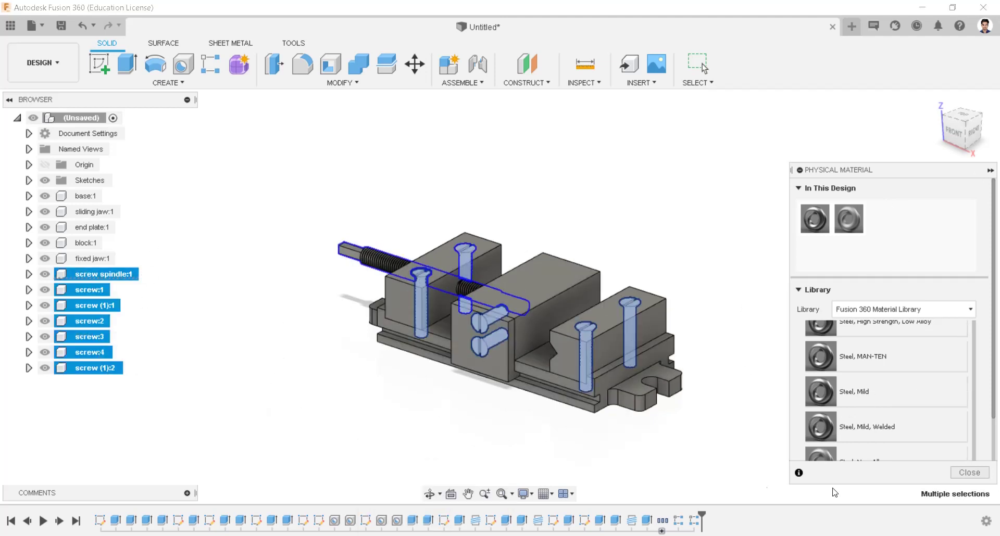
# Step: Close the physical material library and save the design as machine vice in the machine vice folder
pyautogui.click(969, 472)
pyautogui.press('Escape')
pyautogui.keyDown('shift'); pyautogui.moveTo(544, 371); pyautogui.dragTo(458, 281, button='middle'); pyautogui.keyUp('shift')
pyautogui.click(61, 26)
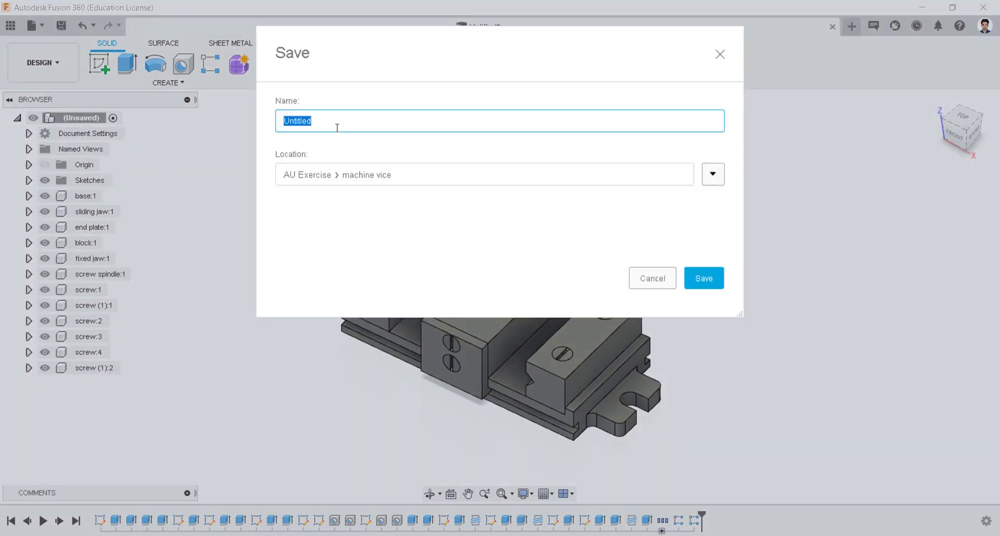
pyautogui.write('machine vice')
pyautogui.press('Return')
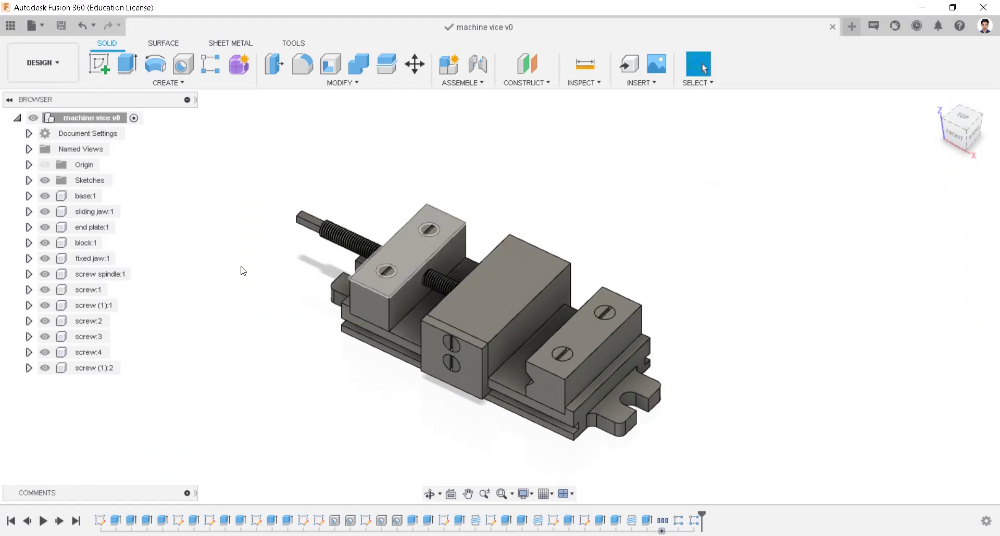
# Step: Create a new drawing of the full assembly from scratch, with the ISO standard, mm units and an A3 sheet
pyautogui.click(53, 62)
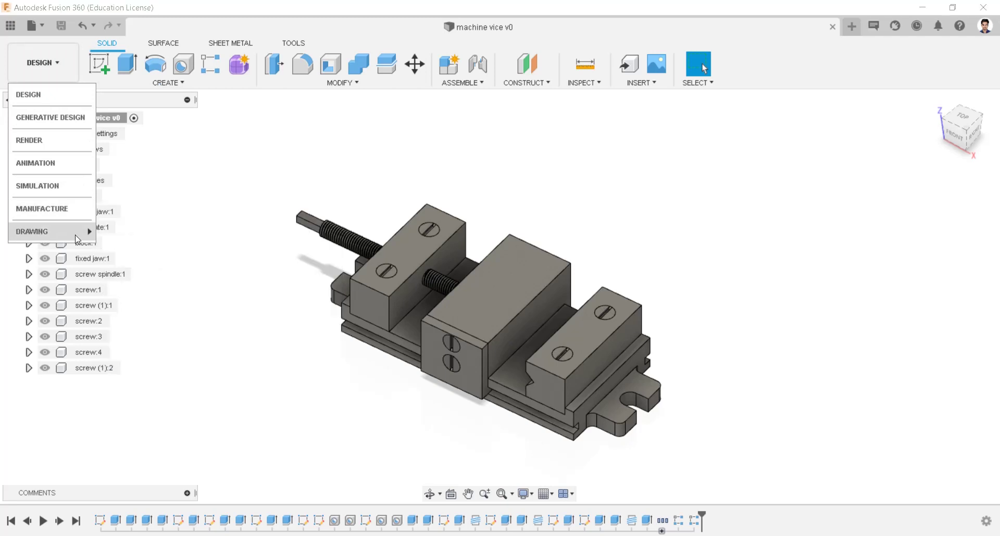
pyautogui.moveTo(75, 231)
pyautogui.click(113, 236)
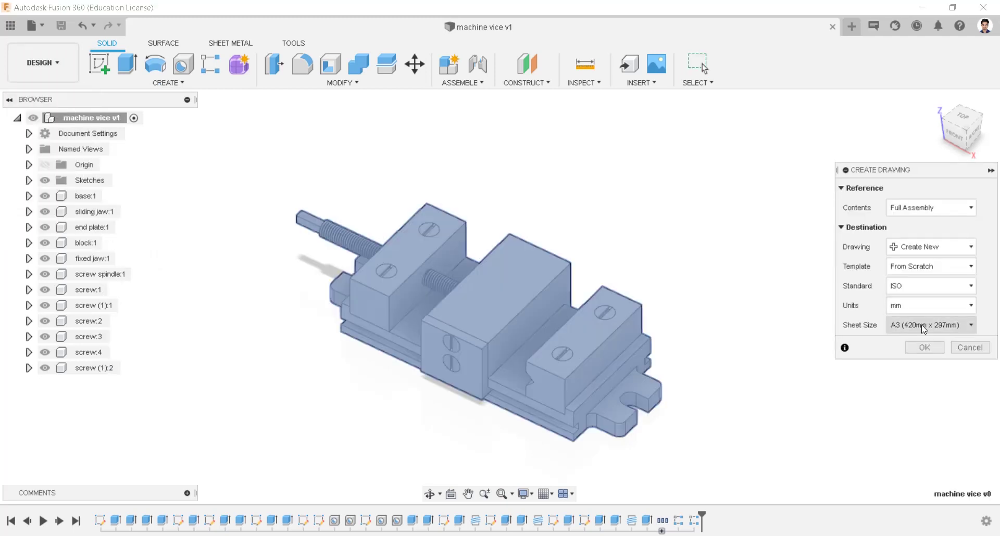
pyautogui.click(924, 348)
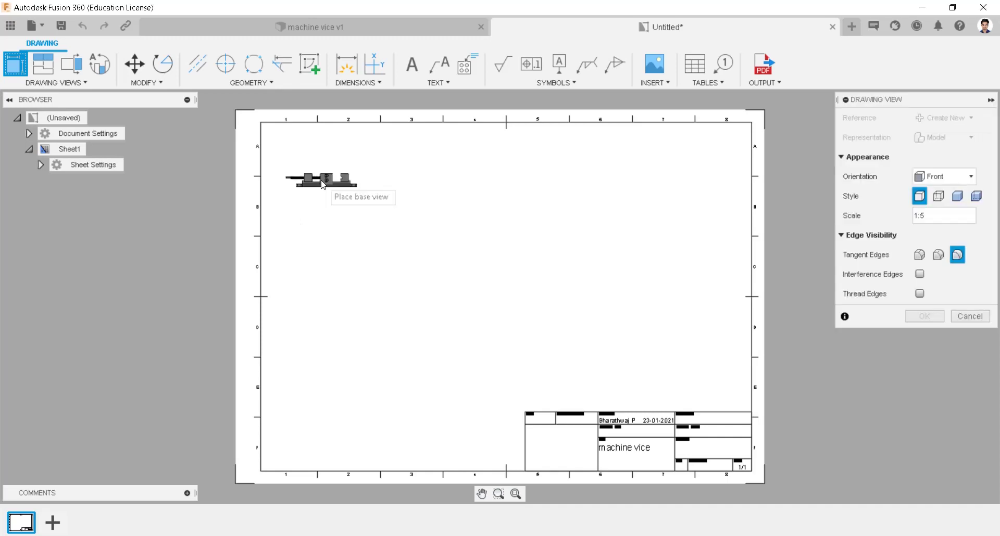
# Step: Place the front base view in the upper-left area of the sheet at a scale of 1:2
pyautogui.click(355, 208)
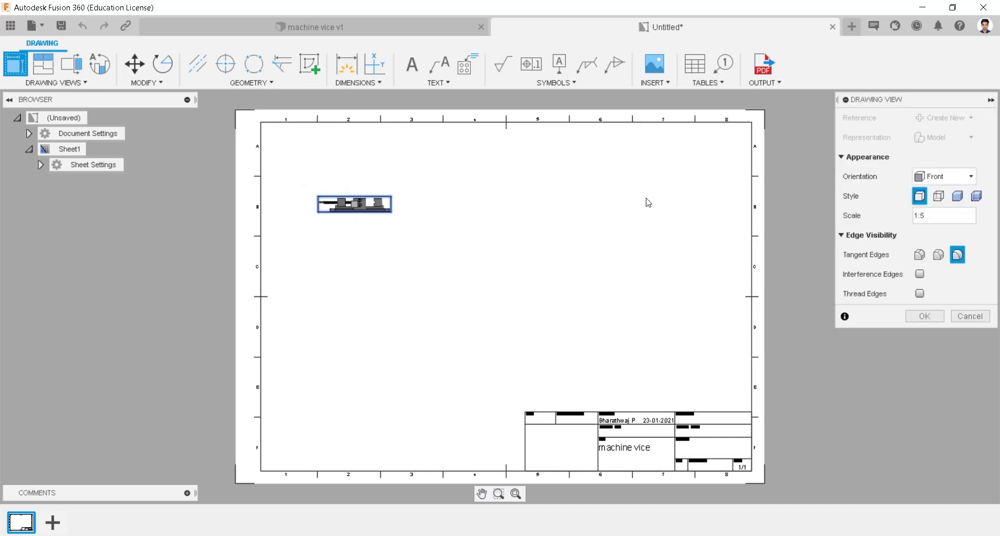
pyautogui.click(946, 217)
pyautogui.write('1:2')
pyautogui.press('Return')
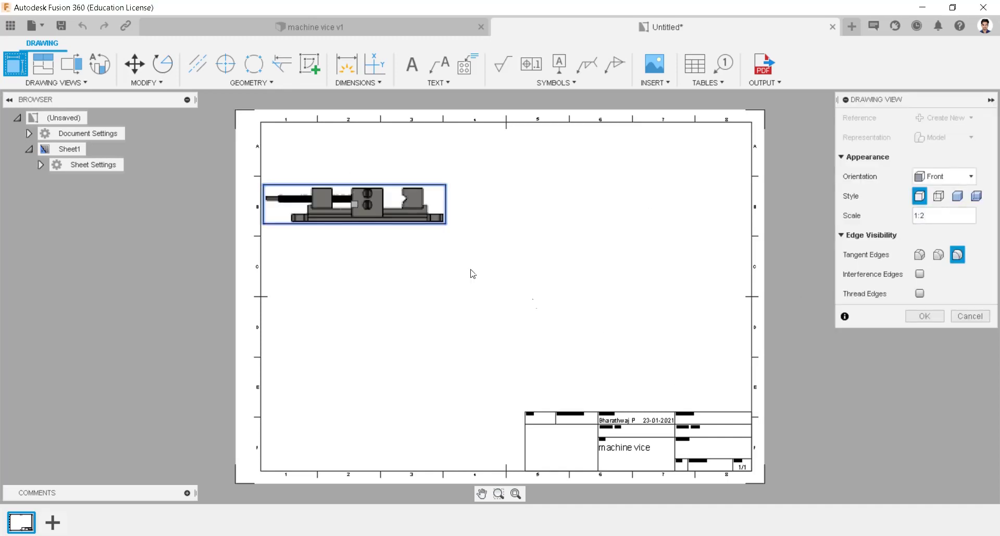
pyautogui.click(945, 216)
pyautogui.click(922, 240)
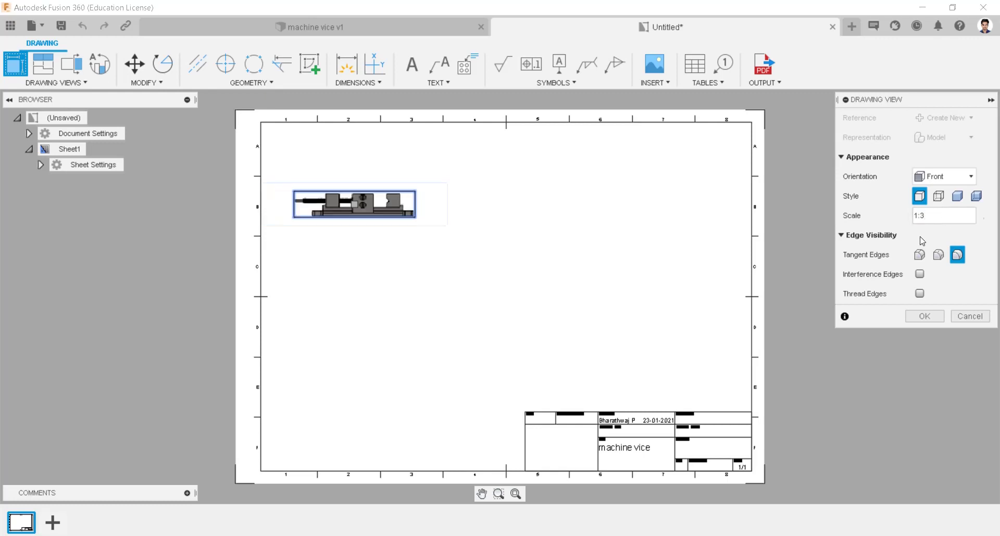
pyautogui.press('Return')
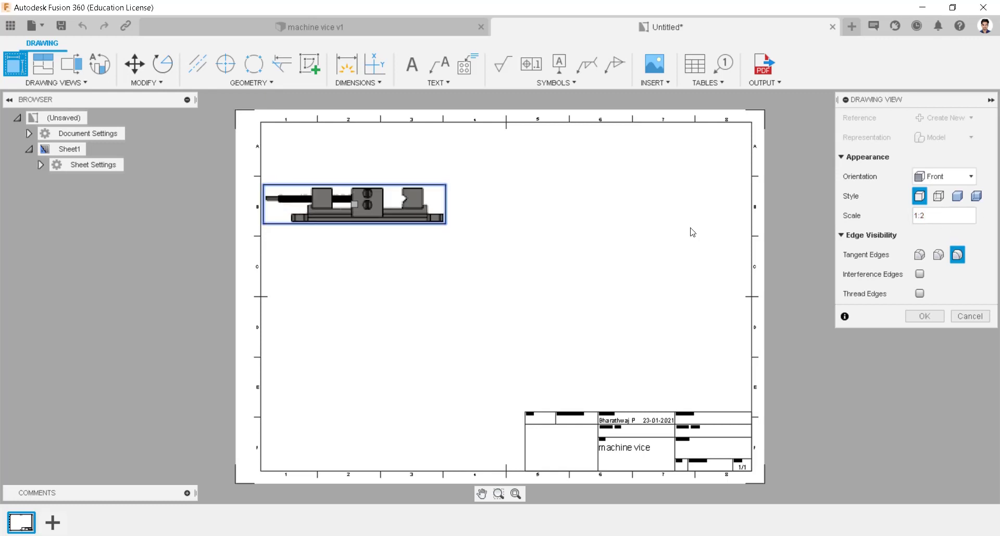
# Step: Set the front view's style to visible and hidden edges, and shift the view slightly up and away from the sheet border
pyautogui.click(938, 196)
pyautogui.click(924, 317)
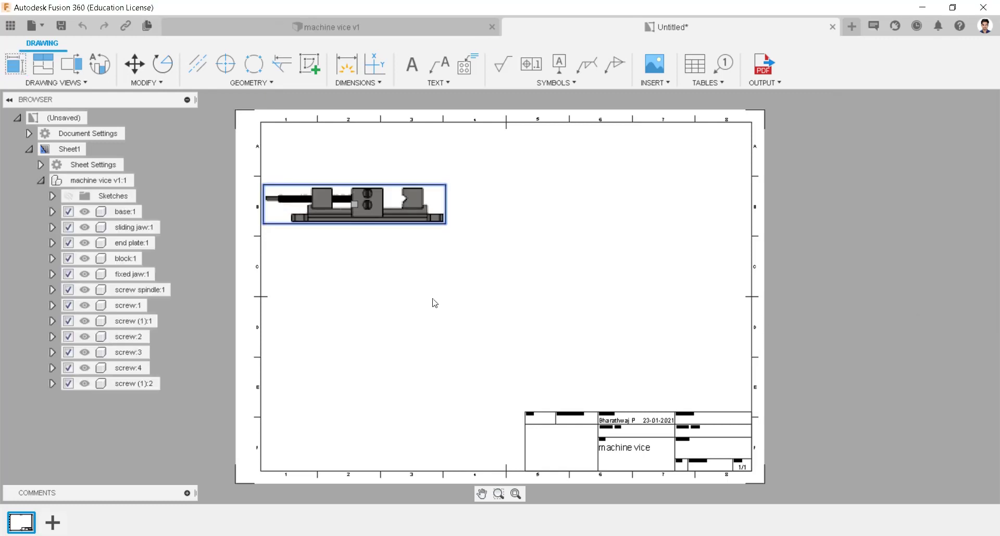
pyautogui.doubleClick(365, 203)
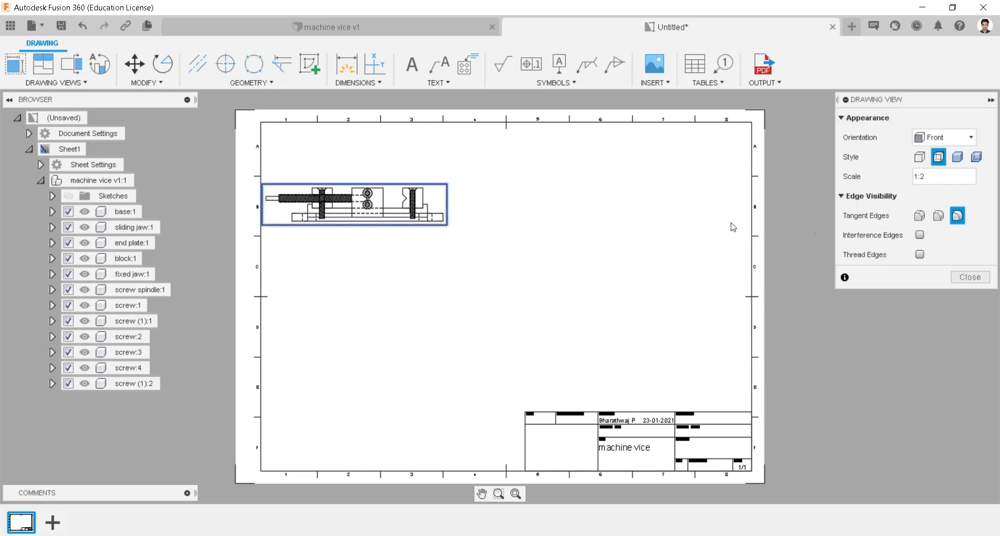
pyautogui.click(969, 277)
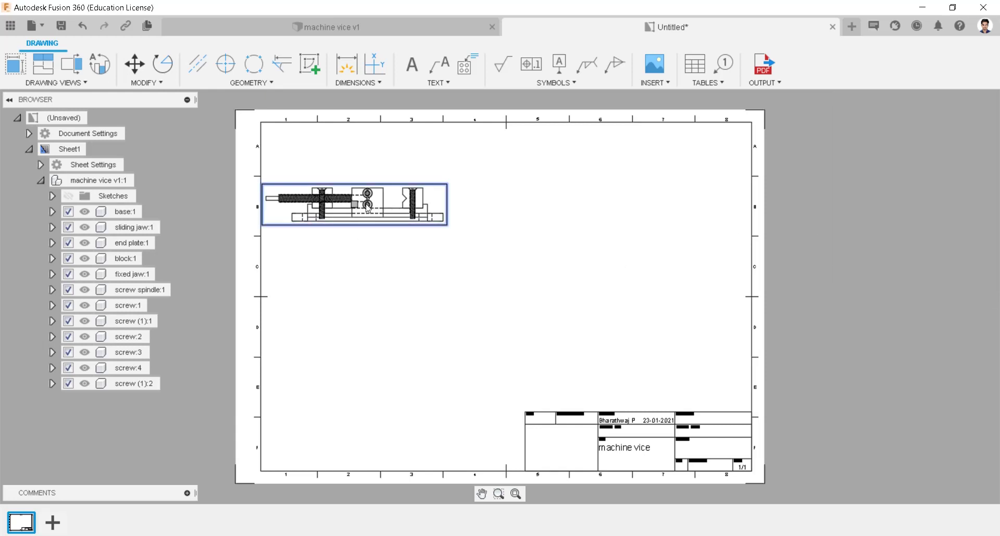
pyautogui.moveTo(367, 195)
pyautogui.mouseDown()
pyautogui.moveTo(385, 200)
pyautogui.moveTo(383, 183)
pyautogui.mouseUp()
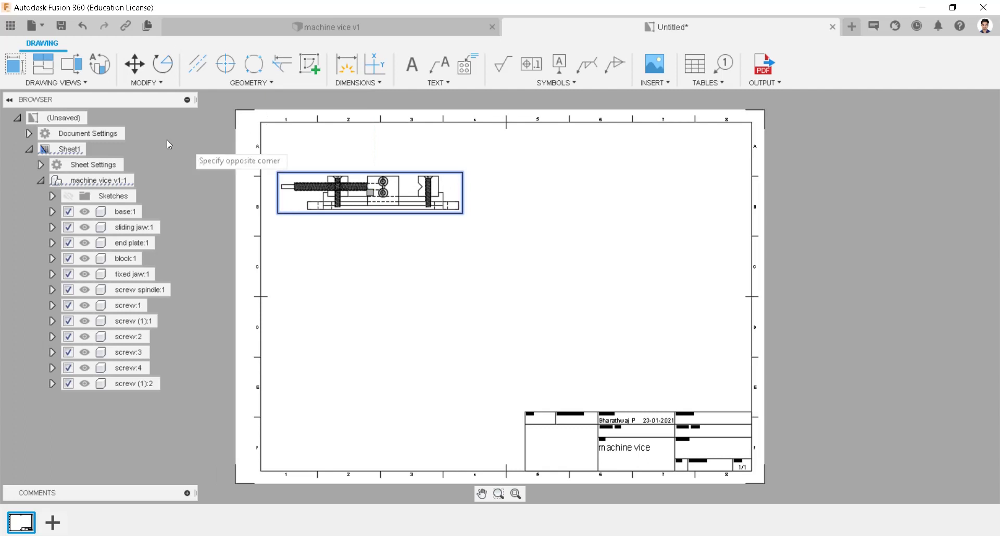
# Step: Project a side view, an isometric view and a top view from the front view onto the sheet
pyautogui.click(42, 64)
pyautogui.click(460, 206)
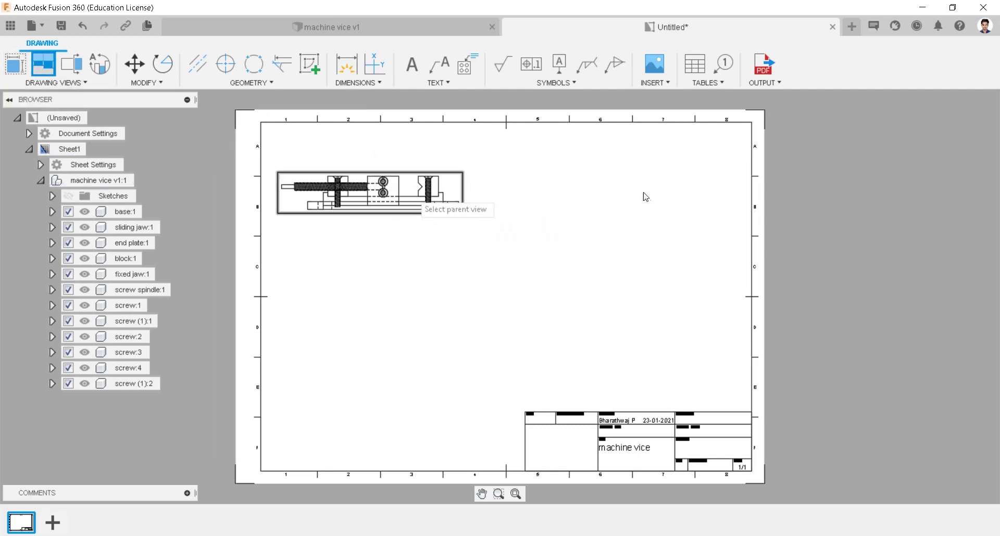
pyautogui.click(611, 258)
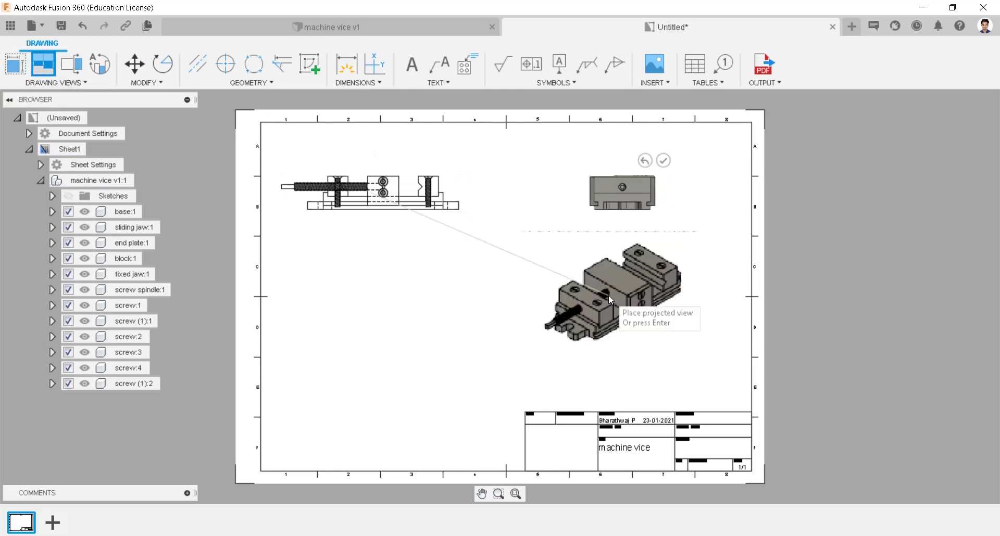
pyautogui.click(609, 296)
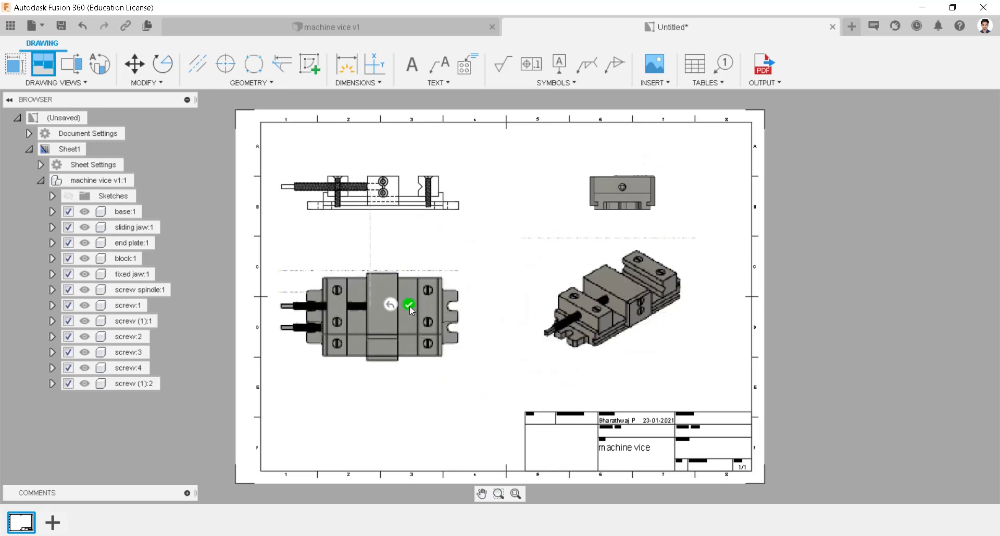
pyautogui.click(409, 305)
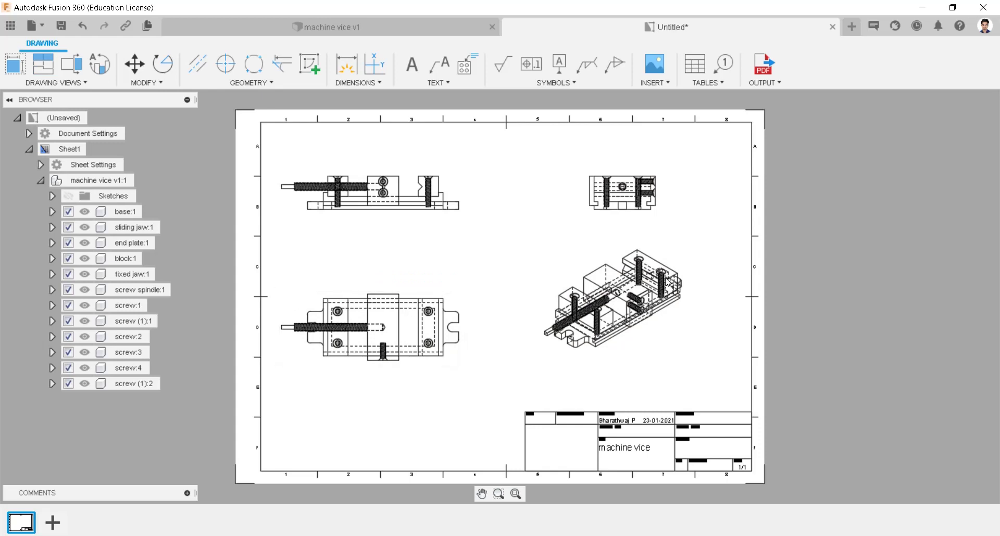
# Step: Set the style of the isometric view and the side view to visible edges only
pyautogui.click(638, 287)
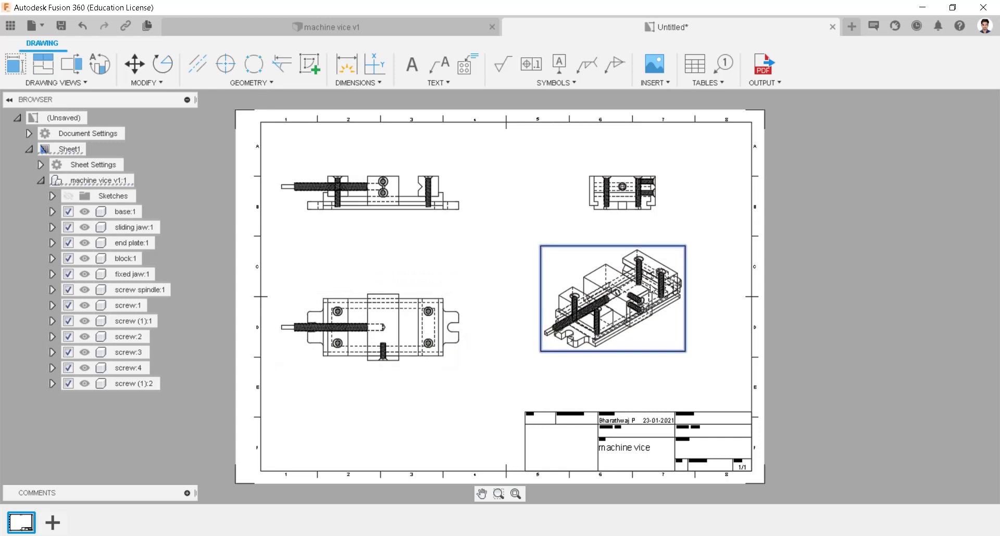
pyautogui.doubleClick(657, 254)
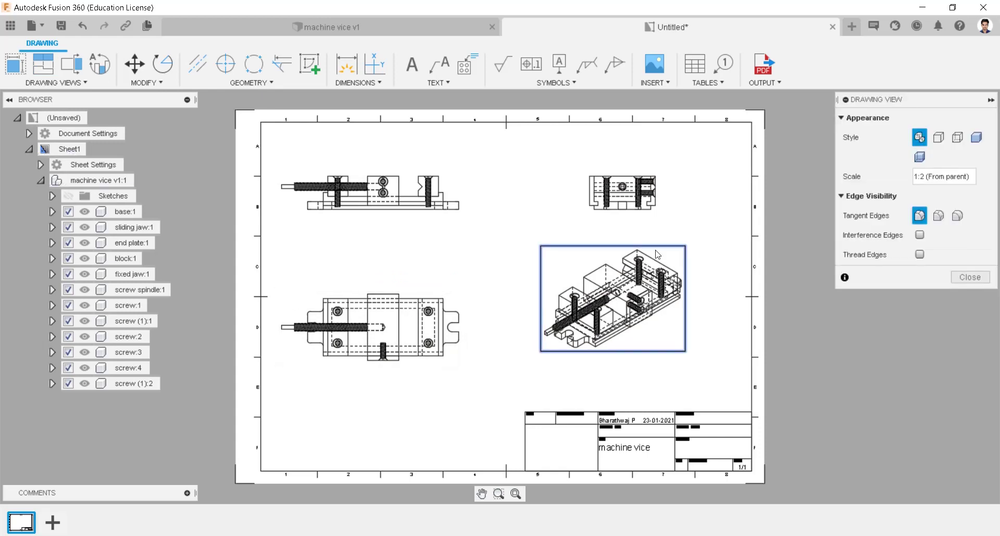
pyautogui.click(937, 137)
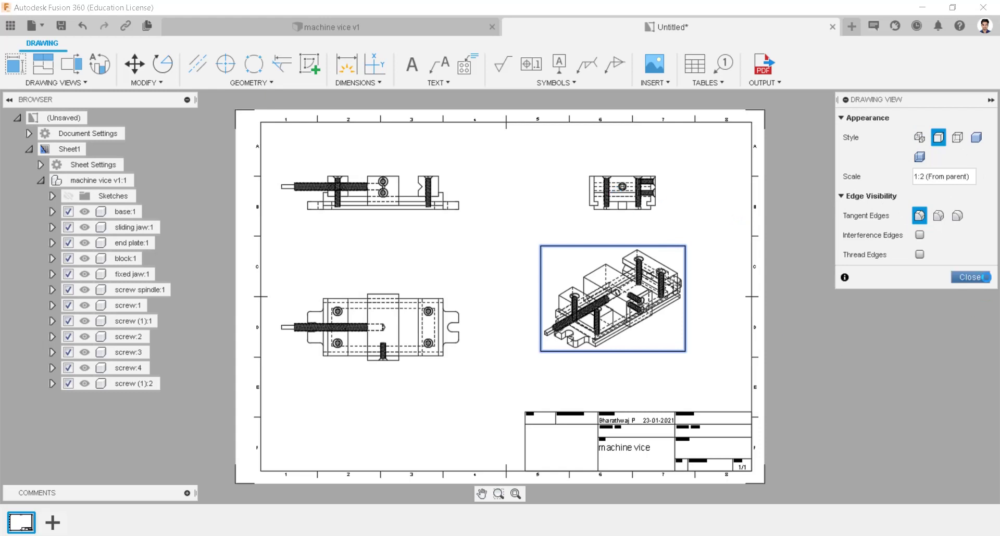
pyautogui.doubleClick(617, 191)
pyautogui.click(937, 137)
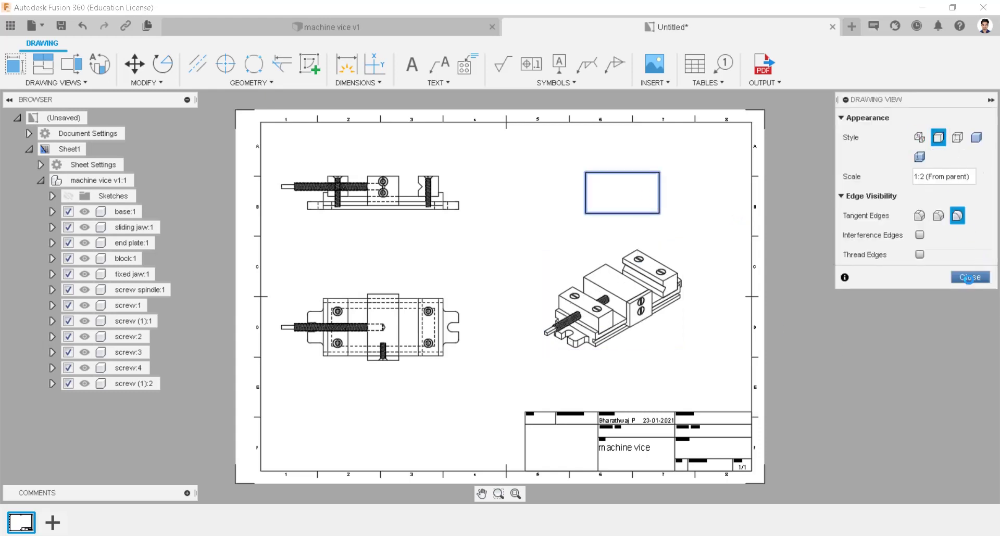
pyautogui.click(967, 278)
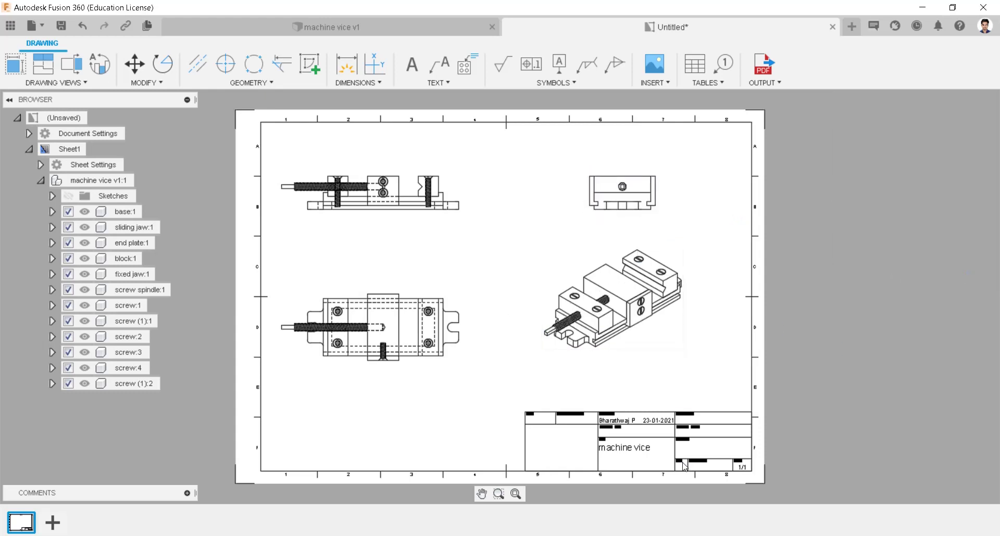
# Step: Dimension the base's overall length and the length of its raised middle section, stacking both dimensions below the front view
pyautogui.click(346, 63)
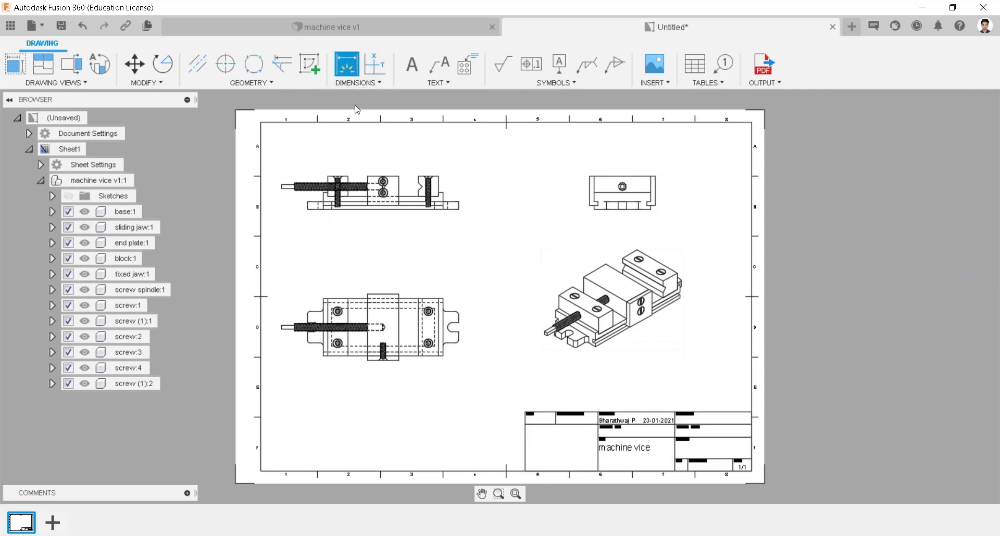
pyautogui.click(307, 209)
pyautogui.click(459, 210)
pyautogui.click(454, 234)
pyautogui.scroll(2, 448, 215)
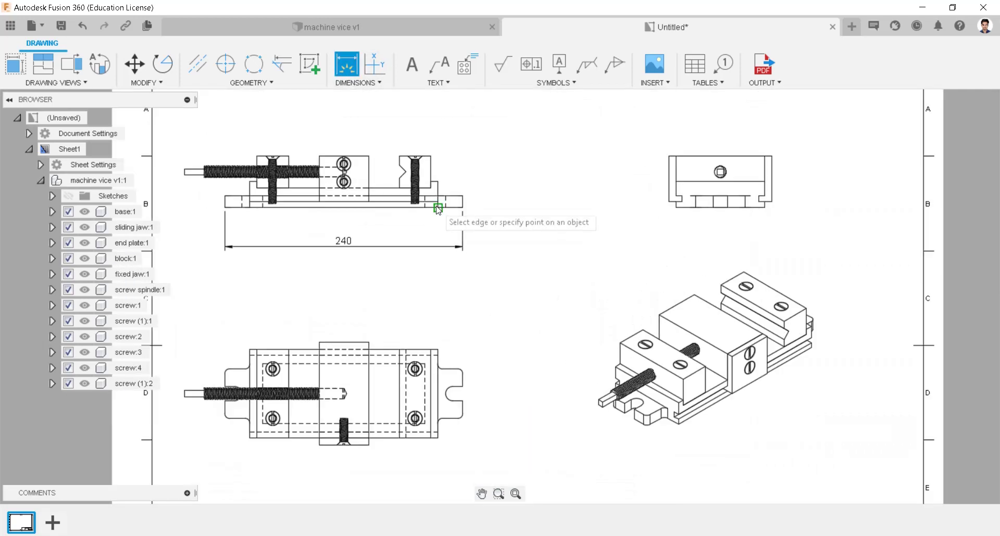
pyautogui.click(440, 209)
pyautogui.scroll(2, 243, 211)
pyautogui.click(246, 209)
pyautogui.scroll(-2, 319, 193)
pyautogui.click(373, 225)
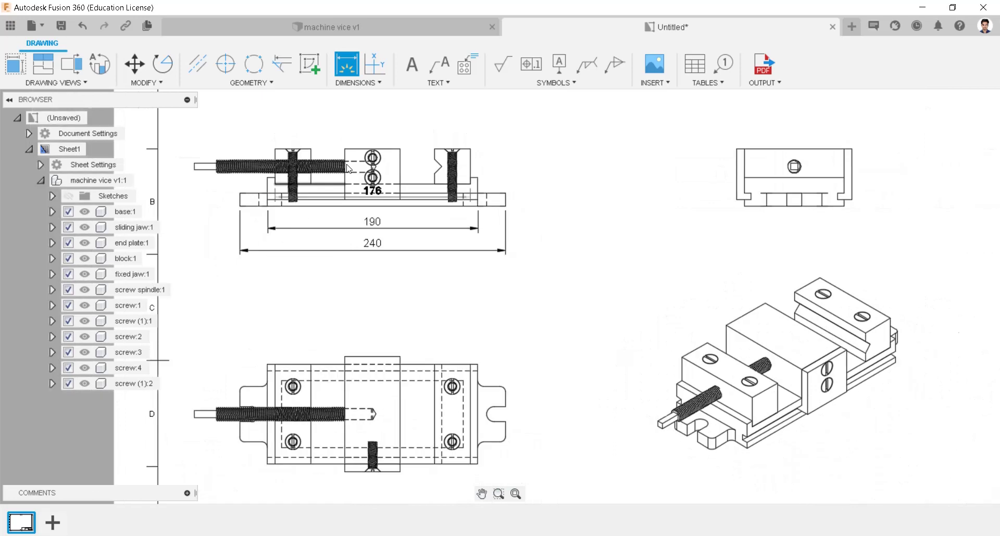
# Step: Dimension the width of the central block above the front view
pyautogui.click(401, 150)
pyautogui.click(345, 150)
pyautogui.click(373, 123)
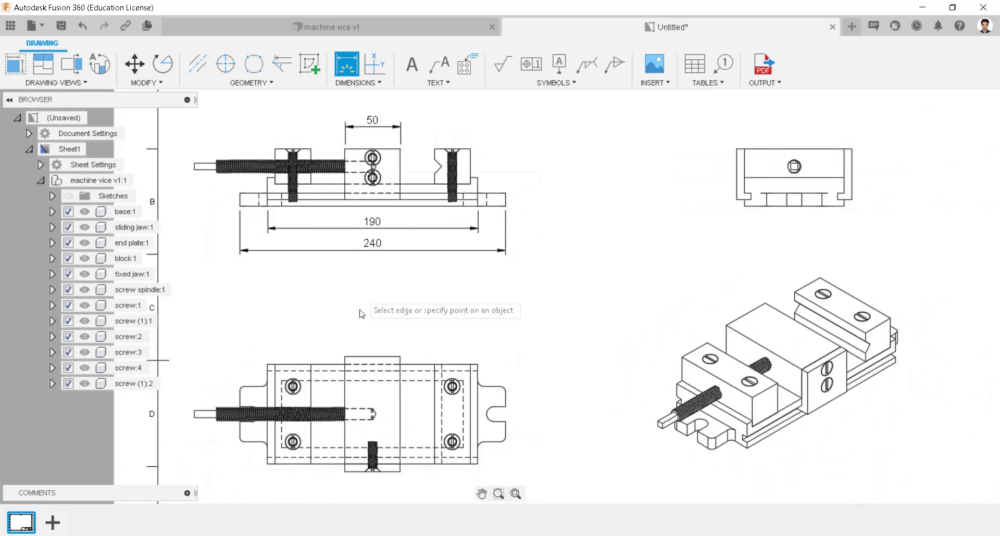
# Step: Dimension the width of the base's left mounting lug beside the top view
pyautogui.click(249, 386)
pyautogui.click(241, 442)
pyautogui.click(177, 414)
pyautogui.click(201, 417)
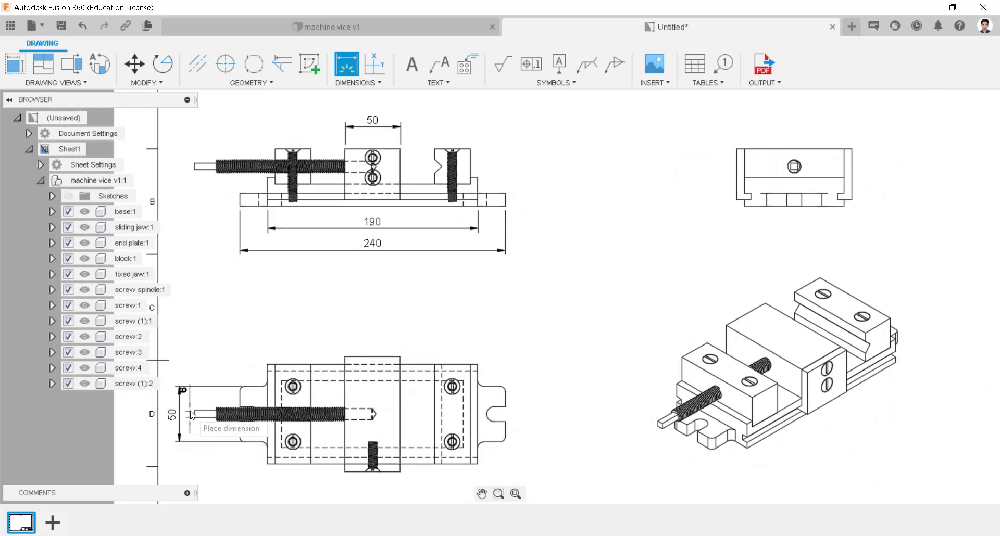
pyautogui.press('Escape')
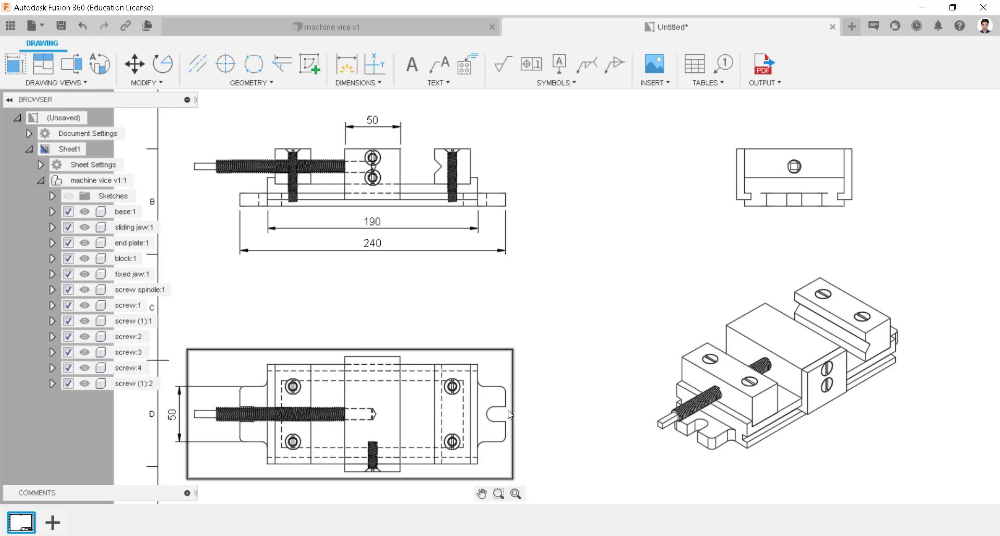
# Step: Dimension the right mounting slot's width and the base body's full width beside the top view
pyautogui.click(346, 63)
pyautogui.click(505, 414)
pyautogui.click(516, 425)
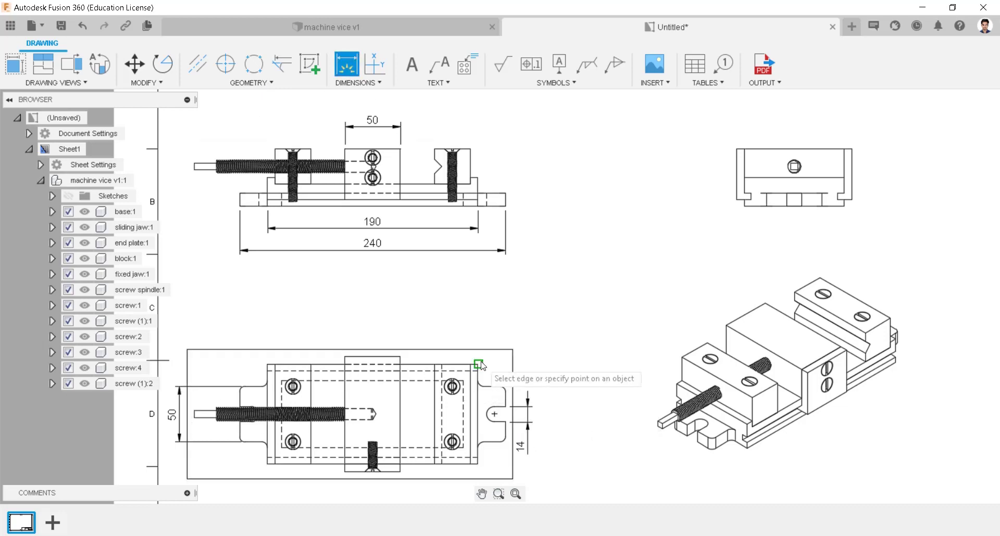
pyautogui.click(475, 364)
pyautogui.click(475, 462)
pyautogui.click(544, 452)
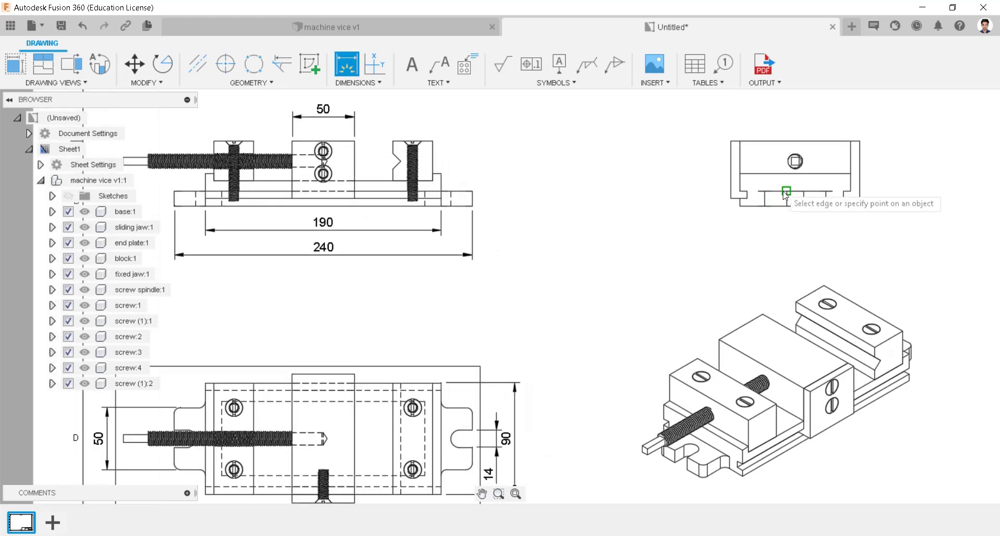
# Step: Dimension the side plate's height to the left of the side view and the overall vise height to its right
pyautogui.click(736, 147)
pyautogui.click(735, 198)
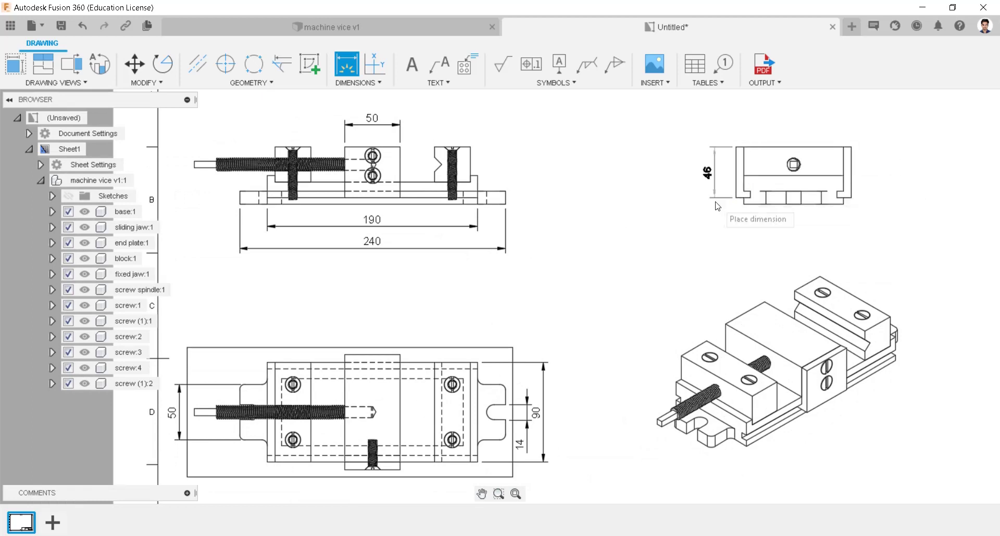
pyautogui.click(711, 172)
pyautogui.click(844, 177)
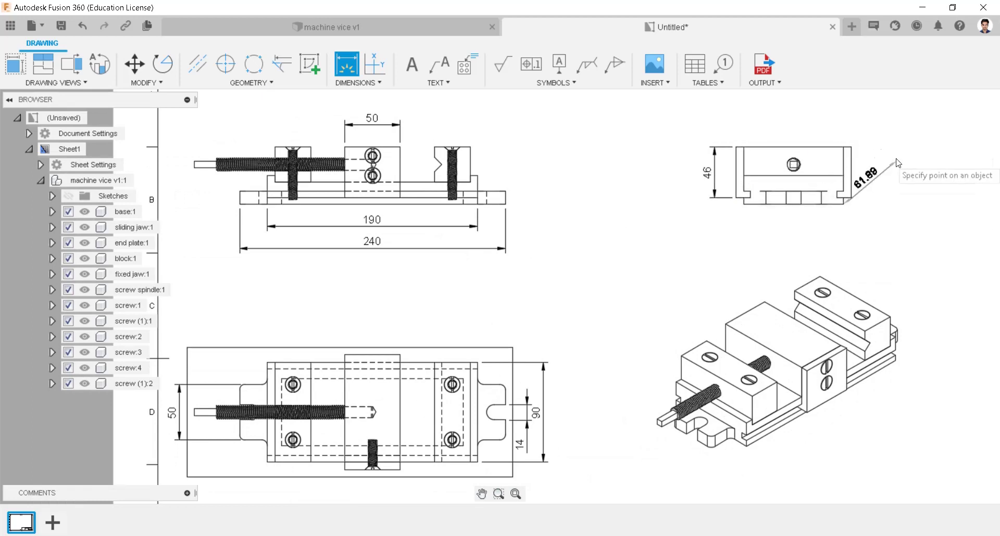
pyautogui.click(885, 174)
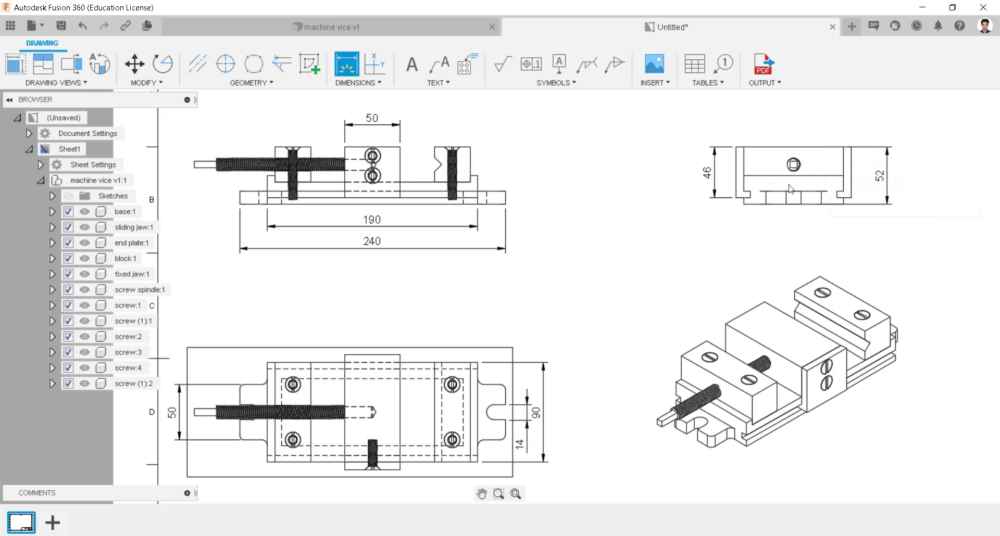
# Step: Dimension the widths of the right and left jaws above the front view
pyautogui.scroll(-1, 796, 156)
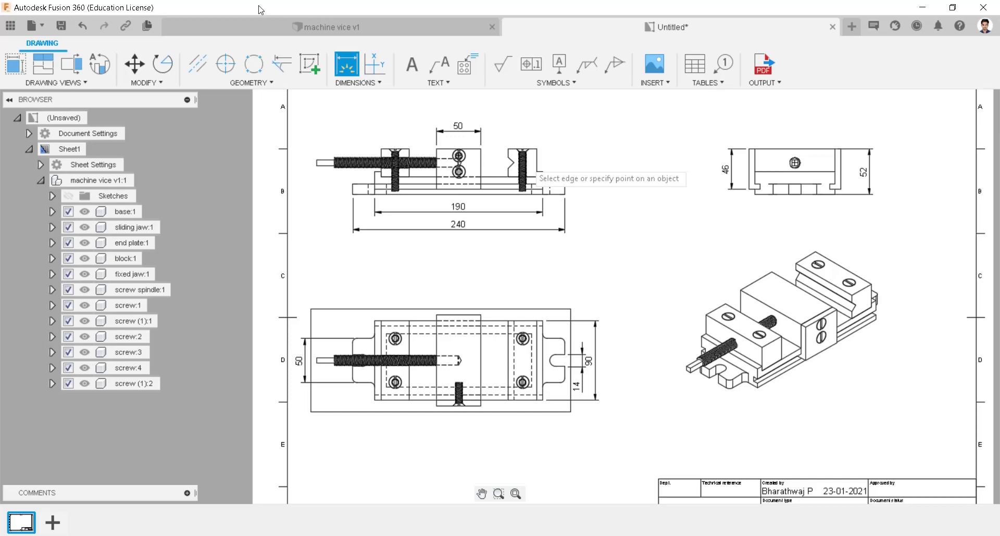
pyautogui.scroll(1, 415, 114)
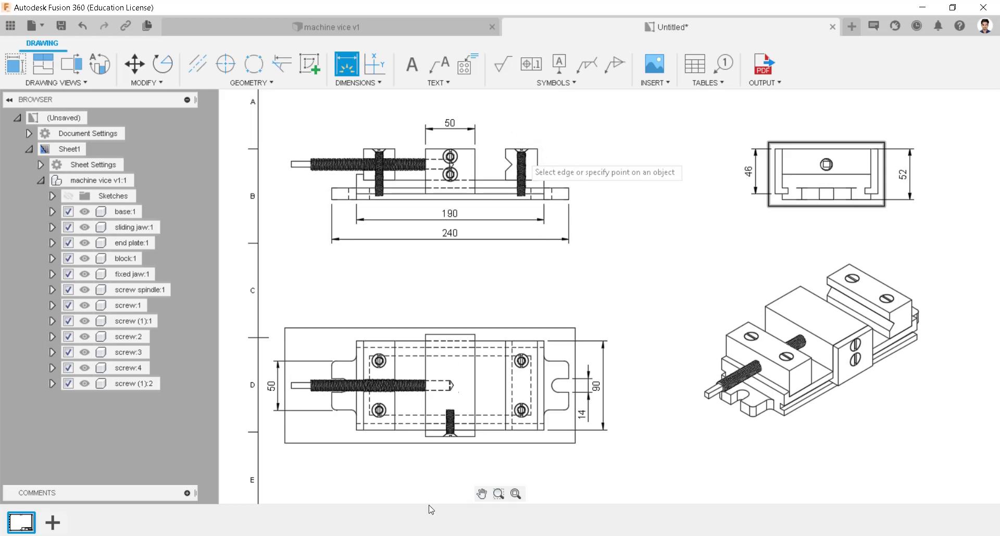
pyautogui.click(346, 65)
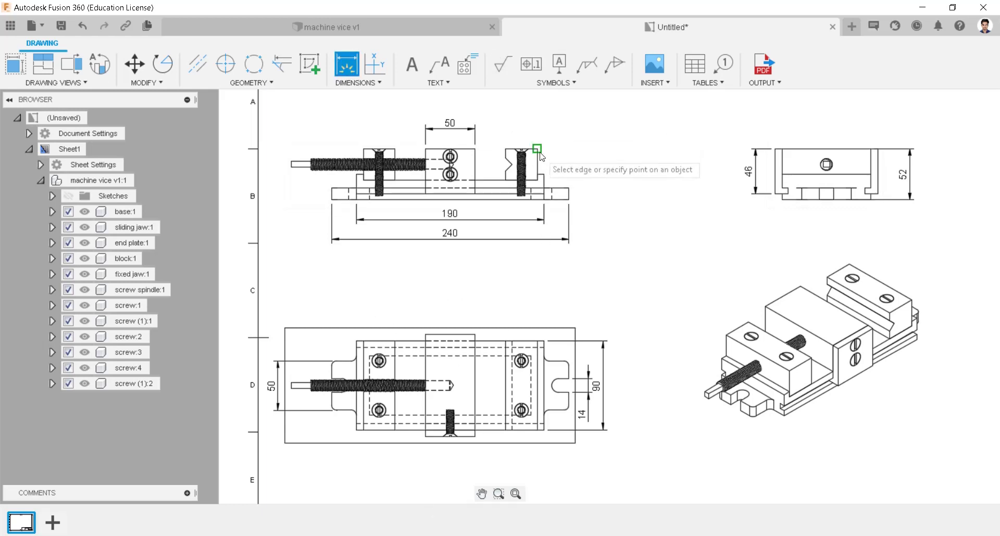
pyautogui.click(528, 149)
pyautogui.click(513, 125)
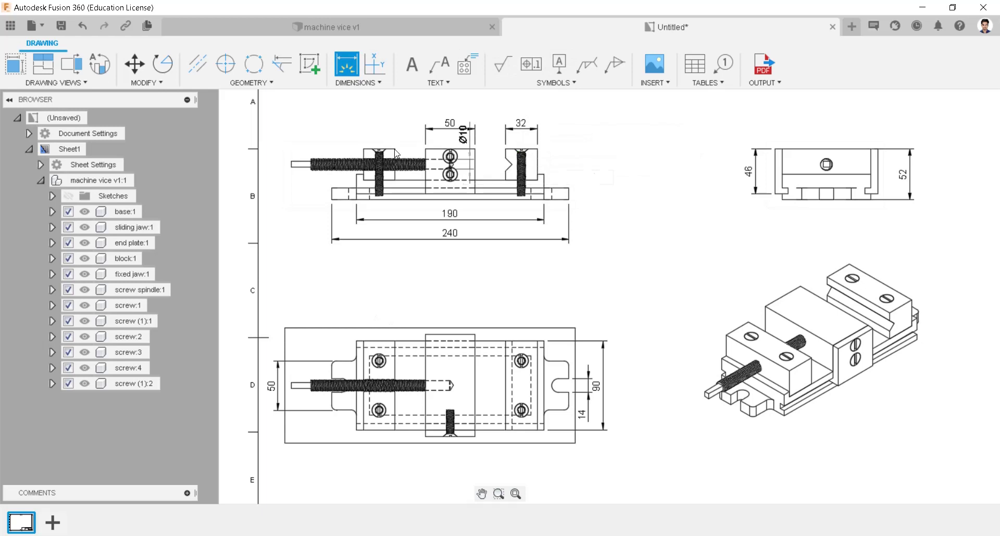
pyautogui.click(367, 150)
pyautogui.click(379, 128)
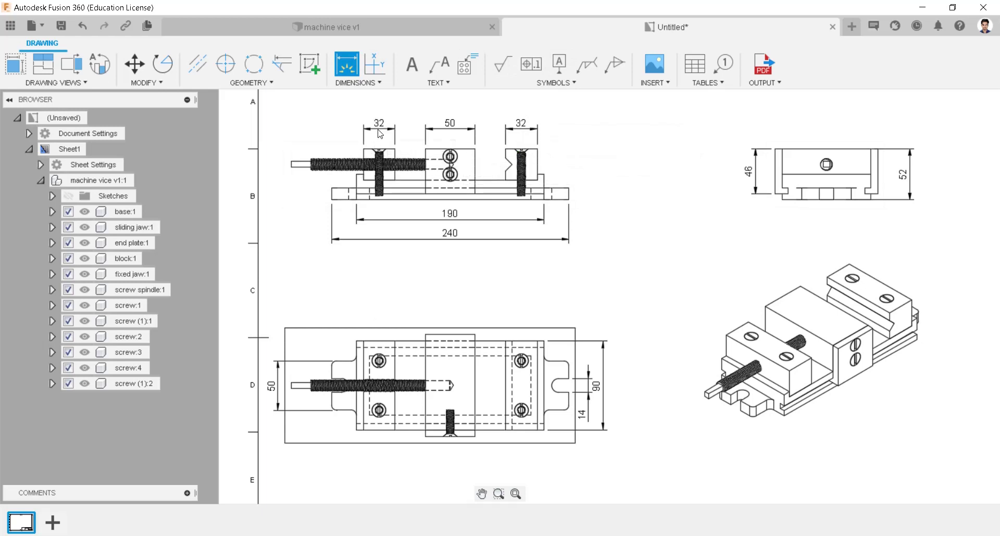
# Step: Dimension the right jaw's height beside the front view and finish dimensioning
pyautogui.click(537, 157)
pyautogui.click(575, 182)
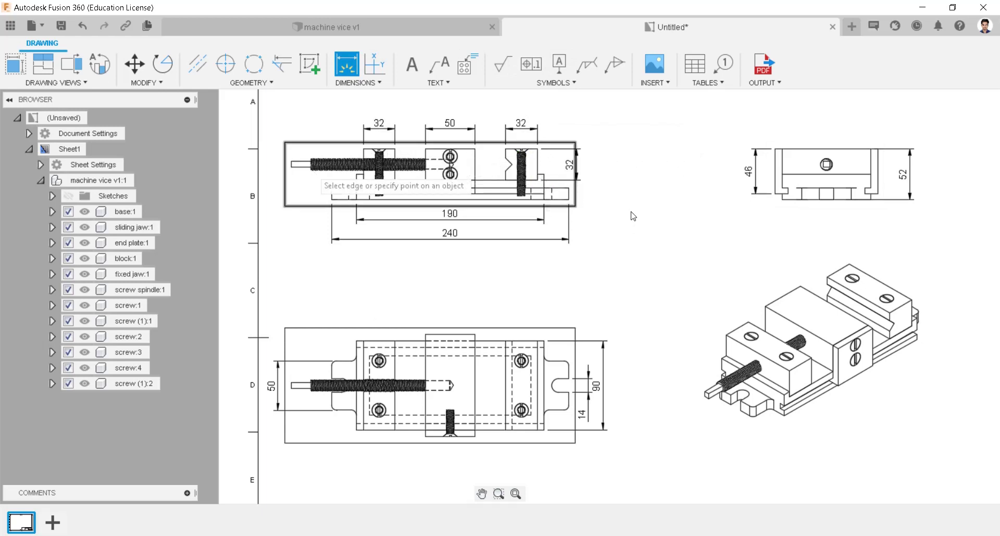
pyautogui.scroll(-5, 631, 214)
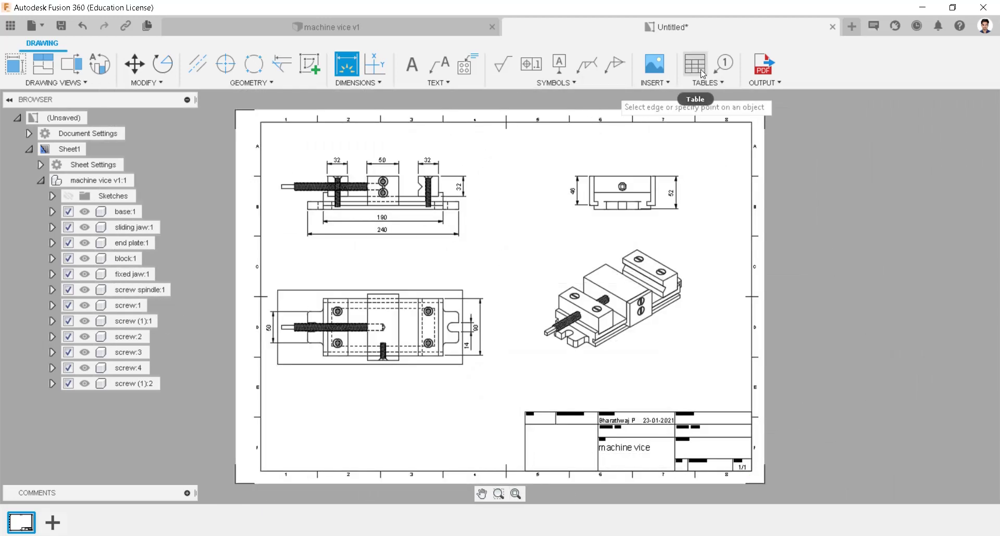
pyautogui.press('Escape')
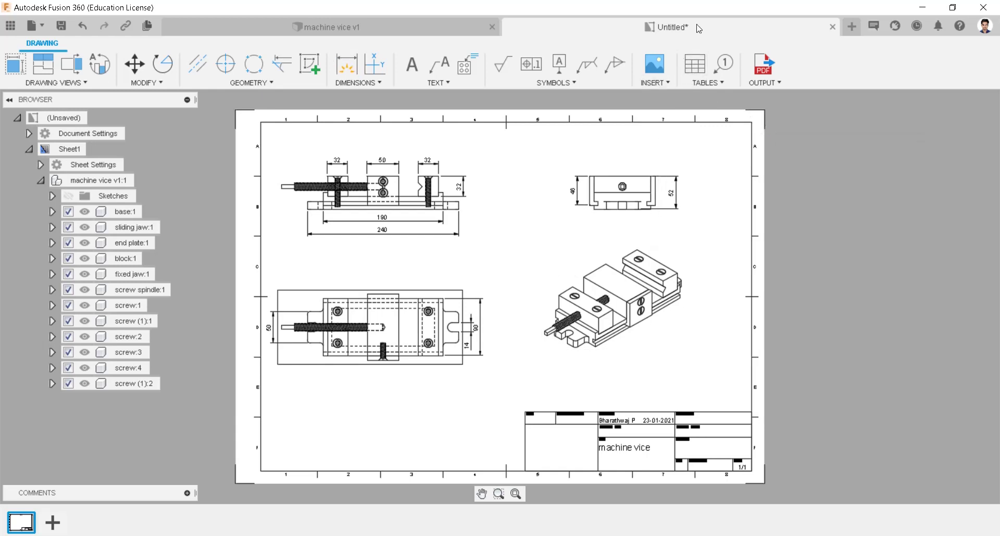
# Step: Place an automatic first-level parts list in the sheet's lower-left corner and remove its Description column
pyautogui.click(708, 71)
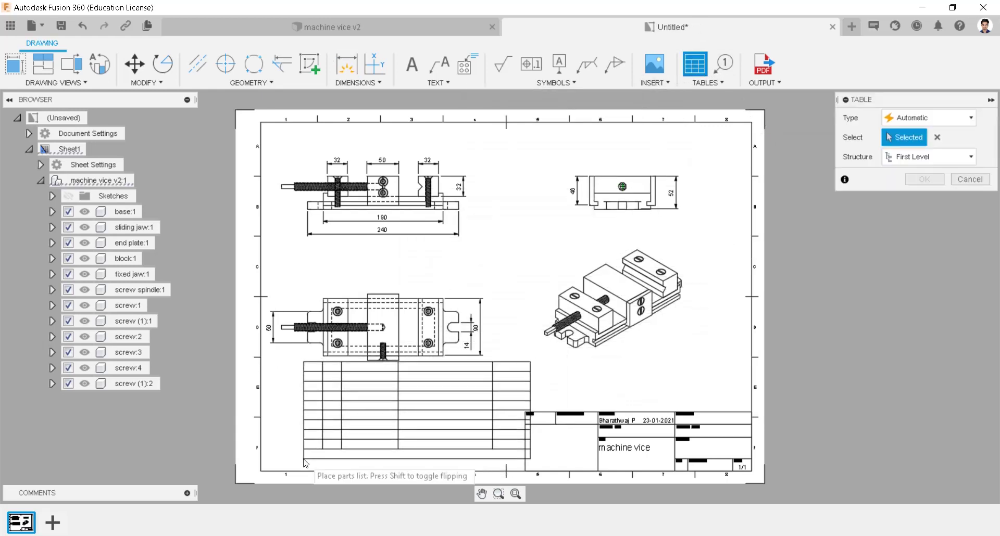
pyautogui.click(291, 470)
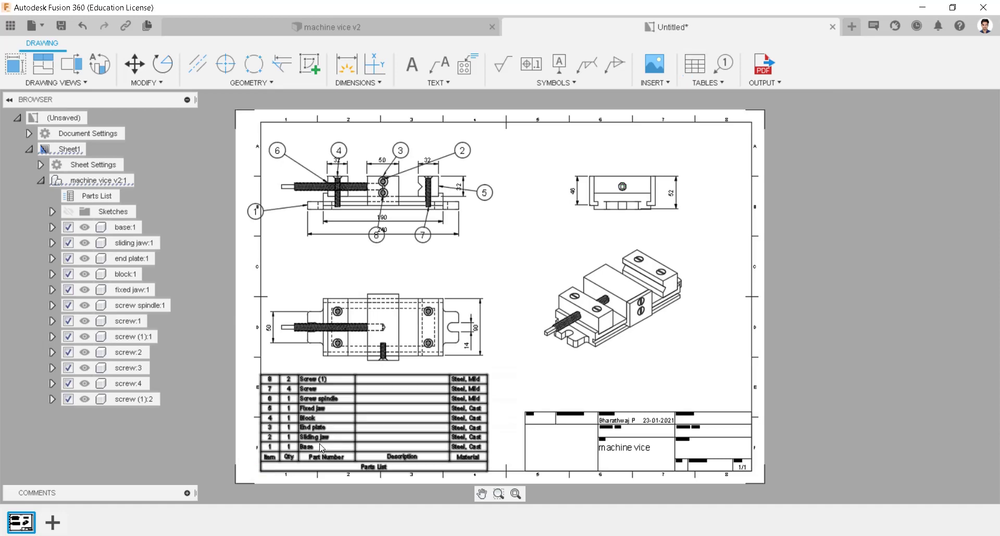
pyautogui.doubleClick(451, 402)
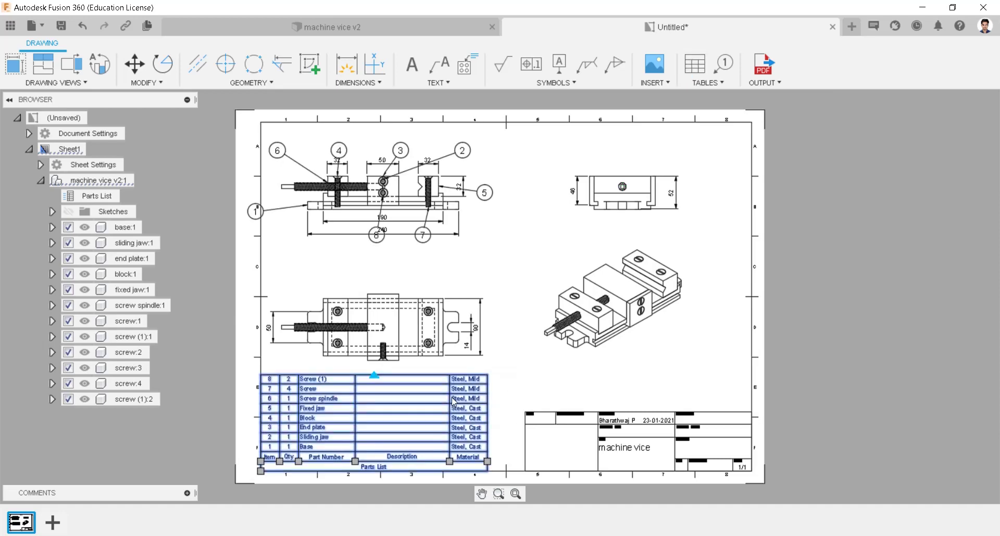
pyautogui.click(850, 250)
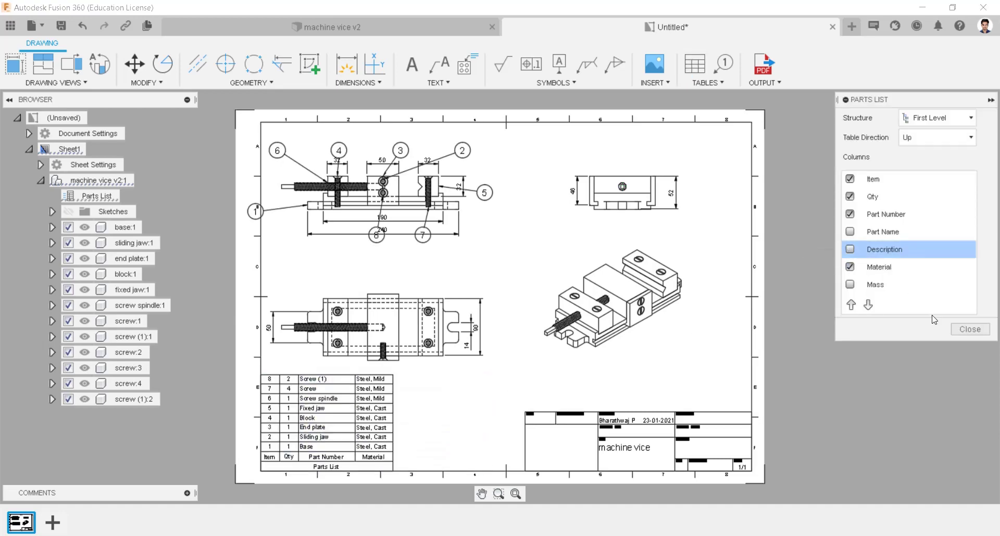
pyautogui.click(970, 329)
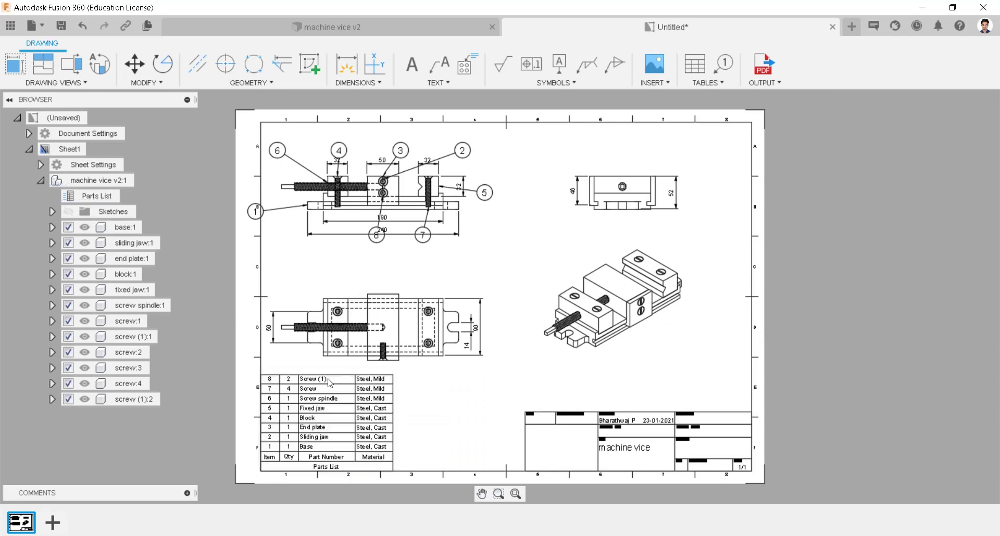
# Step: Save the drawing as machine vice Drawing and export all sheets as machine vice Drawing v1.pdf with Open PDF enabled
pyautogui.click(61, 25)
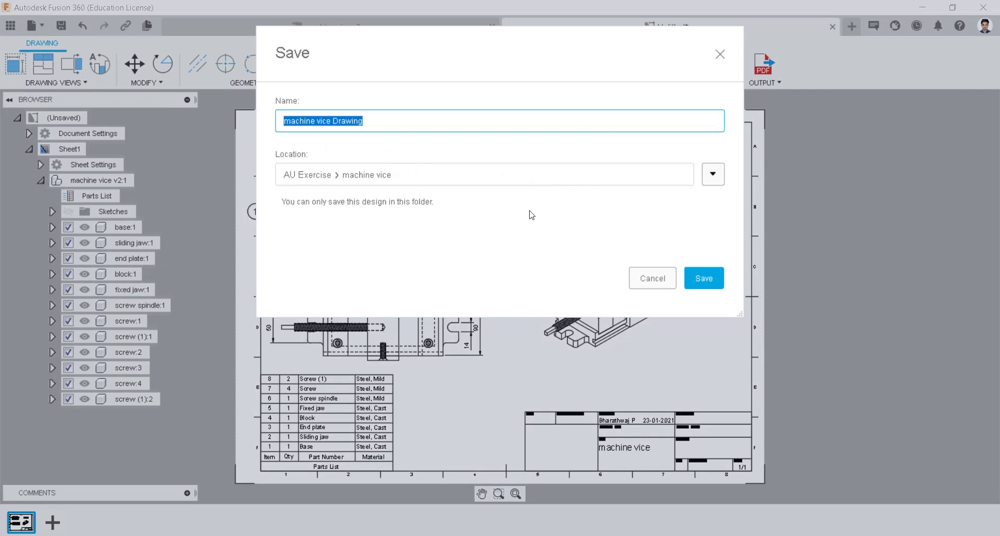
pyautogui.click(702, 276)
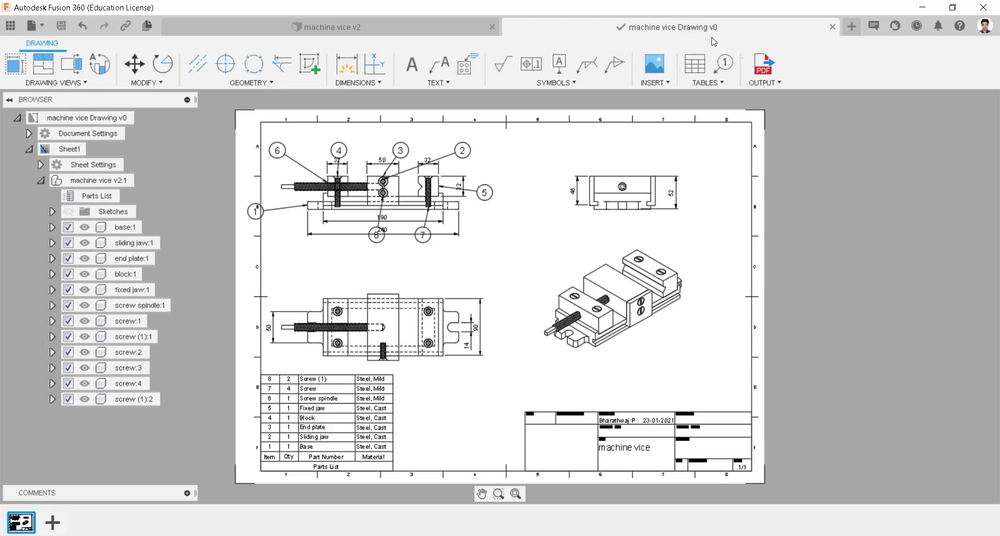
pyautogui.click(761, 70)
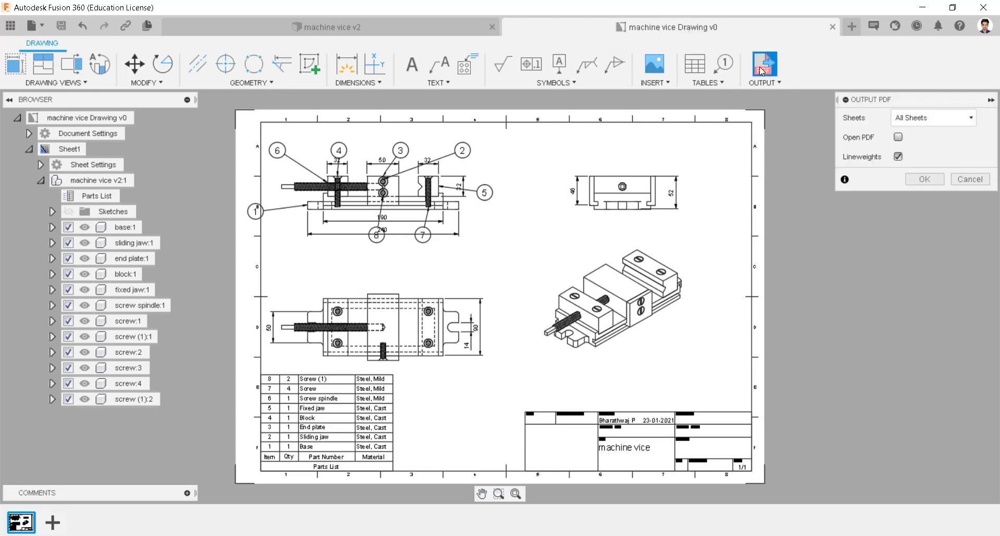
pyautogui.click(898, 137)
pyautogui.click(924, 179)
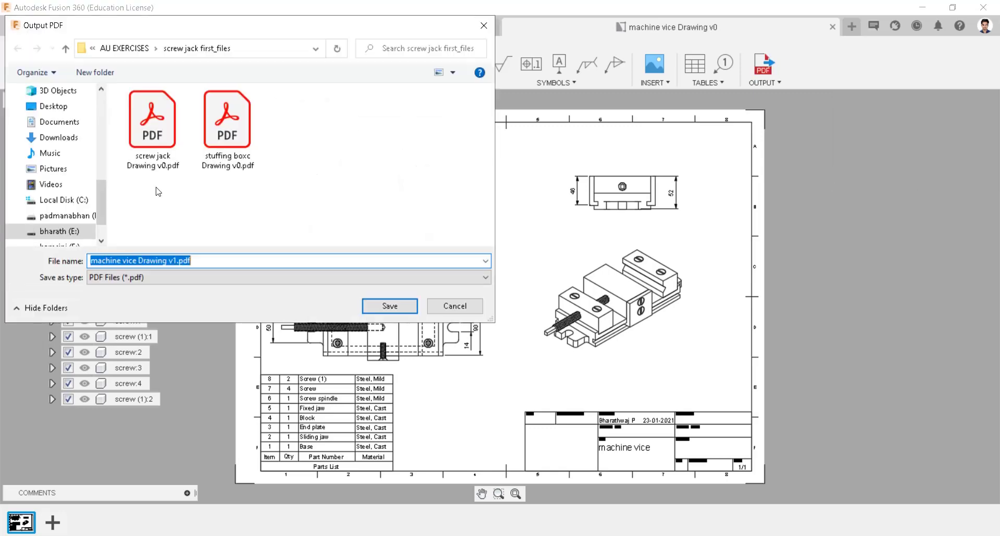
pyautogui.click(389, 307)
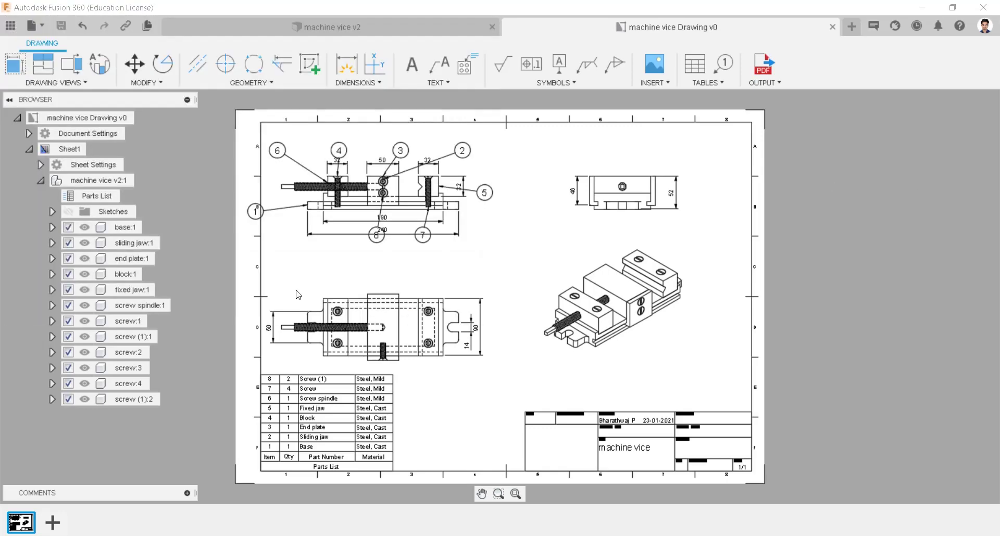